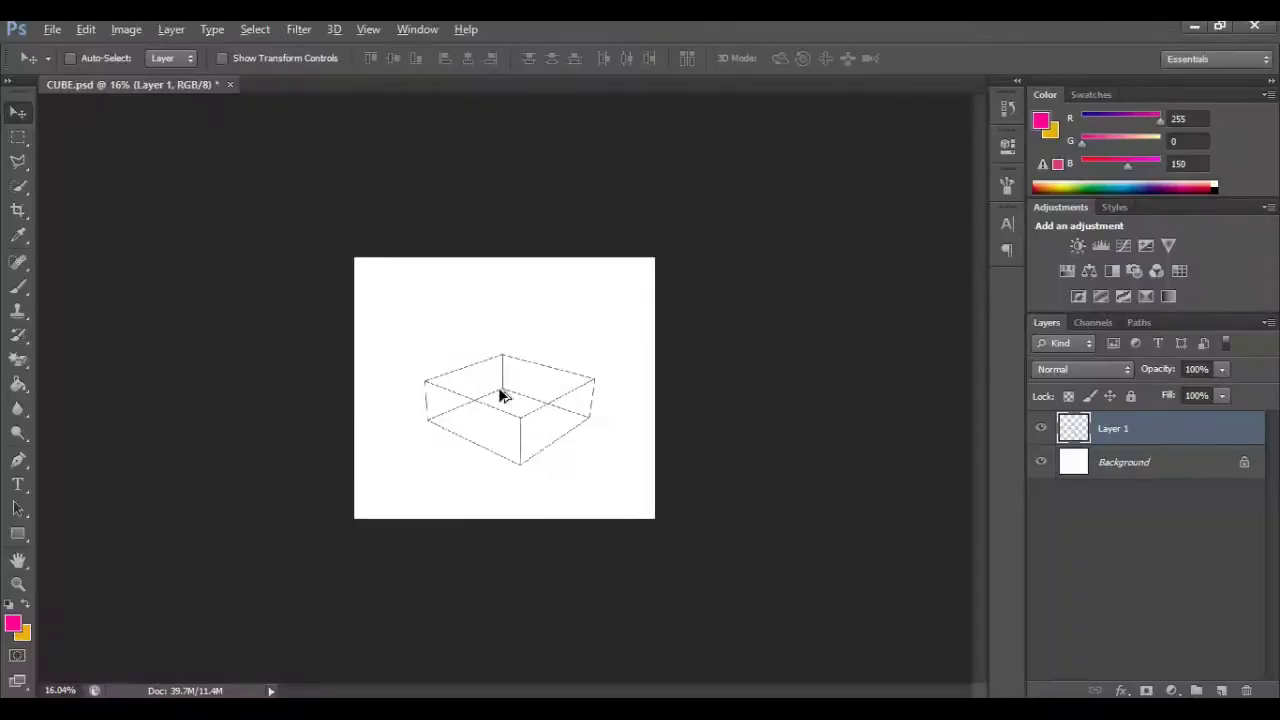
Open the beach photo bora.jpg and copy it into CUBE.psd as a new layer over the wireframe box
key(ctrl+0)
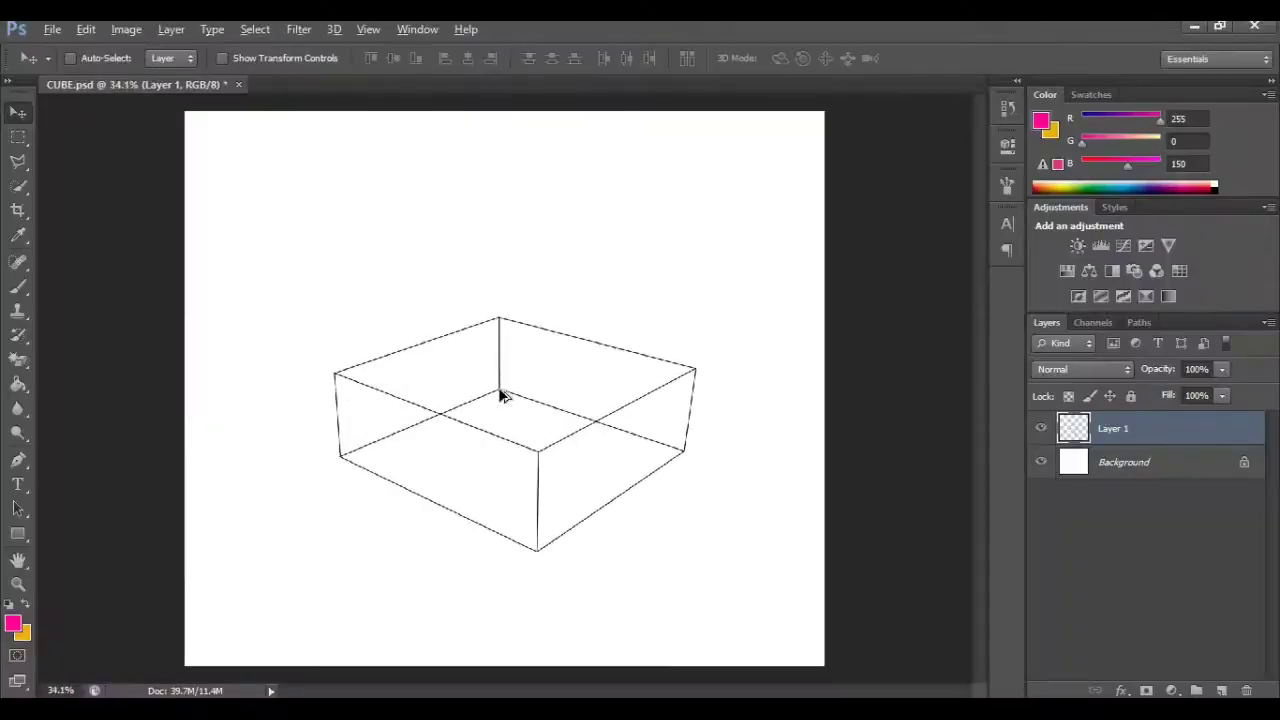
click(55, 31)
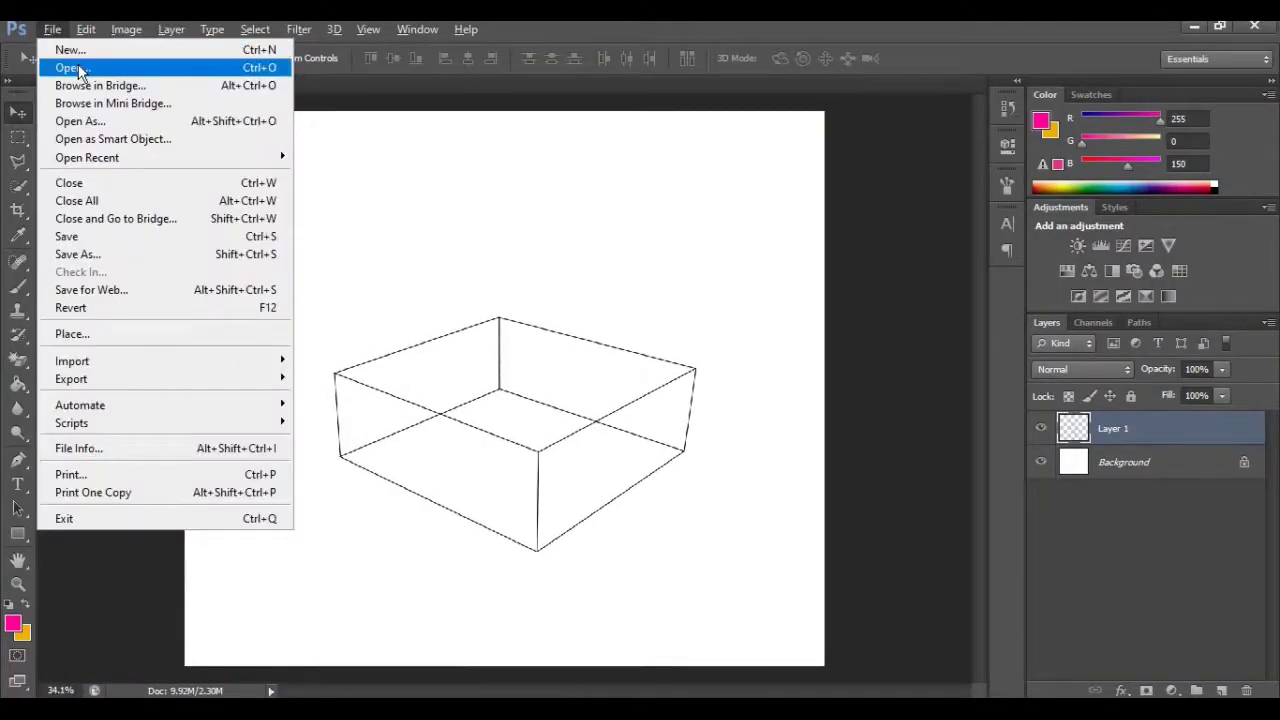
click(55, 60)
double_click(794, 251)
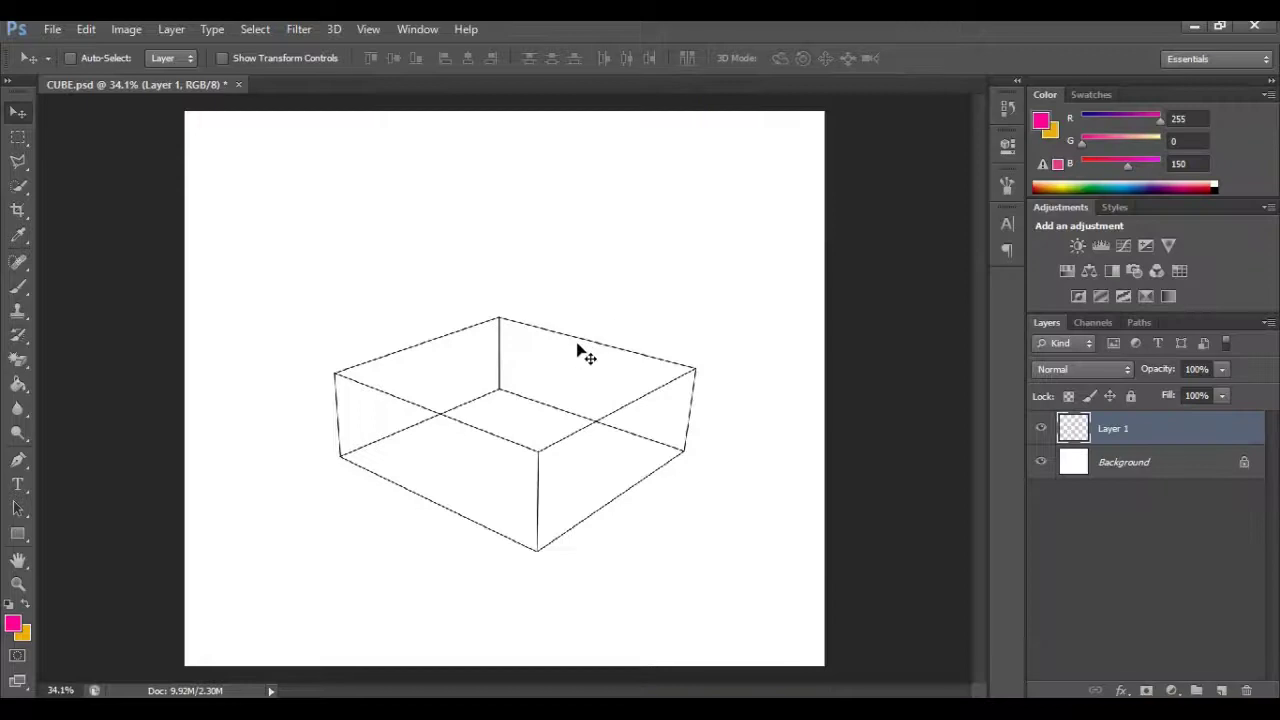
scroll(455, 420, up, 1)
scroll(441, 424, down, 2)
scroll(441, 424, up, 1)
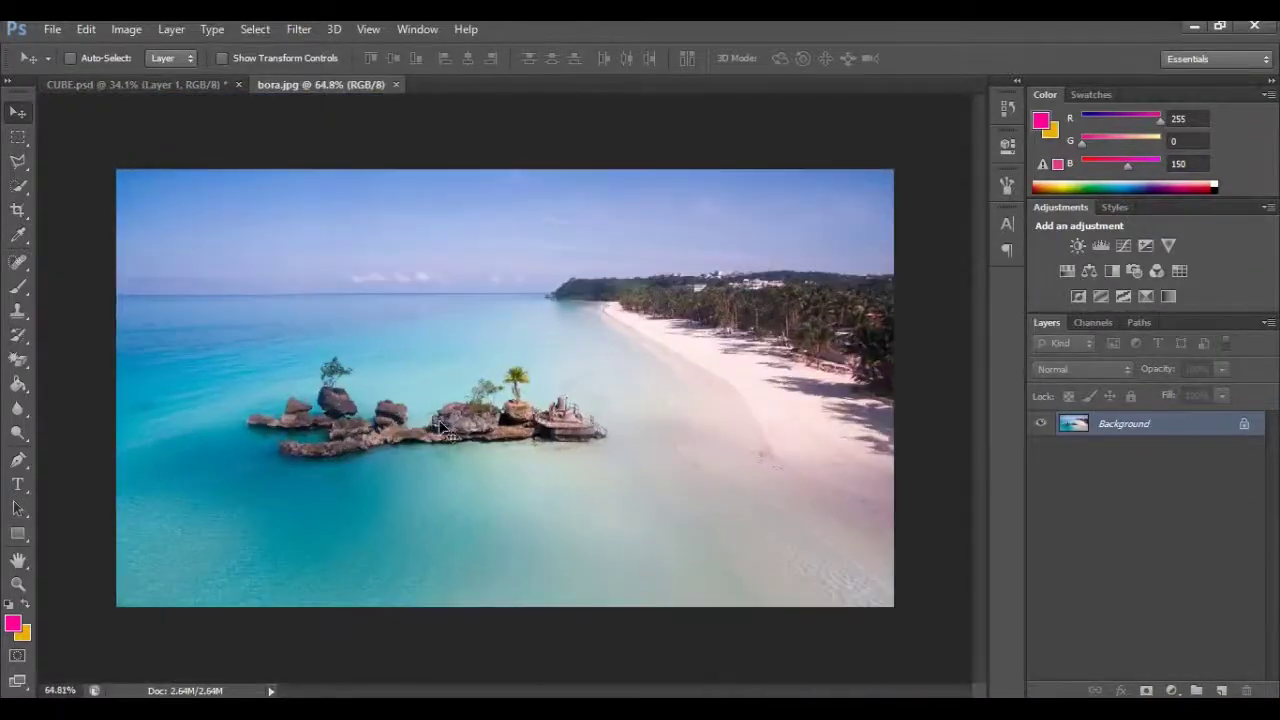
drag(262, 179, 518, 388)
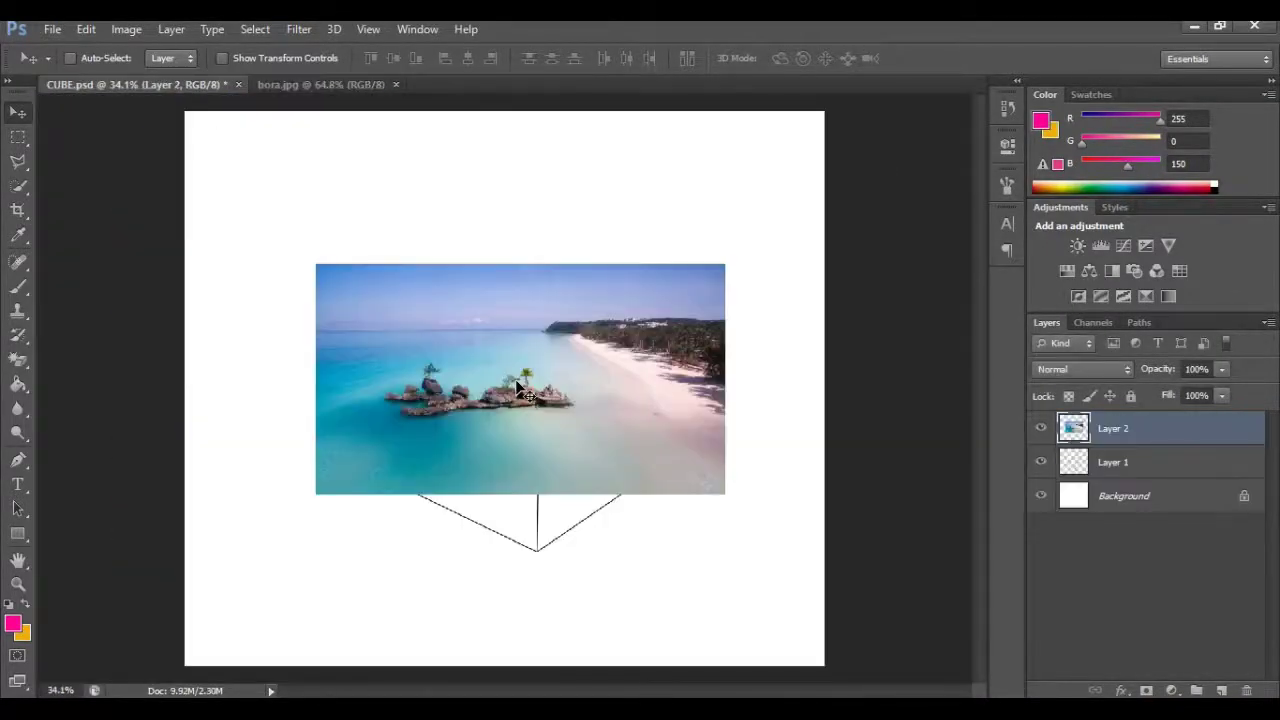
Lower the beach photo layer's opacity to 50% and reposition the photo over the wireframe box
mouse_move(1186, 386)
mouse_down()
mouse_move(1158, 387)
mouse_move(1176, 388)
mouse_up()
drag(561, 399, 571, 373)
Enlarge the beach photo with Free Transform and nudge it upward so its water and rocks cover the box's top face
scroll(571, 372, up, 2)
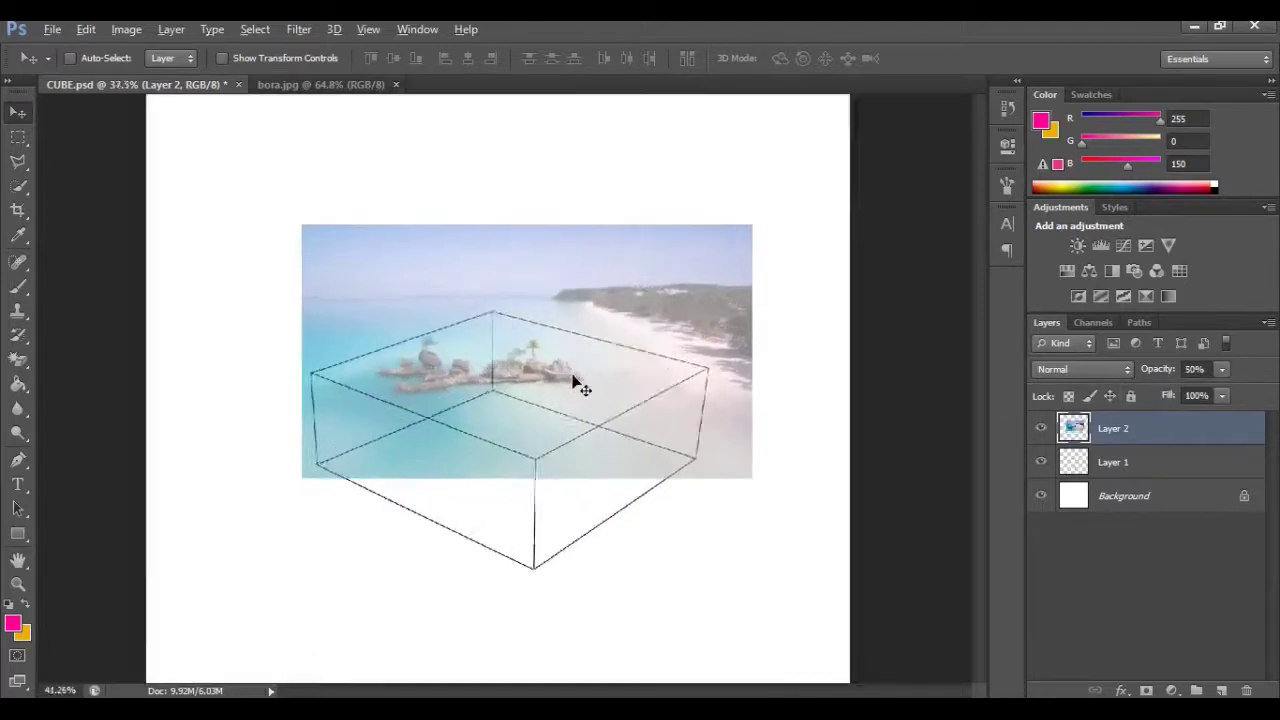
key(ctrl+t)
drag(770, 211, 878, 160)
key(Return)
key(Up)
key(Up)
key(Up)
key(Up)
key(Up)
key(Up)
key(Up)
key(Up)
key(Up)
key(Up)
key(Up)
key(Up)
key(Up)
key(Up)
key(Up)
key(Up)
key(Up)
key(Up)
key(Up)
key(Up)
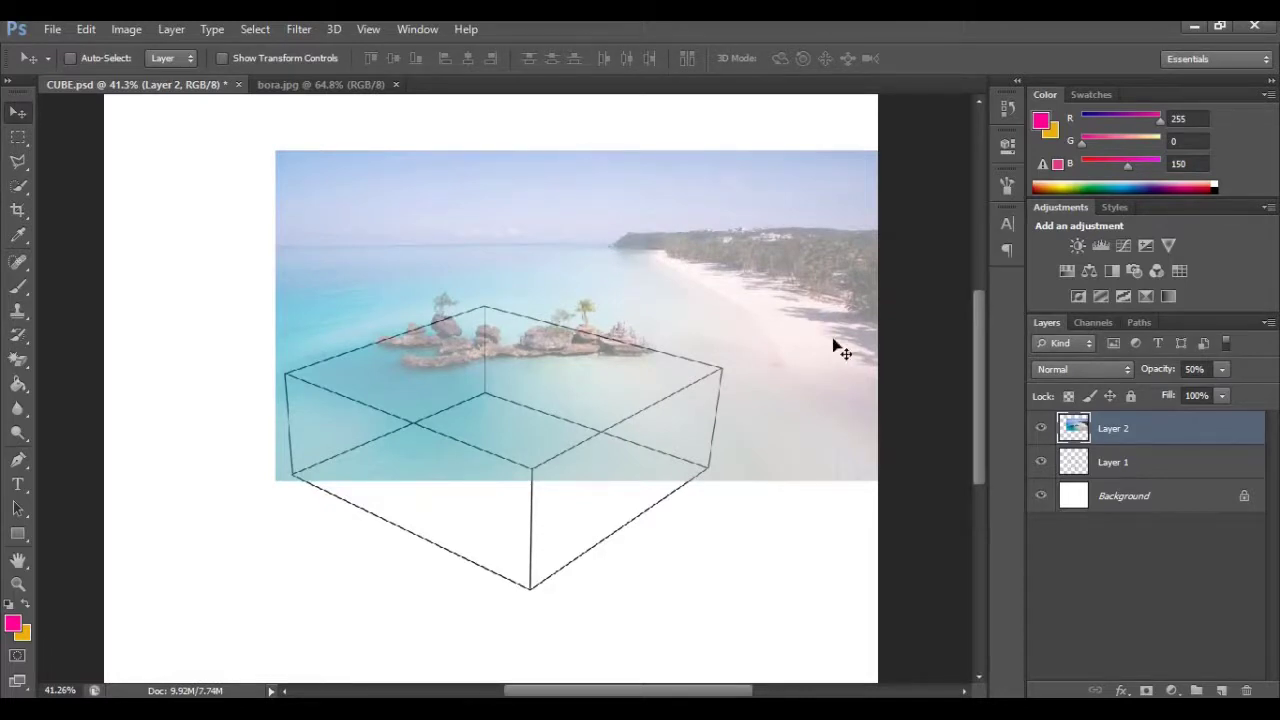
Restore the beach photo layer to 100% opacity and hide it
drag(1273, 398, 1276, 398)
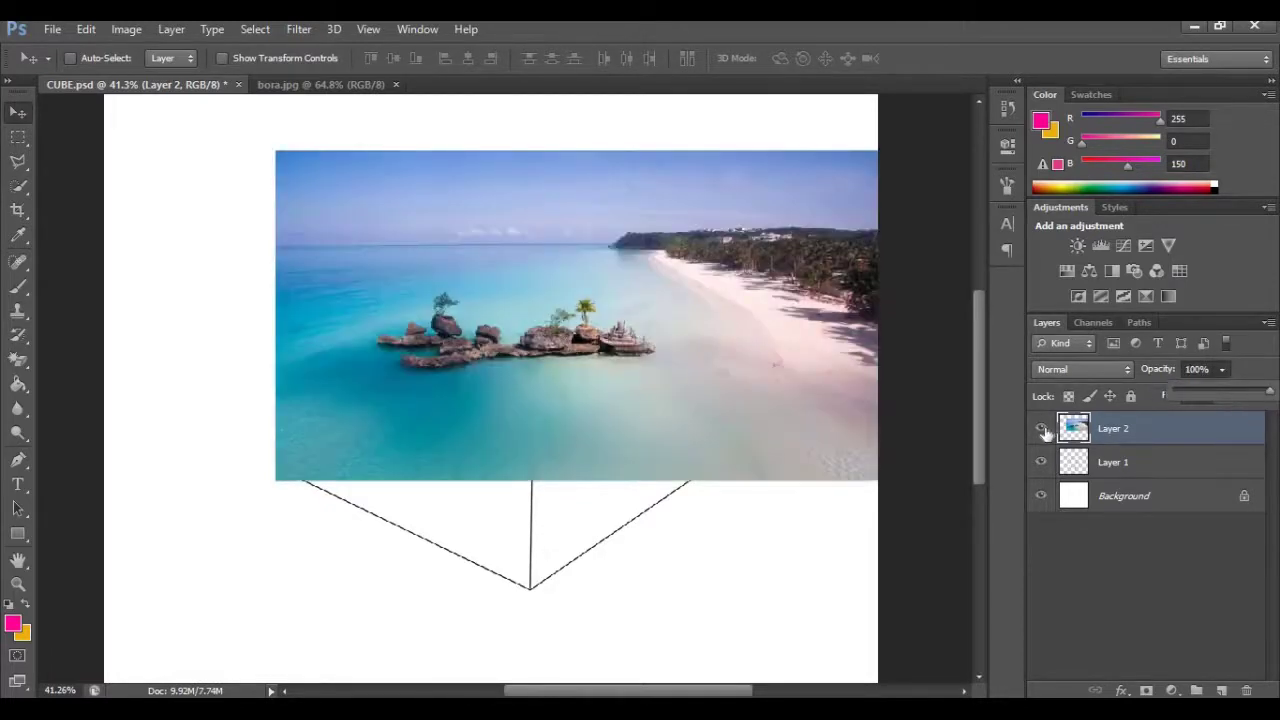
click(1042, 429)
Outline the box's top face with a Polygonal Lasso selection through its four corners
scroll(575, 460, down, 2)
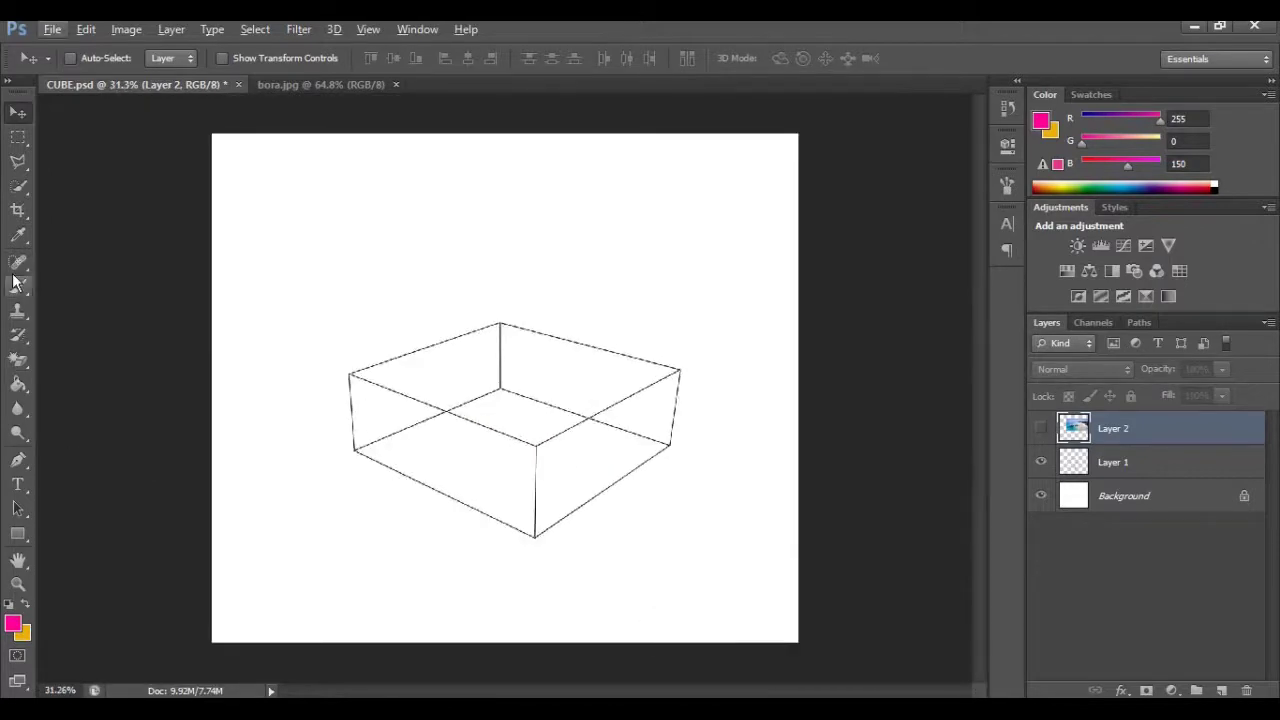
right_click(18, 161)
click(70, 175)
scroll(445, 430, up, 5)
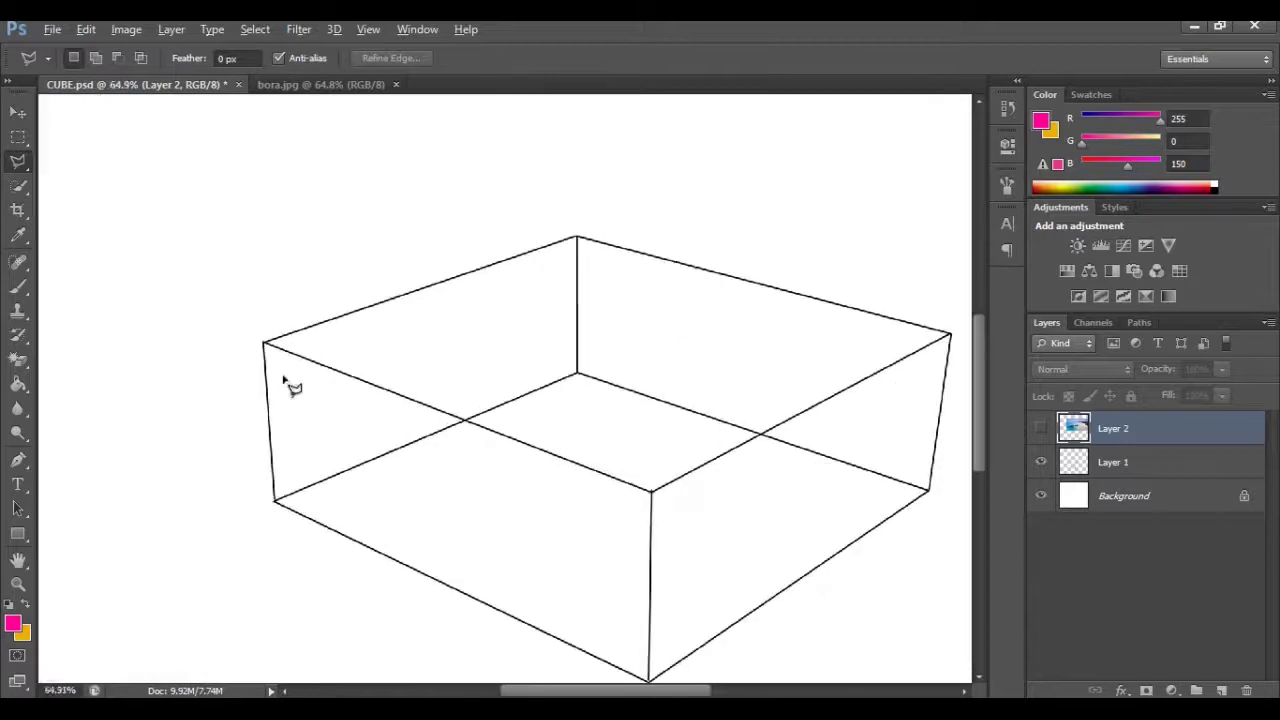
scroll(265, 337, up, 1)
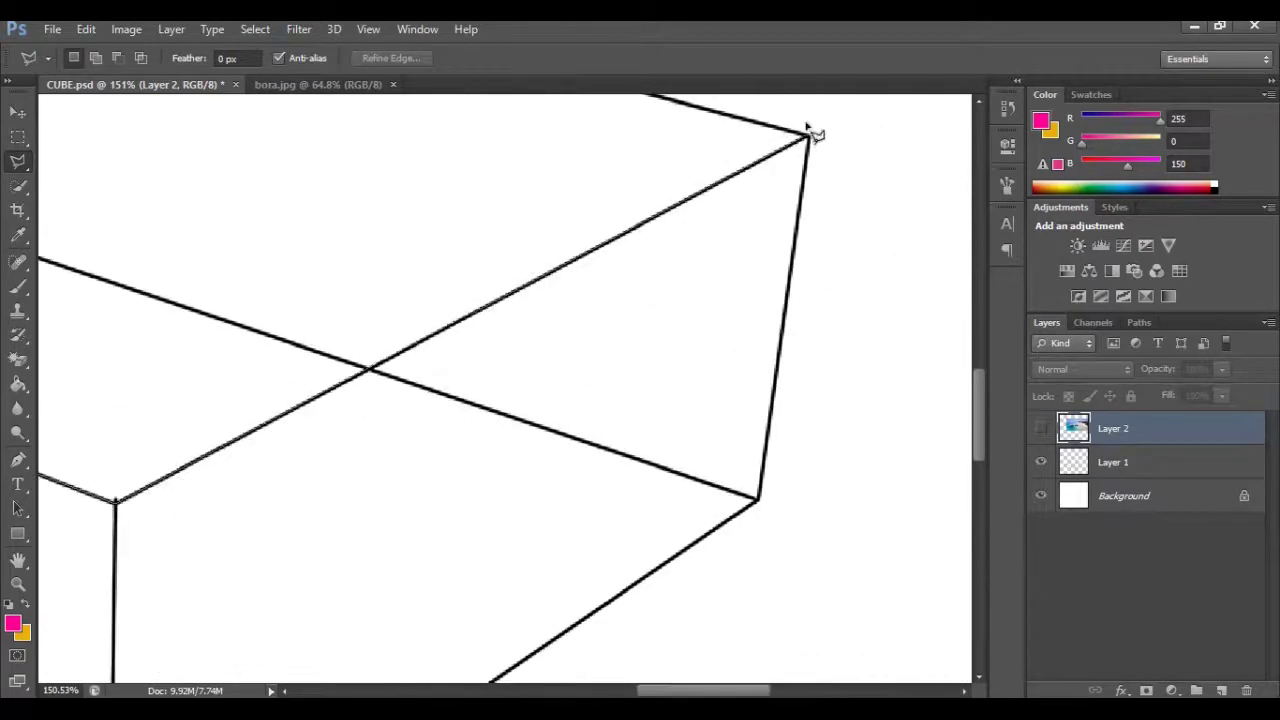
click(809, 187)
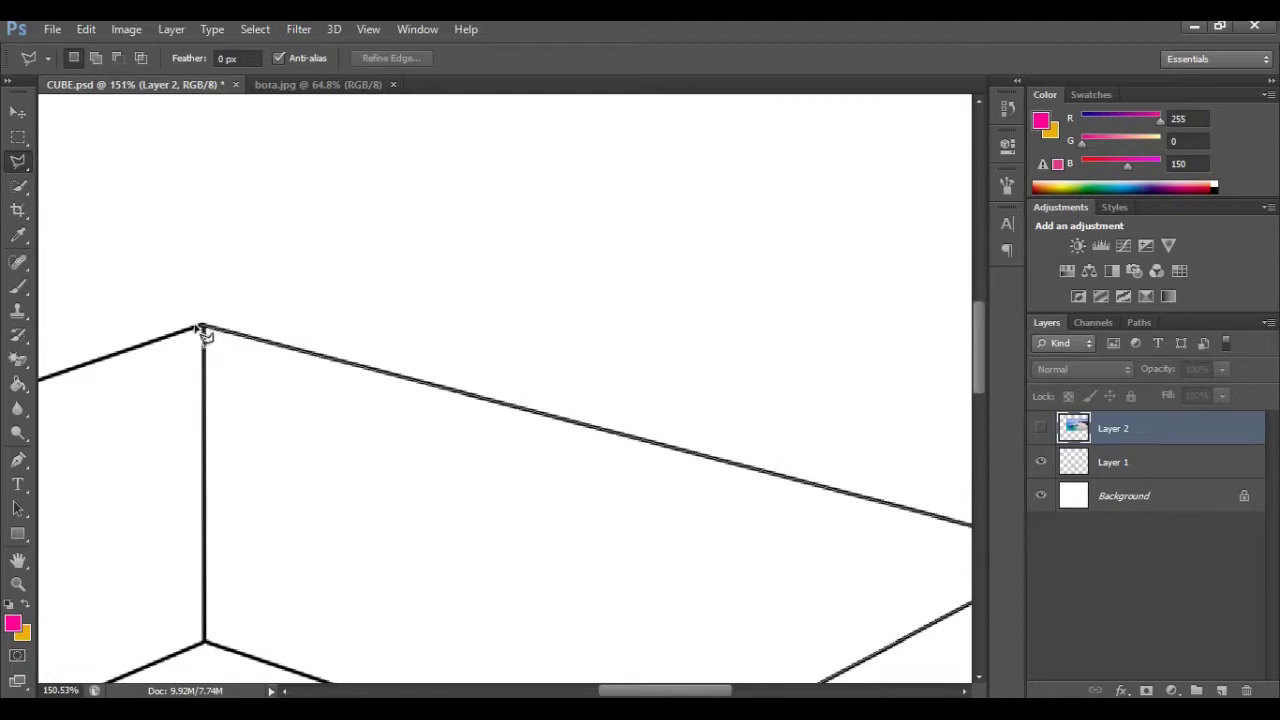
click(200, 329)
click(118, 585)
Show Layer 2 and mask it to the selected top face of the box
scroll(400, 451, down, 6)
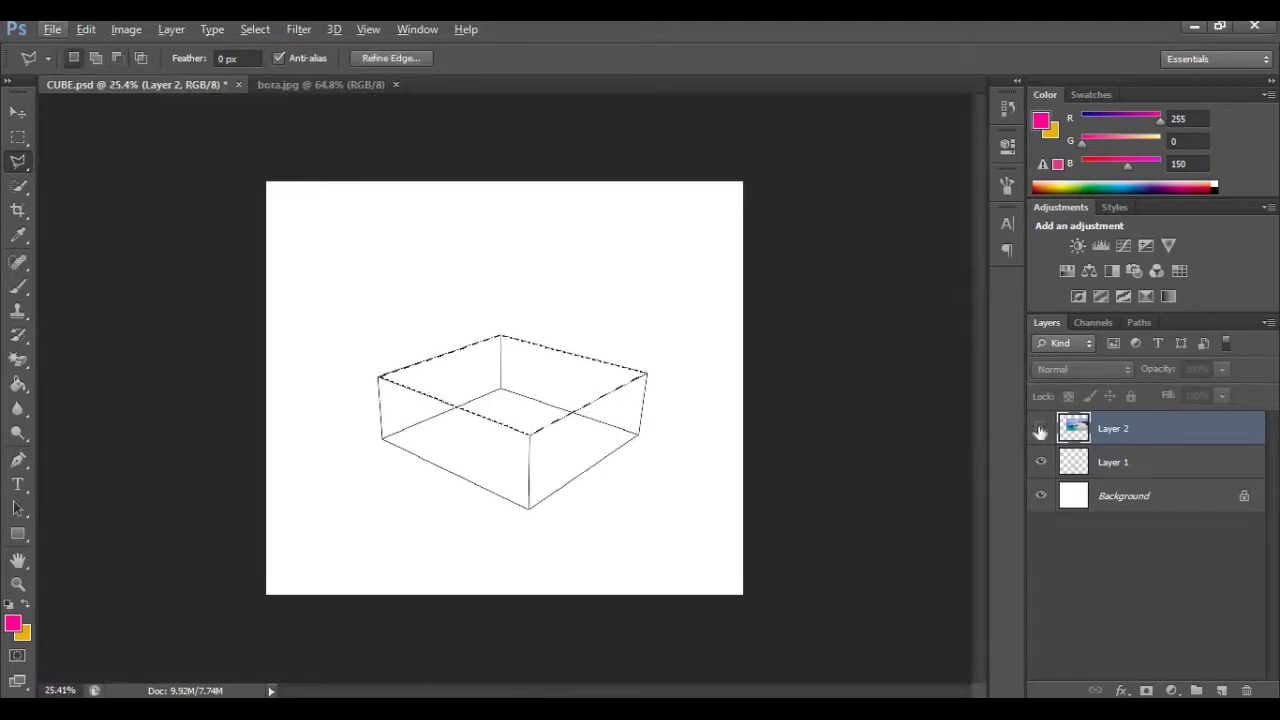
click(1040, 430)
click(1146, 690)
Target Layer 2's mask and ready the Brush tool with a white foreground colour
scroll(657, 451, up, 5)
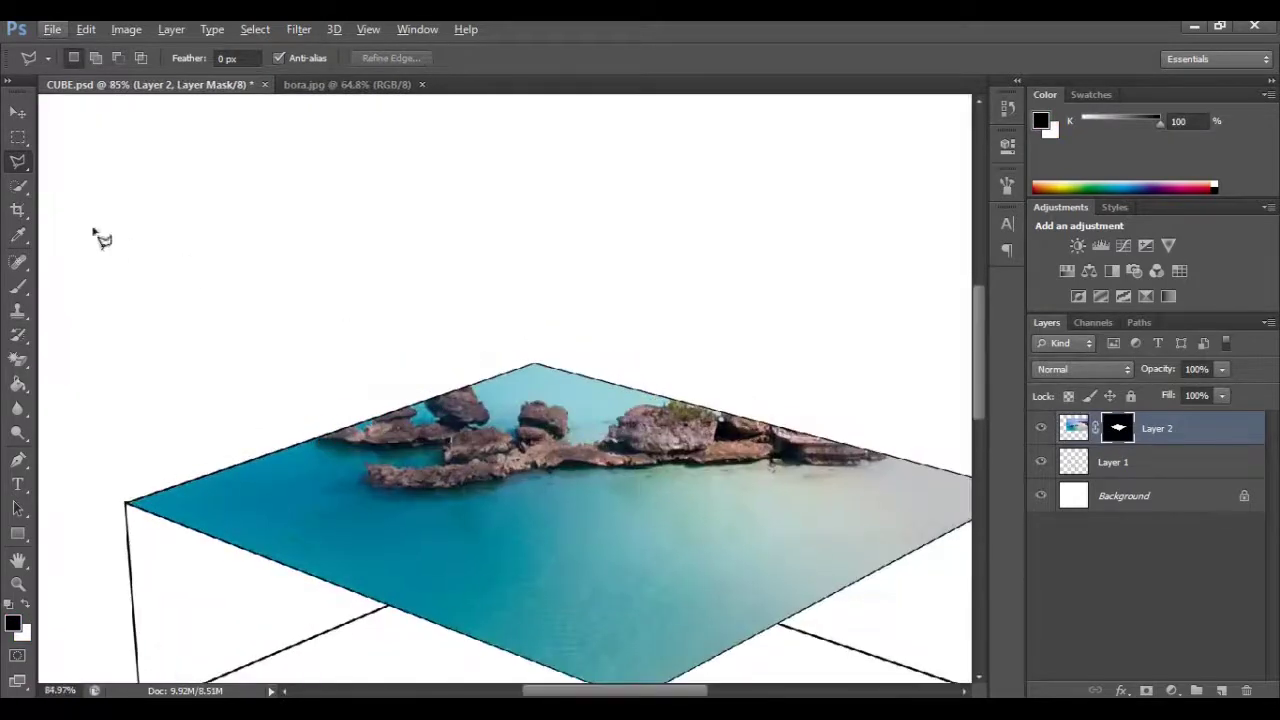
click(18, 116)
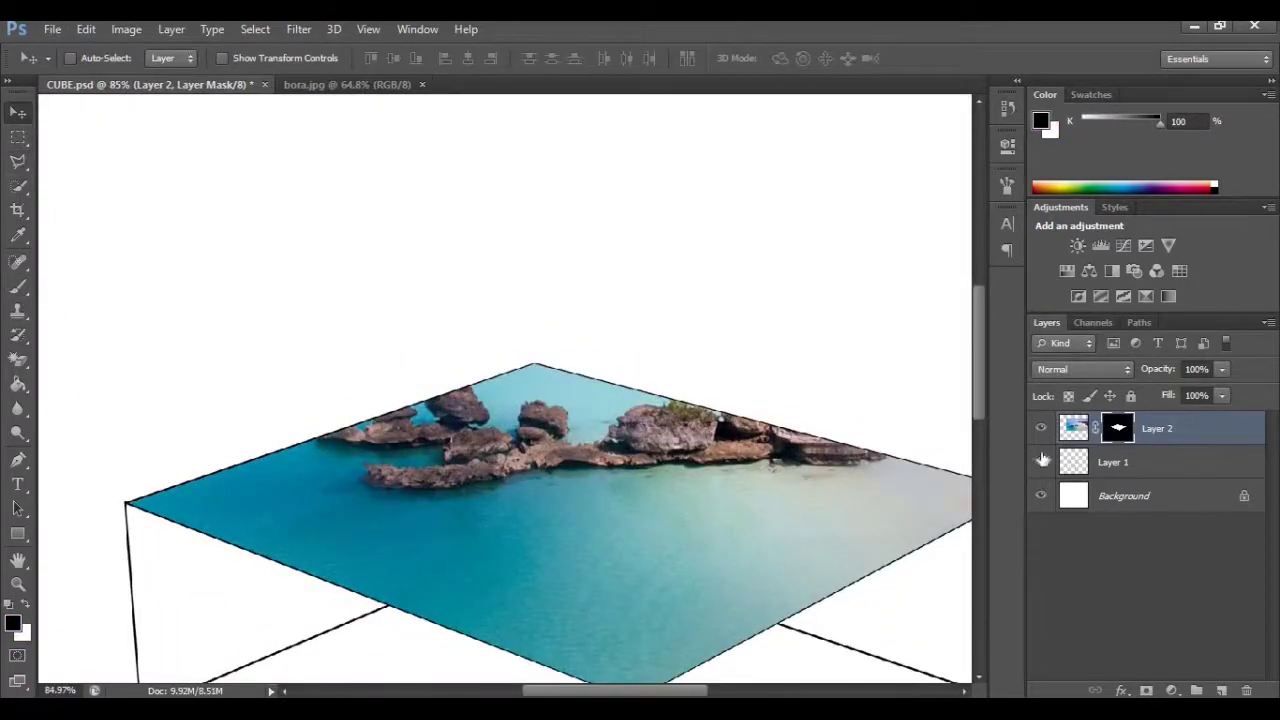
click(1073, 428)
drag(1215, 377, 1215, 404)
click(1119, 429)
scroll(507, 428, up, 3)
click(22, 289)
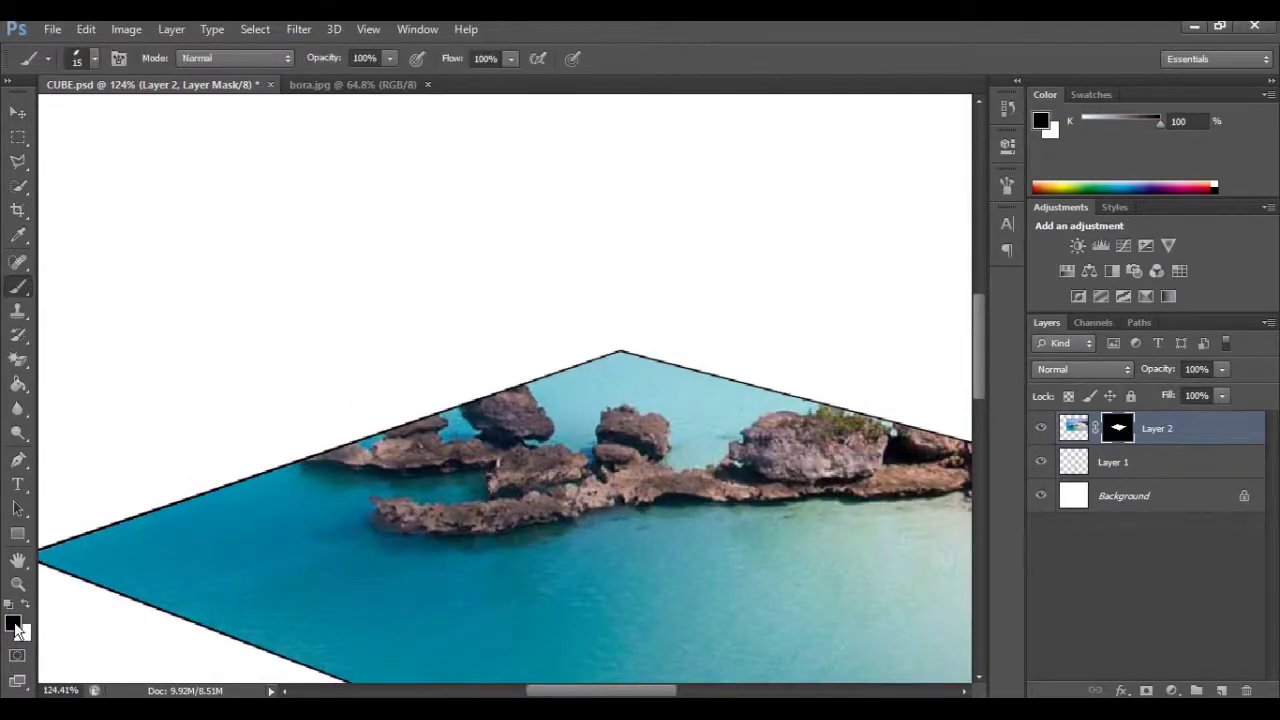
click(16, 620)
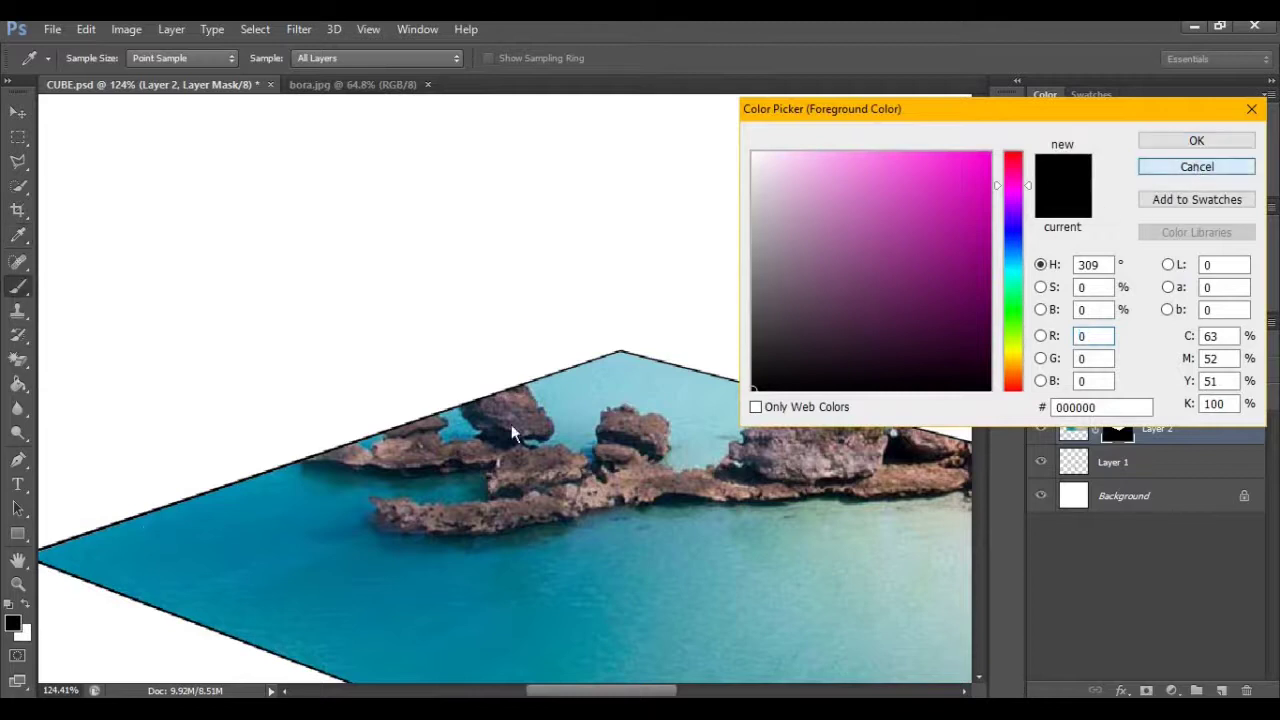
click(1196, 141)
Paint white on Layer 2's mask to reveal the rocks, small trees and palm rising above the box's back edges
scroll(403, 428, up, 3)
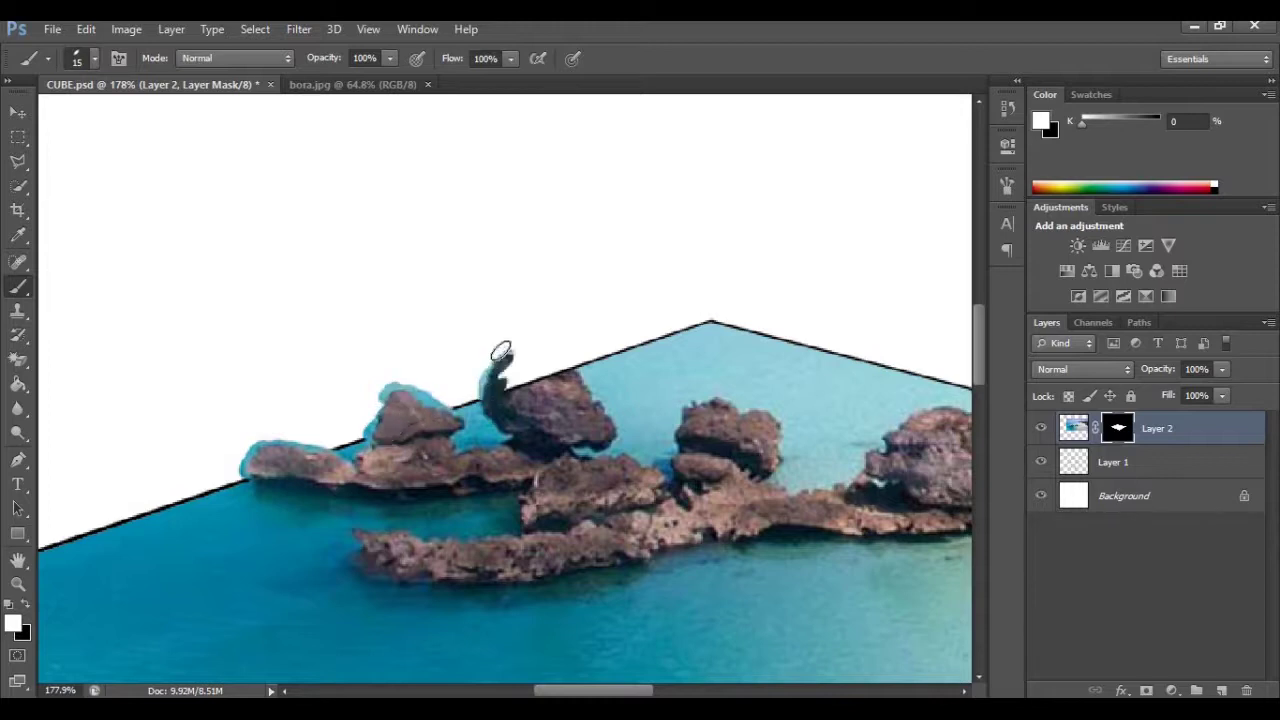
scroll(531, 371, up, 2)
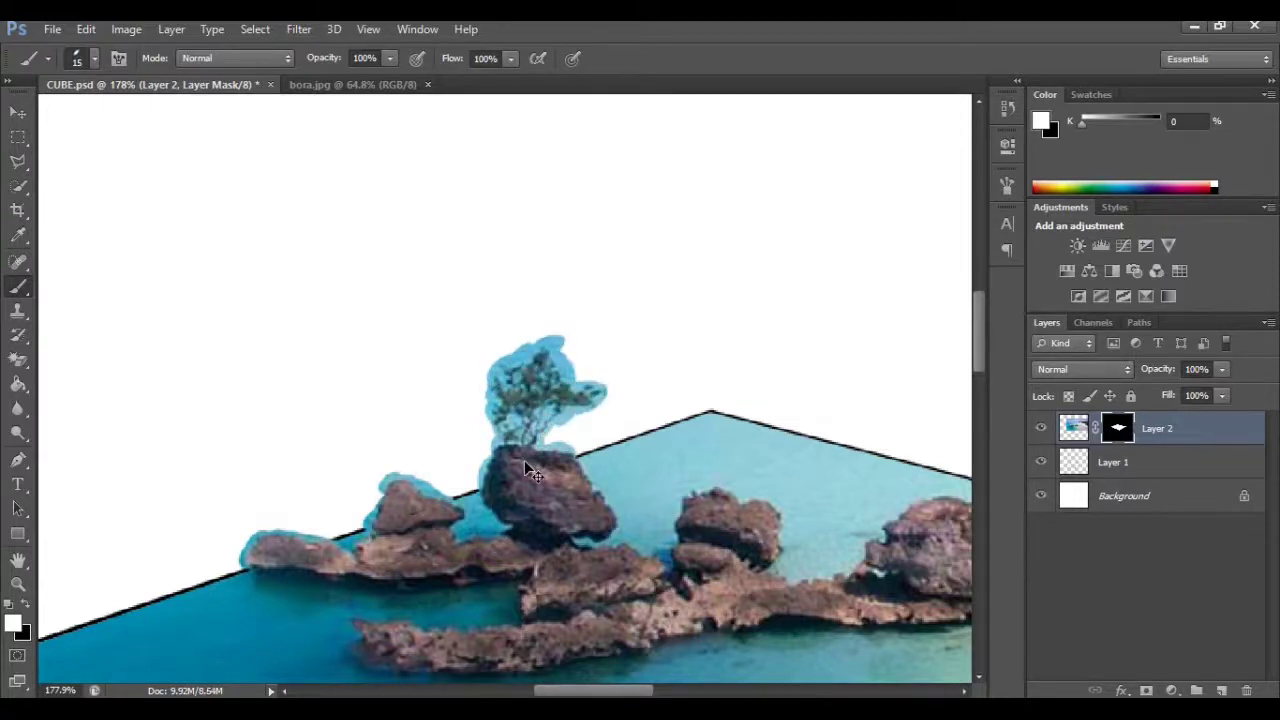
scroll(531, 471, right, 5)
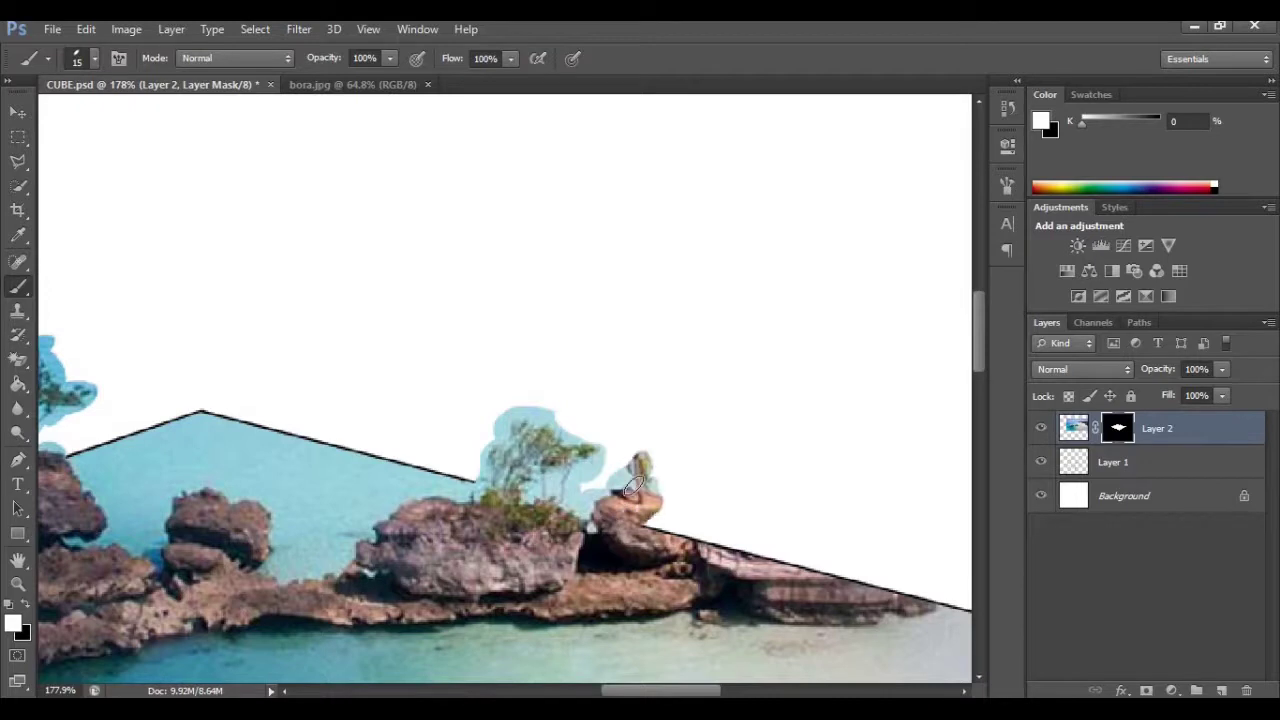
scroll(634, 486, up, 2)
drag(636, 530, 638, 480)
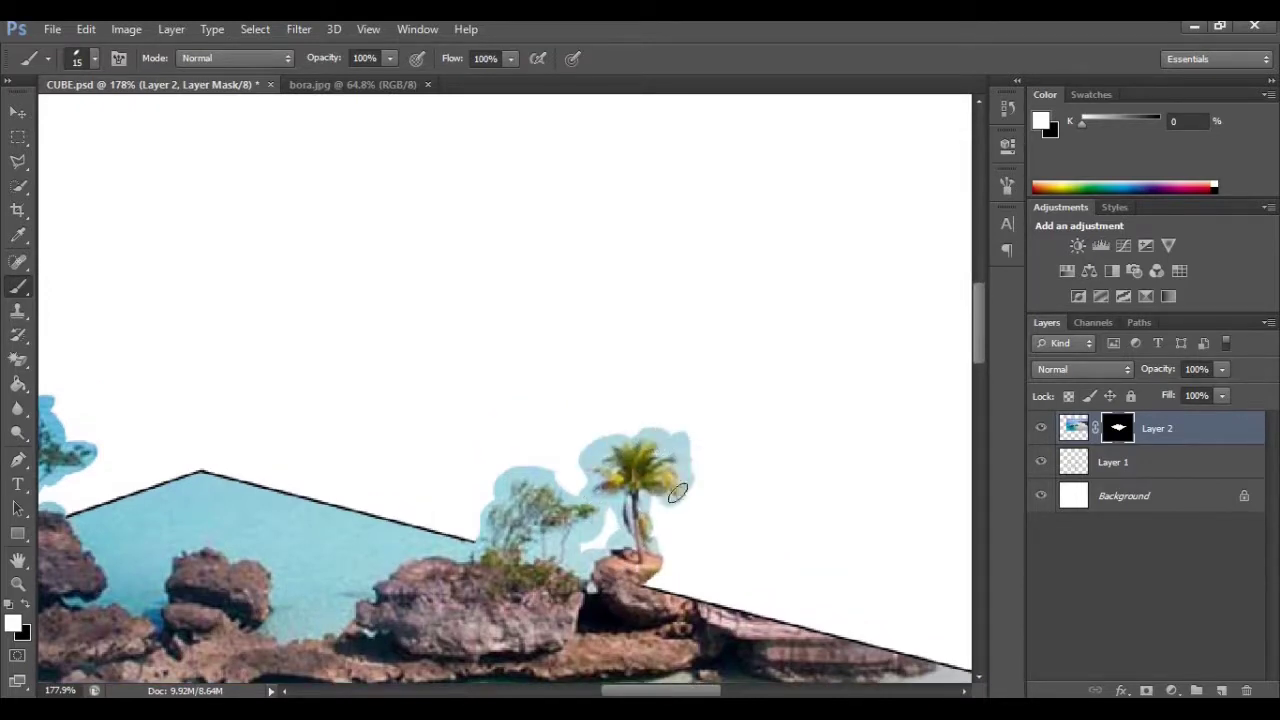
Paint white on Layer 2's mask to reveal the railed stone structure to the right of the palm
scroll(600, 525, right, 4)
scroll(586, 534, down, 2)
drag(588, 479, 543, 473)
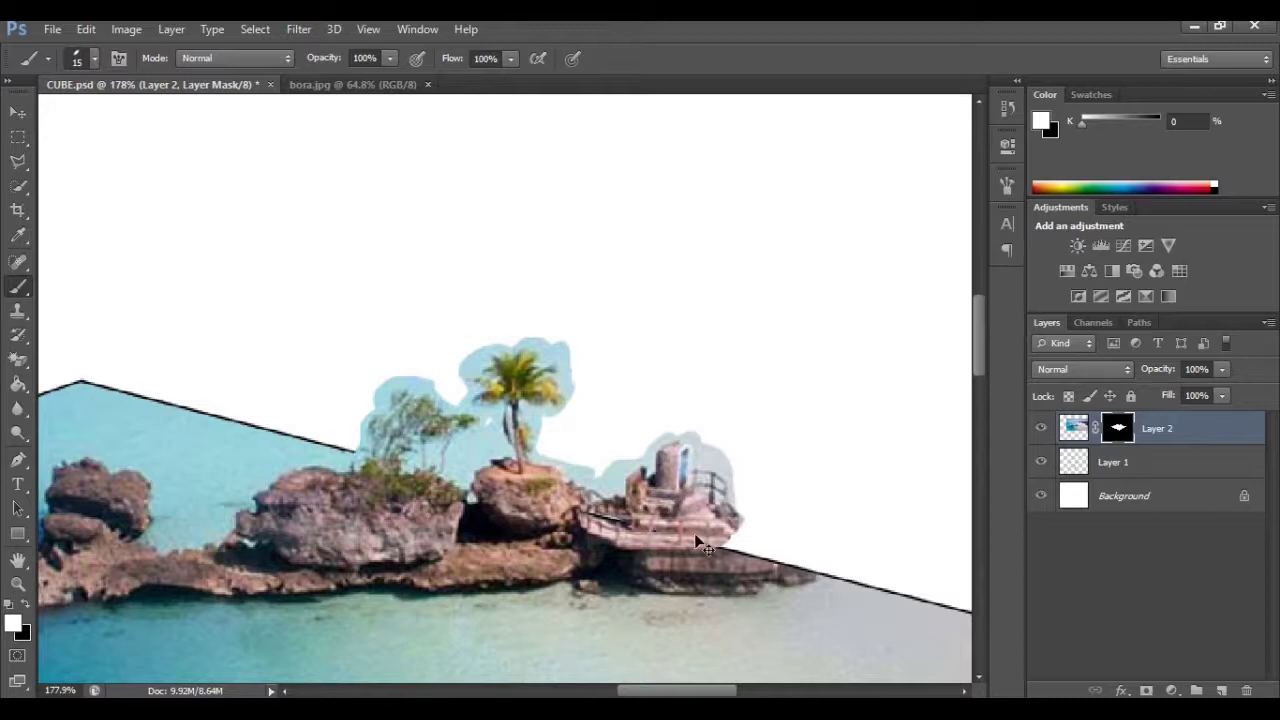
scroll(697, 541, right, 2)
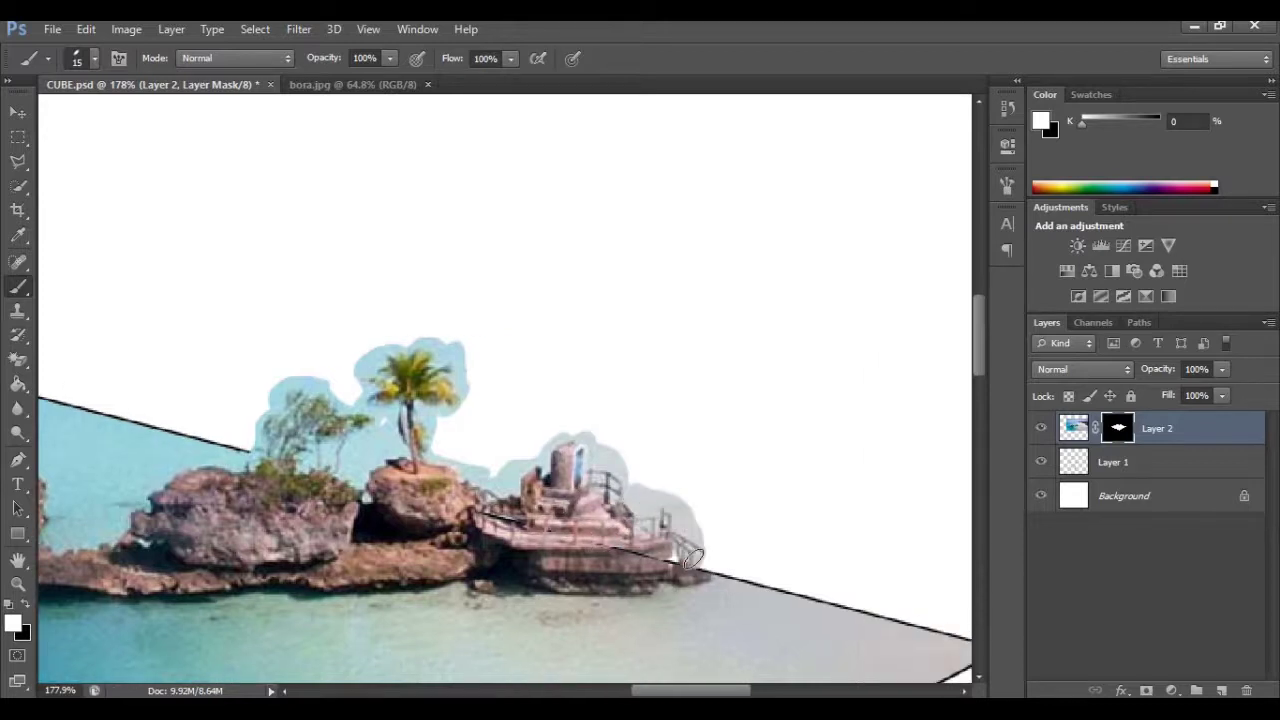
Reduce the brush to 7 px and paint black on the mask to hide the blue fringe around the leftmost rock
scroll(347, 503, down, 3)
scroll(471, 420, up, 2)
scroll(877, 583, down, 2)
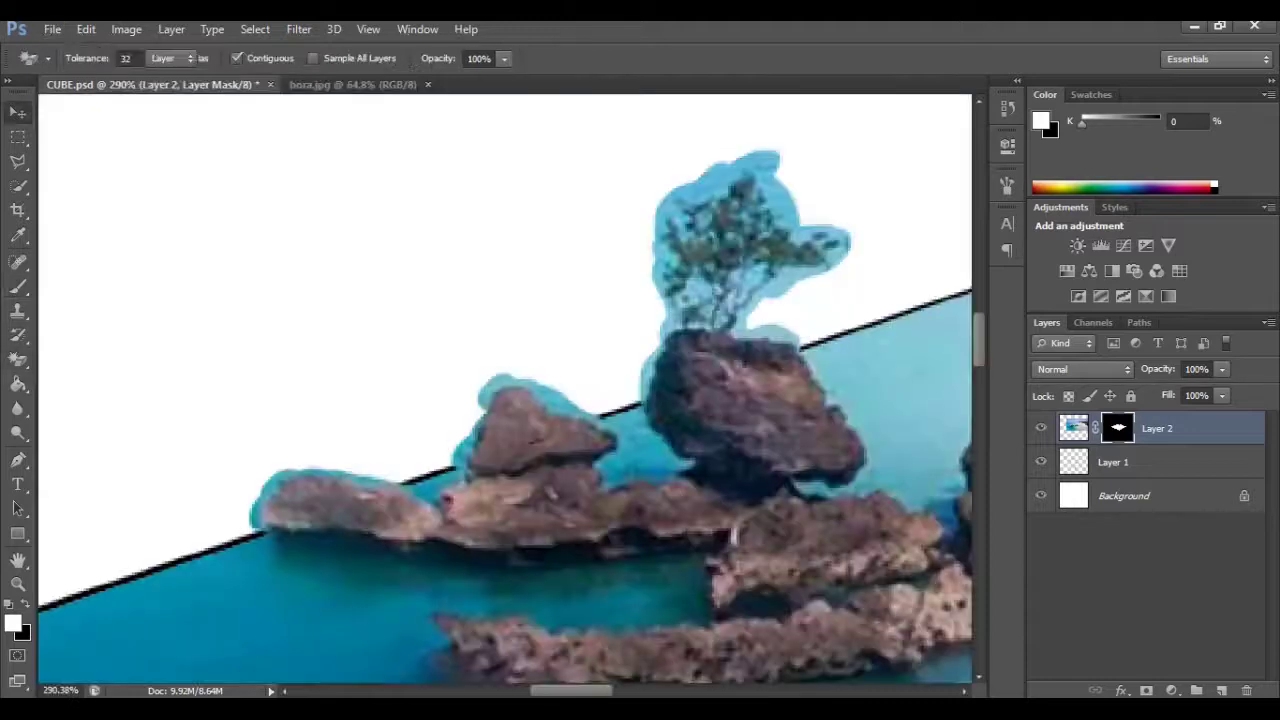
key(v)
scroll(371, 371, down, 3)
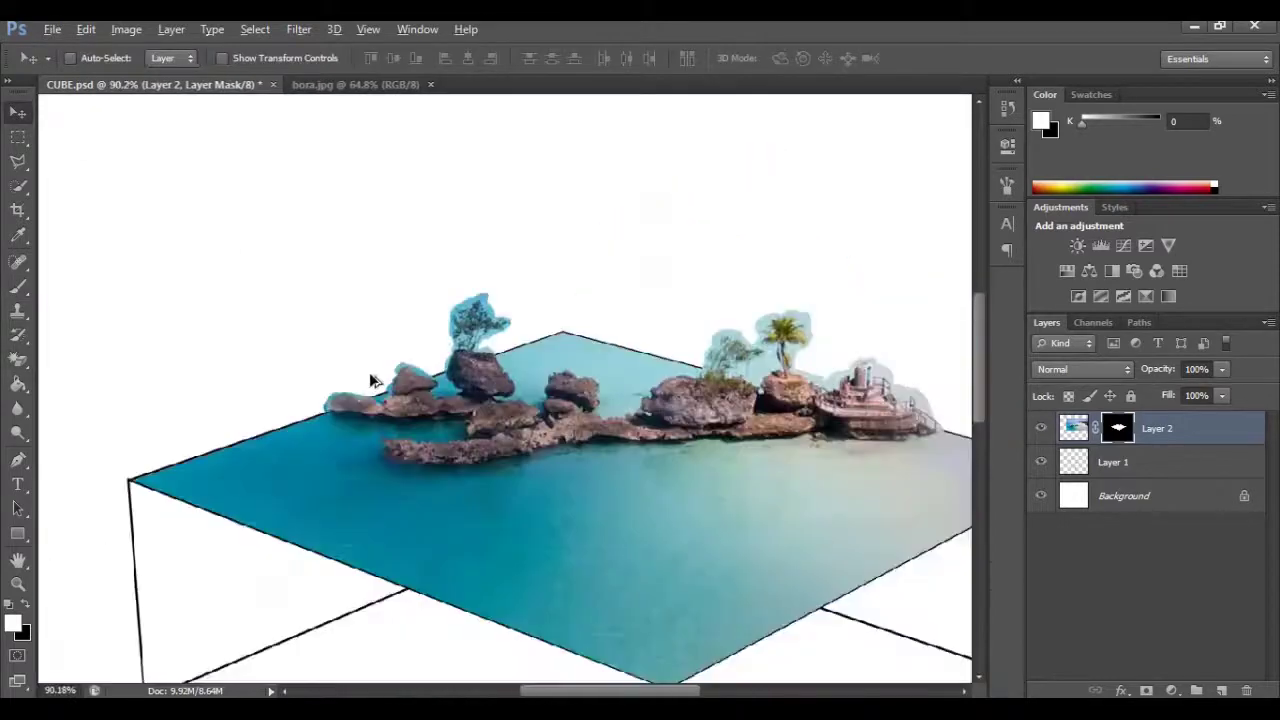
scroll(209, 371, up, 4)
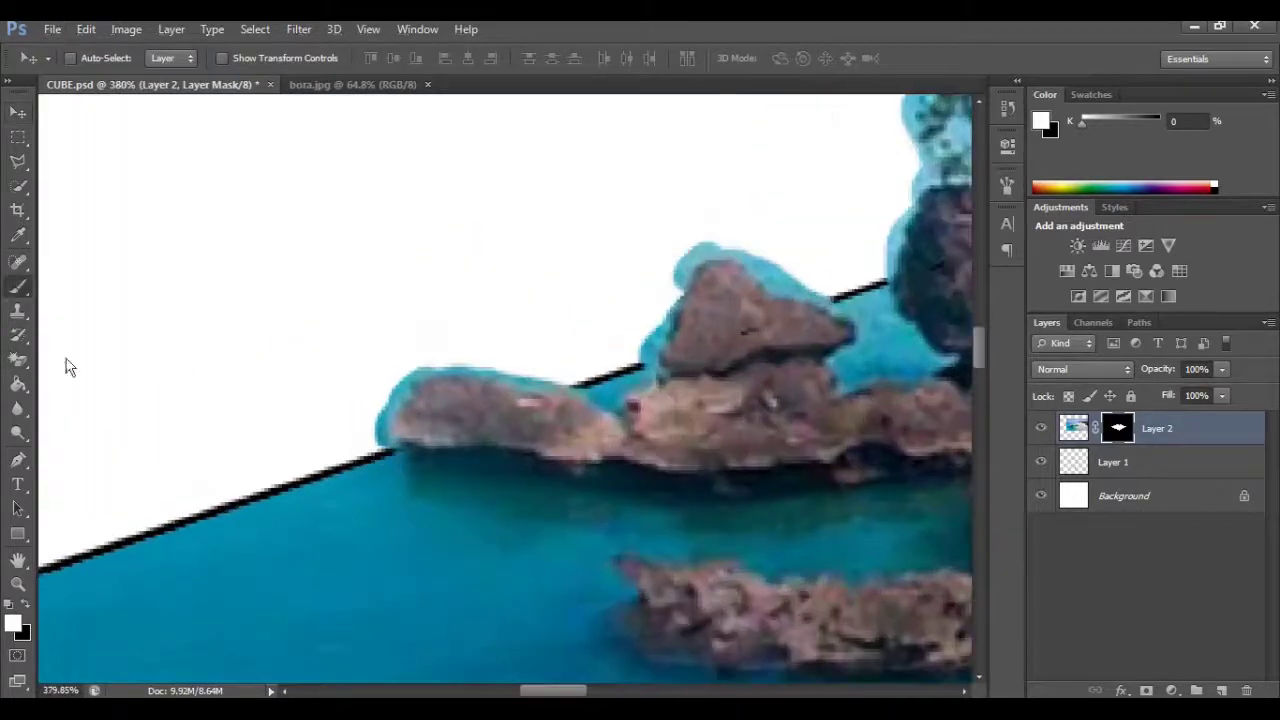
key(b)
key(bracketleft)
key(bracketleft)
key(bracketleft)
key(bracketleft)
key(bracketleft)
key(bracketleft)
key(bracketleft)
key(bracketleft)
mouse_move(382, 449)
mouse_down()
mouse_move(387, 405)
mouse_move(391, 443)
mouse_move(388, 409)
mouse_move(408, 379)
mouse_move(450, 365)
mouse_move(565, 382)
mouse_up()
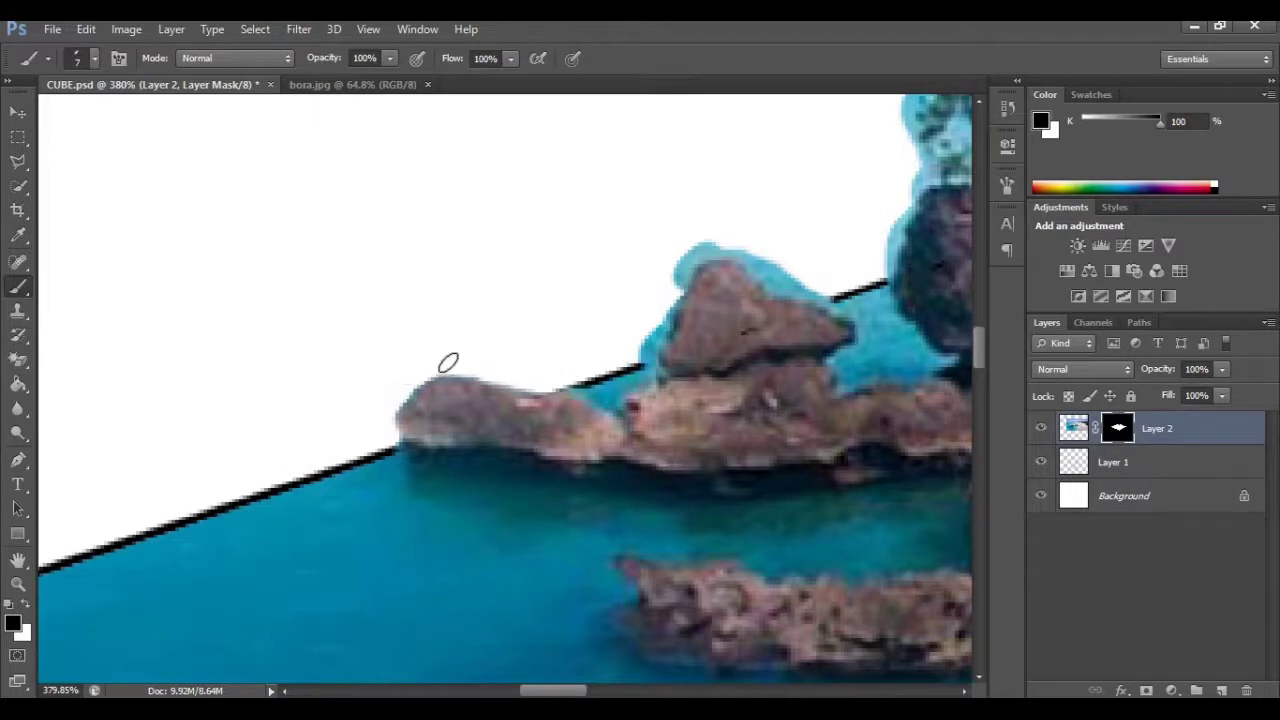
Paint black on the mask to remove the blue fringe around the pointed rock and the remaining rocks and trees
scroll(464, 341, right, 3)
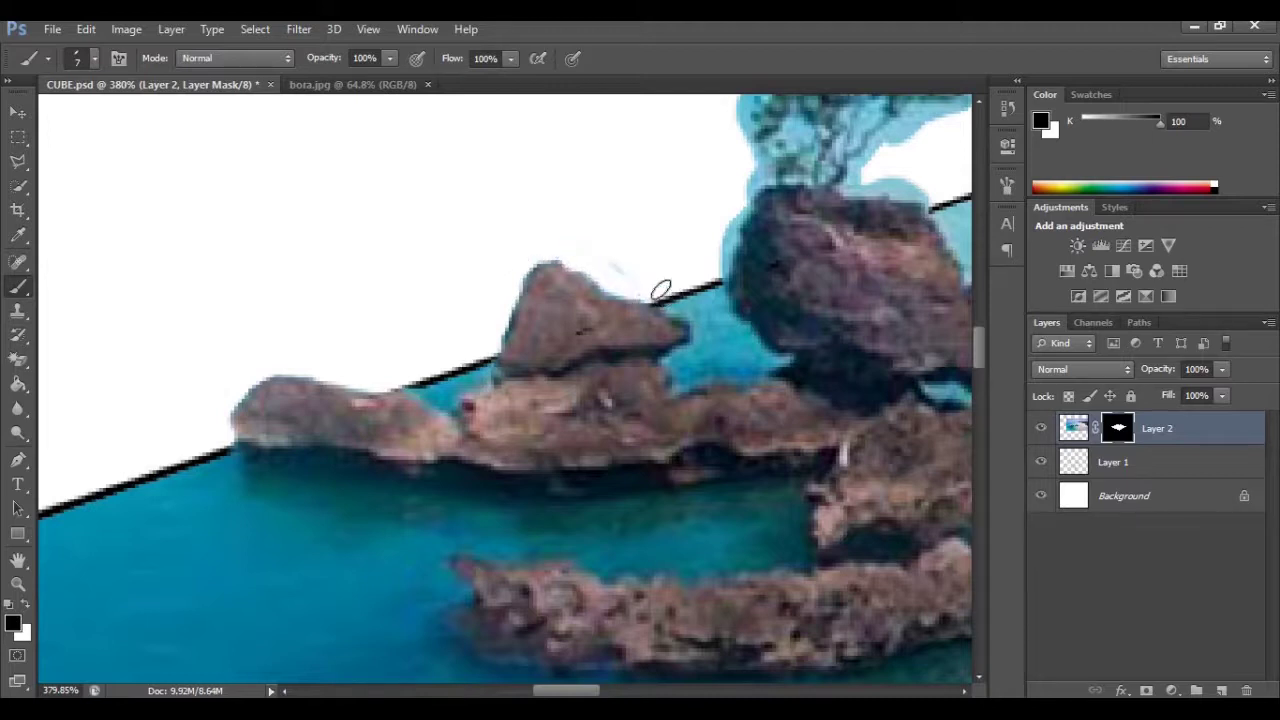
scroll(606, 281, right, 6)
scroll(394, 334, up, 3)
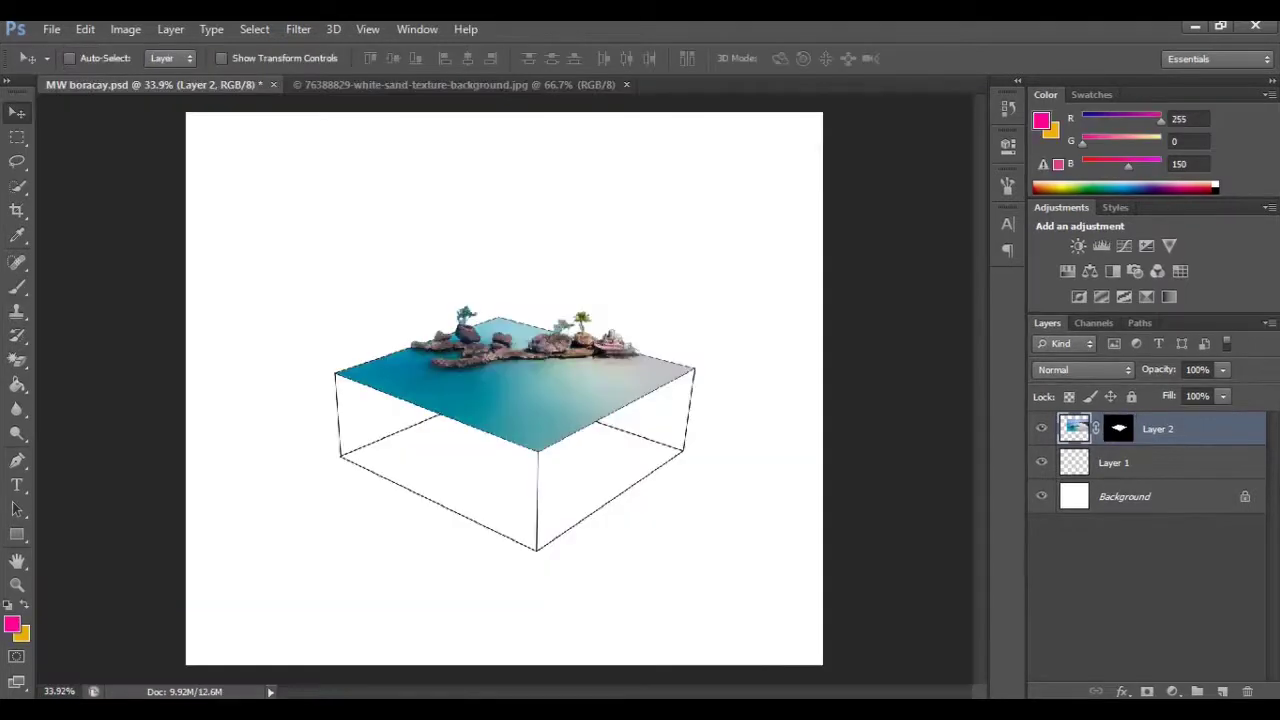
Copy the white sand texture image into MW boracay.psd as a new layer over the box
scroll(520, 400, up, 2)
scroll(520, 400, down, 2)
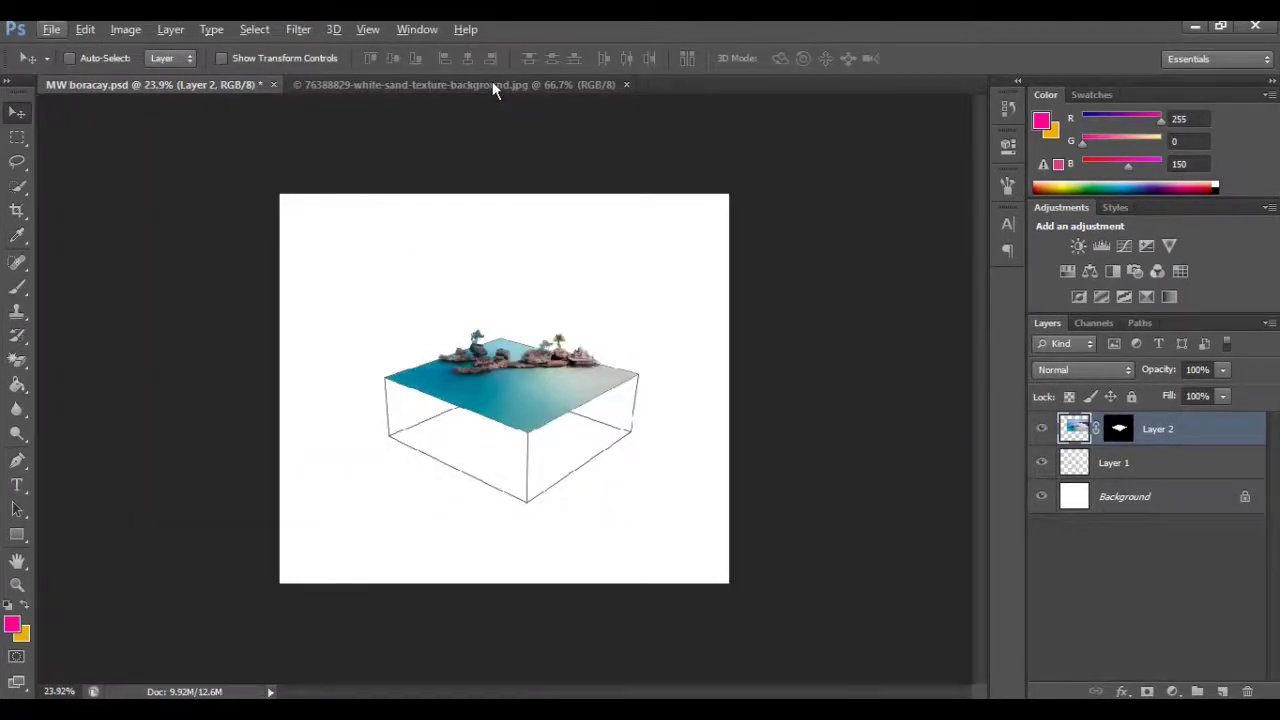
click(492, 84)
drag(557, 320, 511, 453)
Scale the sand texture to about 49% width and 43% height, placing it at the box's front-left face
key(ctrl+t)
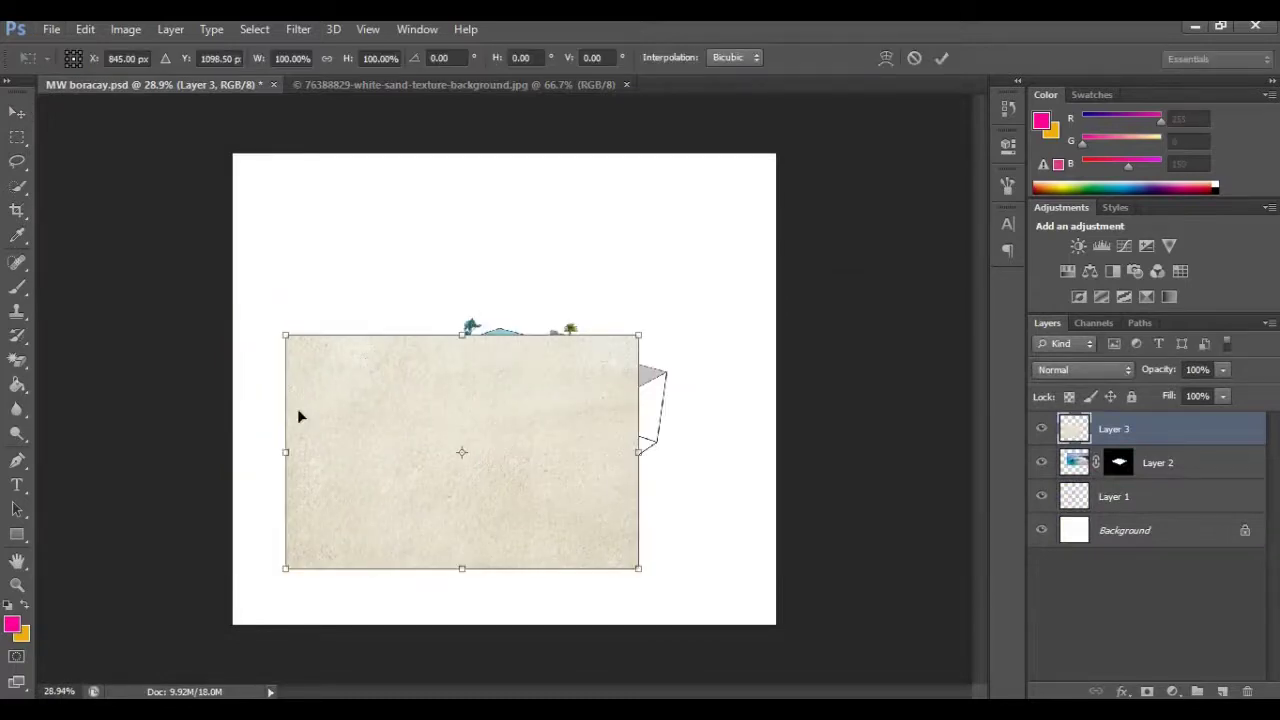
drag(326, 449, 363, 434)
drag(638, 451, 540, 446)
drag(445, 333, 445, 428)
drag(446, 568, 449, 527)
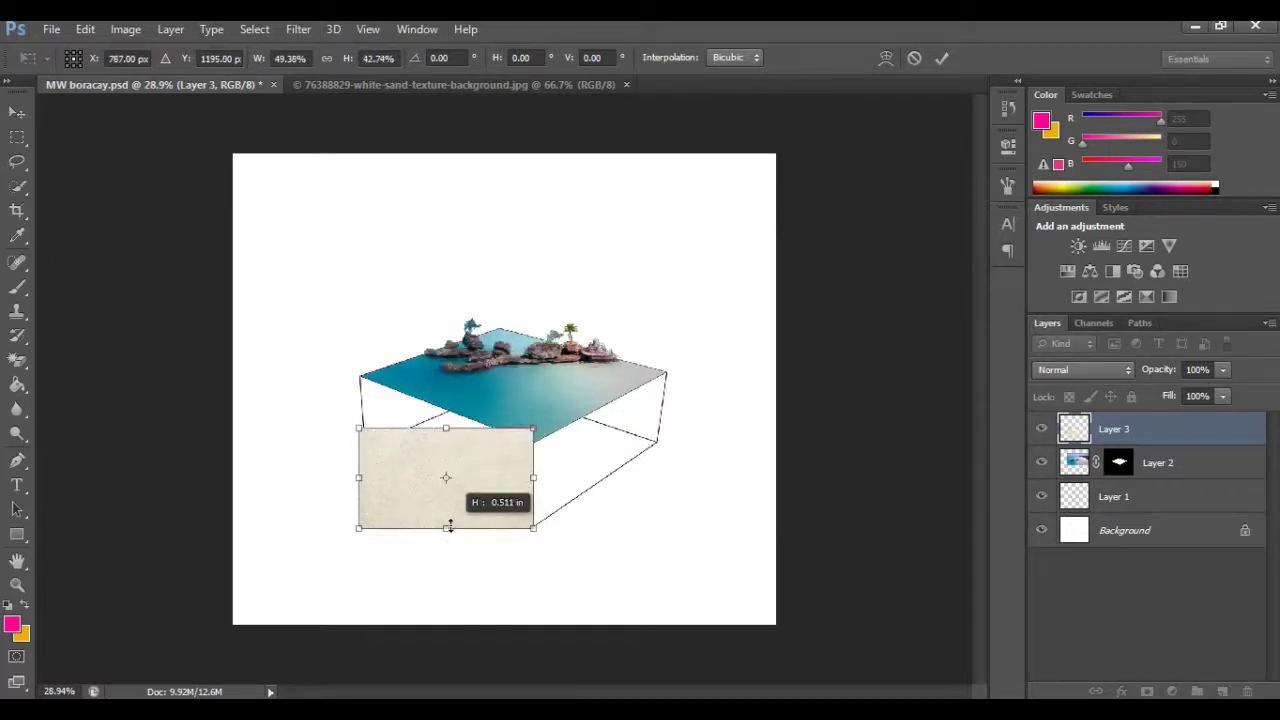
Skew the sand texture vertically by about 15° to follow the slope of the box's front-left face
right_click(494, 466)
click(578, 232)
drag(368, 478, 370, 429)
scroll(369, 430, up, 3)
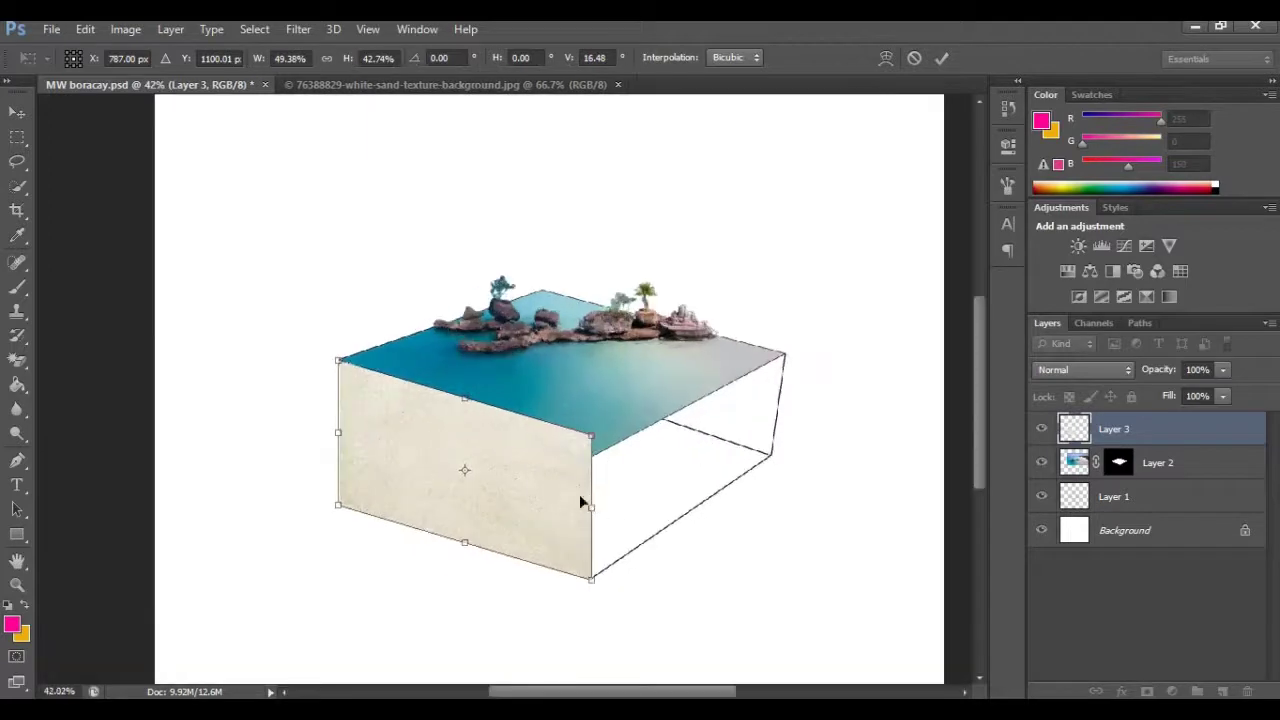
scroll(582, 497, up, 3)
drag(590, 512, 586, 500)
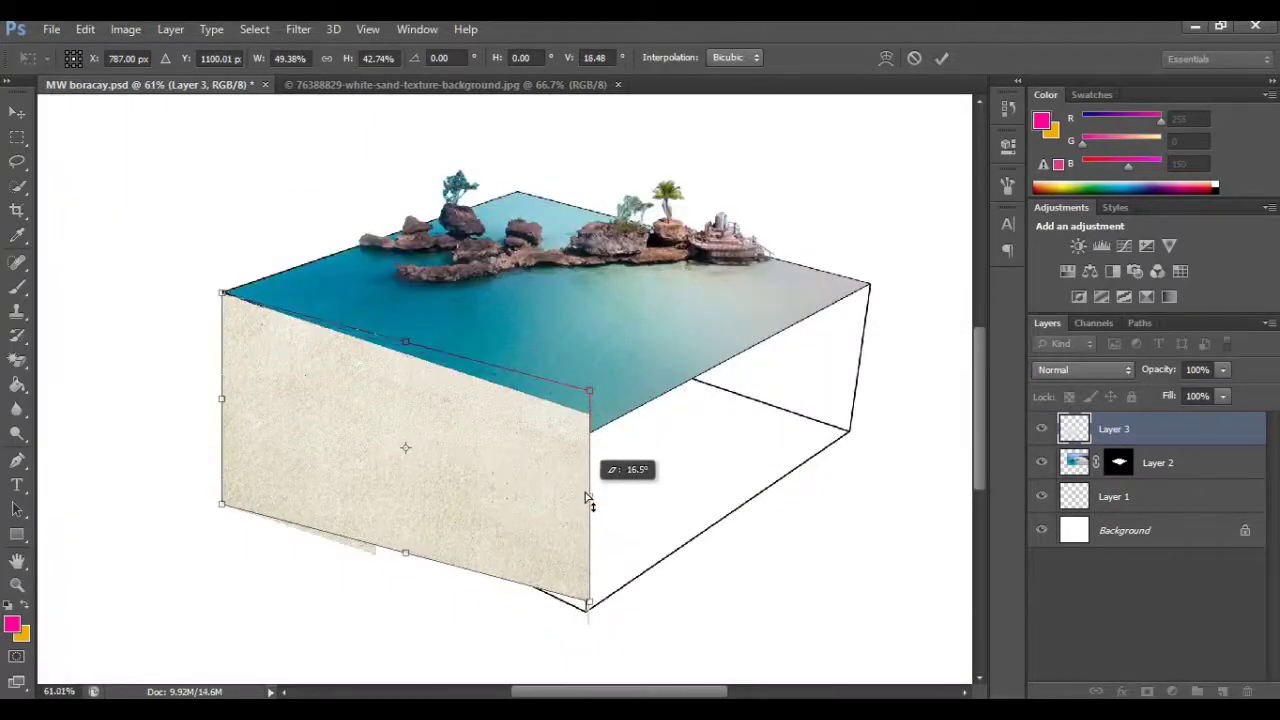
scroll(500, 508, up, 1)
Distort the sand texture so its two right-hand corners meet the ends of the box's front vertical edge
right_click(501, 499)
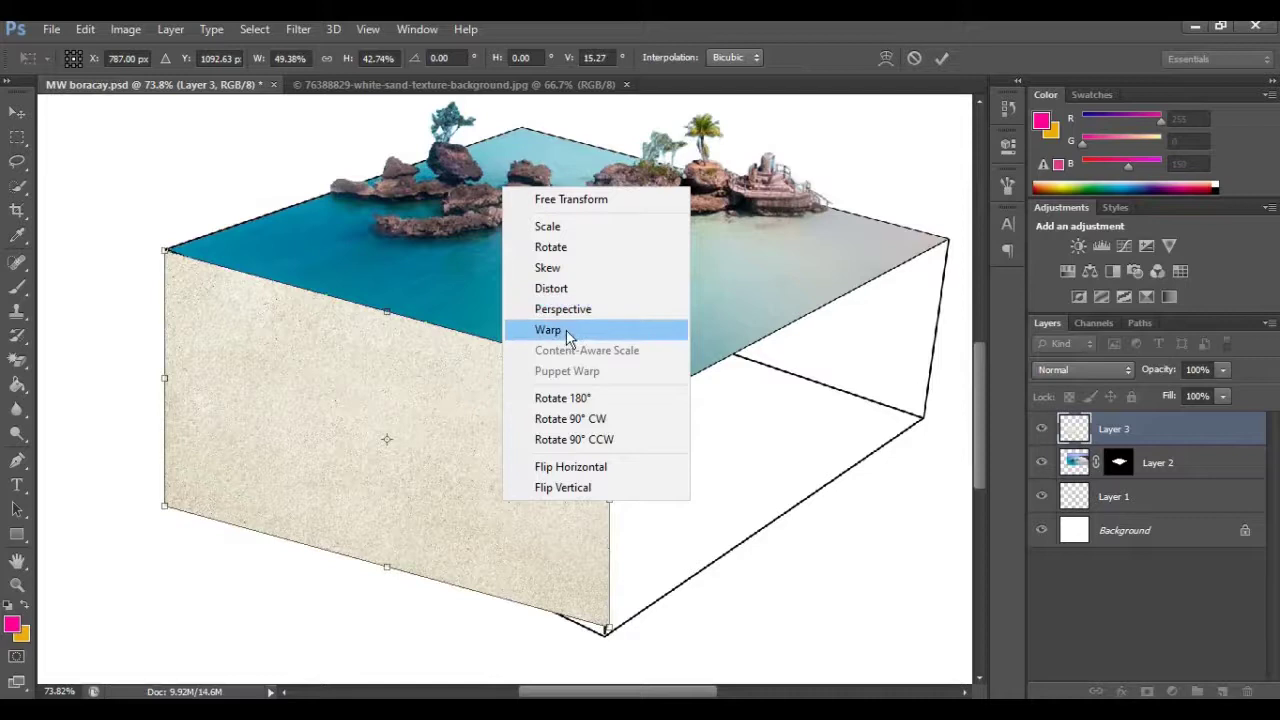
click(548, 309)
drag(607, 630, 606, 630)
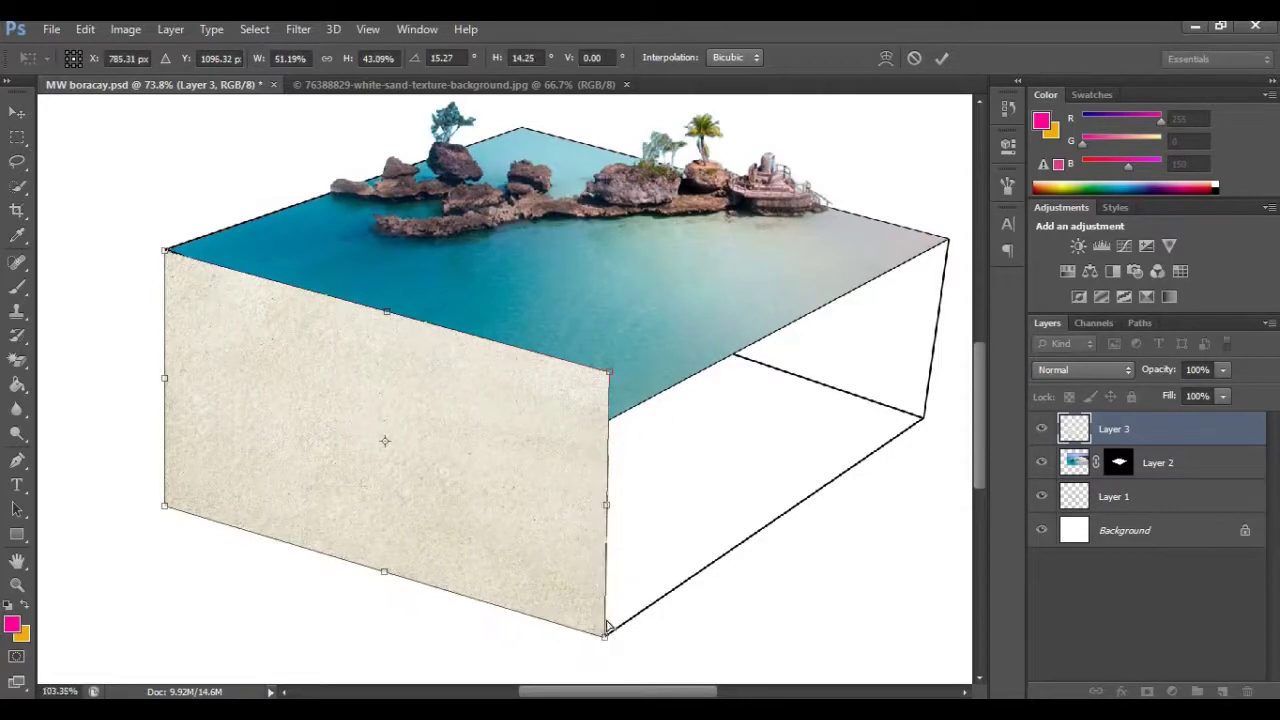
scroll(606, 618, up, 5)
scroll(650, 576, down, 3)
drag(612, 548, 607, 552)
scroll(606, 540, up, 9)
drag(618, 221, 614, 350)
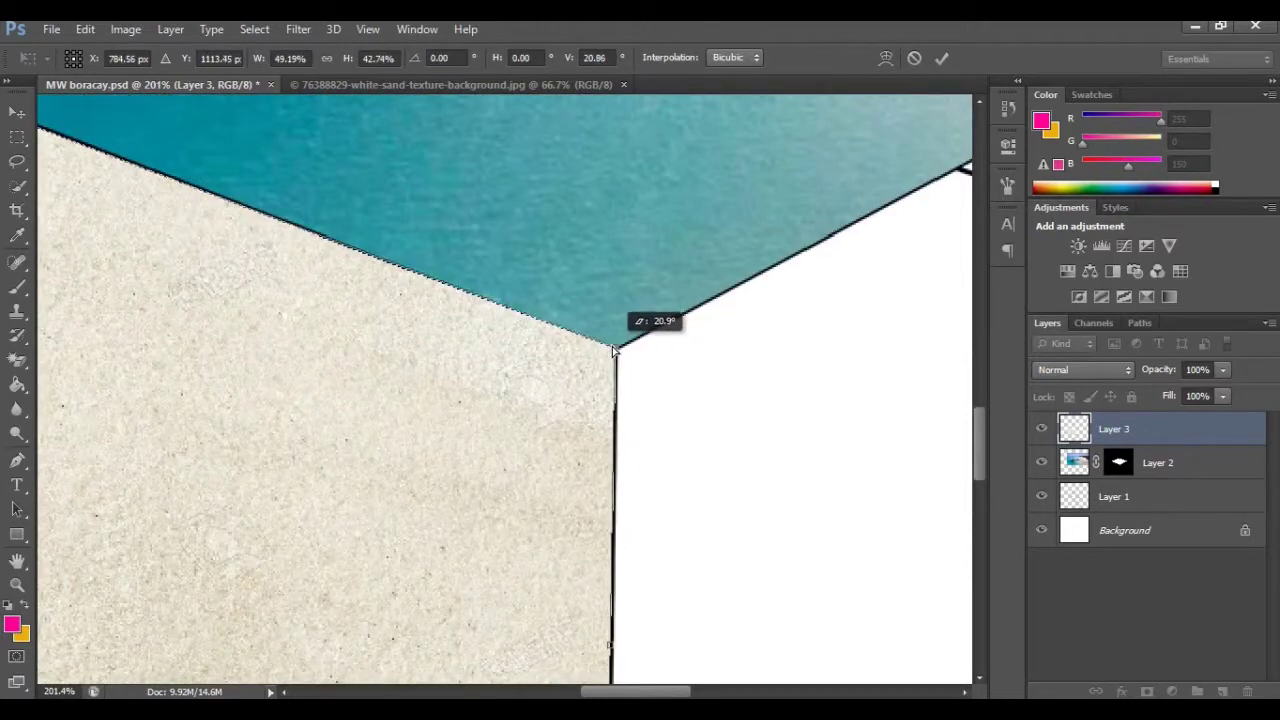
Fit the sand texture's left corners to the box's left vertical edge and apply the transformation
scroll(480, 345, left, 10)
drag(204, 587, 240, 378)
scroll(240, 385, up, 5)
drag(201, 205, 208, 203)
drag(210, 203, 211, 205)
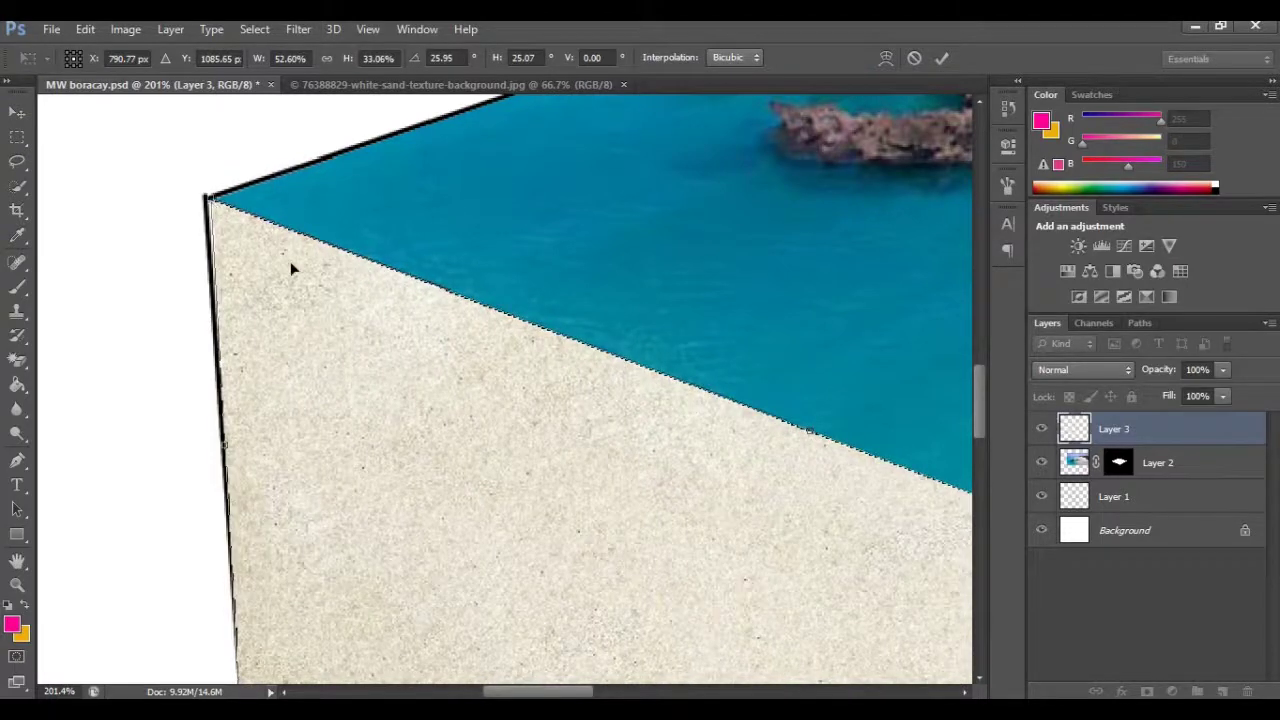
key(Return)
scroll(480, 395, down, 10)
scroll(480, 395, up, 4)
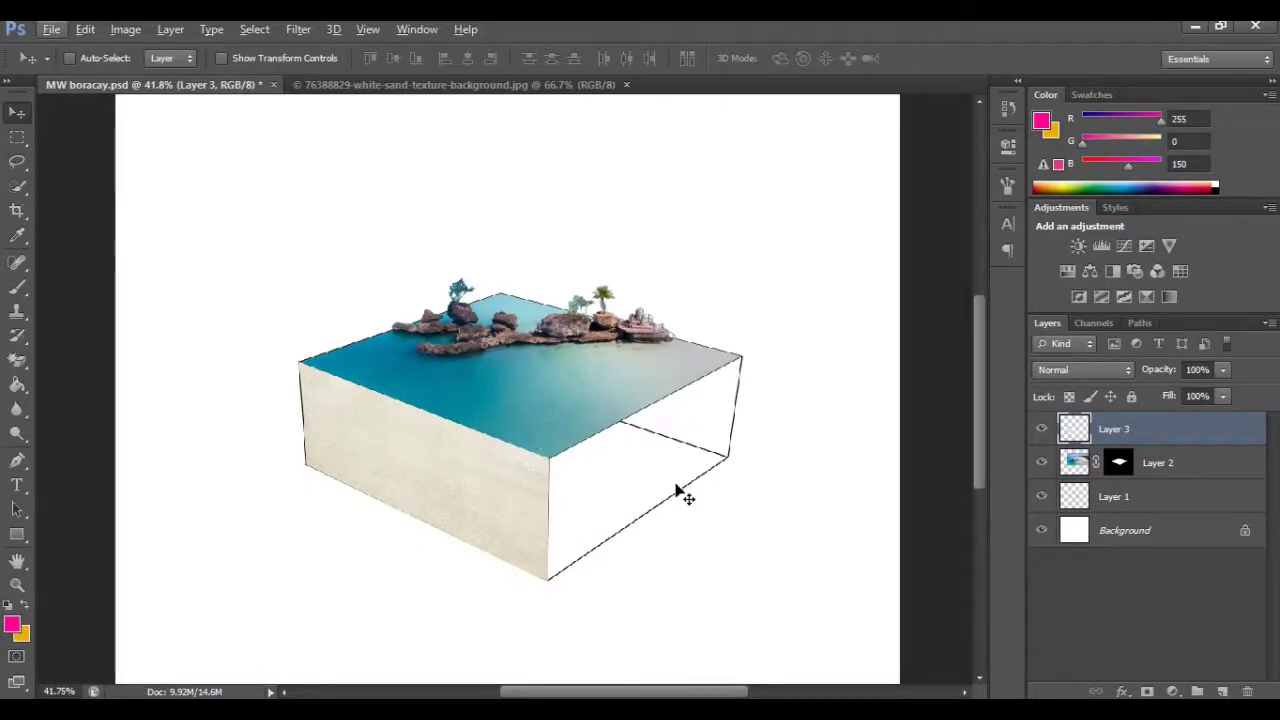
Copy the white sand texture into MW boracay.psd again and place both sand layers beneath the sea layer
click(449, 88)
drag(471, 266, 645, 432)
scroll(645, 432, up, 3)
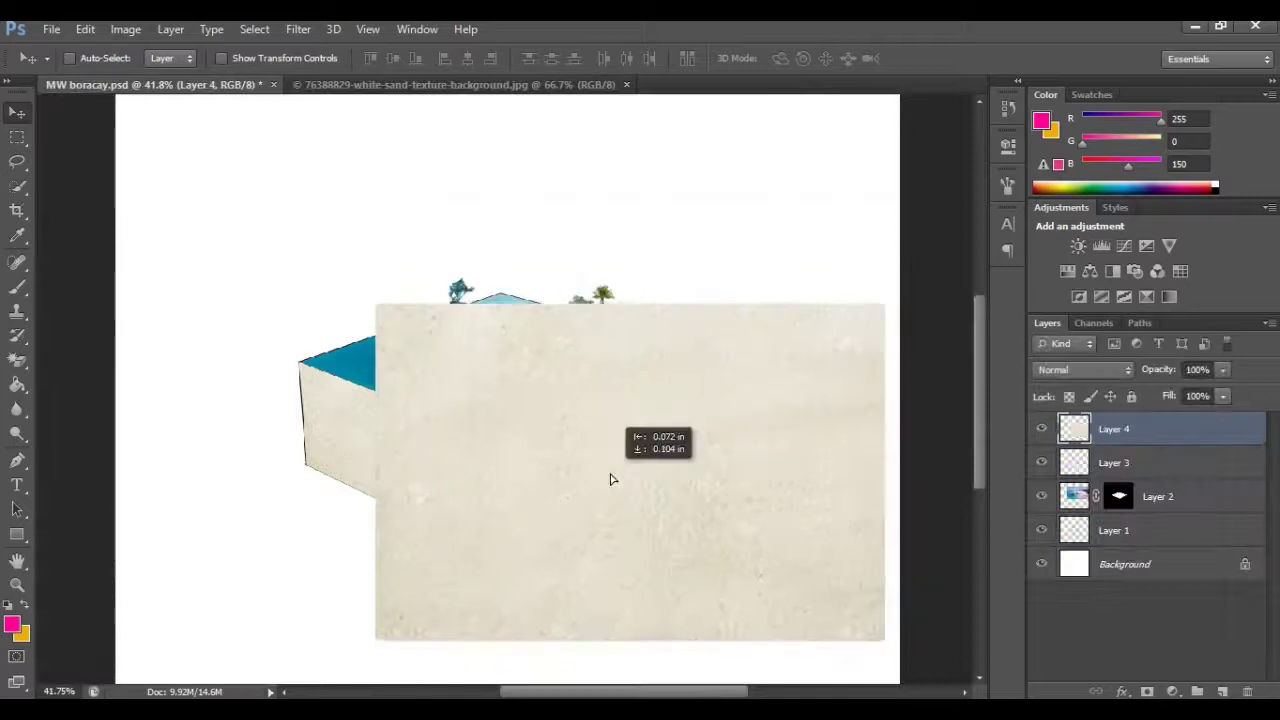
shift+click(1128, 470)
drag(1128, 470, 1143, 510)
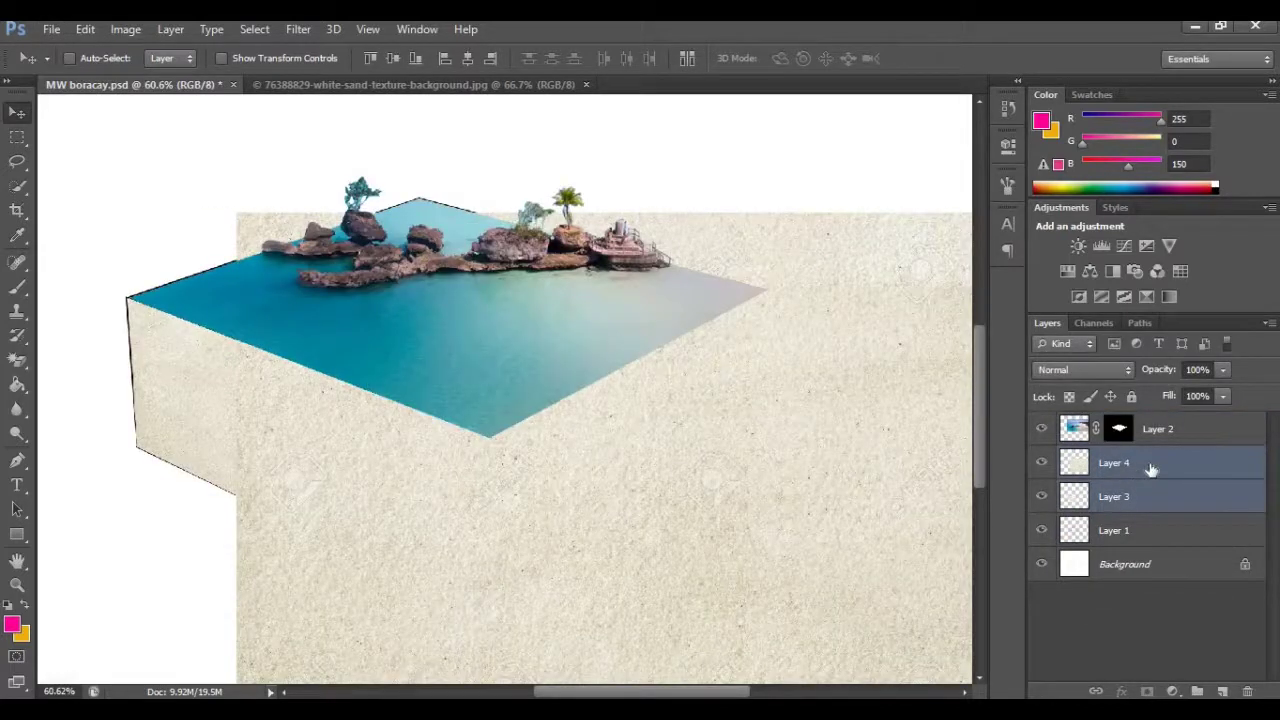
Scale the second sand texture (Layer 4) to about 43% width and 28% height over the box's front-right face
click(1150, 470)
key(ctrl+t)
drag(251, 216, 491, 443)
scroll(592, 474, down, 6)
drag(716, 533, 671, 471)
Skew the second sand texture vertically by about -32° so its bottom edge follows the front-right face
scroll(651, 463, up, 4)
right_click(714, 484)
click(786, 266)
drag(740, 512, 731, 362)
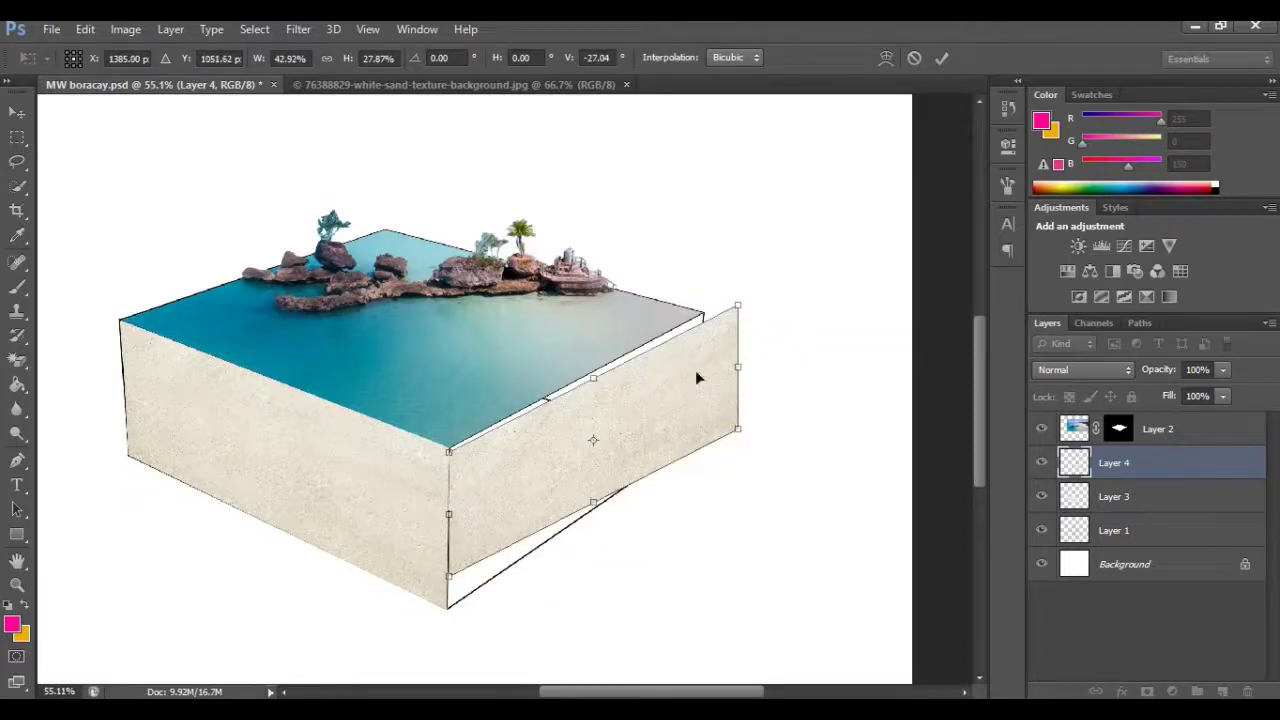
drag(446, 516, 450, 548)
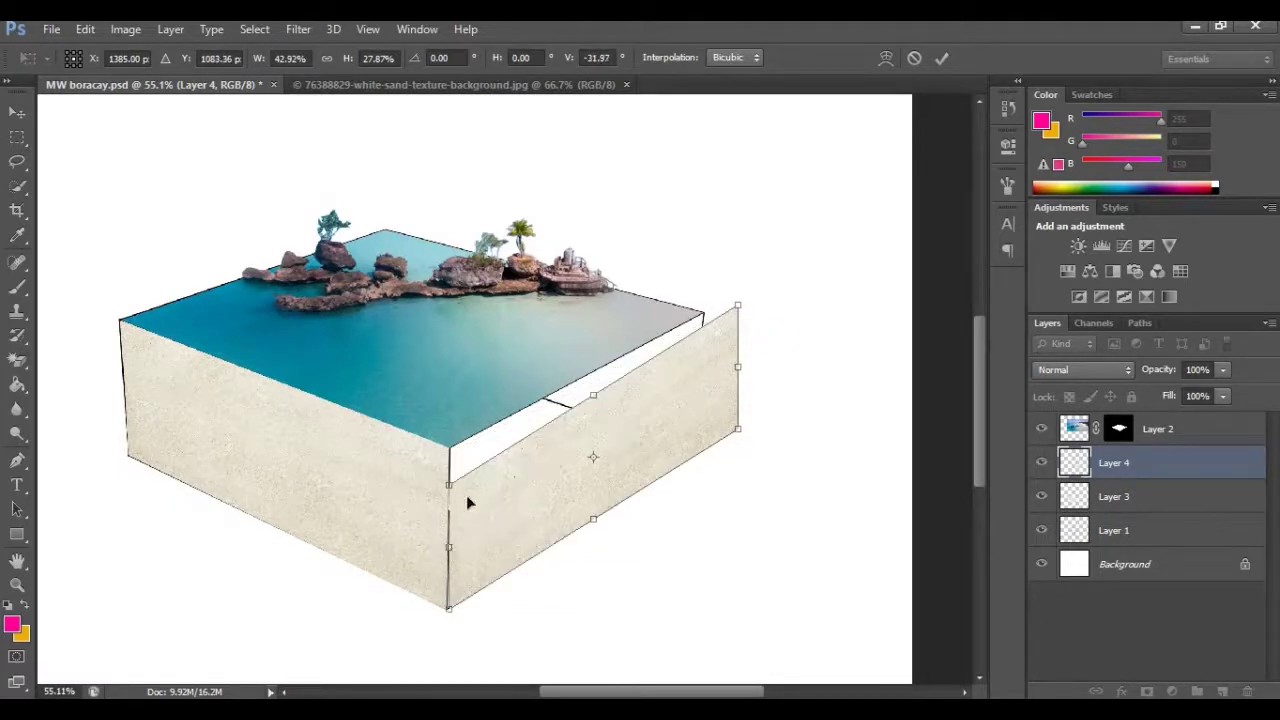
Scale the second sand texture's height to about 36% so its upper-left corner reaches the front corner of the water
right_click(467, 498)
click(530, 222)
drag(450, 486, 452, 452)
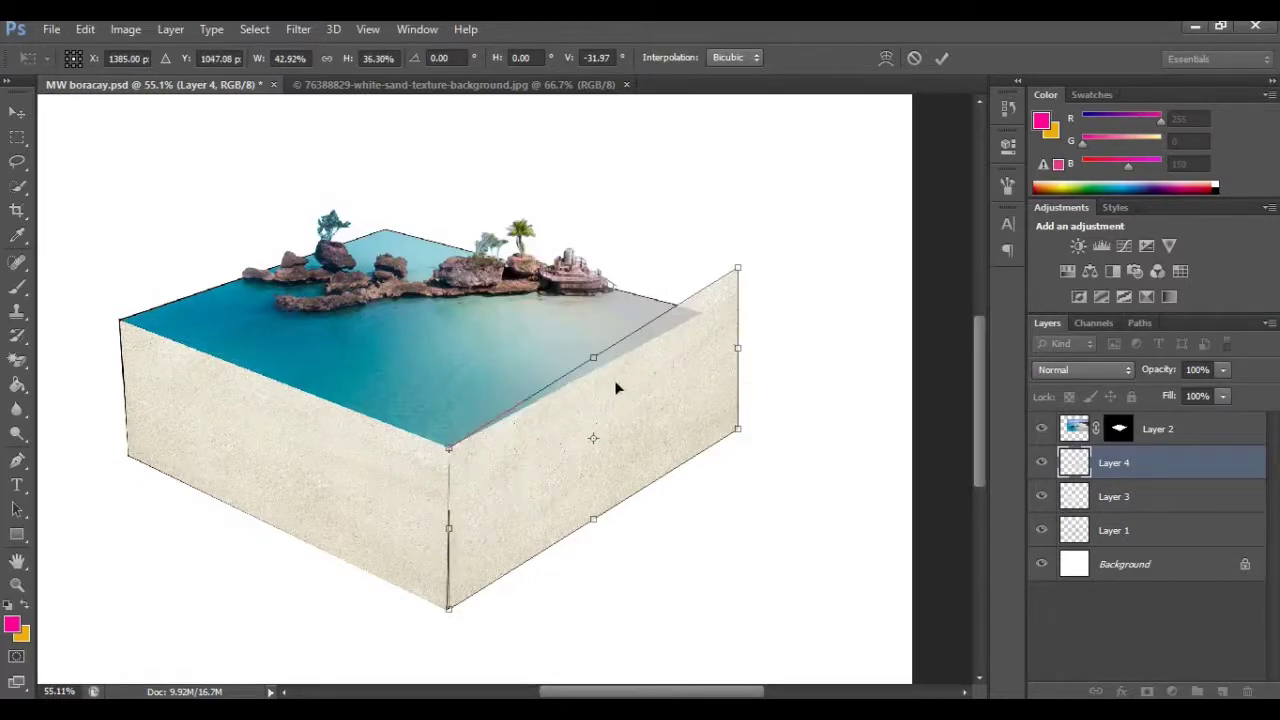
Align the second sand texture's left corners with the box's front vertical edge
right_click(615, 386)
click(683, 466)
scroll(456, 480, up, 9)
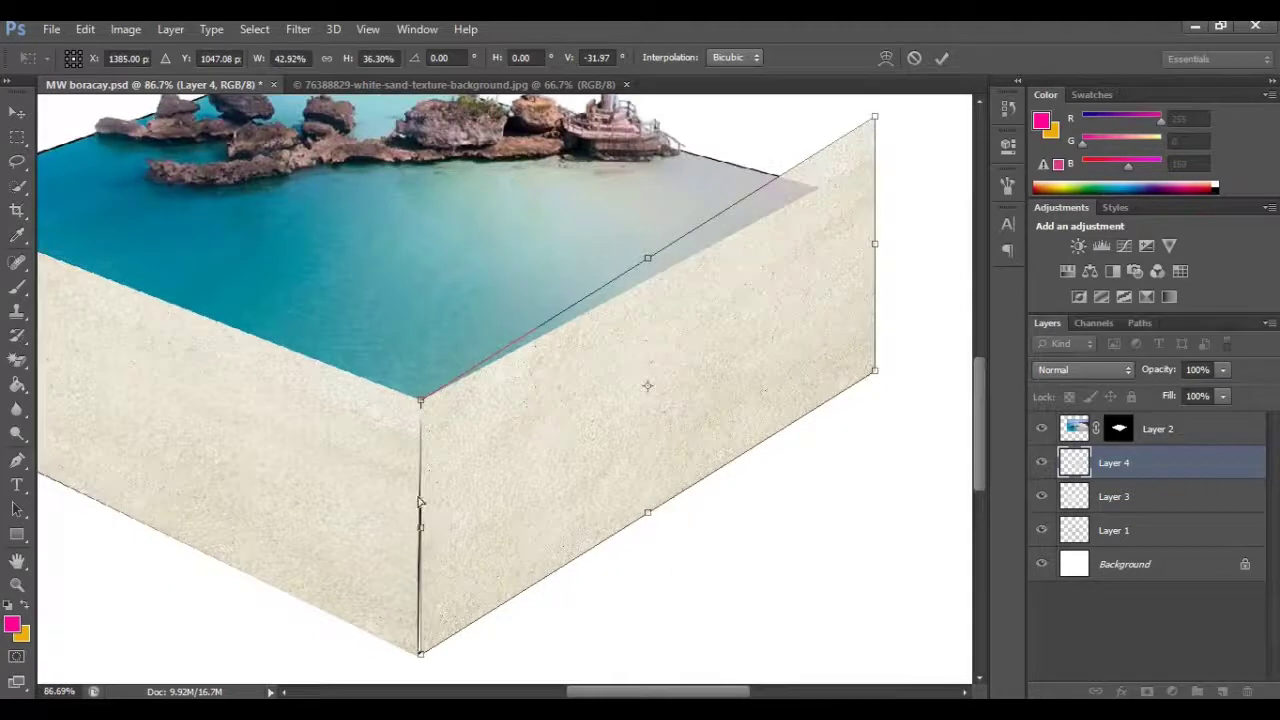
mouse_move(436, 332)
mouse_down()
mouse_move(466, 354)
mouse_move(433, 338)
mouse_up()
scroll(458, 396, down, 10)
drag(431, 470, 421, 474)
scroll(568, 412, down, 7)
scroll(925, 180, up, 5)
Distort the second sand texture's right corners onto the box's right vertical edge and apply the transformation
drag(804, 257, 651, 309)
scroll(655, 306, up, 2)
scroll(711, 260, up, 6)
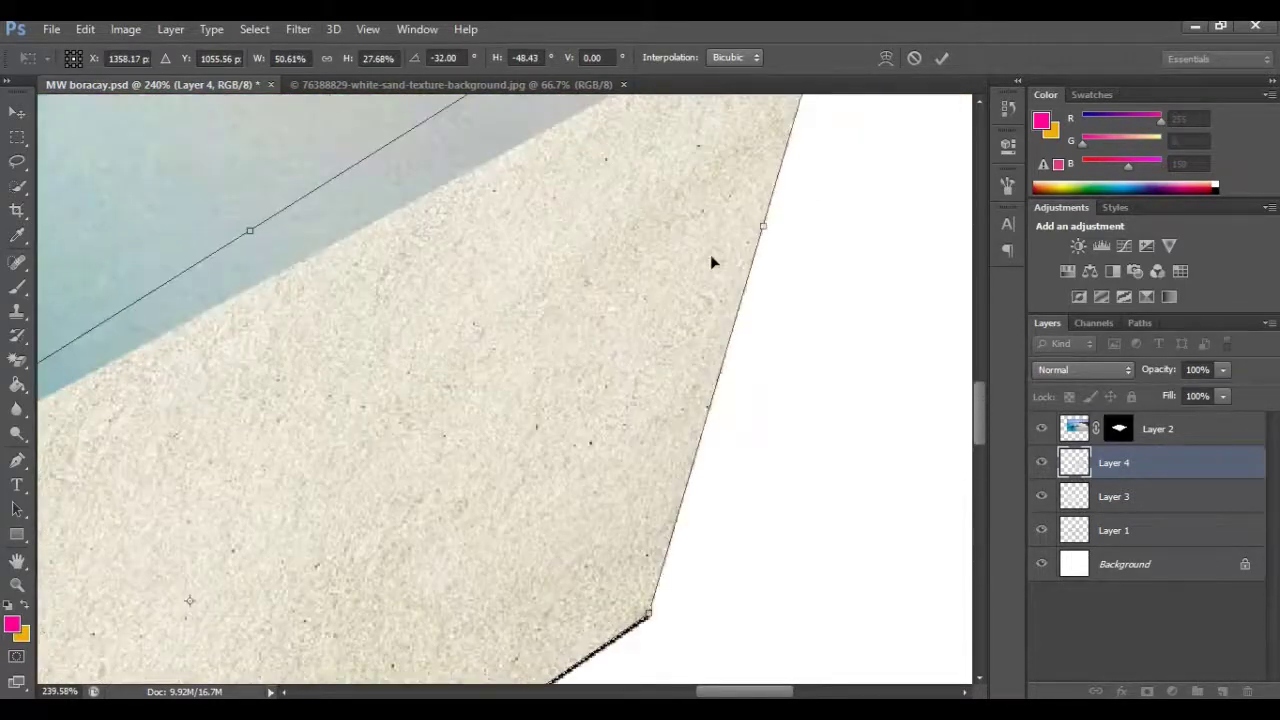
drag(818, 187, 724, 310)
scroll(735, 350, down, 5)
scroll(734, 330, up, 3)
drag(729, 199, 735, 210)
key(Return)
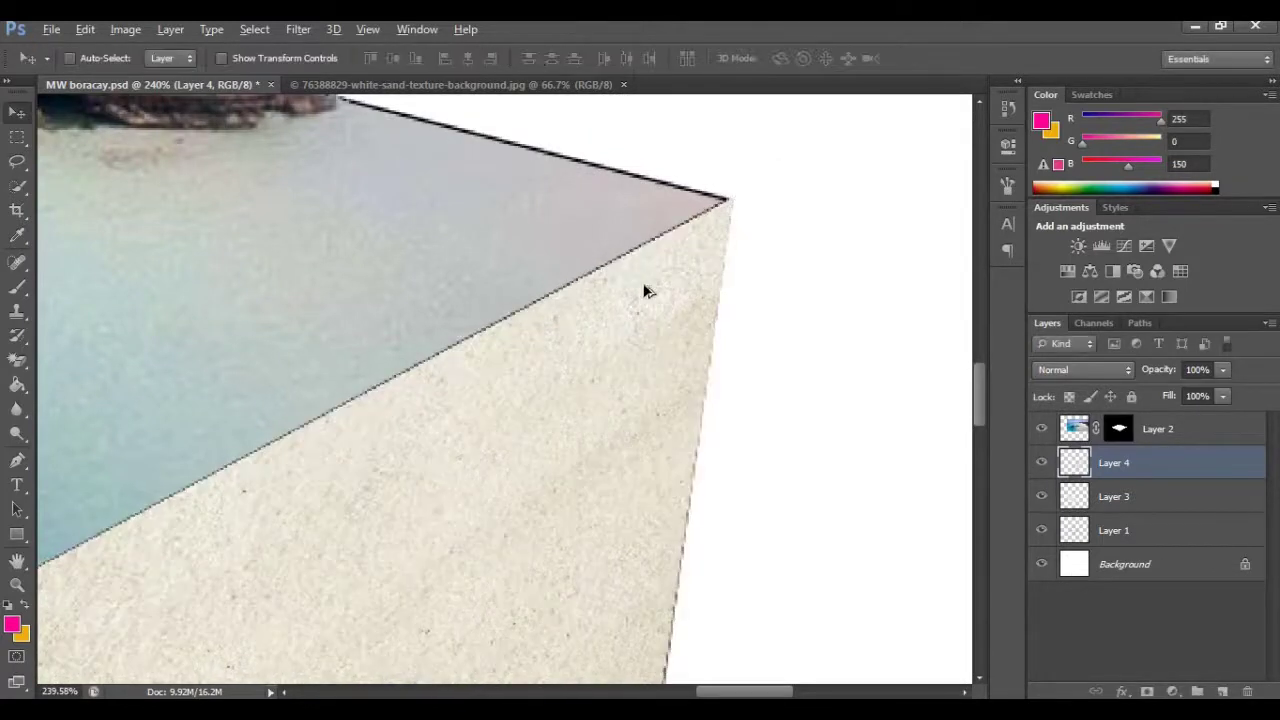
scroll(645, 290, down, 8)
scroll(663, 429, up, 5)
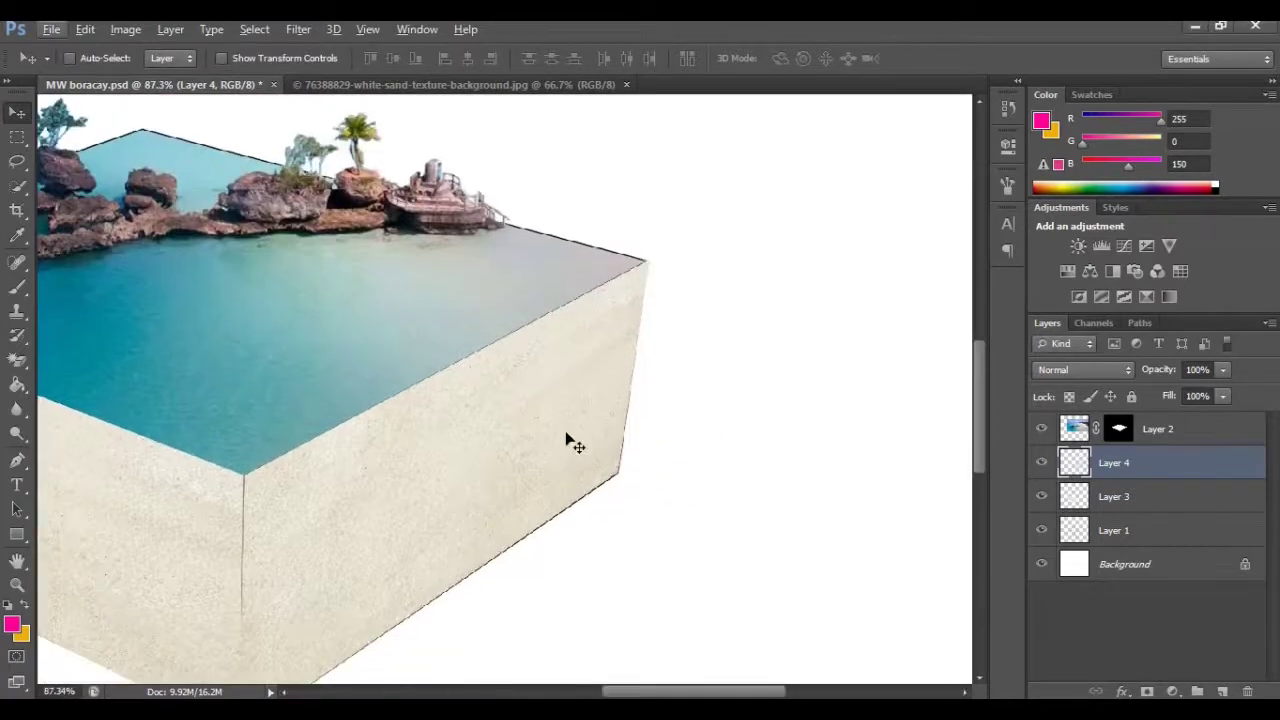
Choose the Eraser tool, undo a trial stroke on the sand, and set the angled 45 px brush tip
scroll(568, 440, down, 2)
scroll(568, 440, left, 2)
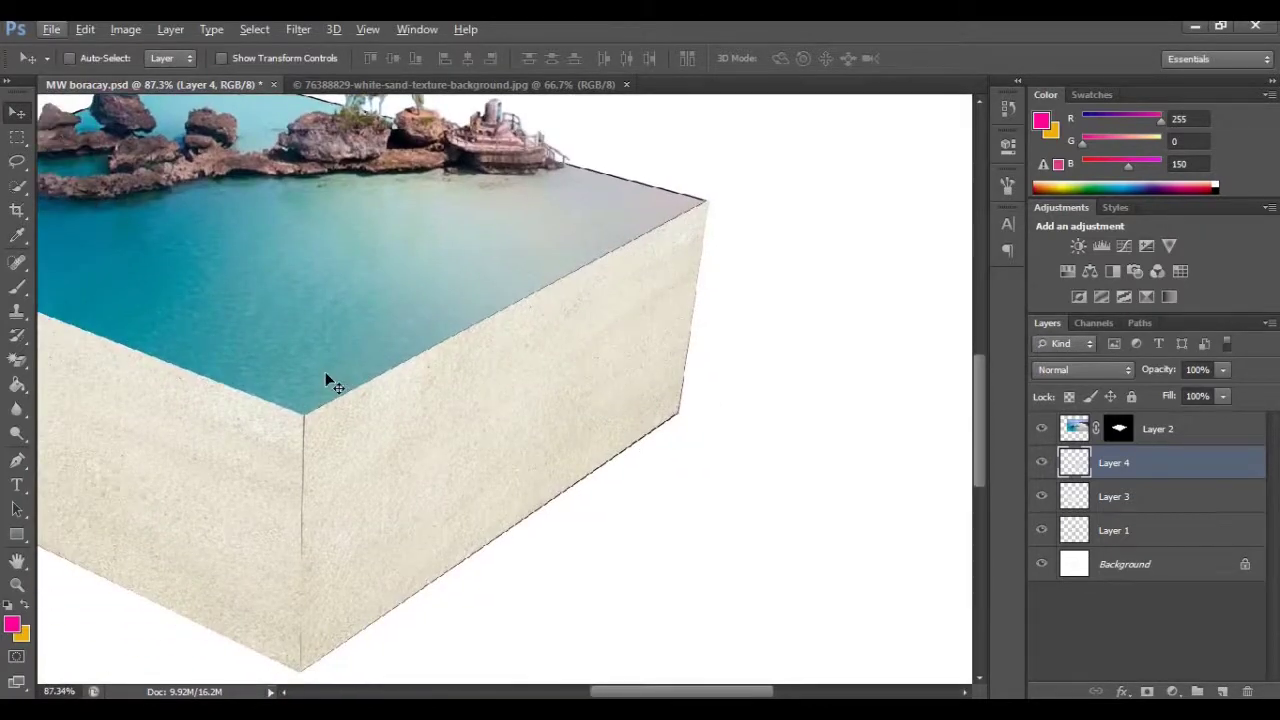
right_click(18, 366)
click(83, 359)
drag(373, 346, 318, 366)
key(ctrl+z)
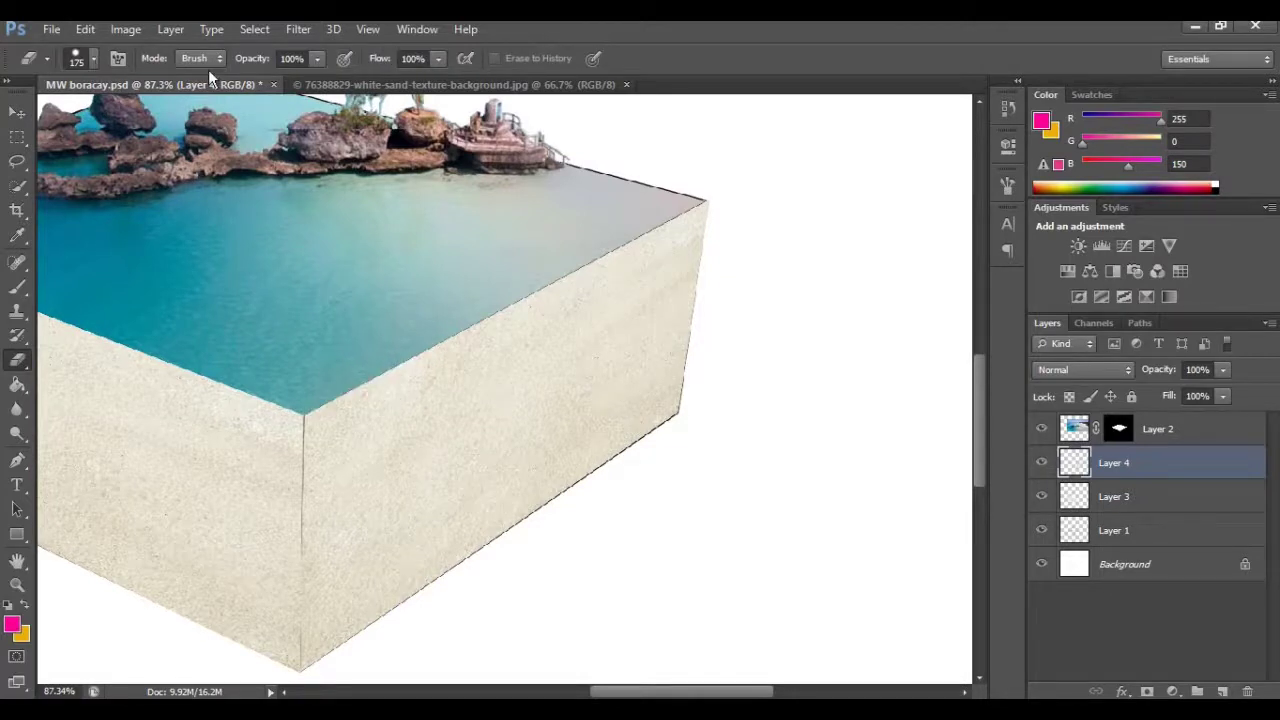
click(117, 58)
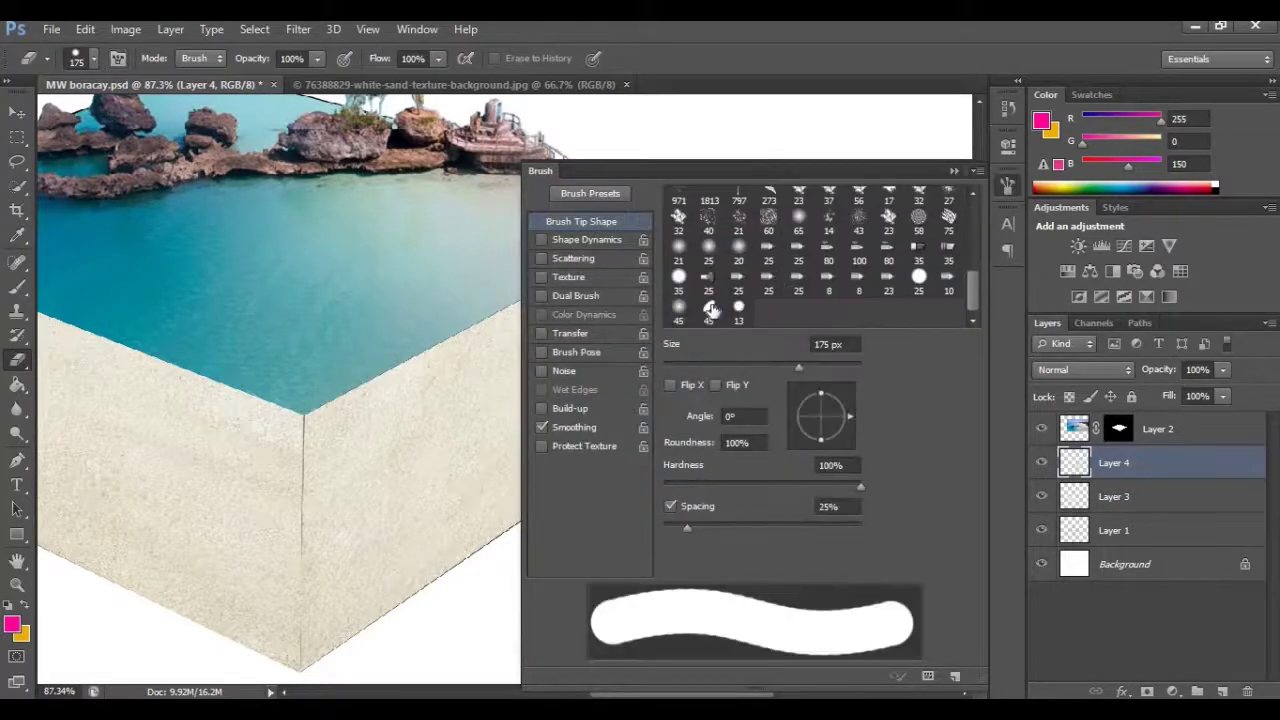
click(709, 308)
click(953, 172)
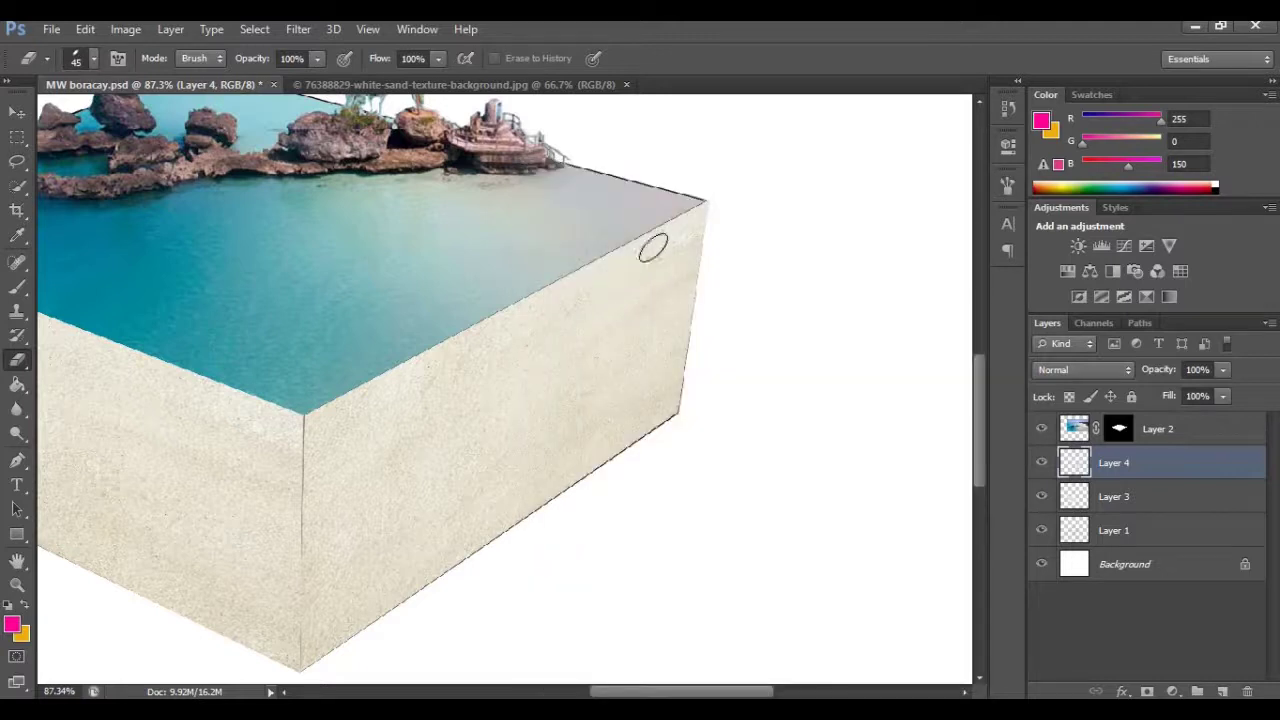
Erase an uneven strip of sand just below the waterline on the front-right face (Layer 4) and the front-left face (Layer 3)
scroll(651, 246, up, 2)
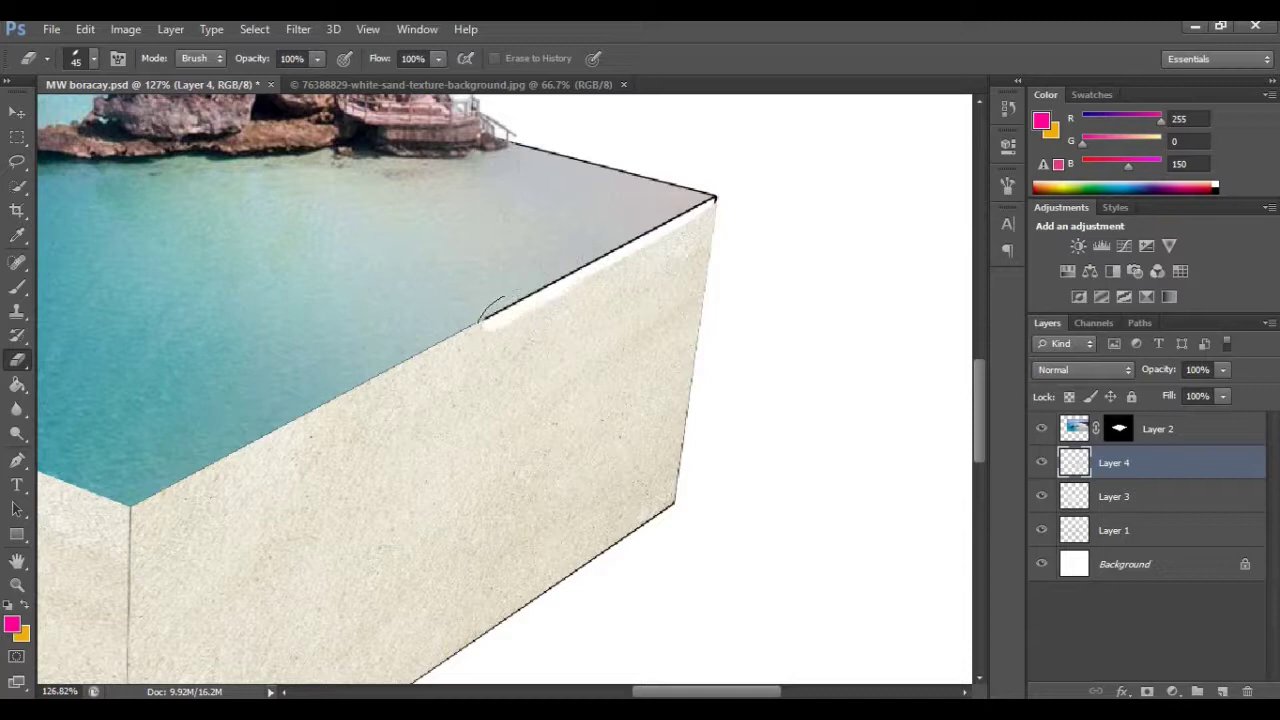
drag(362, 396, 118, 510)
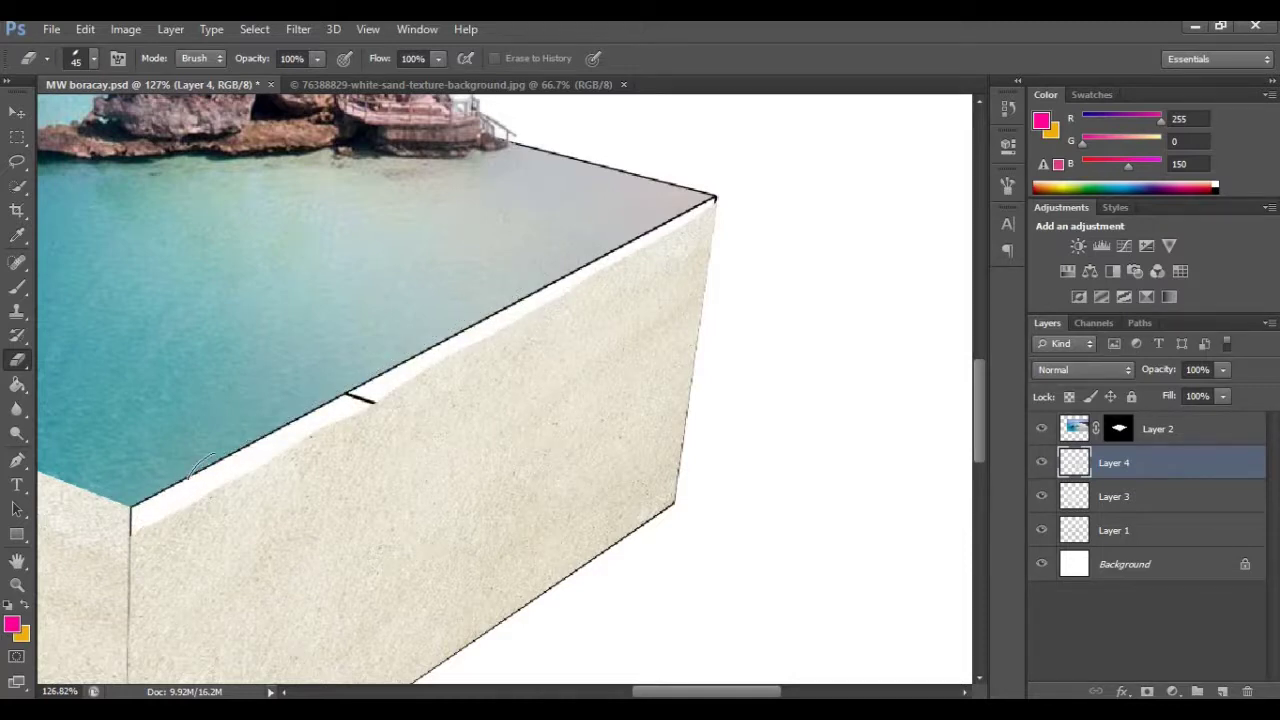
scroll(406, 437, left, 10)
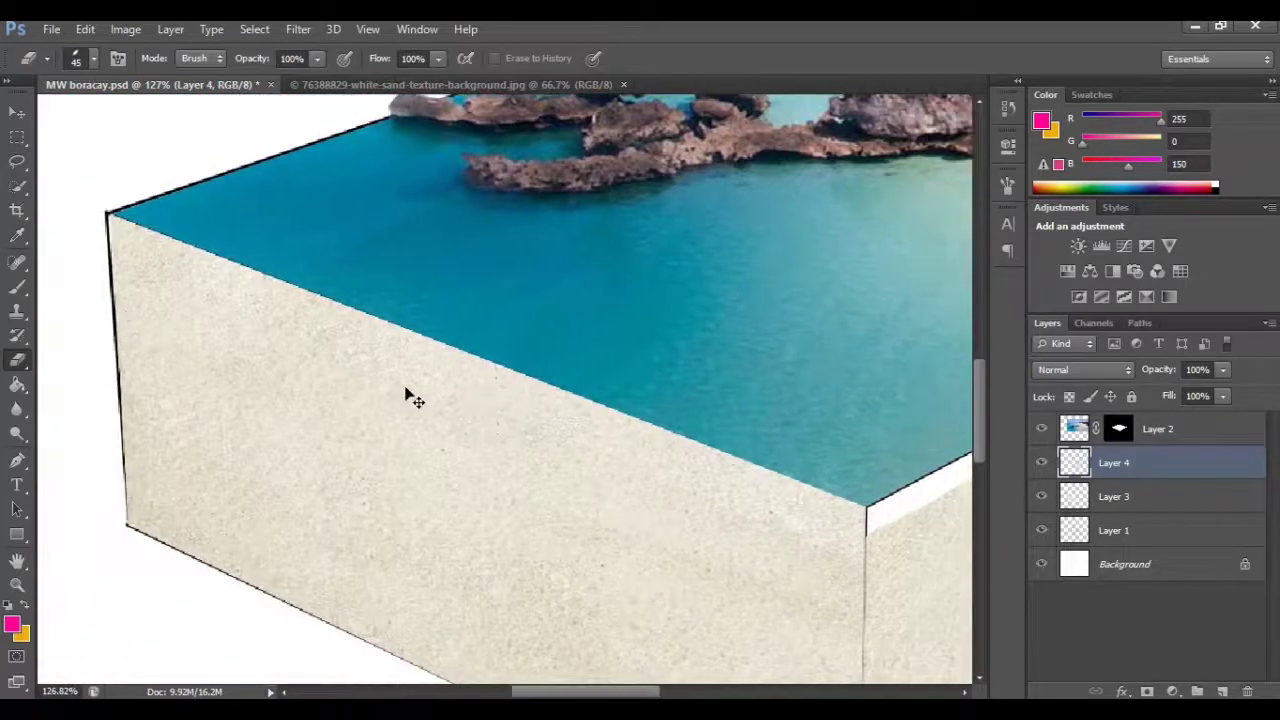
click(1115, 500)
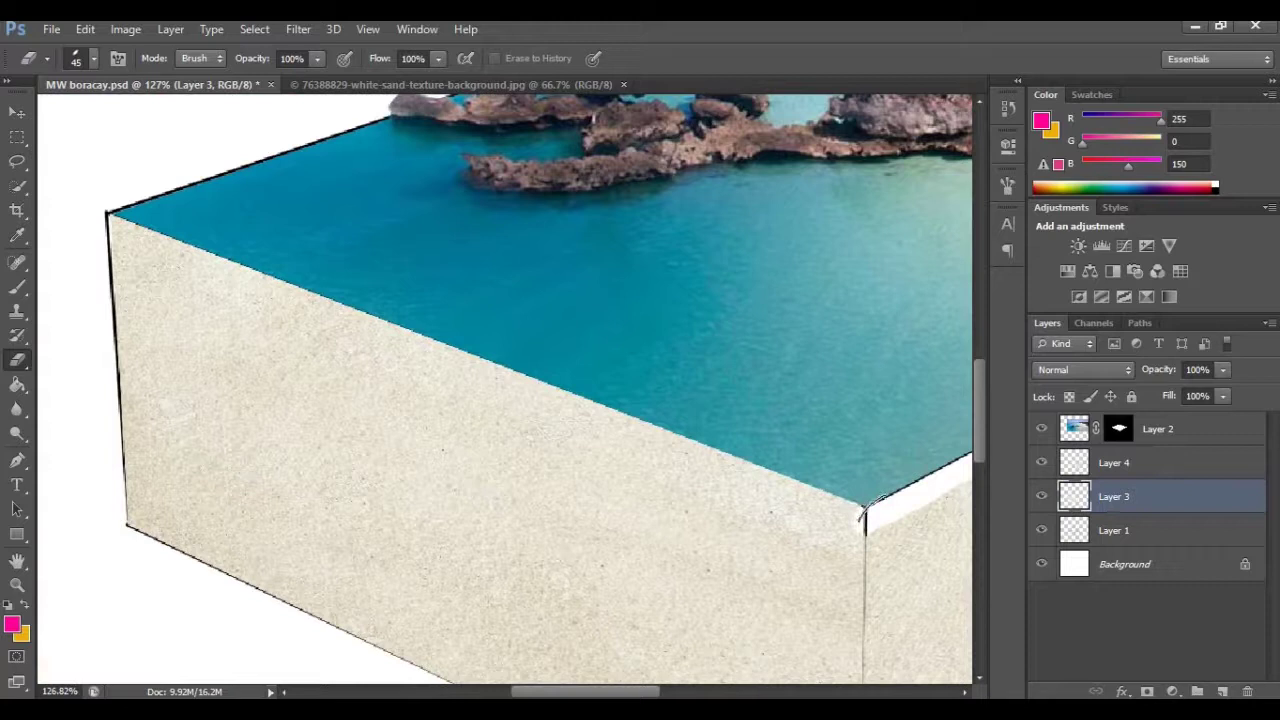
drag(800, 502, 114, 225)
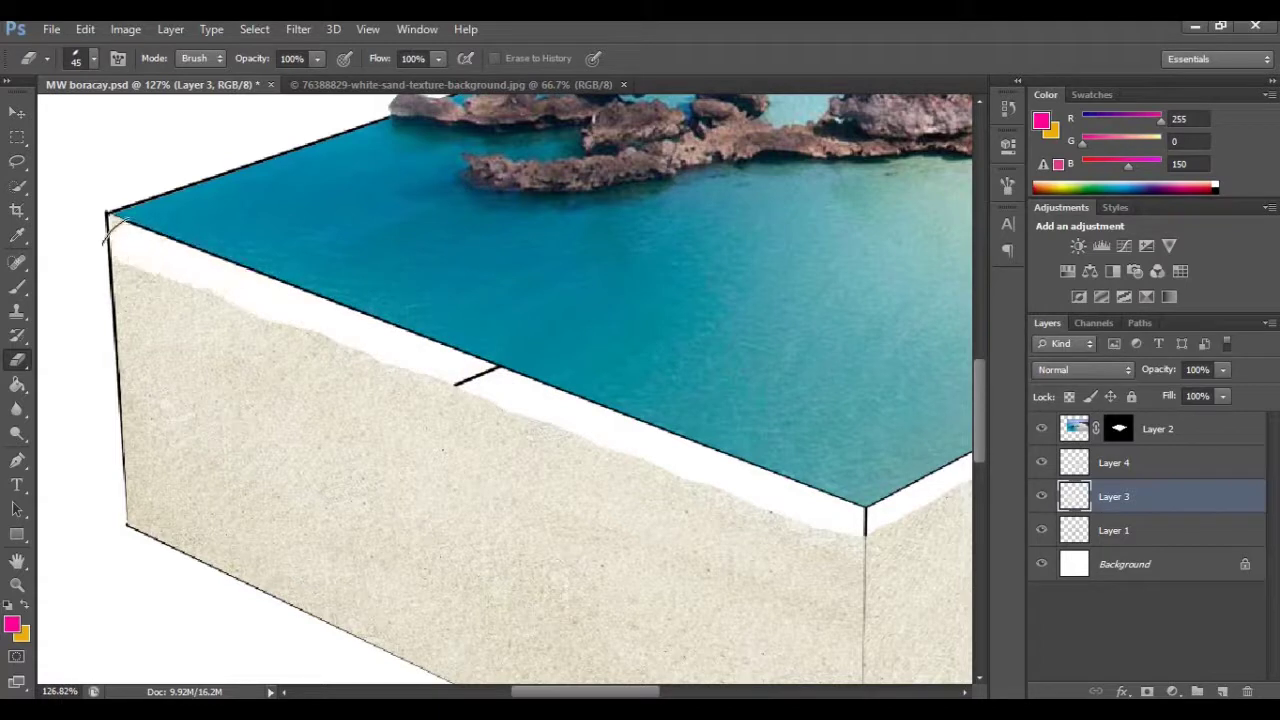
Widen the erased strip along the outer half of the front-left face on Layer 3
scroll(484, 302, down, 4)
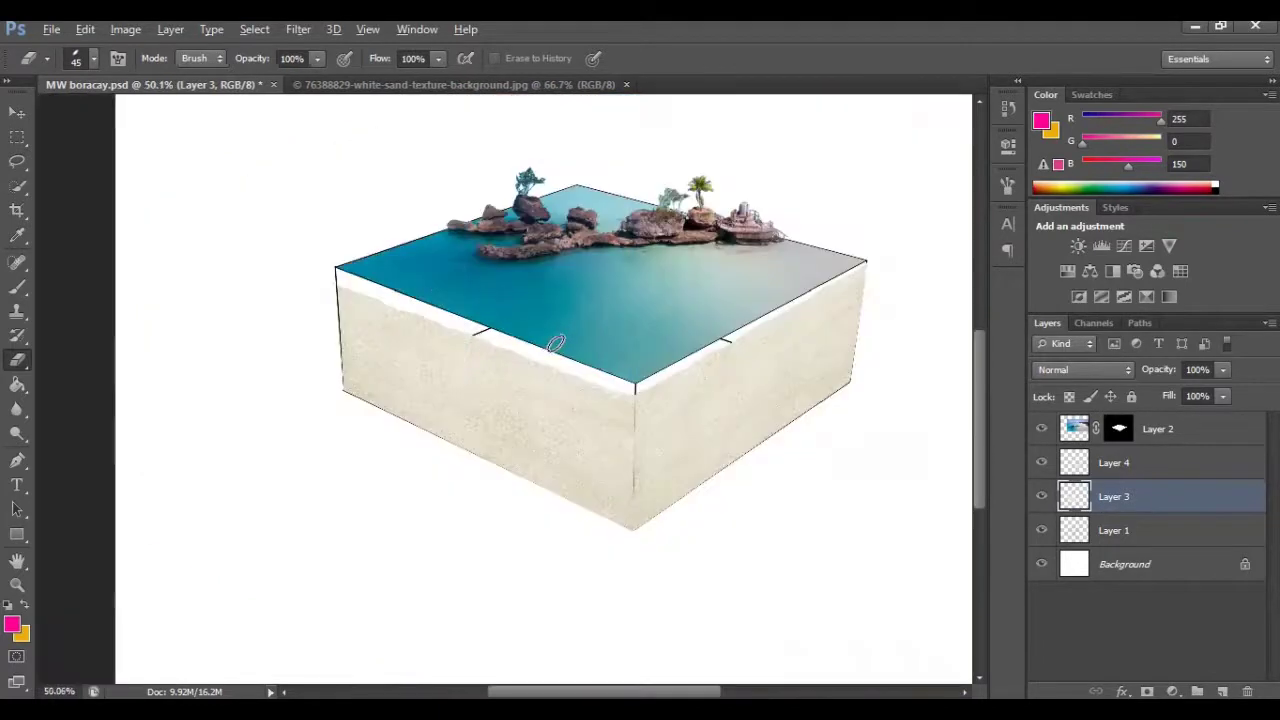
scroll(392, 277, up, 5)
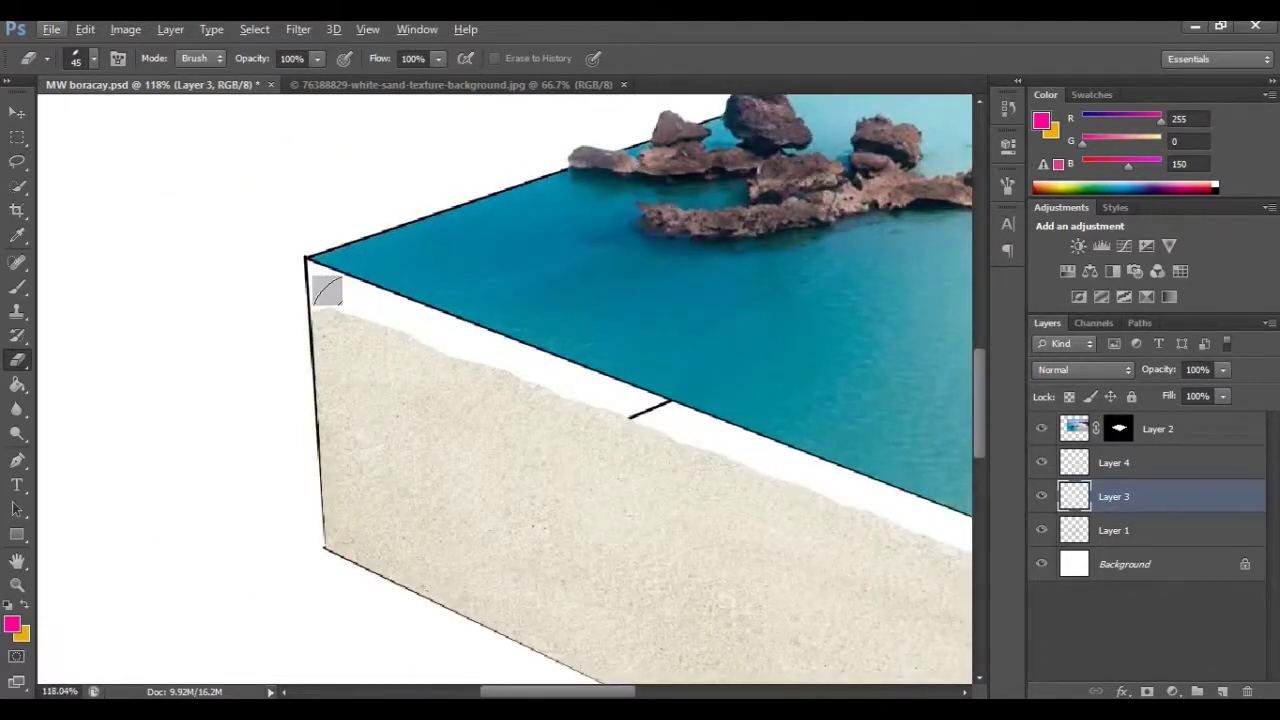
drag(364, 310, 592, 391)
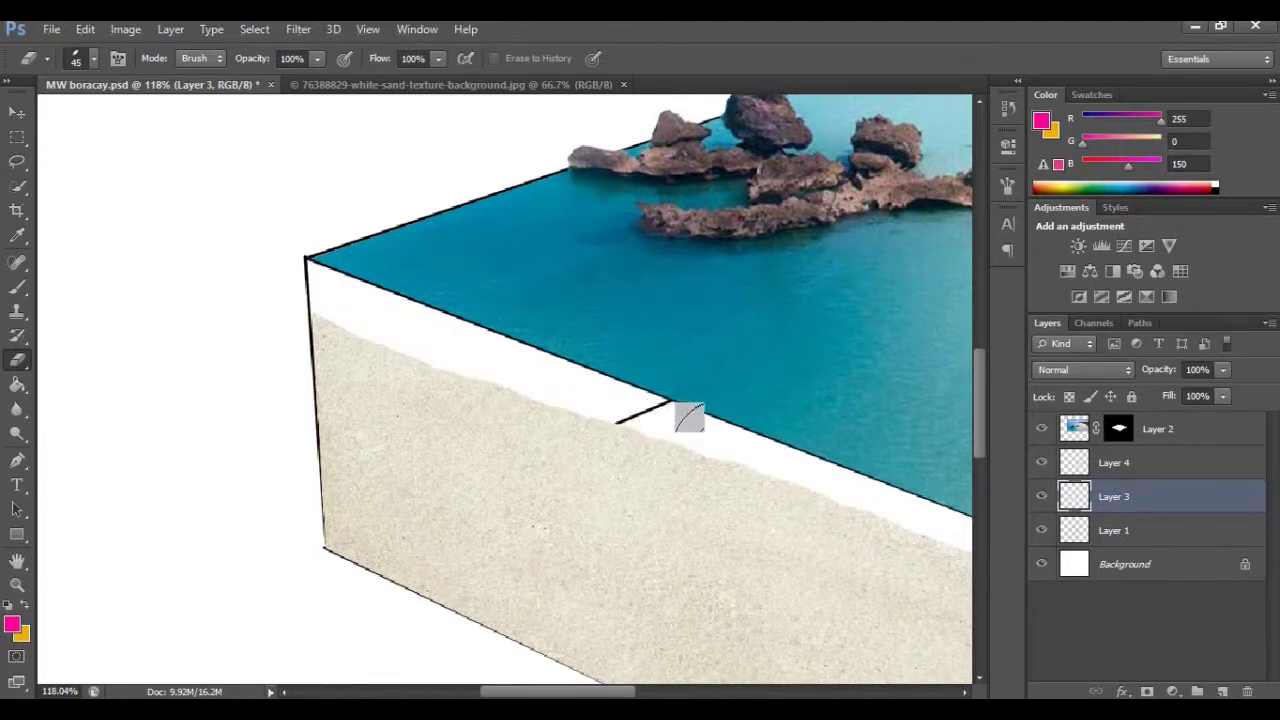
scroll(662, 397, down, 6)
scroll(569, 381, up, 2)
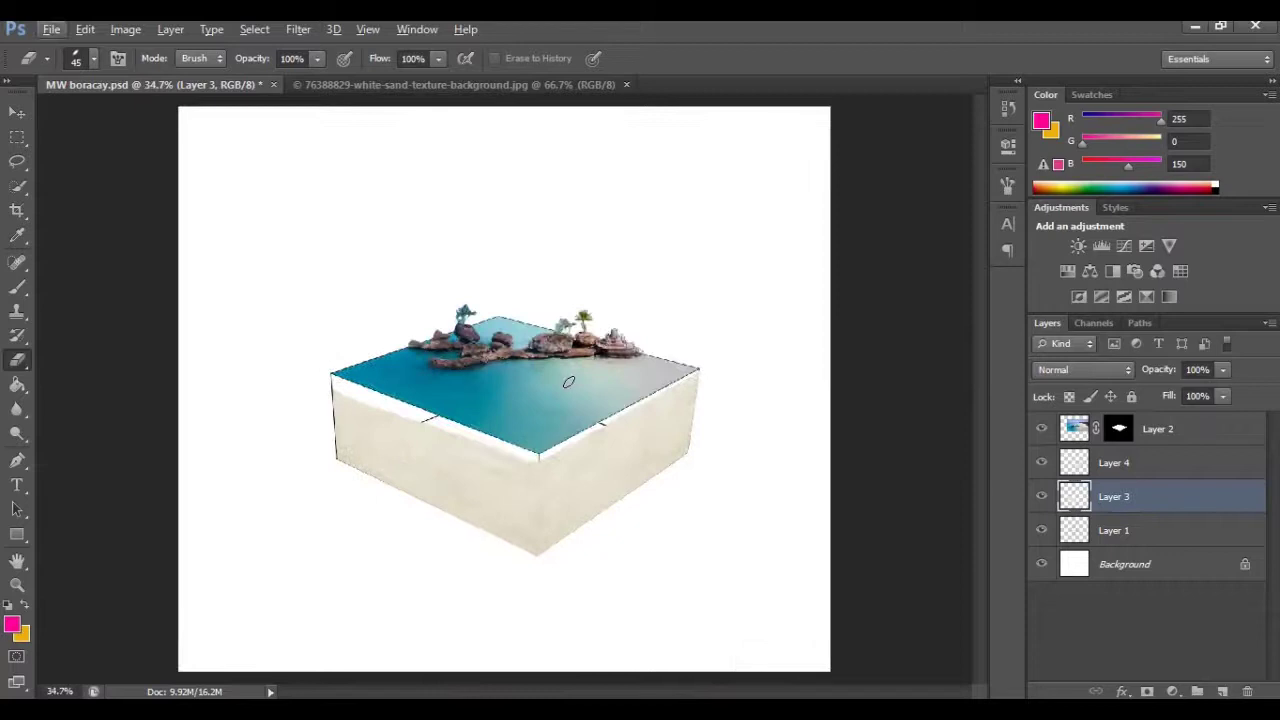
scroll(568, 381, up, 1)
scroll(568, 381, down, 2)
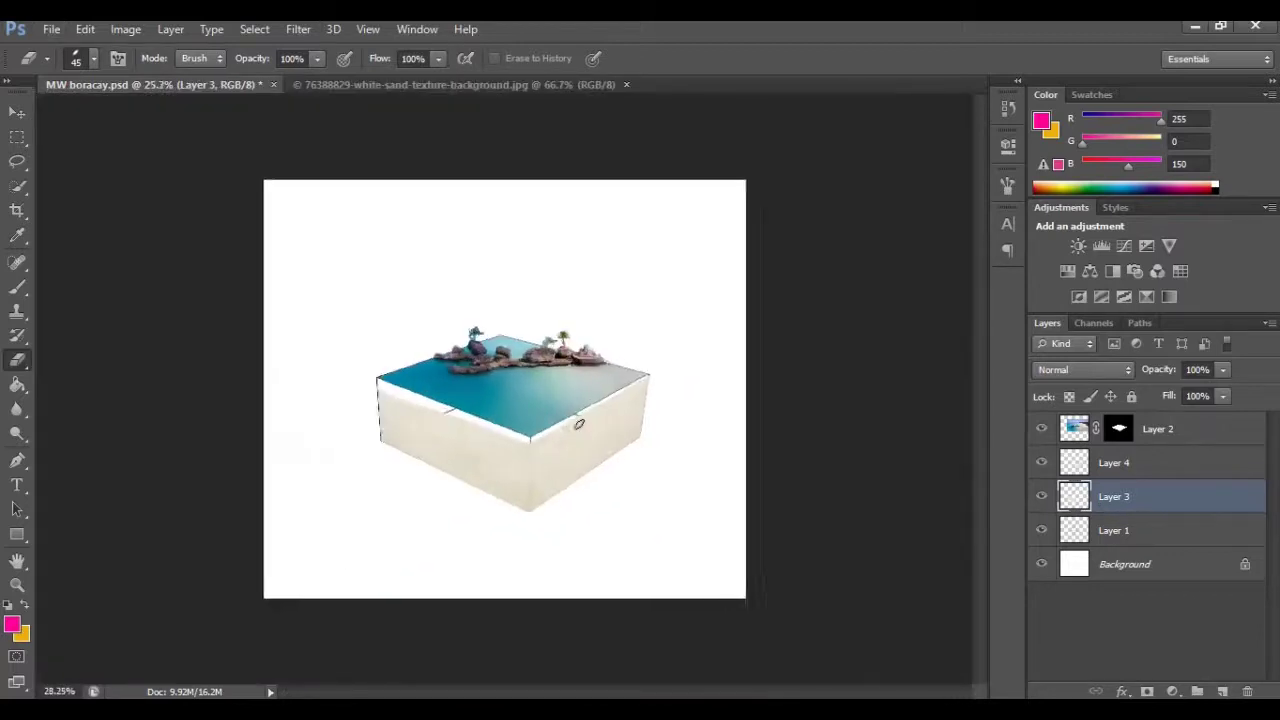
Copy the white sand texture in a third time, order it directly below Layer 3, and line its left side up with the box
click(17, 113)
click(472, 84)
drag(511, 351, 551, 420)
drag(1120, 503, 1128, 530)
scroll(670, 445, up, 5)
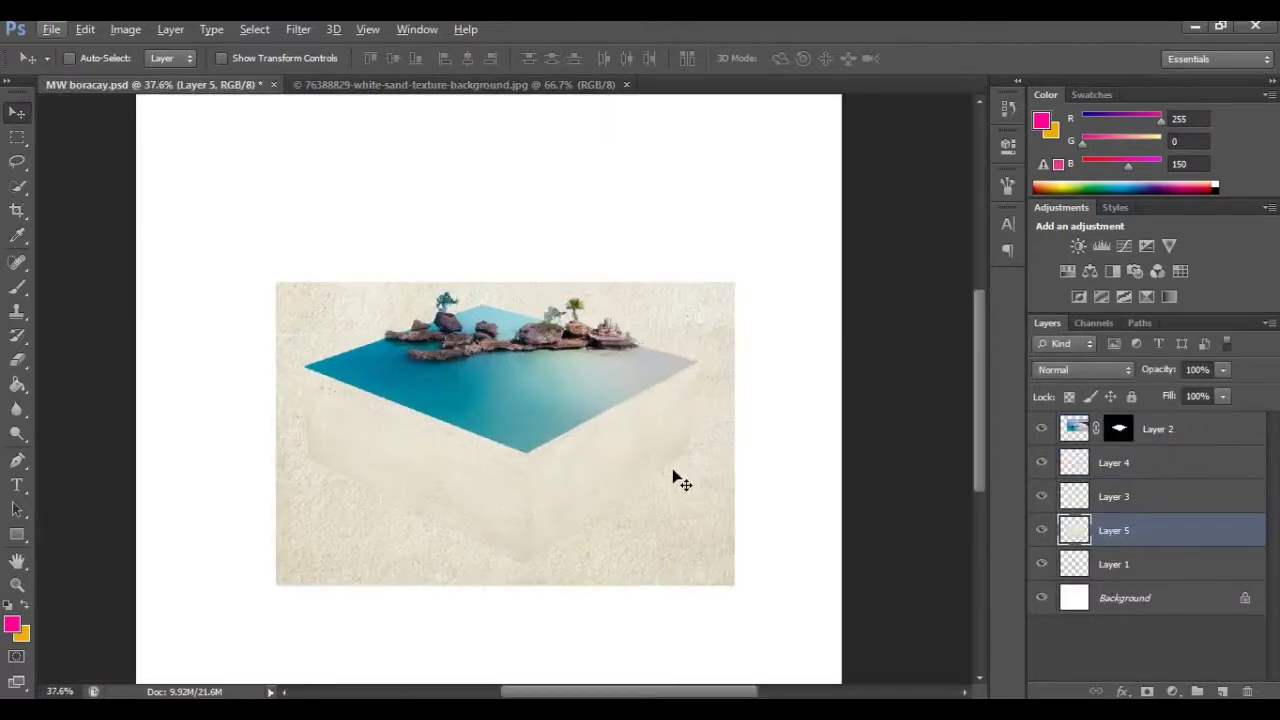
drag(715, 365, 787, 336)
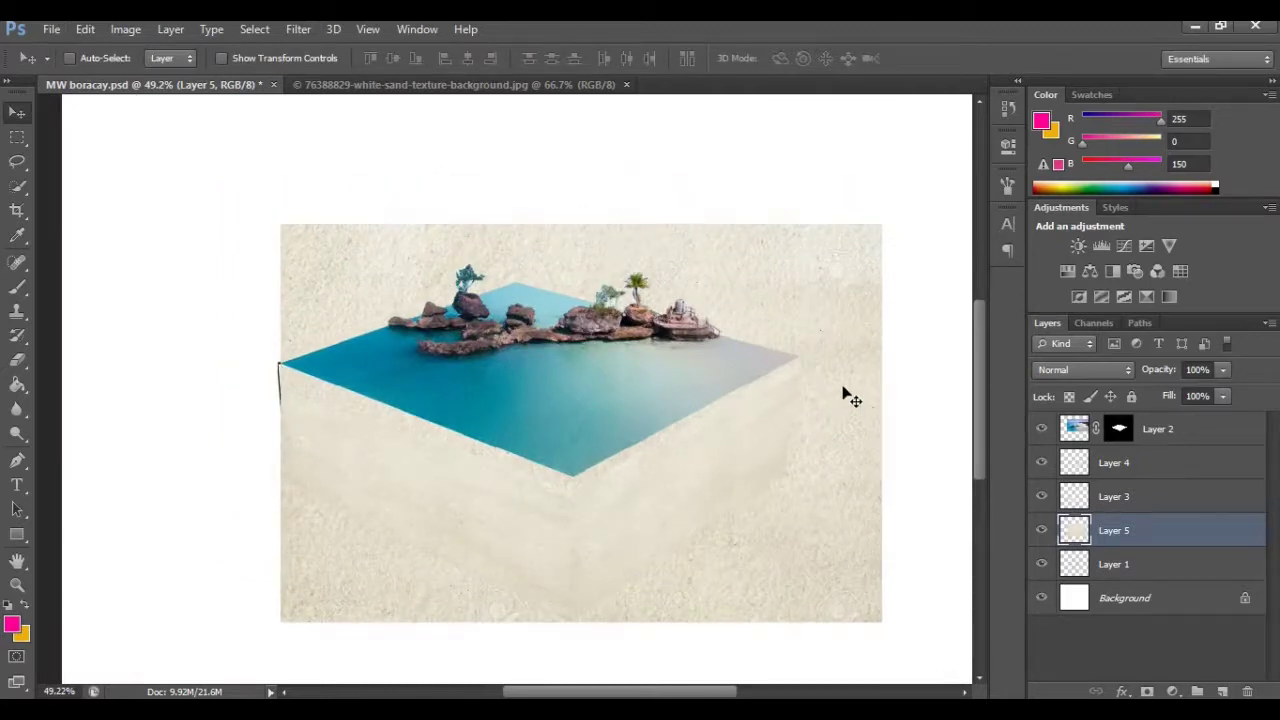
Scale the third sand texture to about 87% width and reduce its height to fill the erased strips below the waterline
key(ctrl+t)
drag(881, 422, 804, 421)
drag(540, 224, 568, 356)
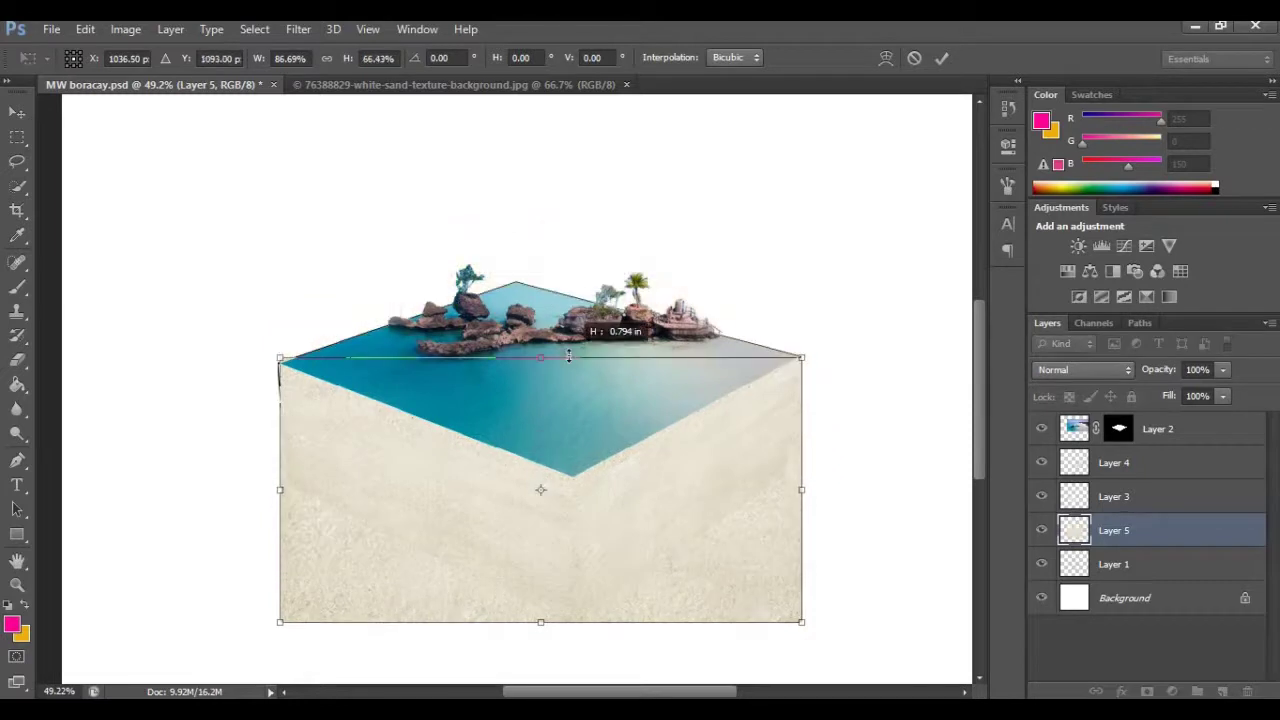
drag(540, 622, 545, 503)
key(Return)
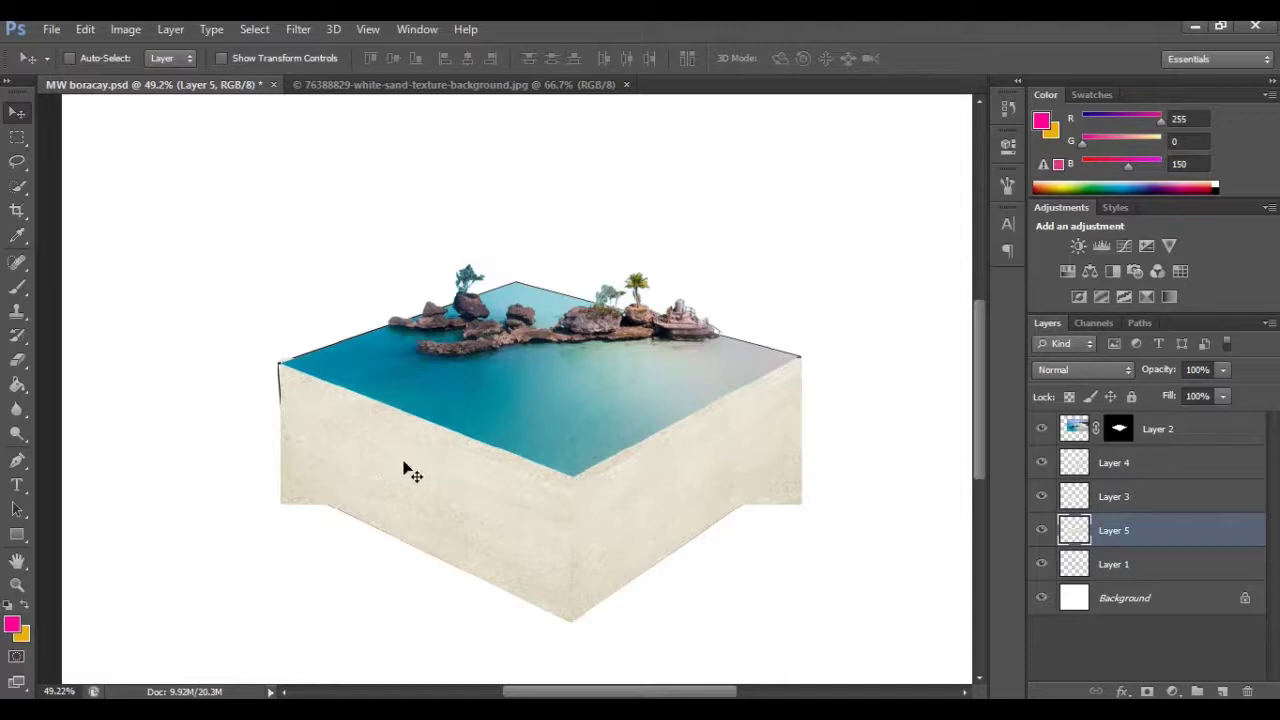
scroll(658, 481, up, 3)
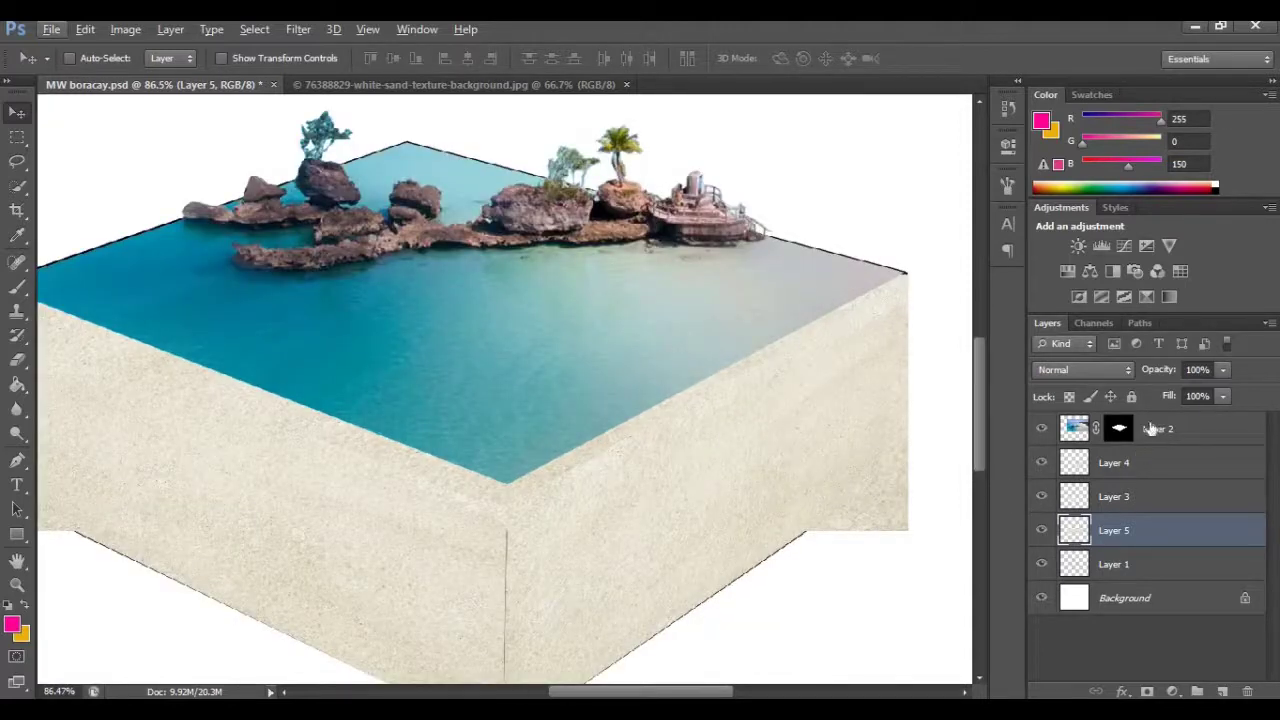
Lower Layer 5's opacity to 54% and outline the box's two front faces along their edges with the Polygonal Lasso
click(1180, 394)
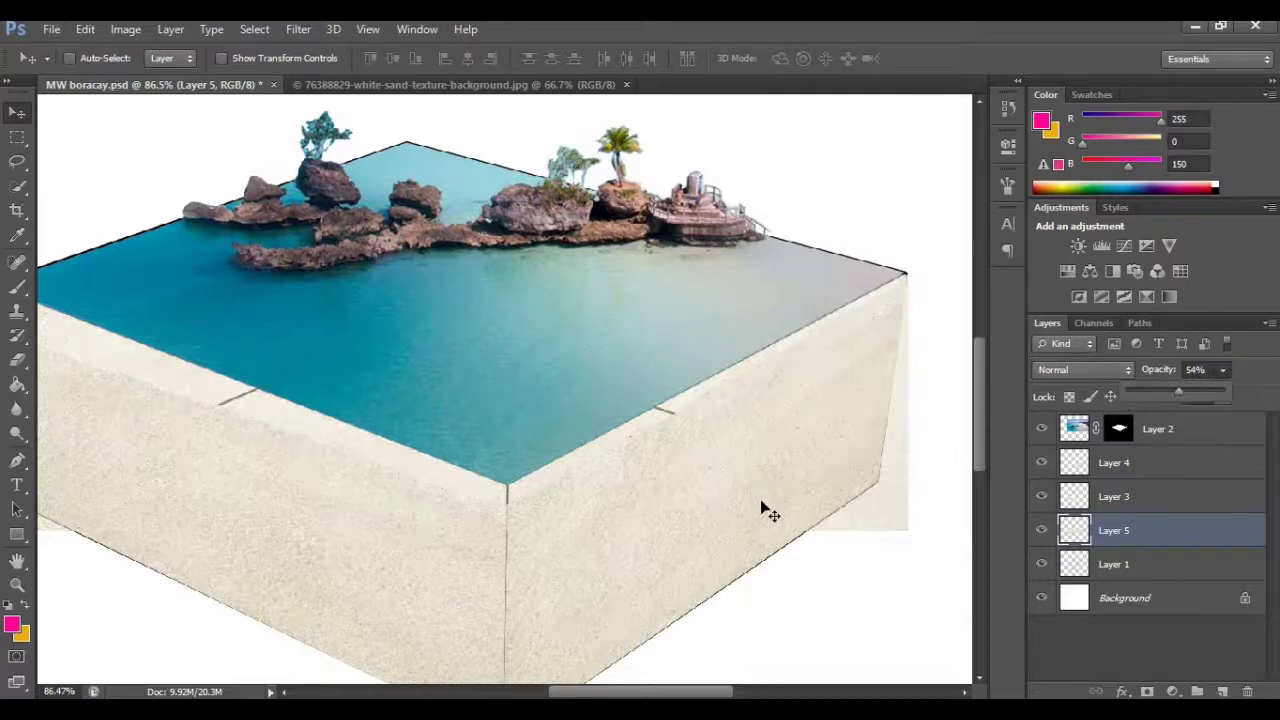
scroll(765, 510, left, 2)
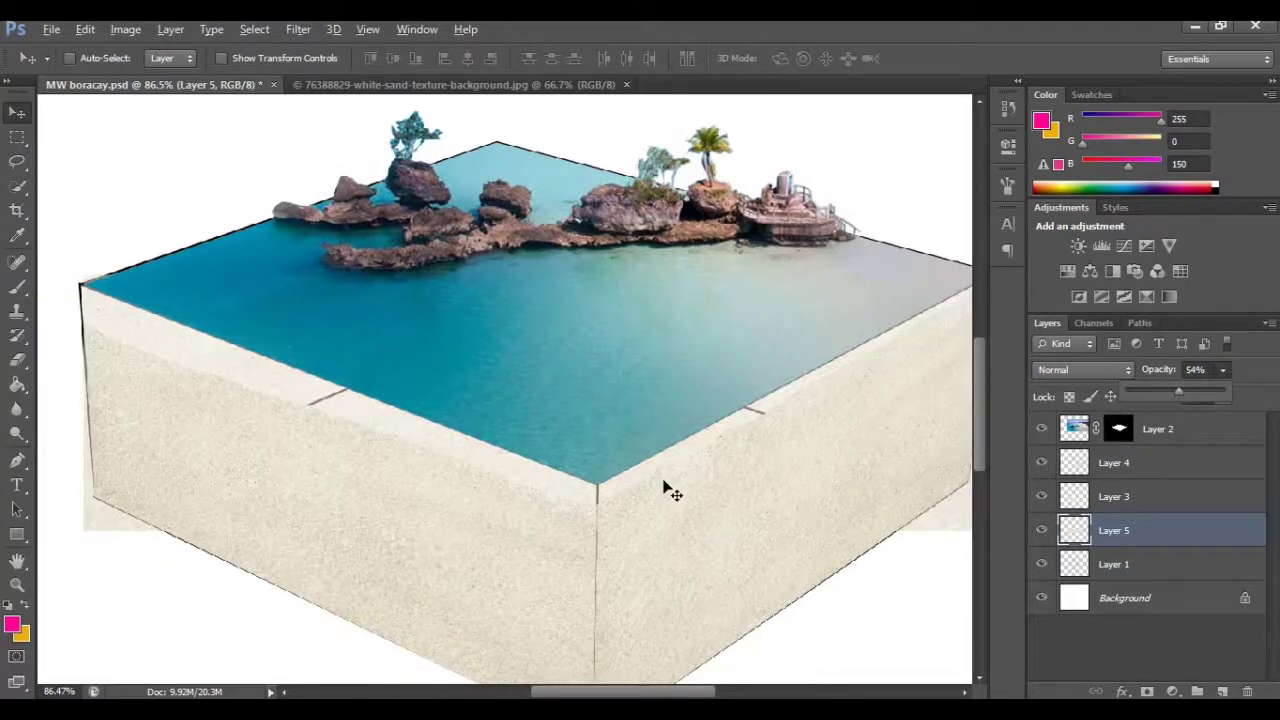
drag(17, 160, 110, 175)
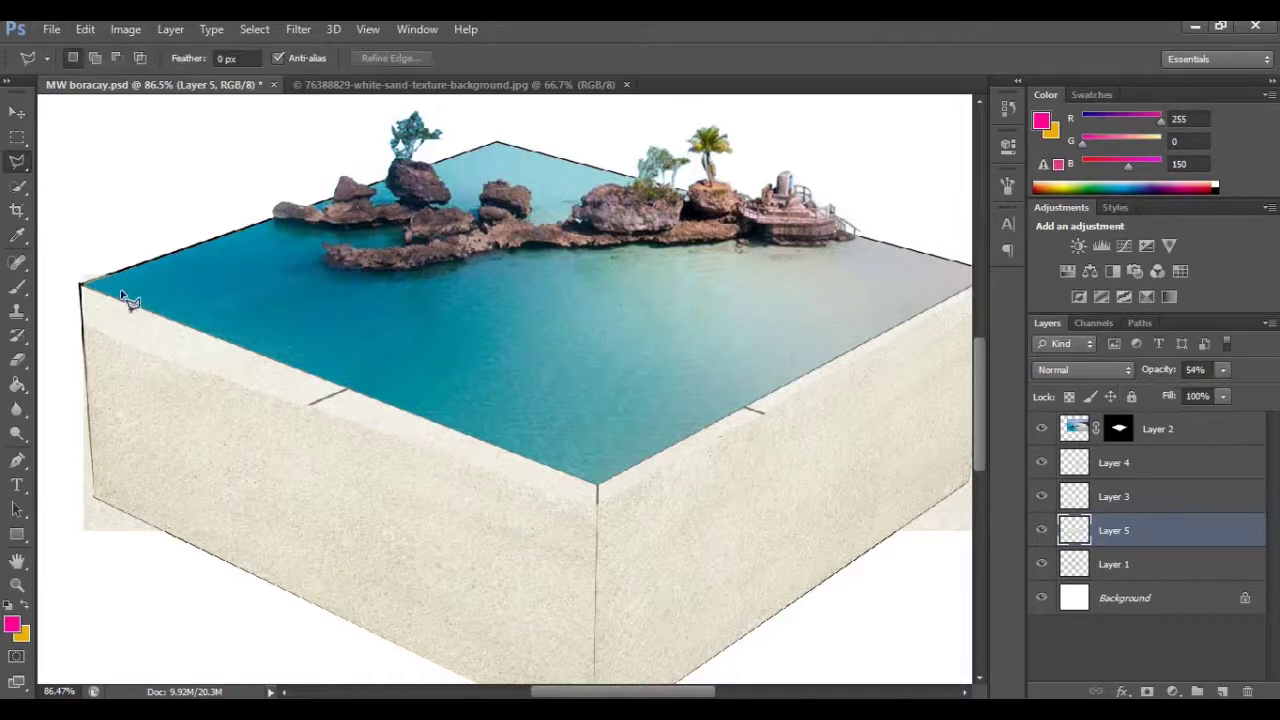
scroll(78, 294, left, 2)
scroll(190, 340, up, 6)
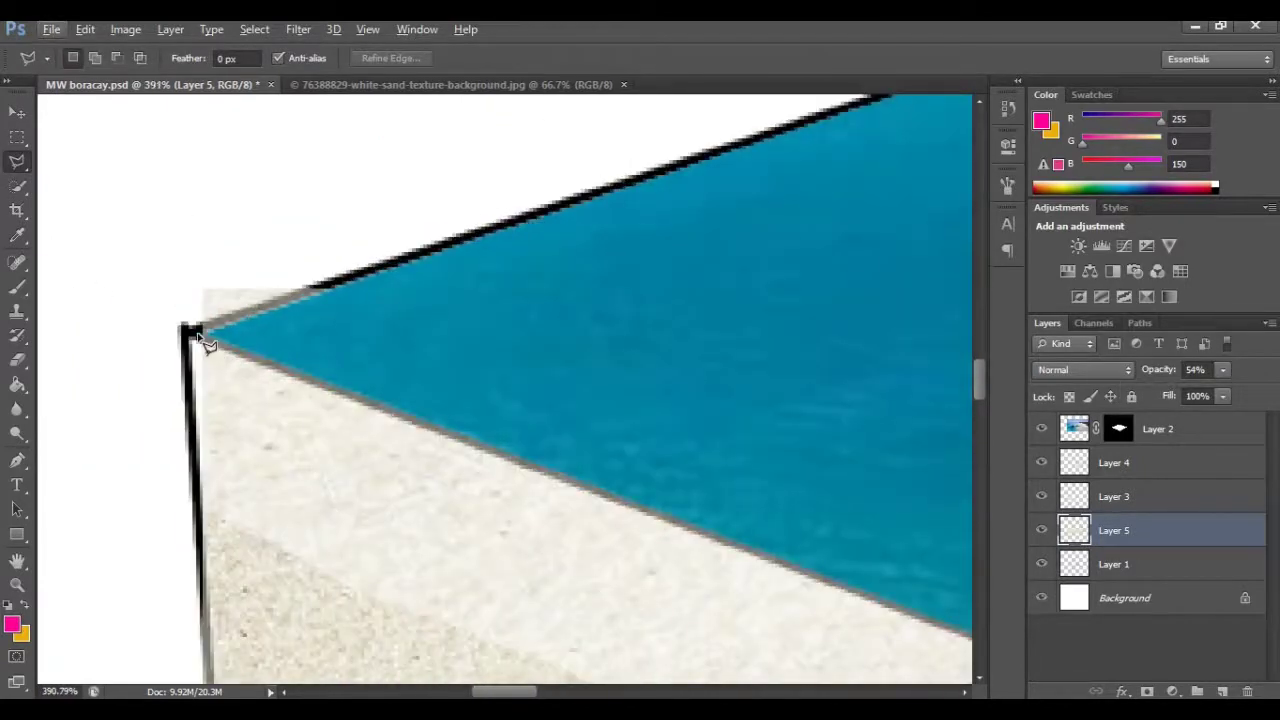
click(198, 335)
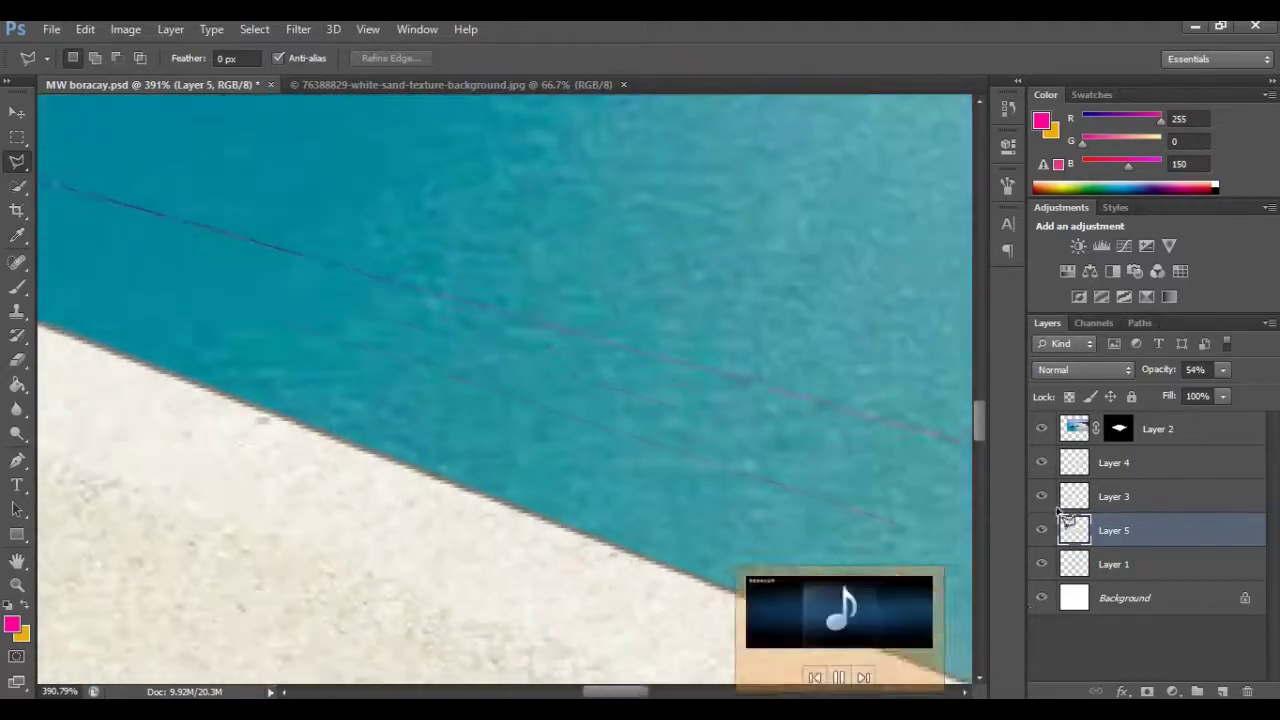
click(903, 595)
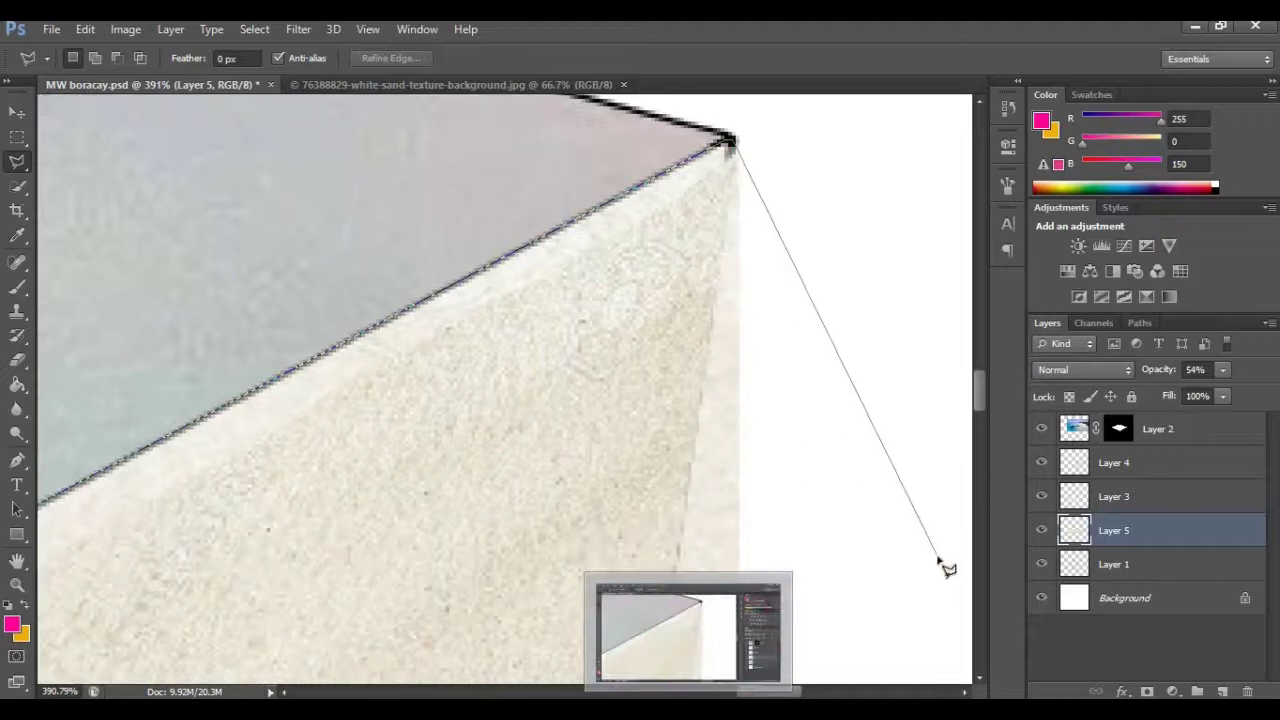
click(614, 471)
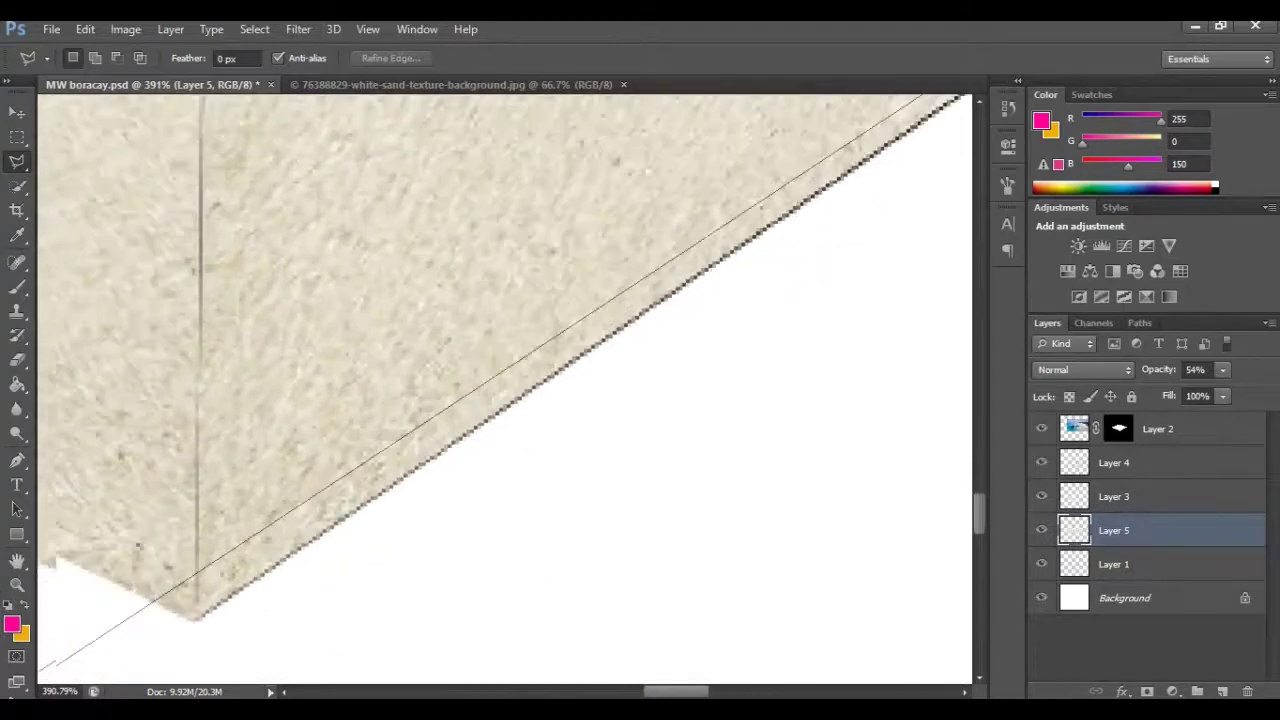
click(259, 594)
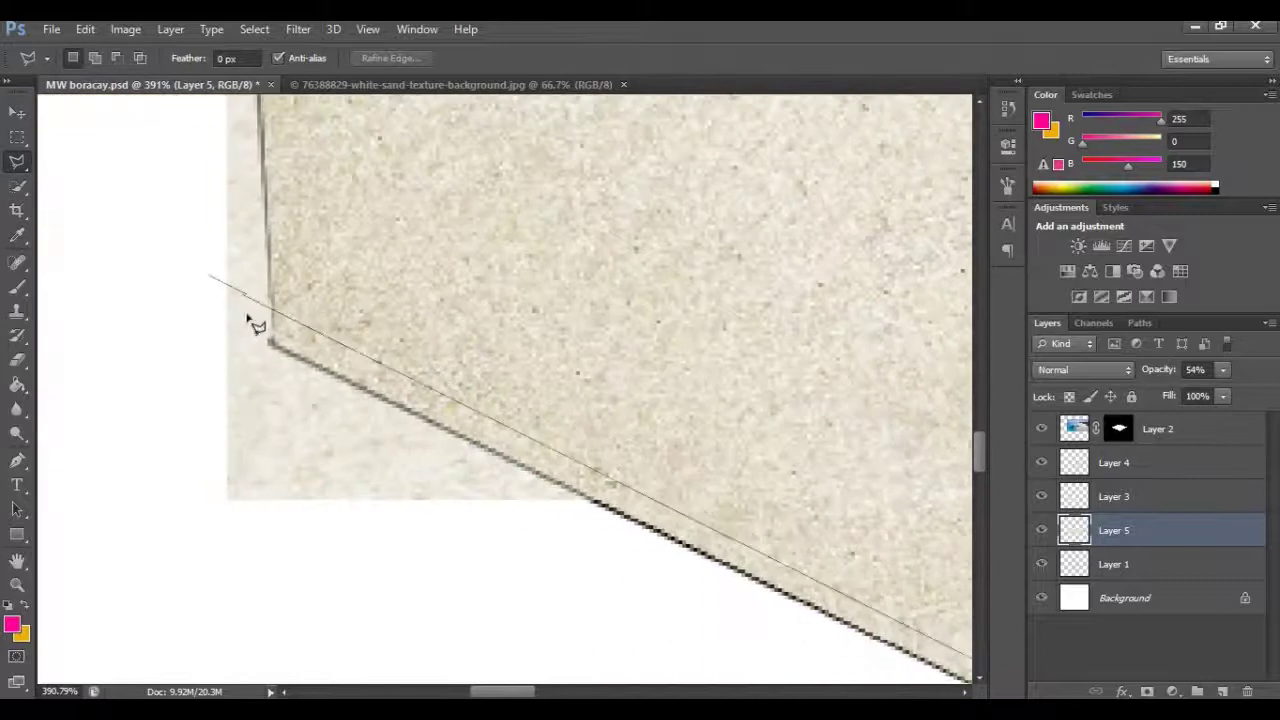
click(272, 345)
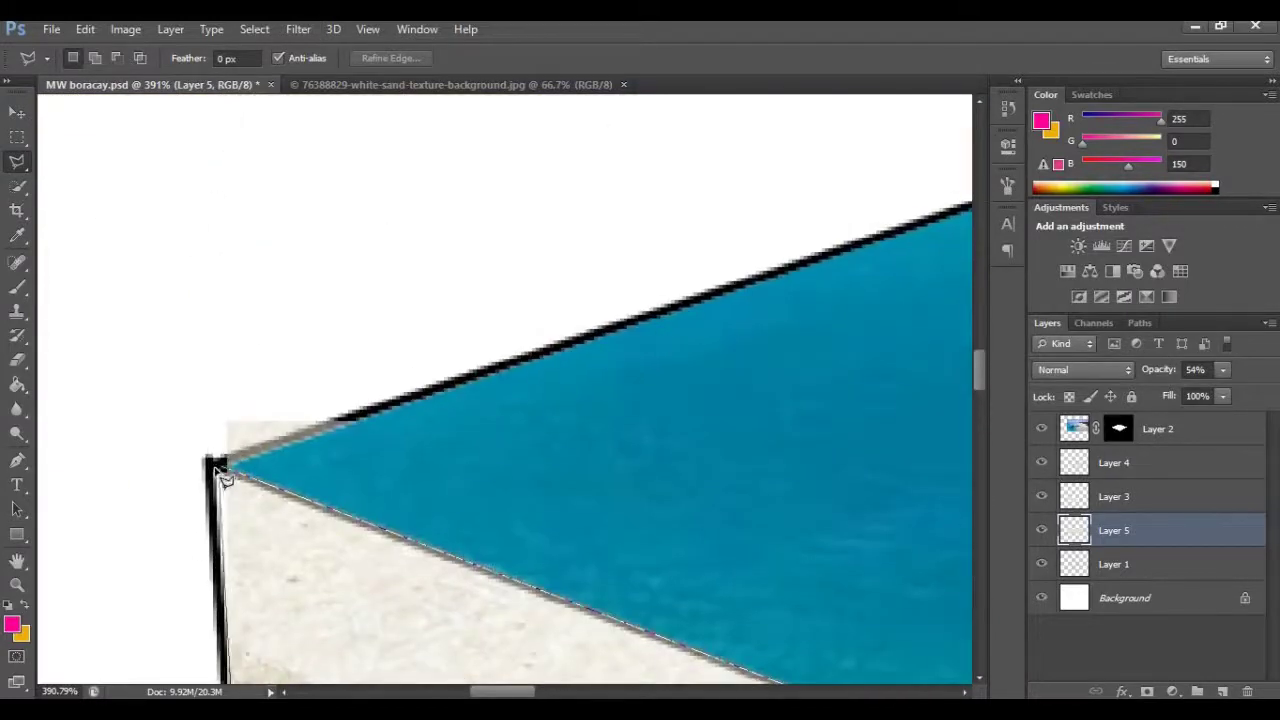
click(218, 470)
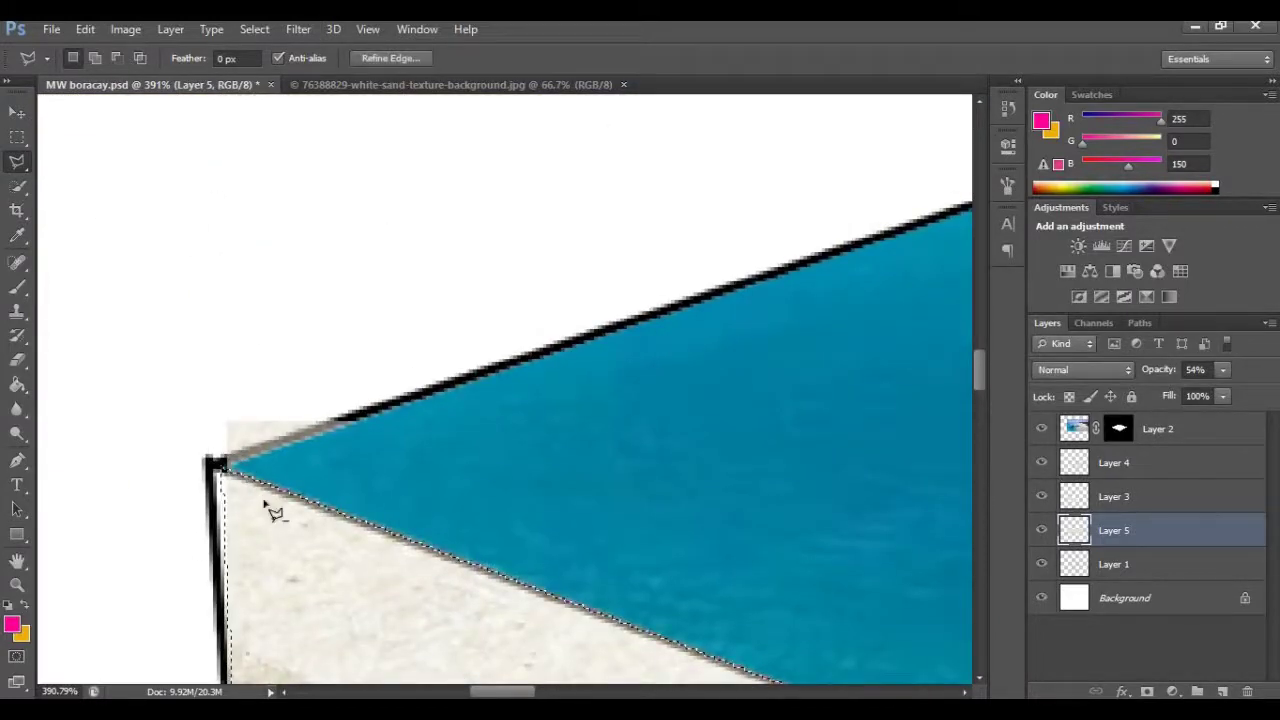
Restore Layer 5's opacity to 100% and mask the layer to the selected front faces
scroll(267, 507, down, 10)
scroll(482, 490, up, 1)
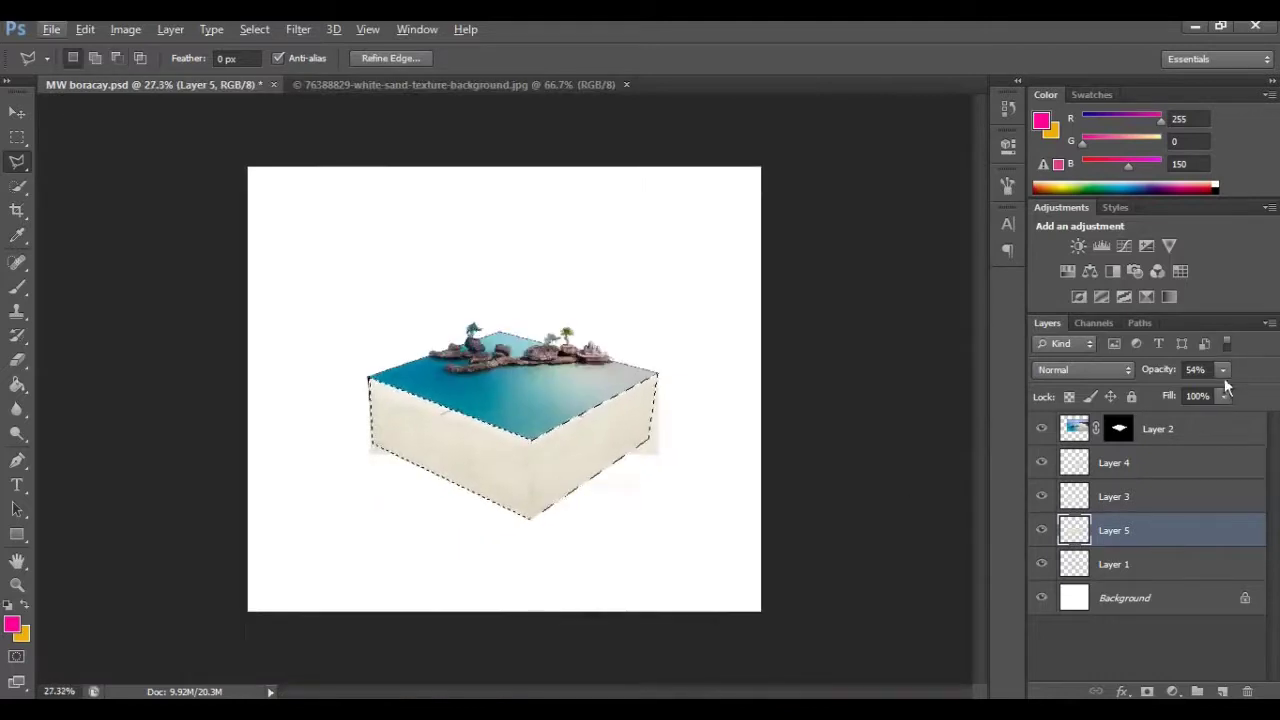
click(1147, 691)
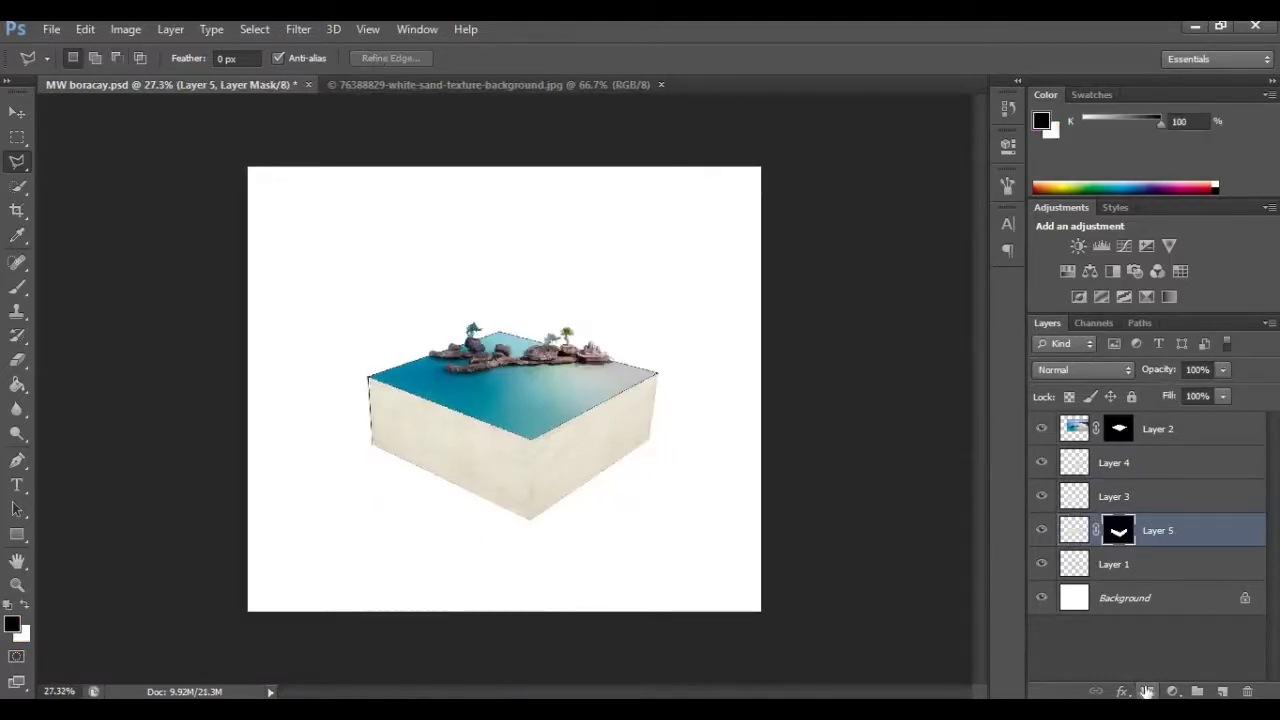
scroll(622, 472, up, 3)
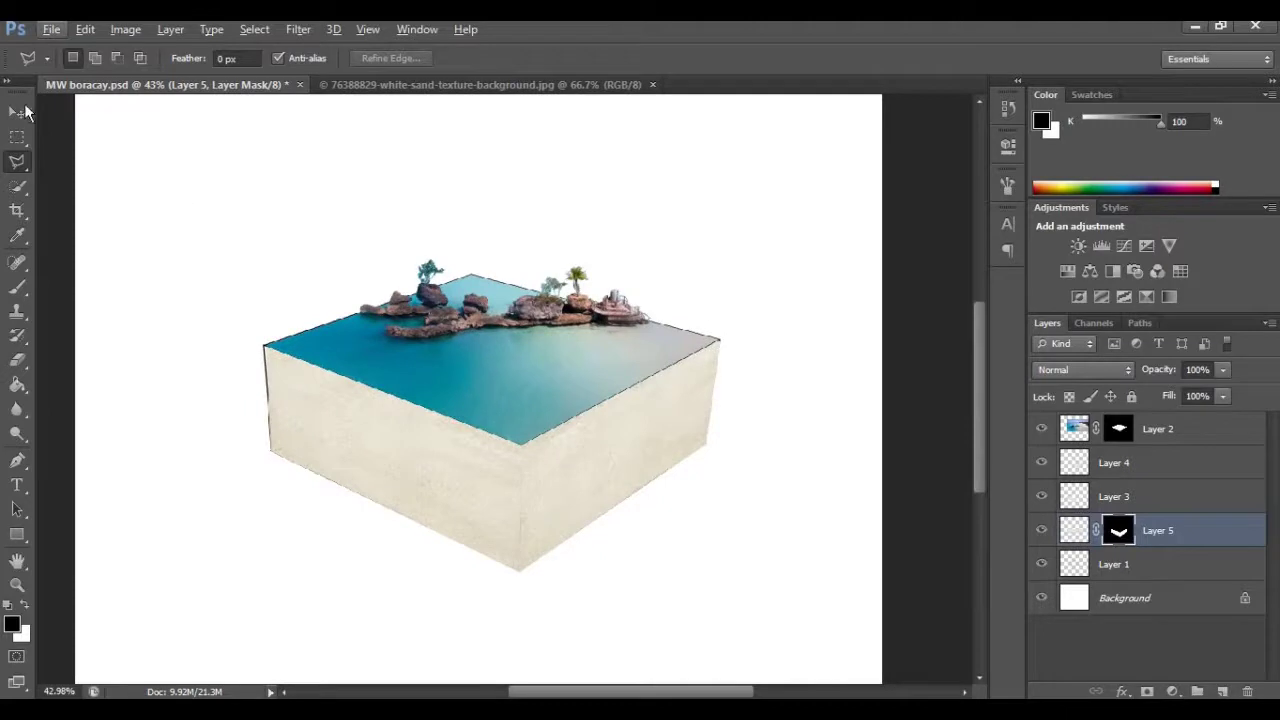
Add an Exposure adjustment clipped to Layer 4 and set its exposure to -0.55 to shade the front-right face
click(25, 112)
click(1180, 457)
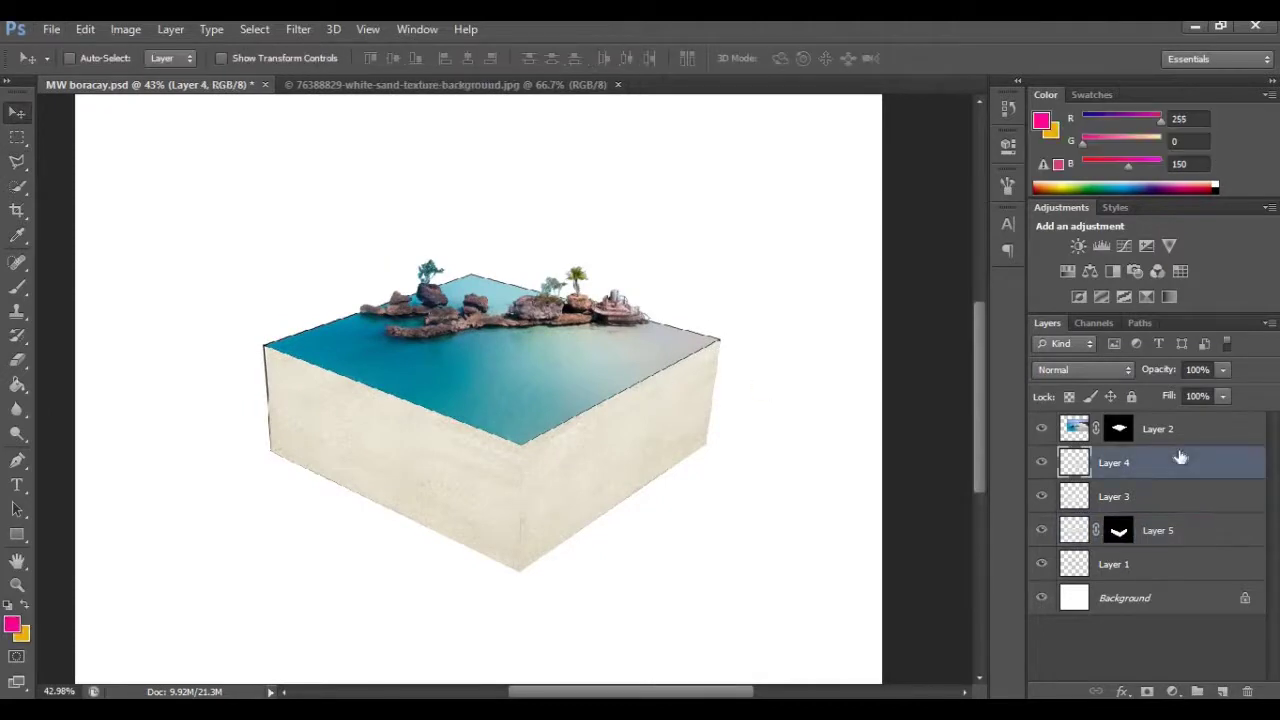
click(1041, 531)
click(1041, 531)
click(1147, 245)
key(ctrl+alt+g)
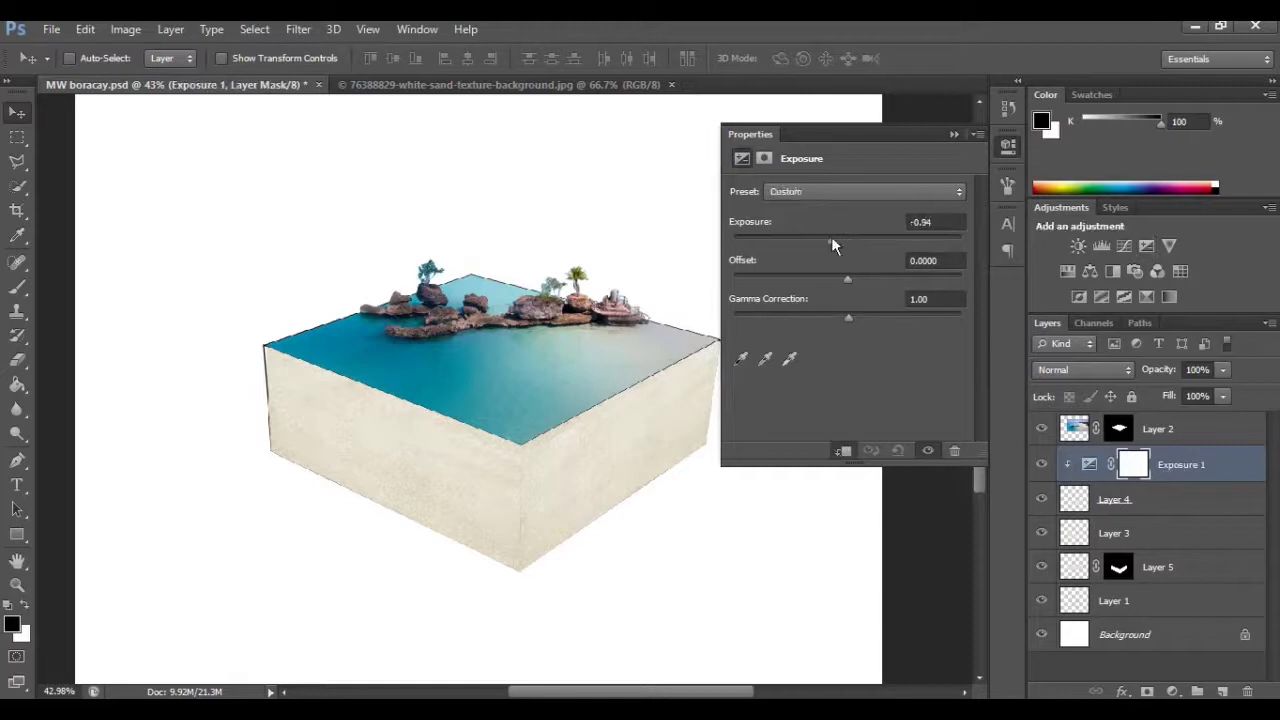
drag(831, 236, 838, 238)
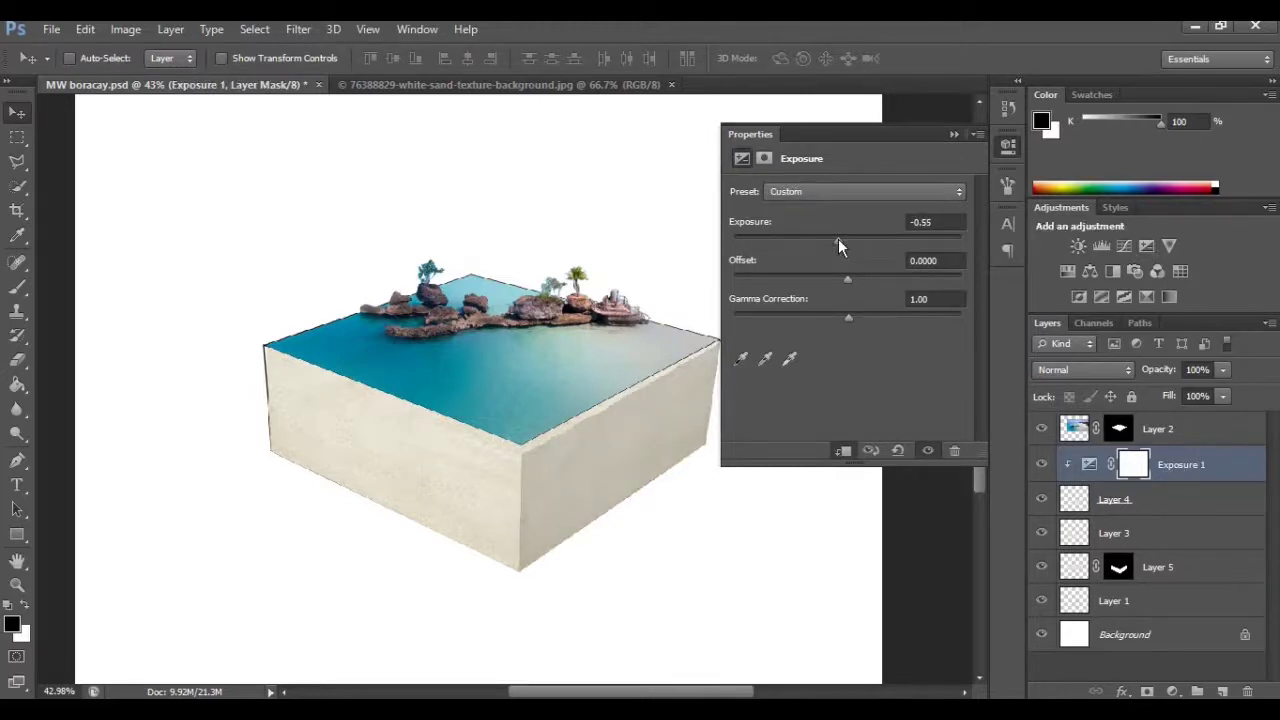
Clip an Exposure adjustment to Layer 3 and lower its exposure until the front-left face is clearly darker than the front-right one
click(1167, 502)
click(1165, 534)
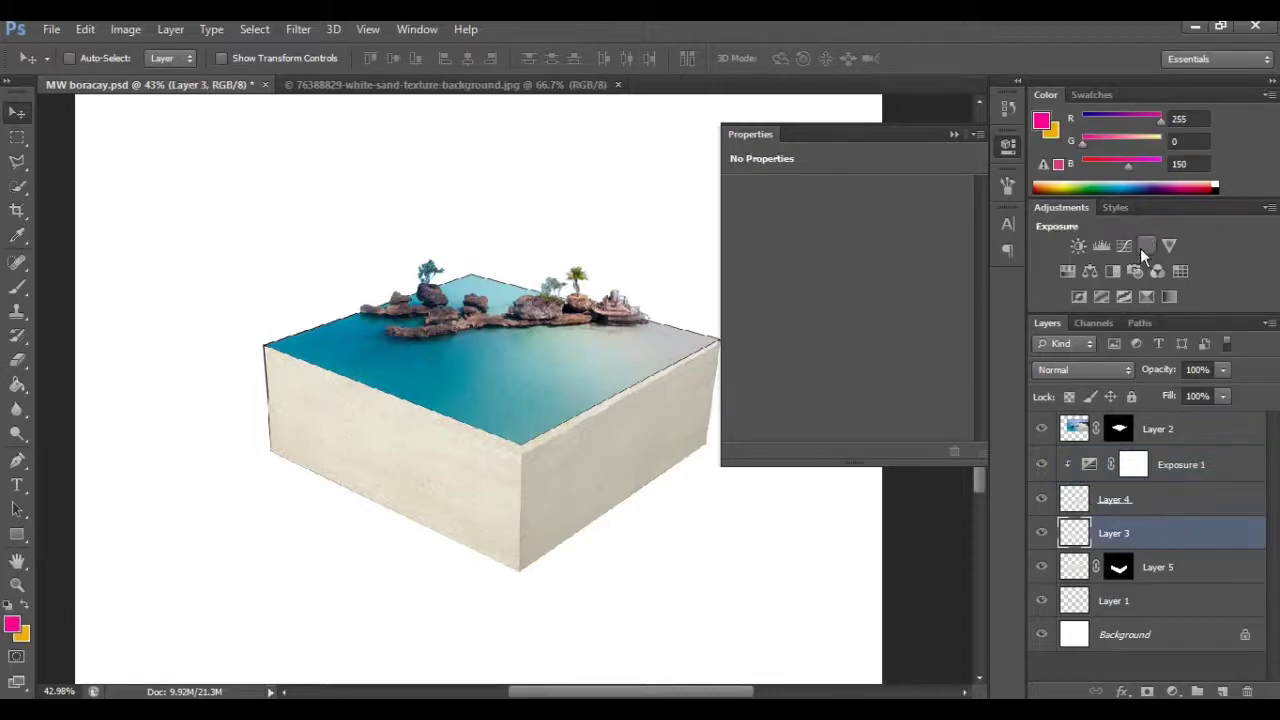
click(1143, 247)
alt+click(1148, 545)
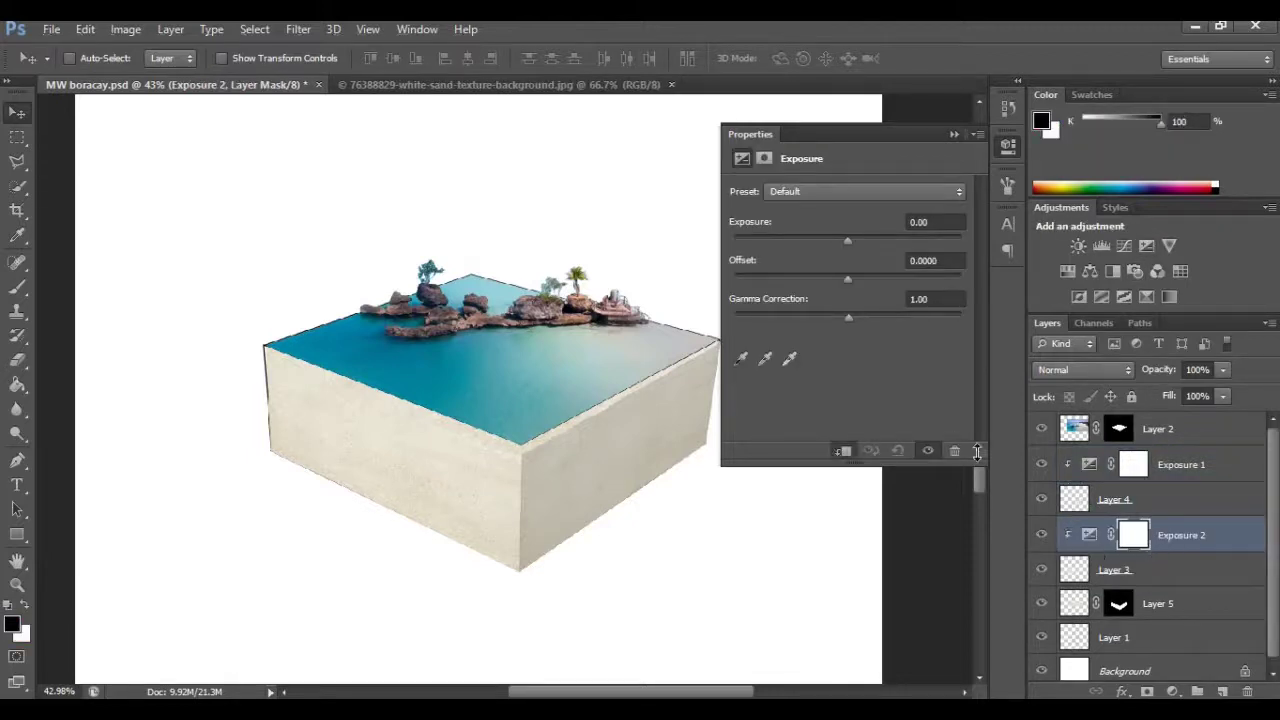
drag(846, 240, 805, 238)
click(954, 134)
Examine the shading of both sand faces and the uneven light strip below the waterline, close up and from afar
scroll(508, 411, up, 6)
scroll(526, 427, down, 11)
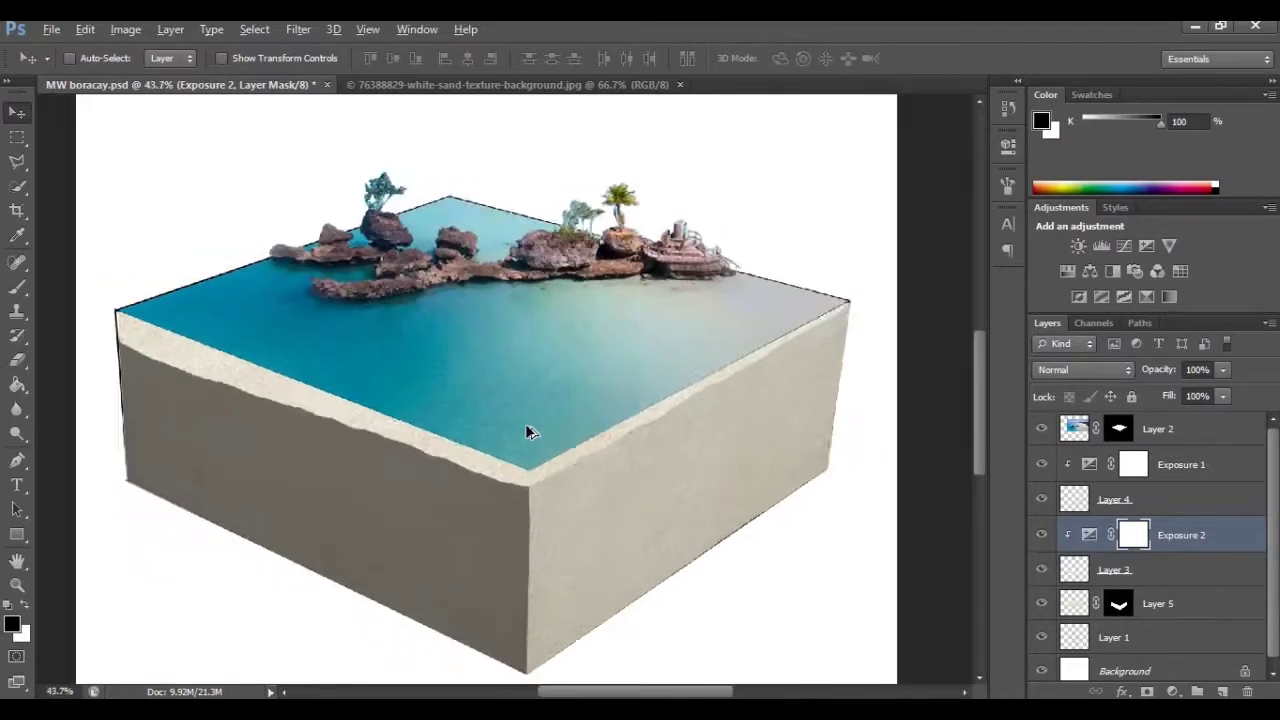
scroll(529, 431, up, 2)
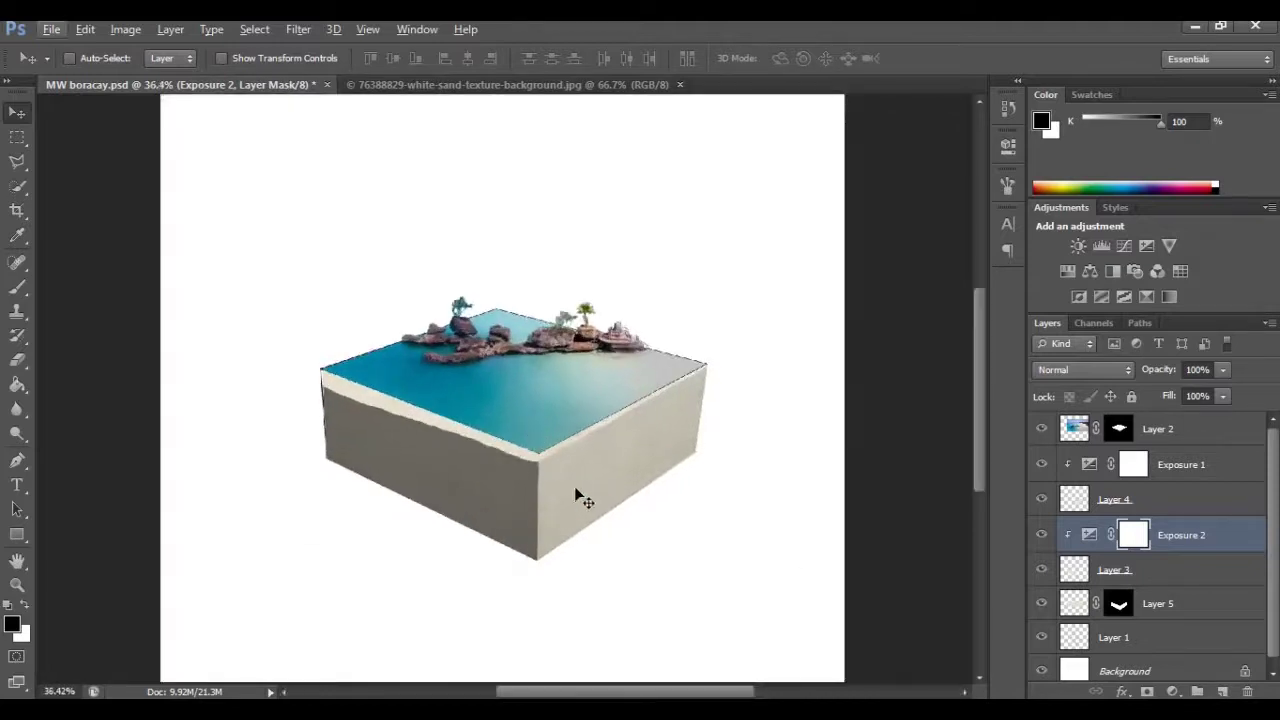
scroll(527, 440, up, 3)
scroll(457, 446, down, 2)
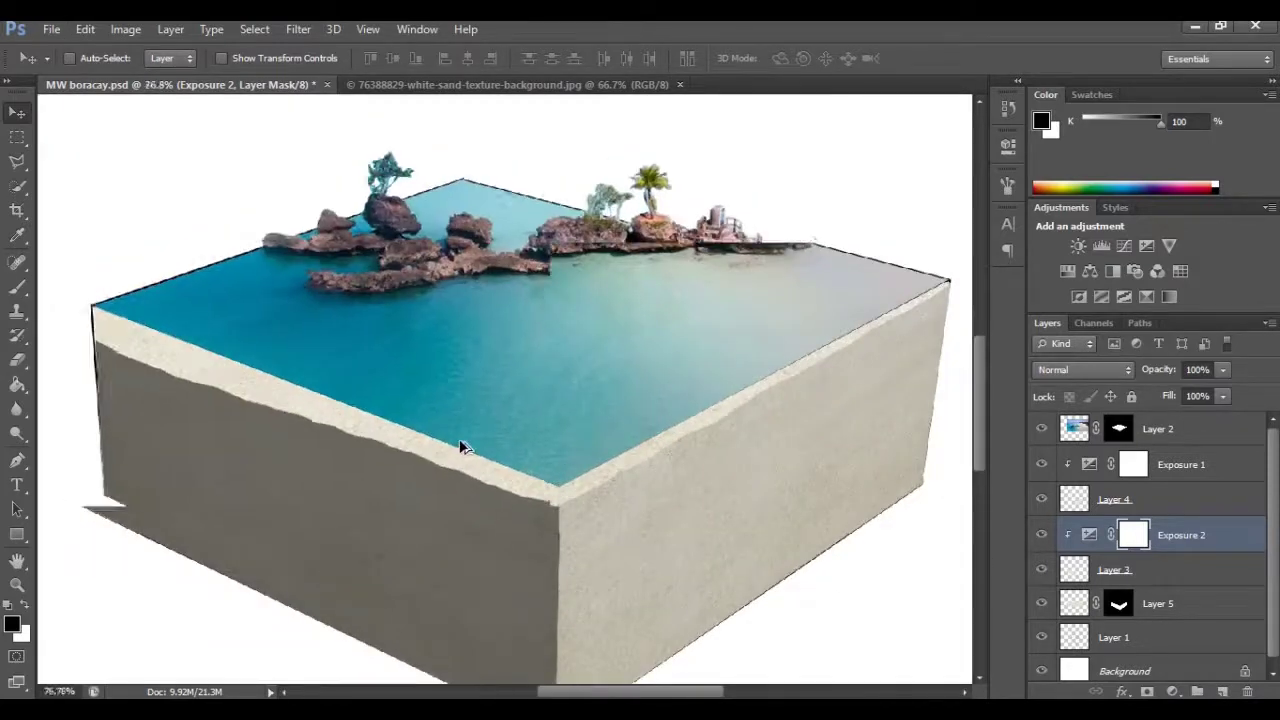
scroll(440, 385, down, 6)
scroll(440, 385, up, 1)
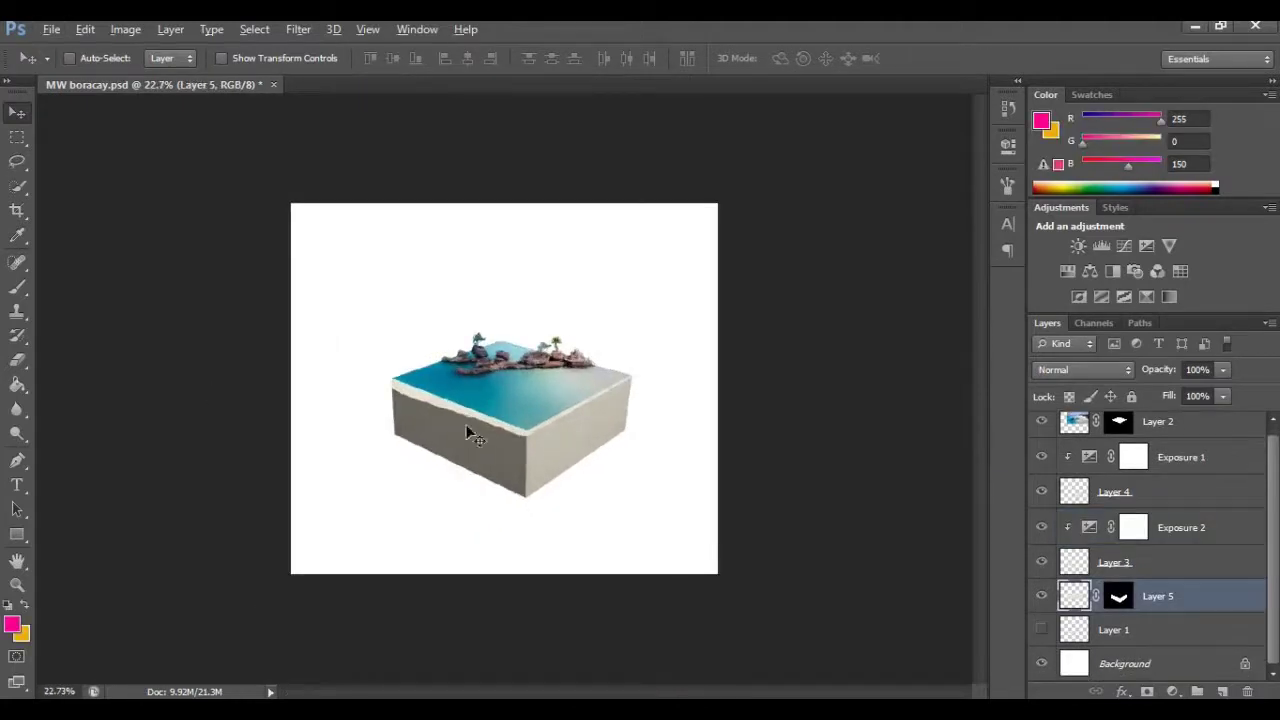
scroll(455, 413, up, 3)
scroll(453, 412, down, 2)
scroll(455, 411, up, 3)
scroll(1153, 547, up, 1)
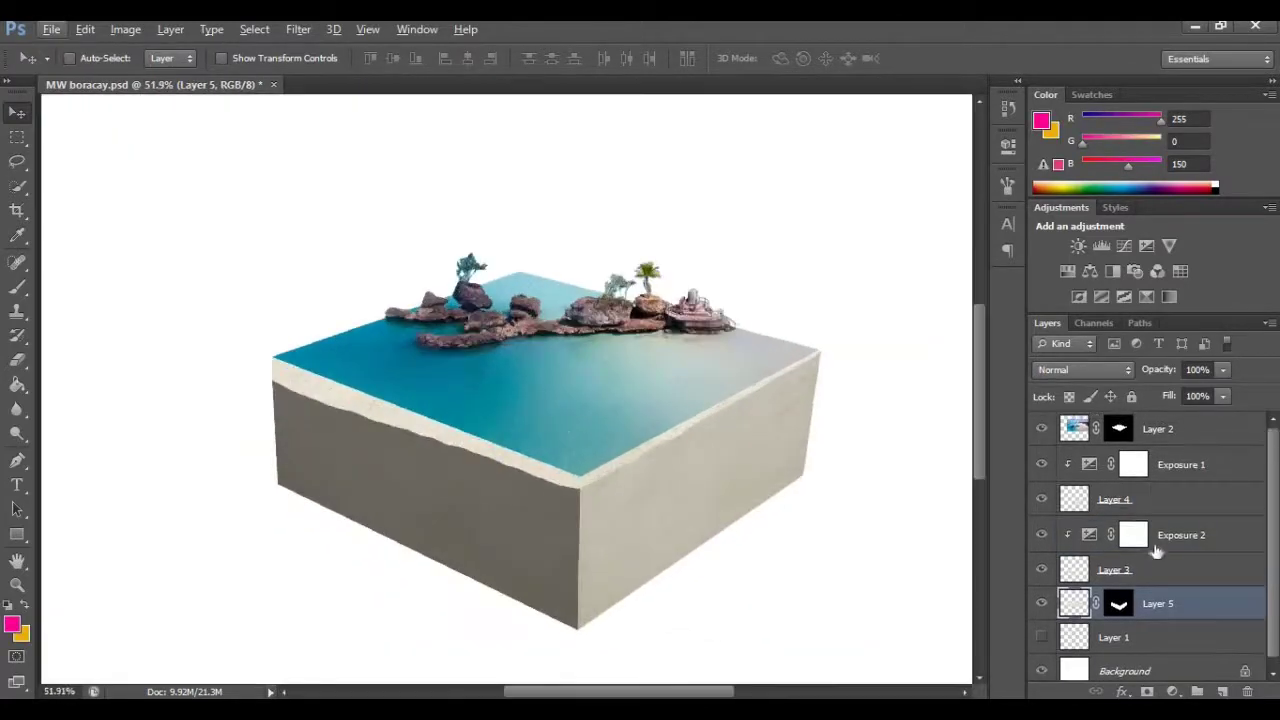
Lasso a strip of water along the front-left edge on Layer 2, copy it to a new layer, and order it directly below Layer 3
click(1075, 432)
click(17, 161)
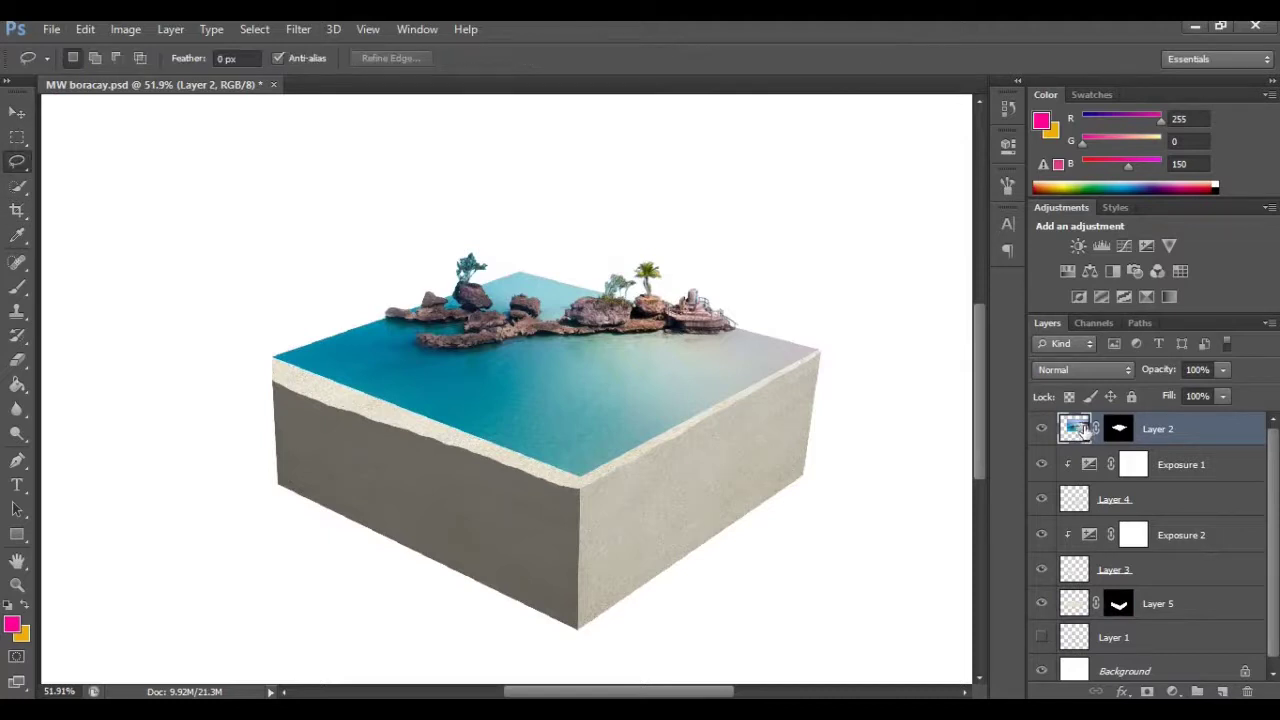
scroll(455, 385, up, 3)
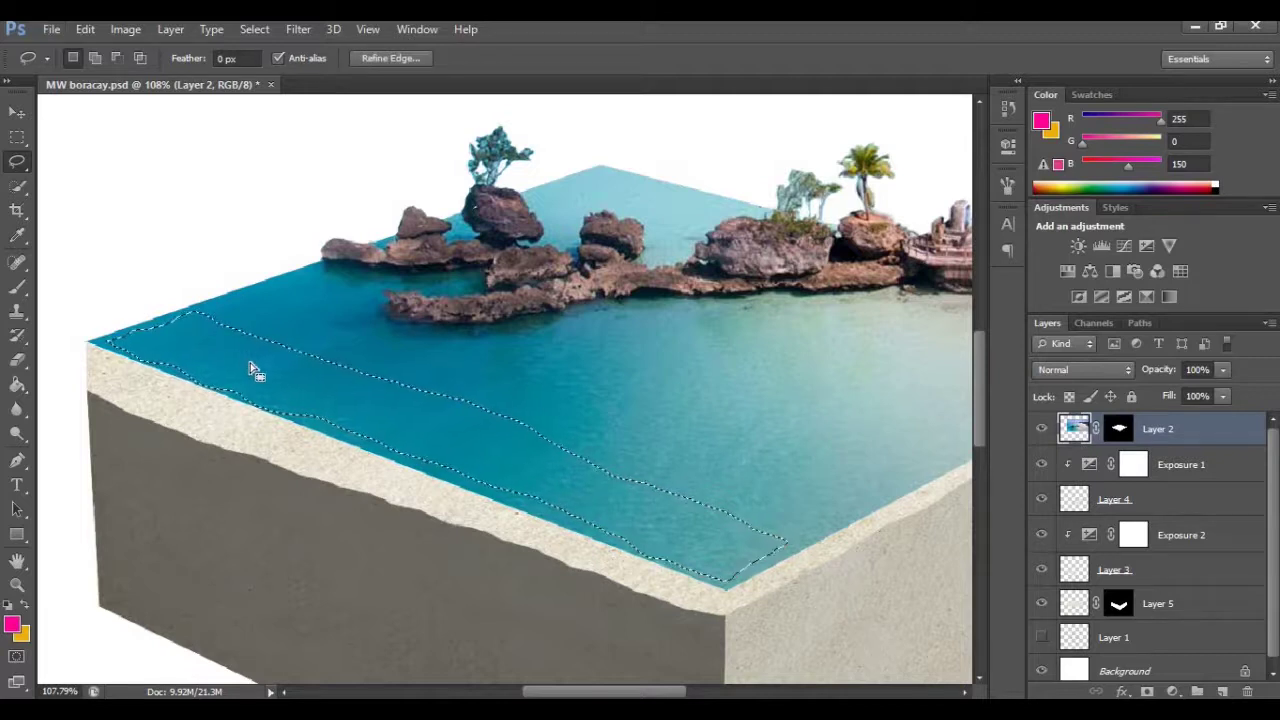
key(ctrl+j)
click(17, 117)
drag(1137, 440, 1166, 615)
Move the copied water strip down over the light sand band on the front-left face with Free Transform active
scroll(1141, 571, down, 2)
drag(414, 419, 368, 449)
key(ctrl+t)
mouse_move(290, 443)
mouse_down()
mouse_move(291, 431)
mouse_move(321, 465)
mouse_move(291, 460)
mouse_up()
right_click(292, 460)
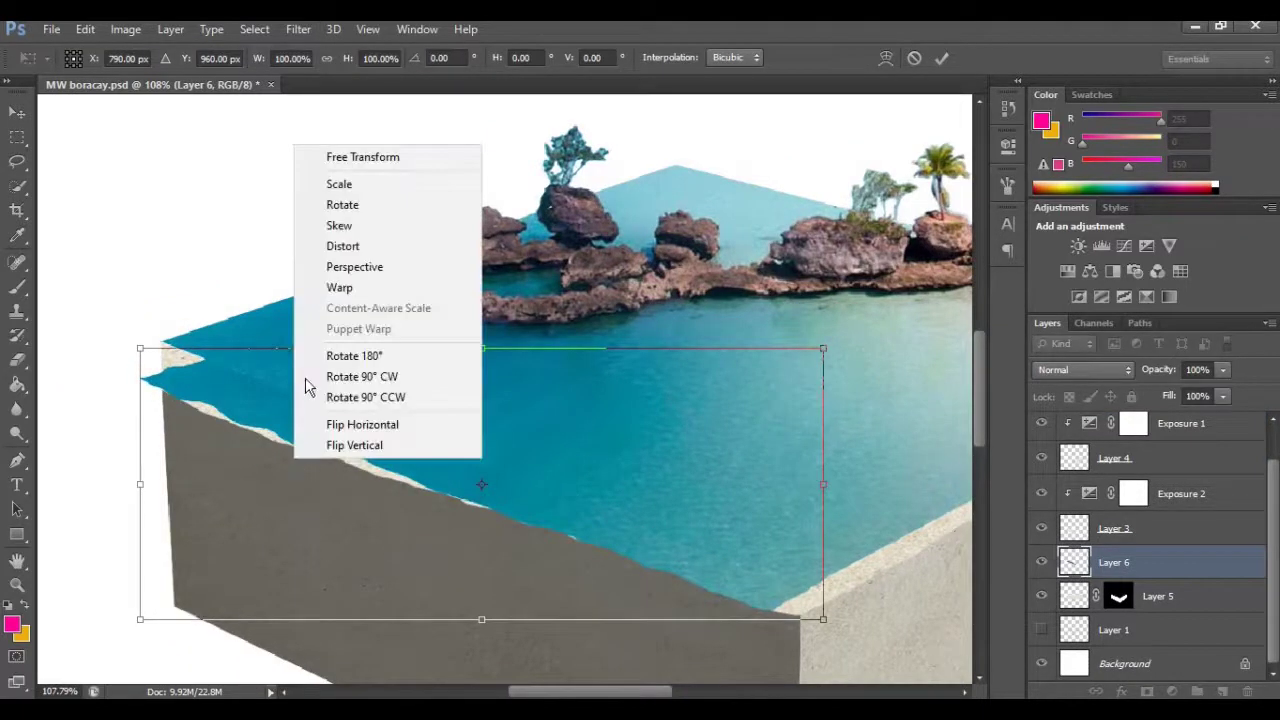
click(339, 289)
drag(406, 407, 388, 417)
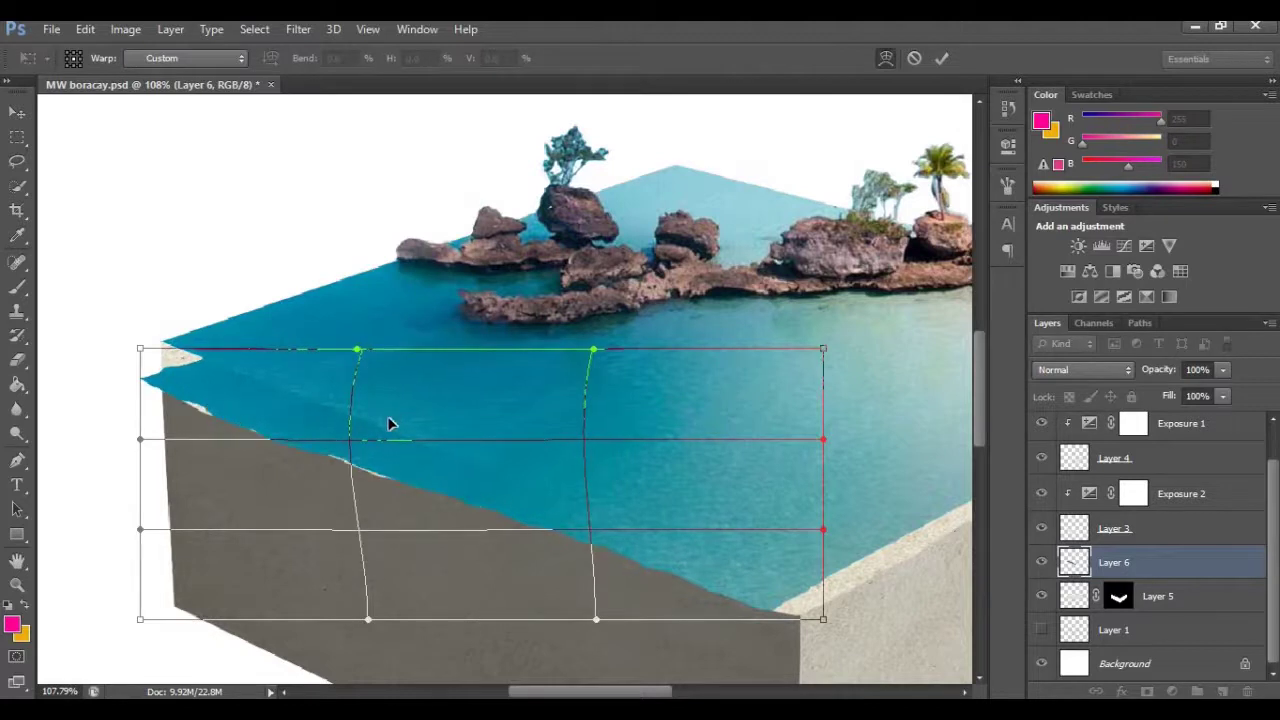
right_click(394, 425)
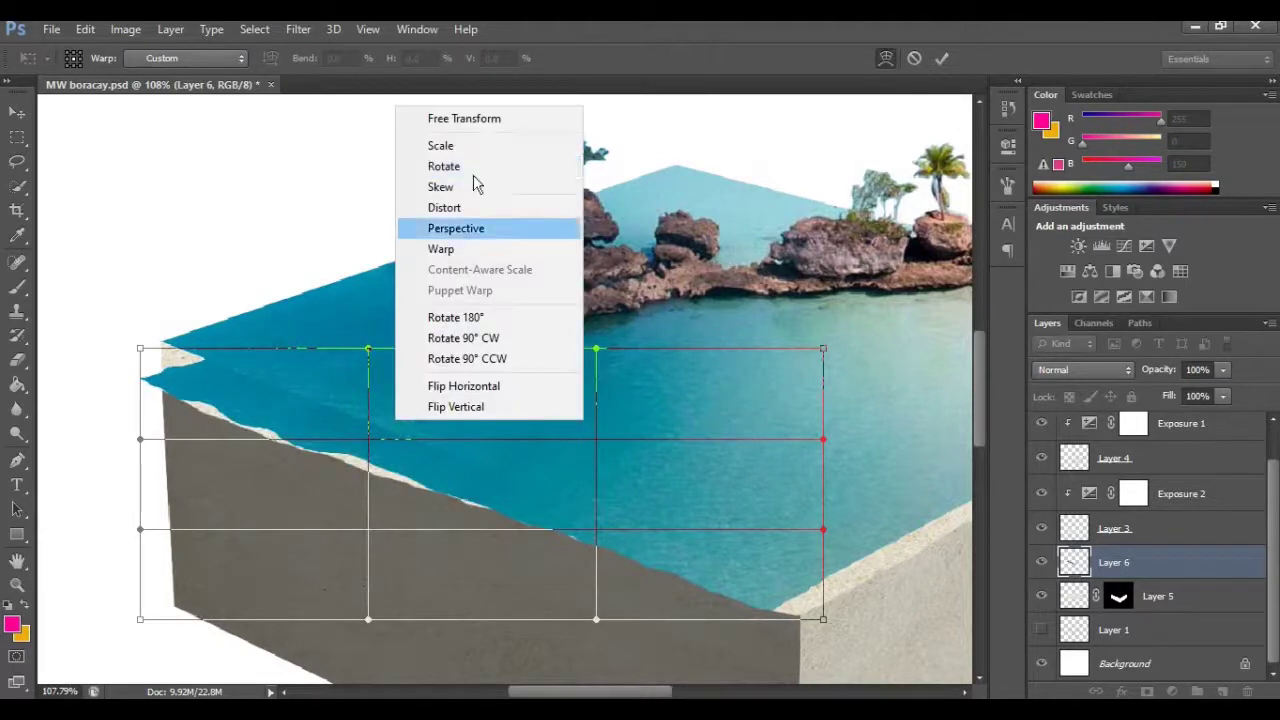
click(470, 117)
Shift the water copy further over the light sand band and warp it to cover the band from the outer corner to the front corner
drag(449, 417, 437, 424)
right_click(369, 441)
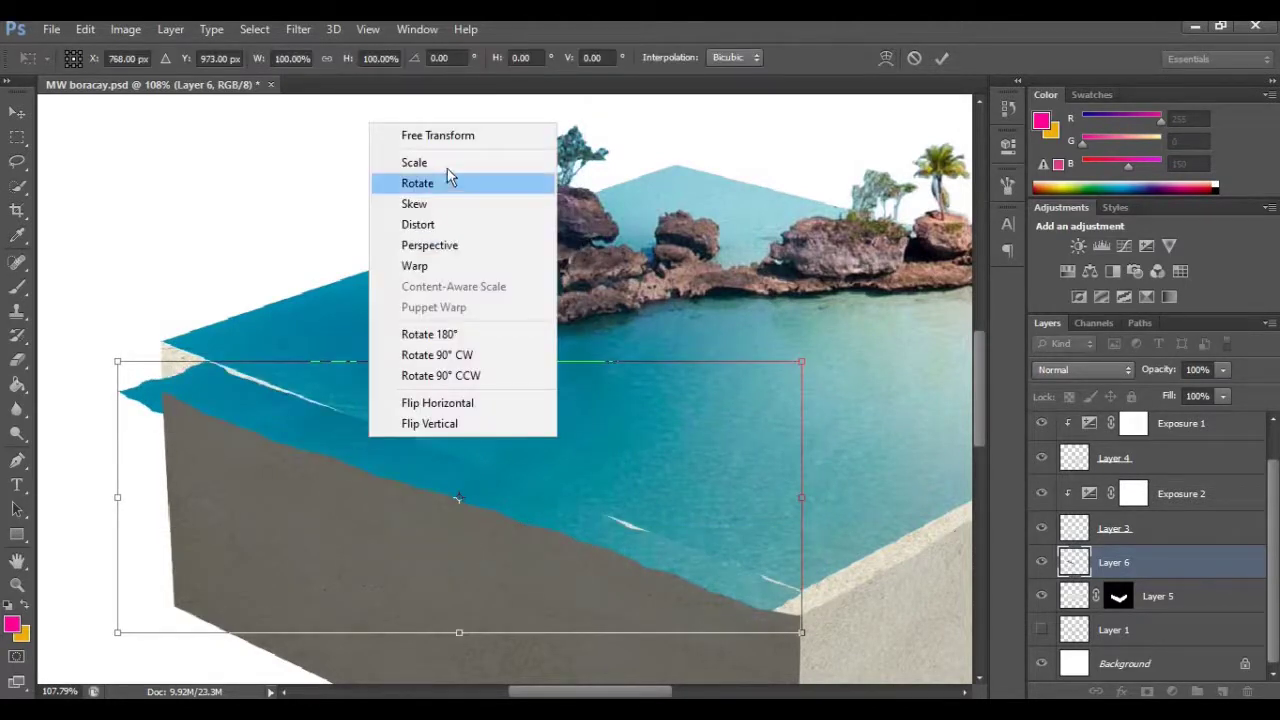
click(423, 264)
drag(160, 372, 138, 337)
drag(134, 404, 125, 420)
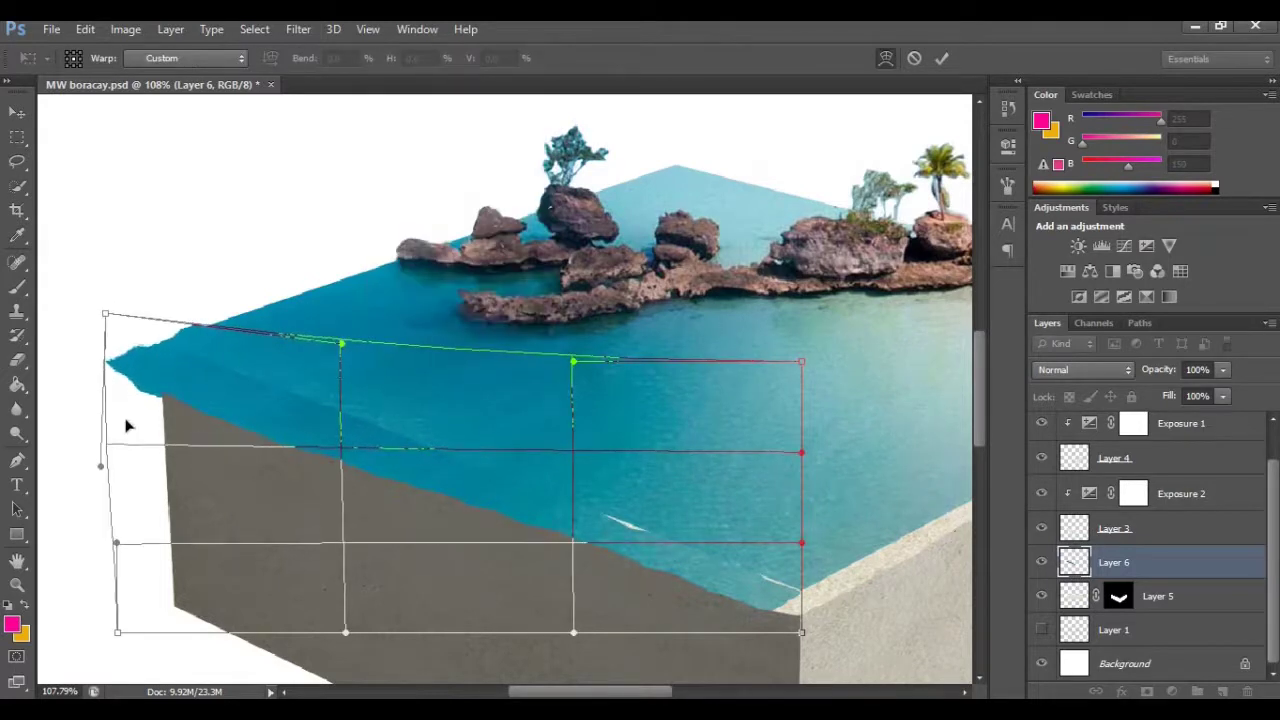
drag(620, 460, 654, 455)
drag(736, 548, 809, 528)
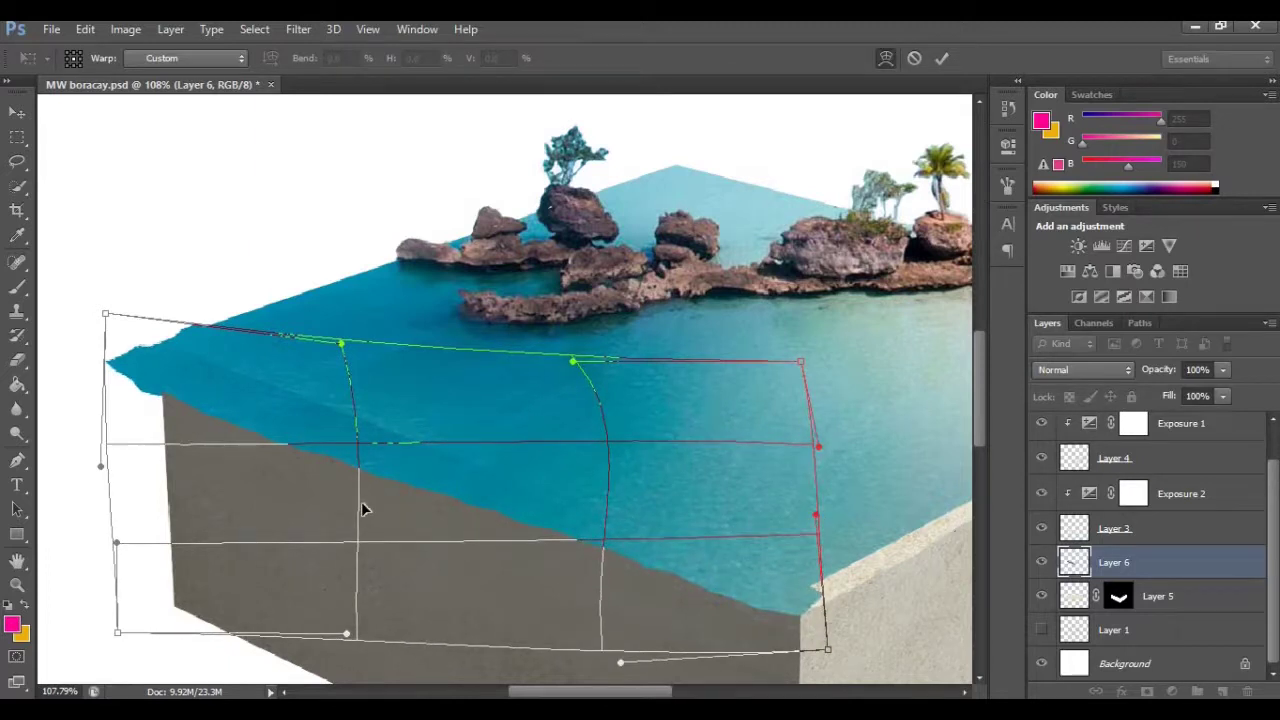
key(Return)
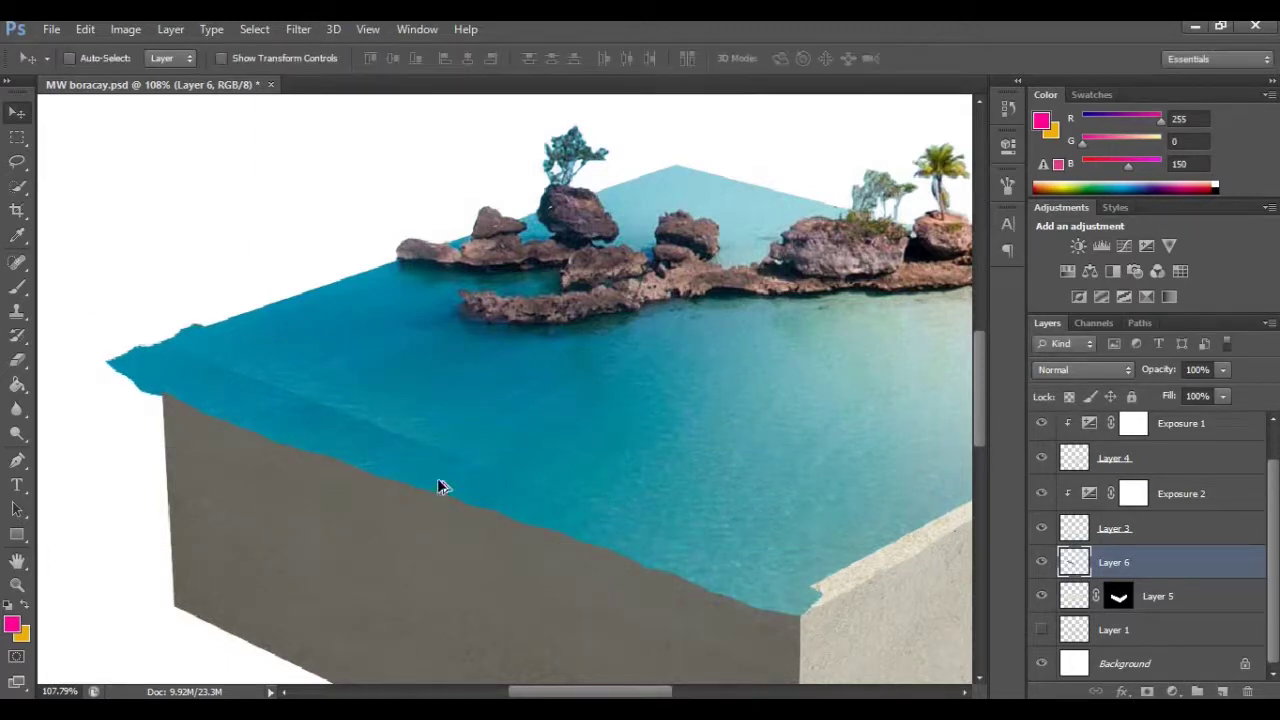
Hide Layer 6, outline the front-left light sand band with the Polygonal Lasso, and mask Layer 6 to that selection
scroll(133, 355, up, 3)
scroll(174, 378, down, 2)
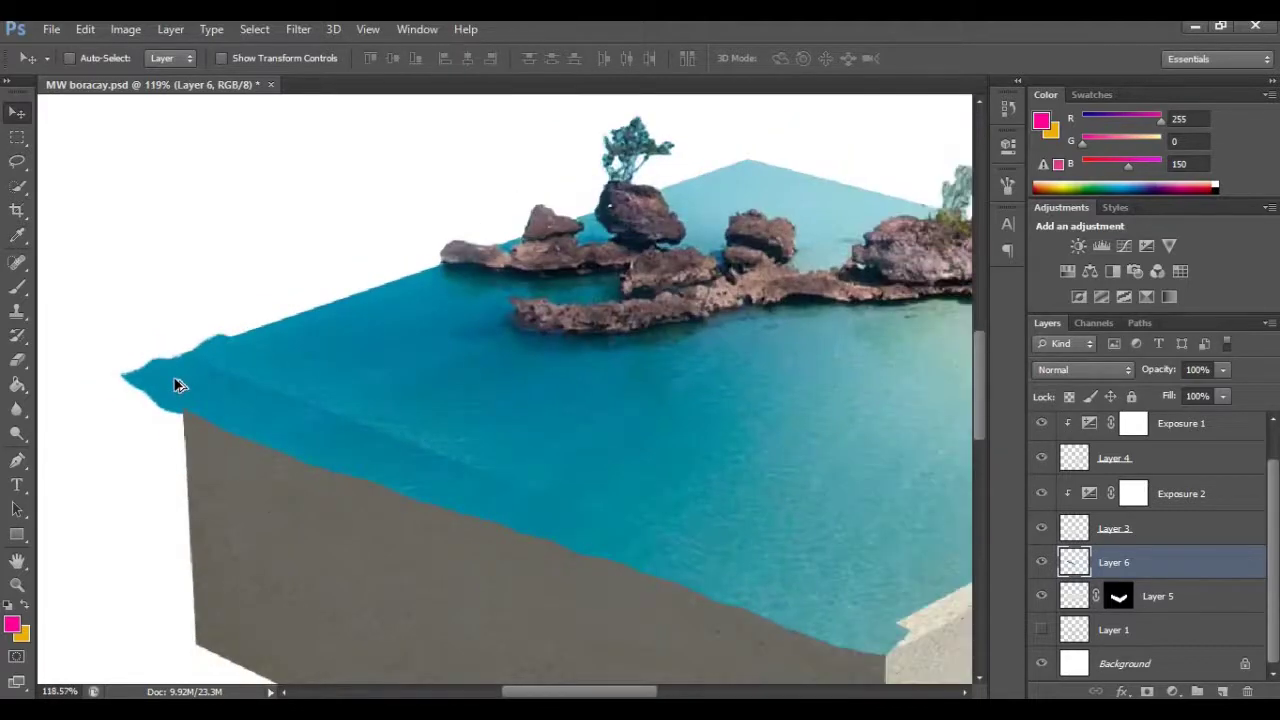
scroll(177, 380, up, 4)
click(1041, 562)
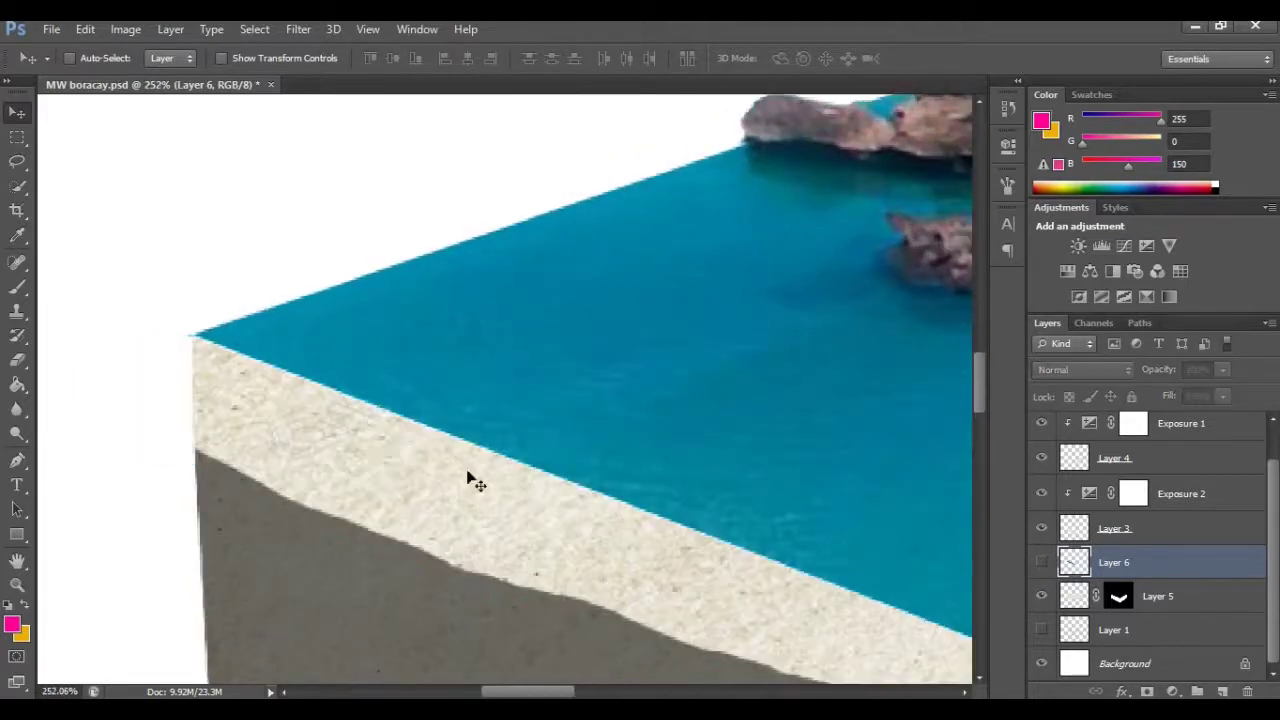
right_click(20, 172)
click(79, 176)
click(195, 339)
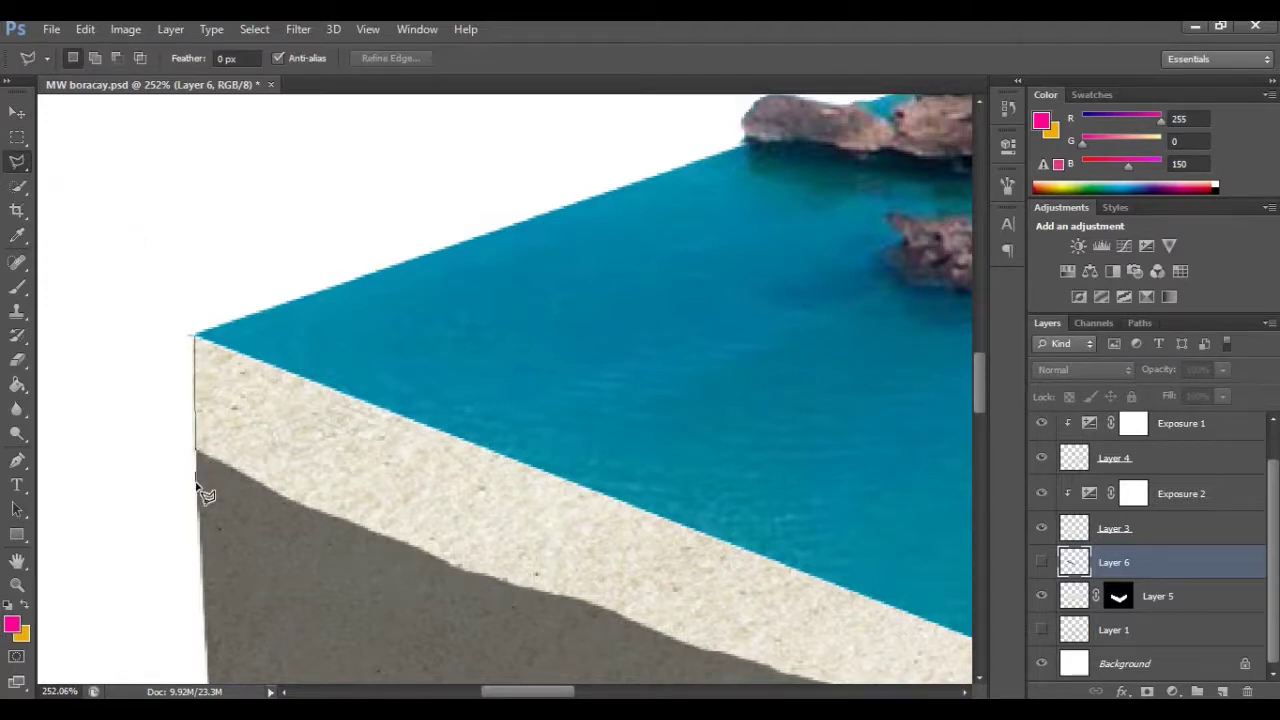
click(197, 487)
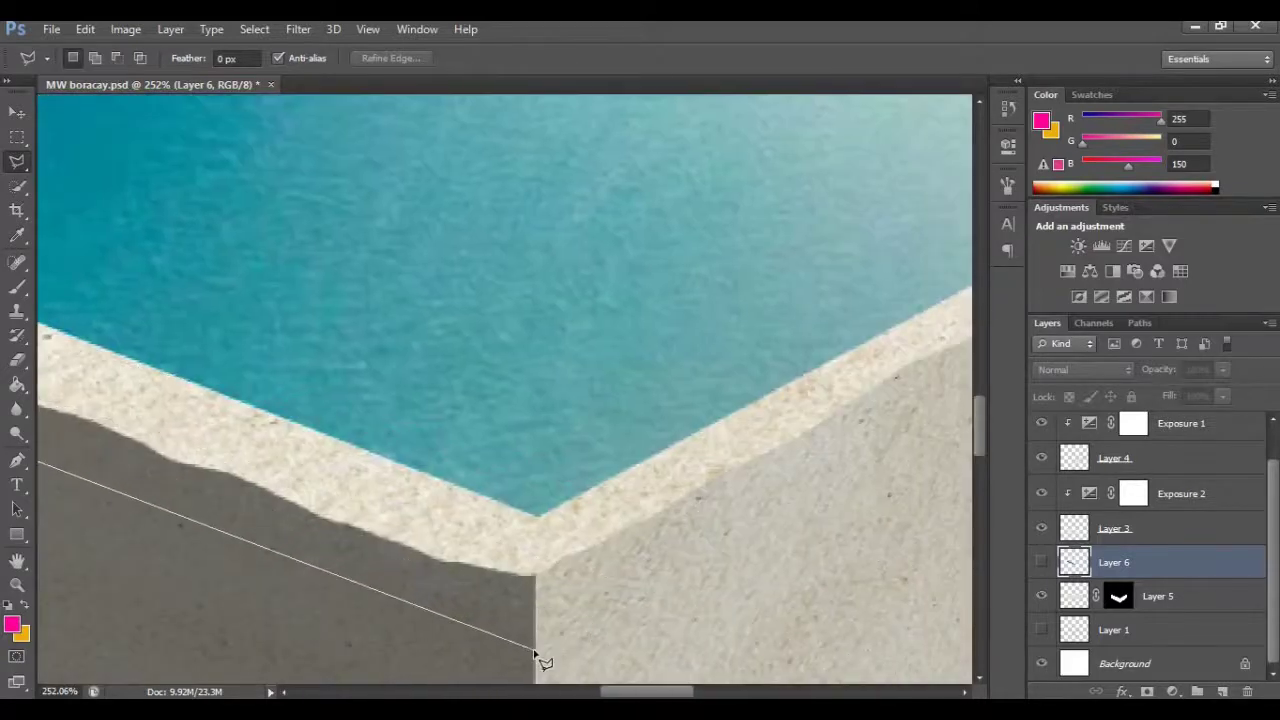
click(538, 497)
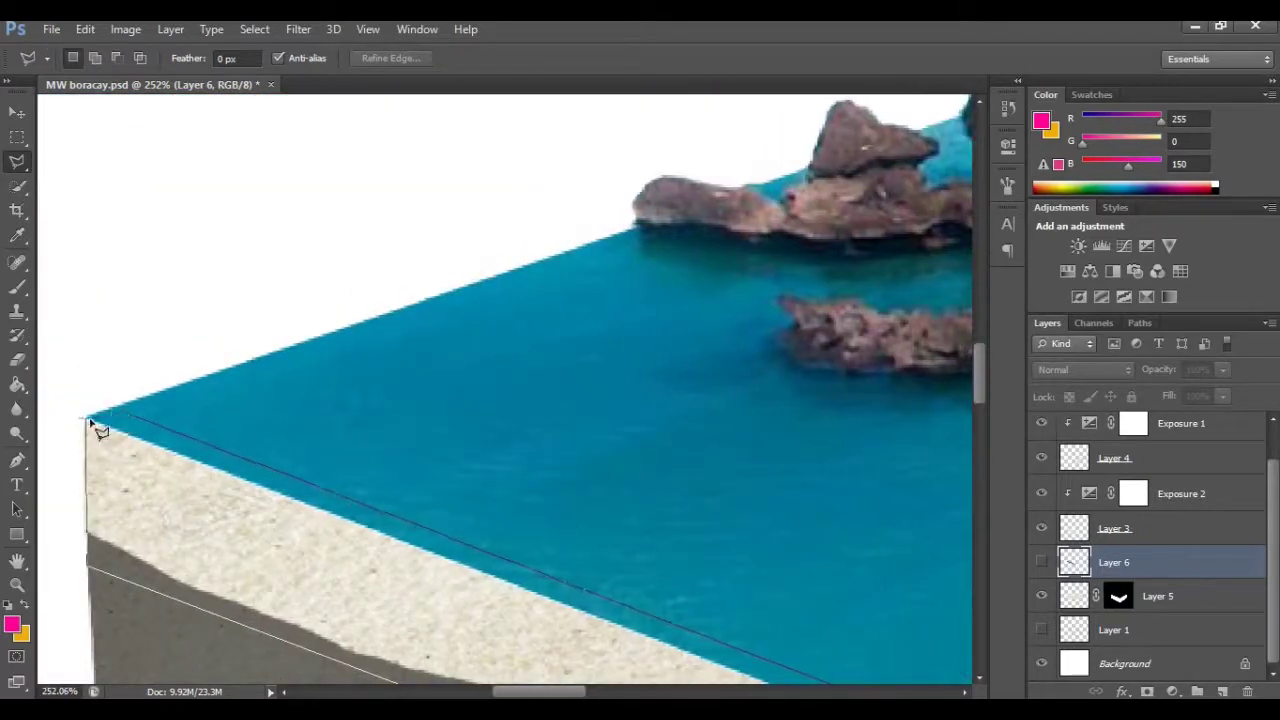
click(92, 426)
key(ctrl+0)
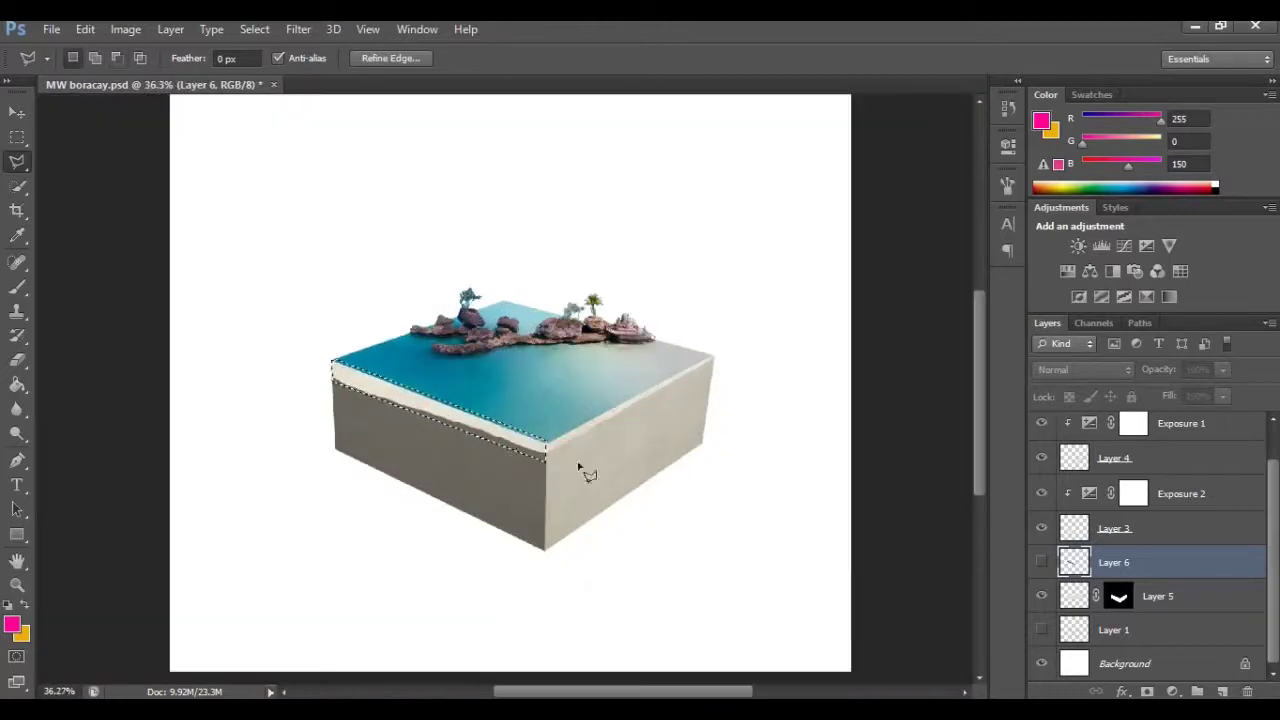
click(1147, 691)
scroll(491, 423, up, 3)
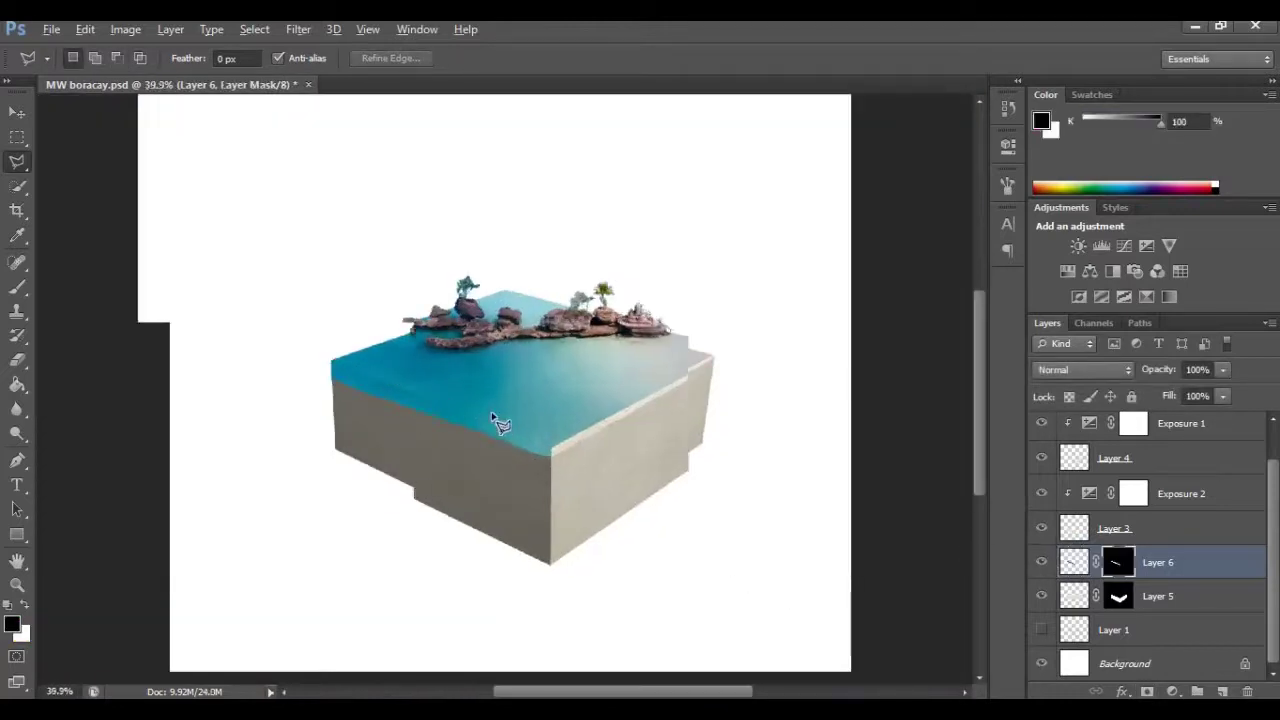
Set the masked water strip's blend mode to Multiply and its opacity to 74%
key(v)
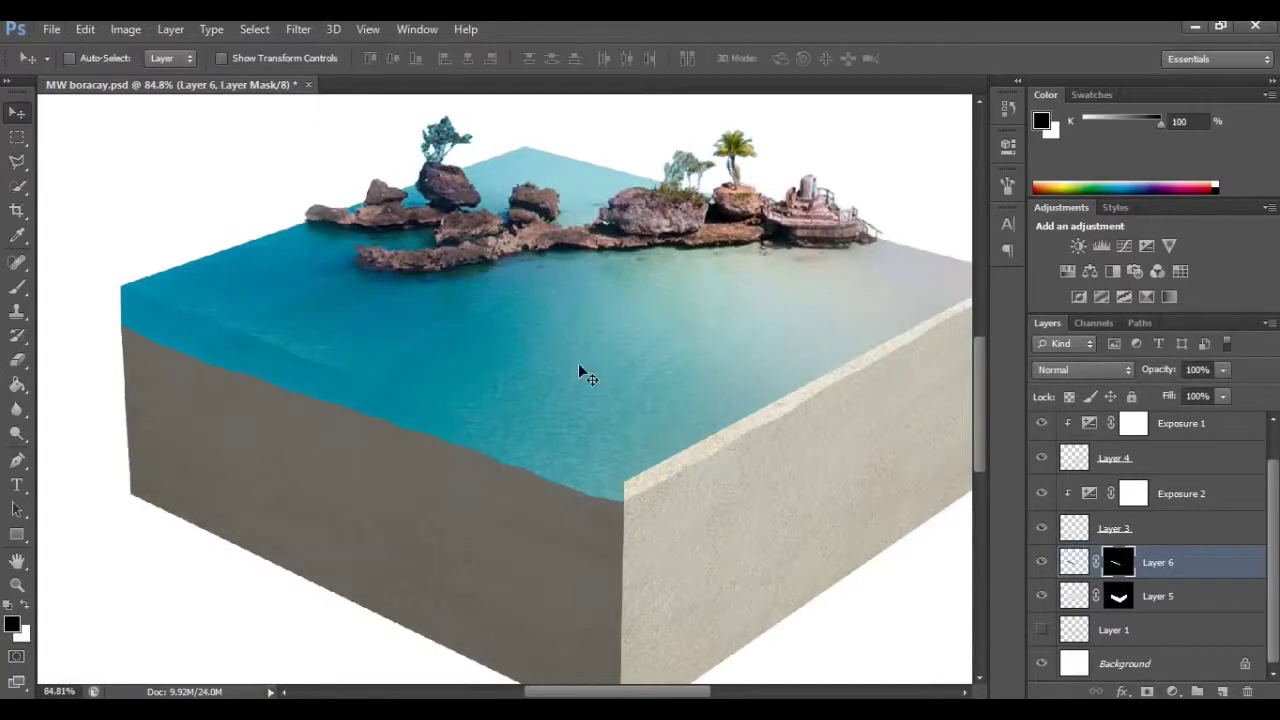
click(1112, 373)
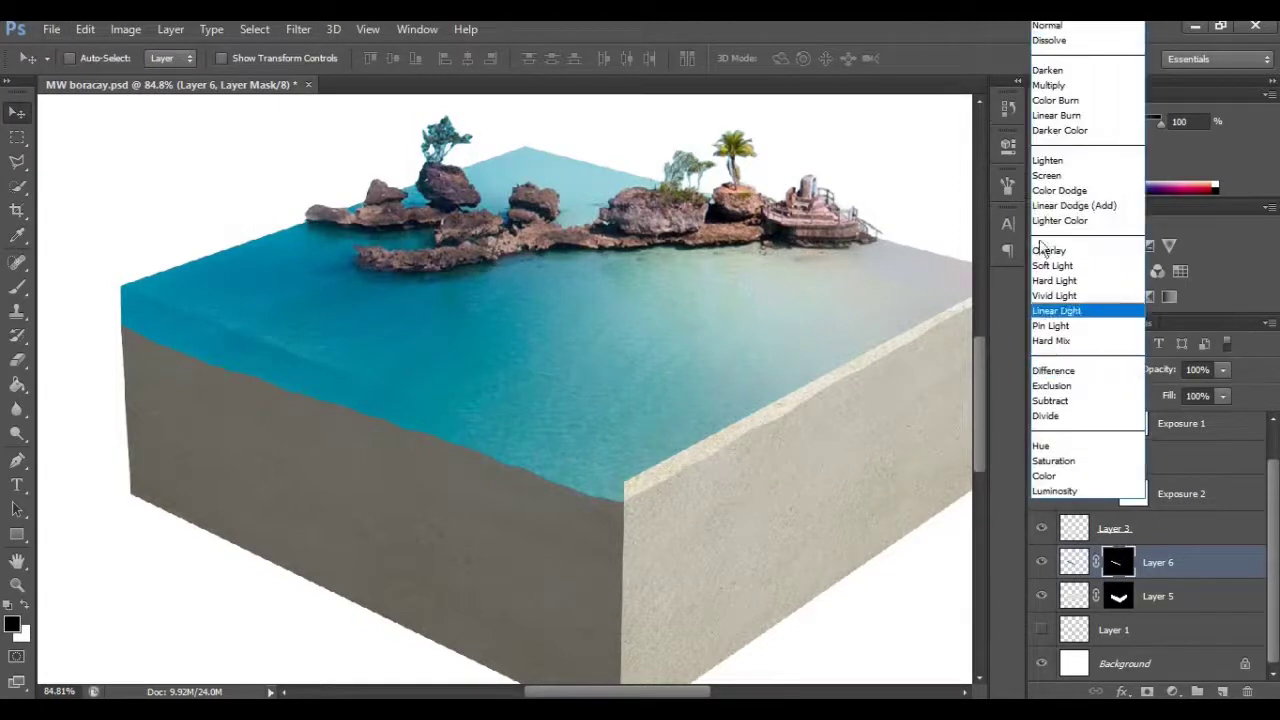
click(1063, 86)
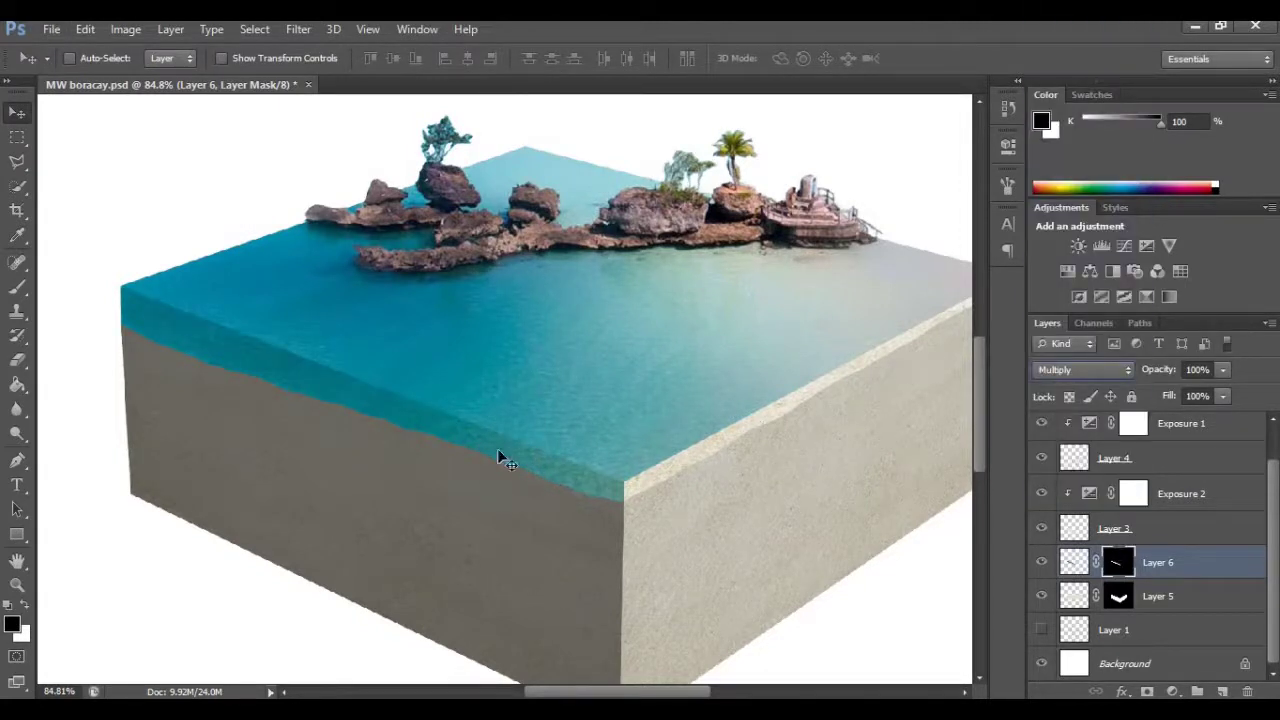
click(1222, 370)
click(1198, 388)
mouse_move(1198, 390)
mouse_down()
mouse_move(1143, 390)
mouse_move(1197, 390)
mouse_up()
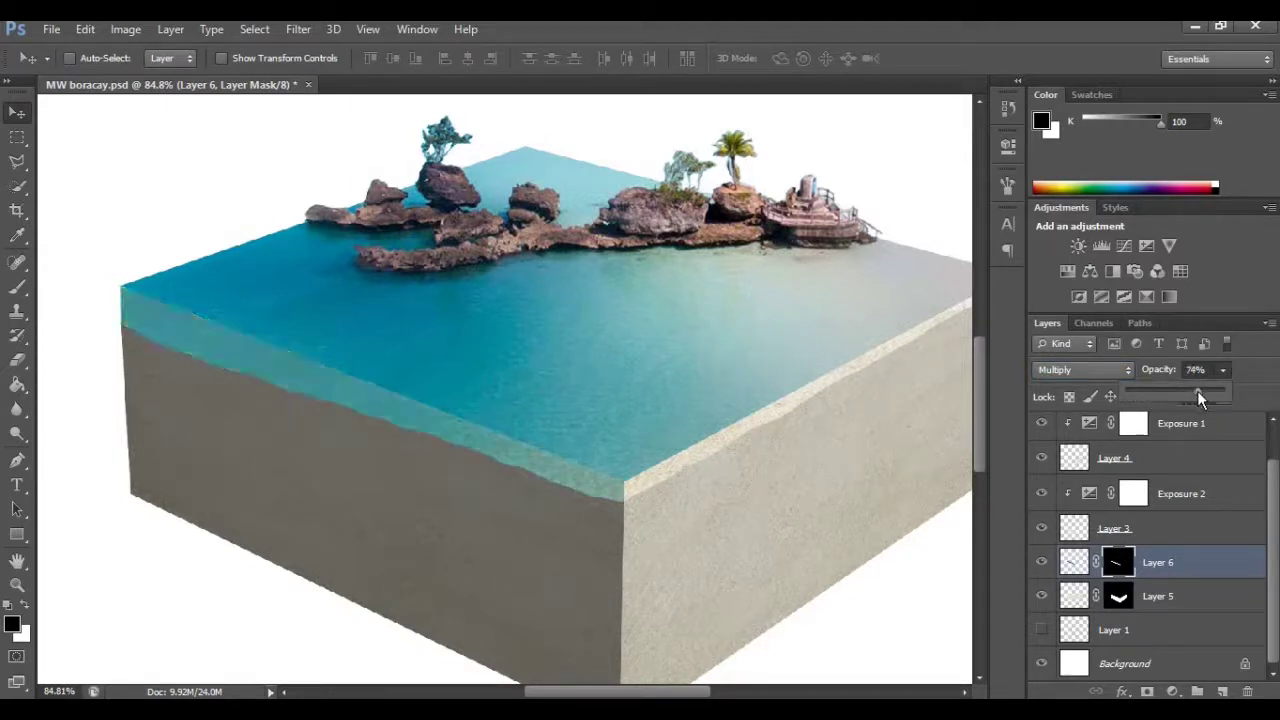
Add an Exposure adjustment clipped to Layer 6 and set its exposure to -0.55
click(1146, 246)
alt+click(1157, 582)
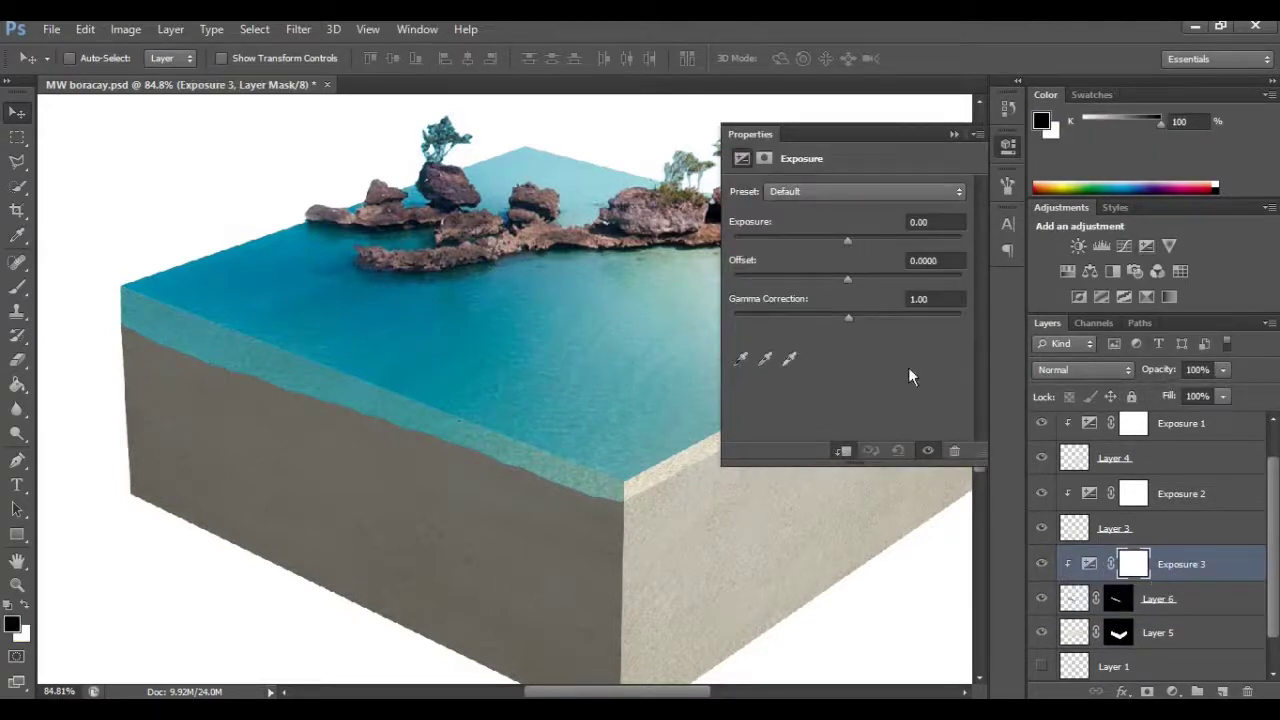
drag(826, 238, 838, 240)
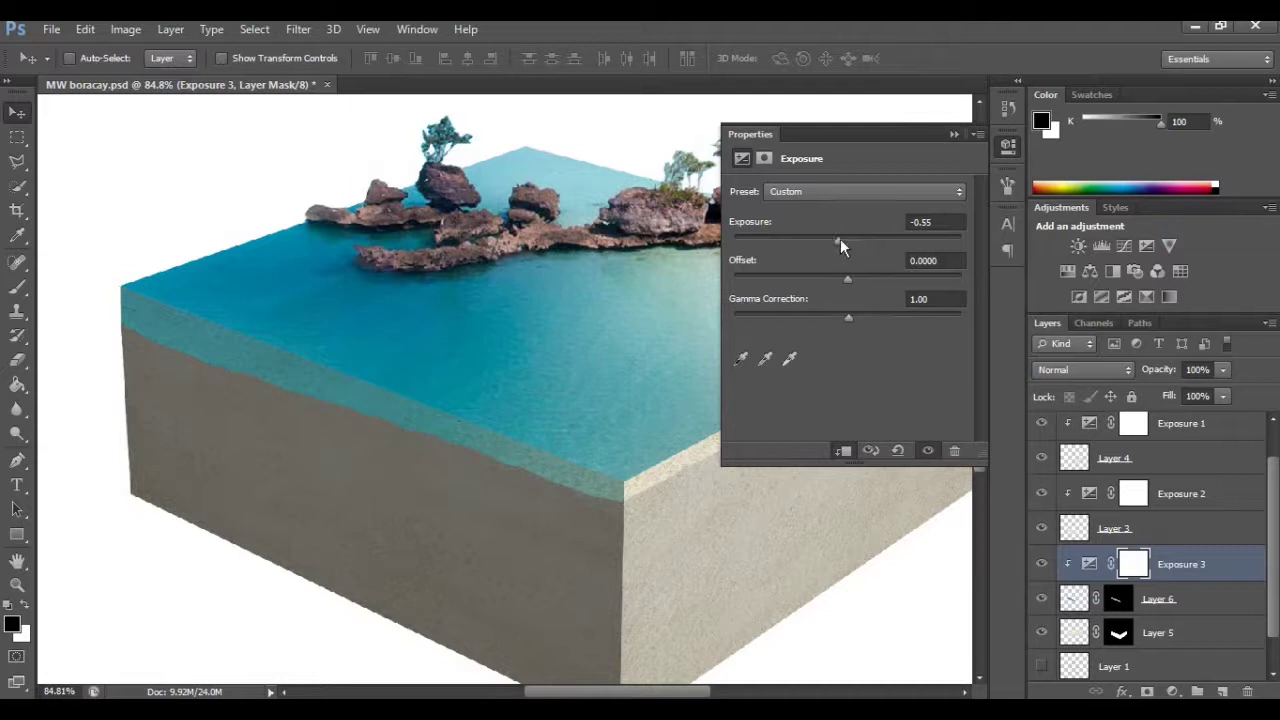
click(954, 133)
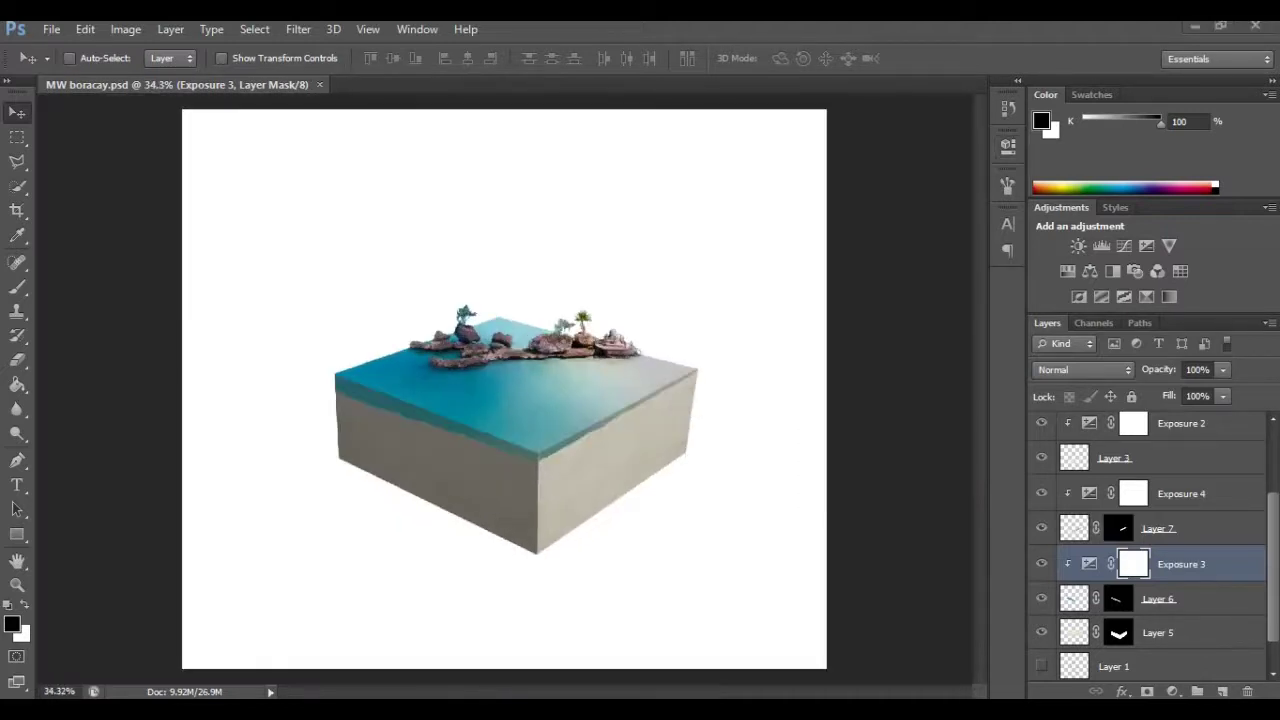
Open 3dolomite.jpg, select a tall rectangular section of the rock, and copy it to a new layer
click(51, 29)
click(76, 68)
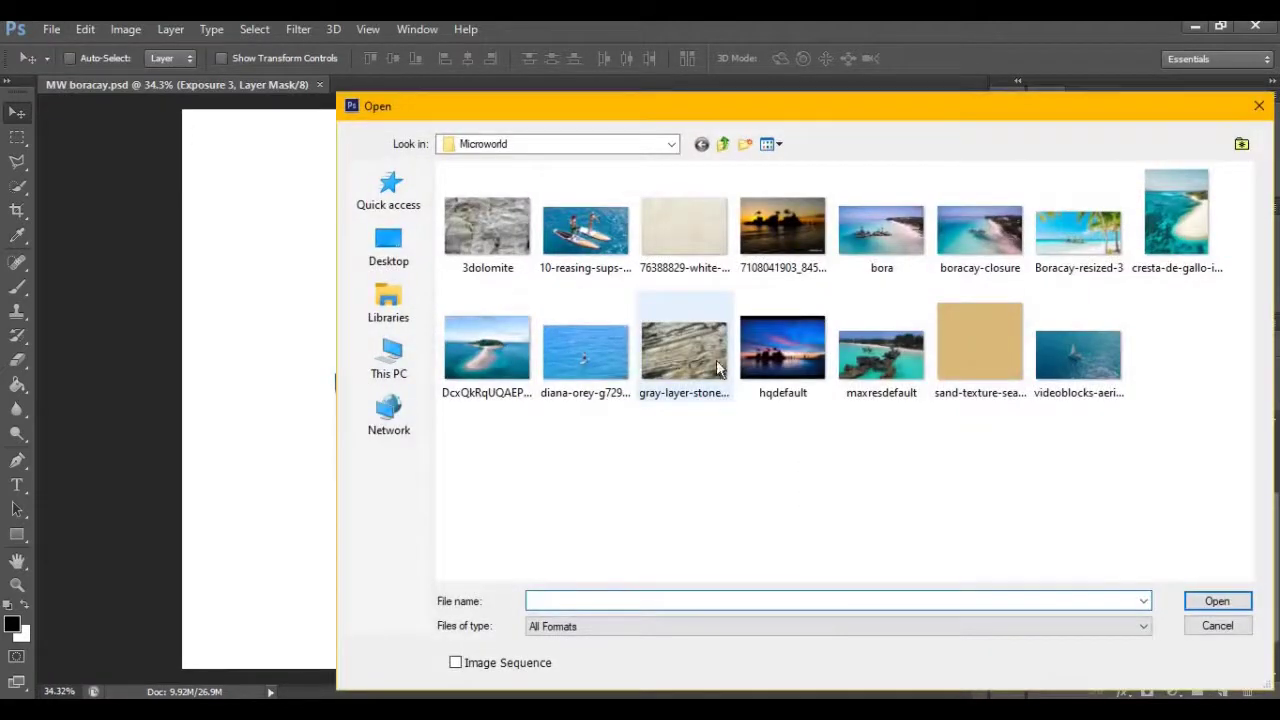
double_click(491, 227)
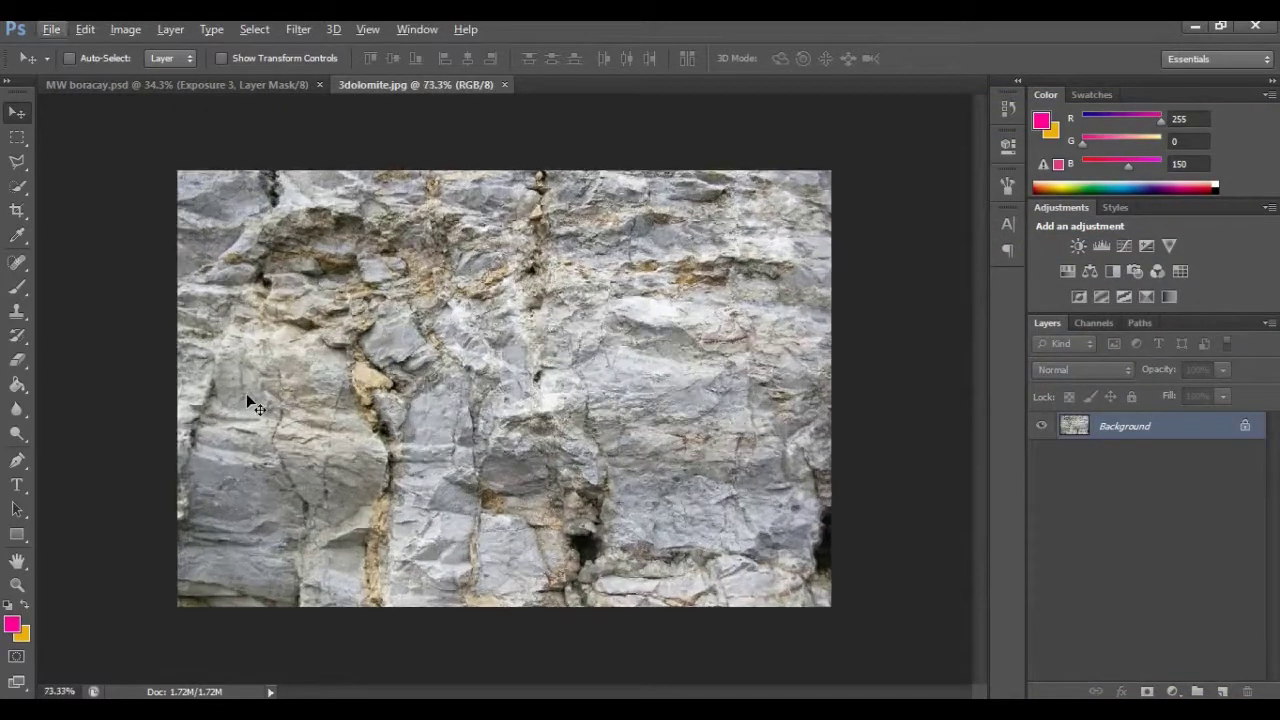
click(17, 137)
drag(284, 146, 497, 617)
key(ctrl+j)
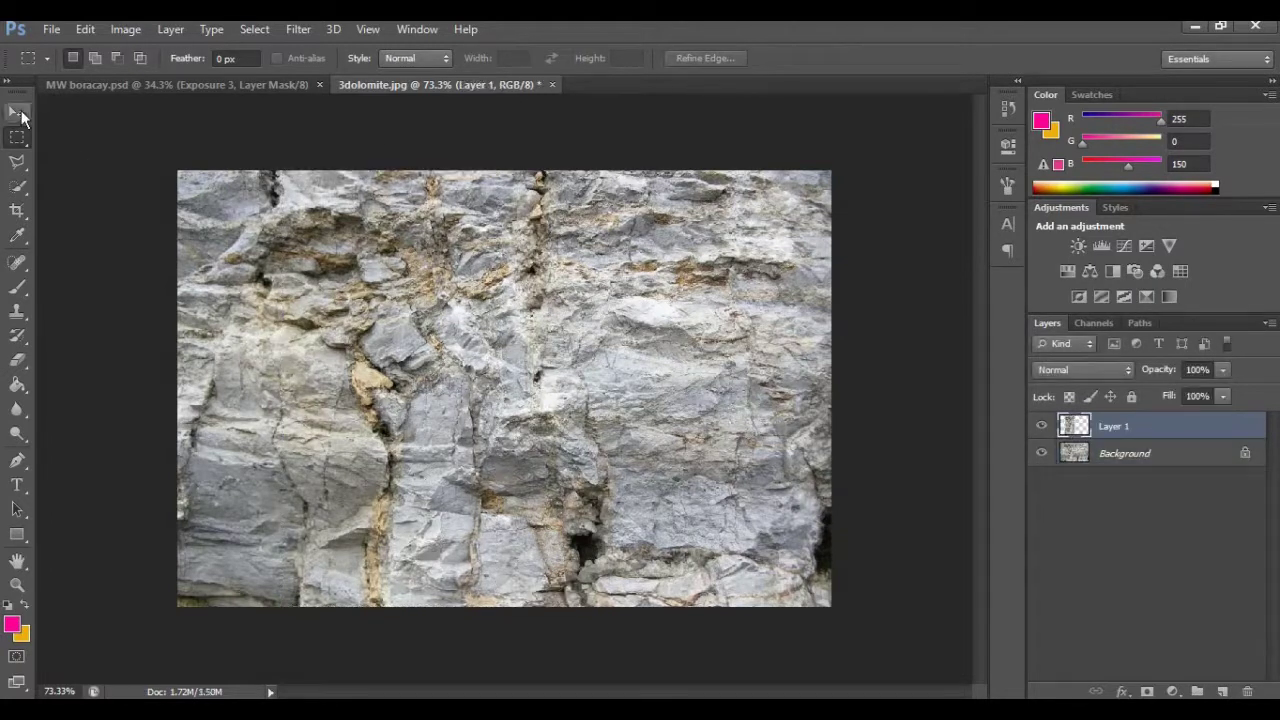
Bring the copied rock section into MW boracay.psd and order its layer directly below Layer 4
key(v)
drag(378, 346, 401, 440)
scroll(1184, 568, up, 4)
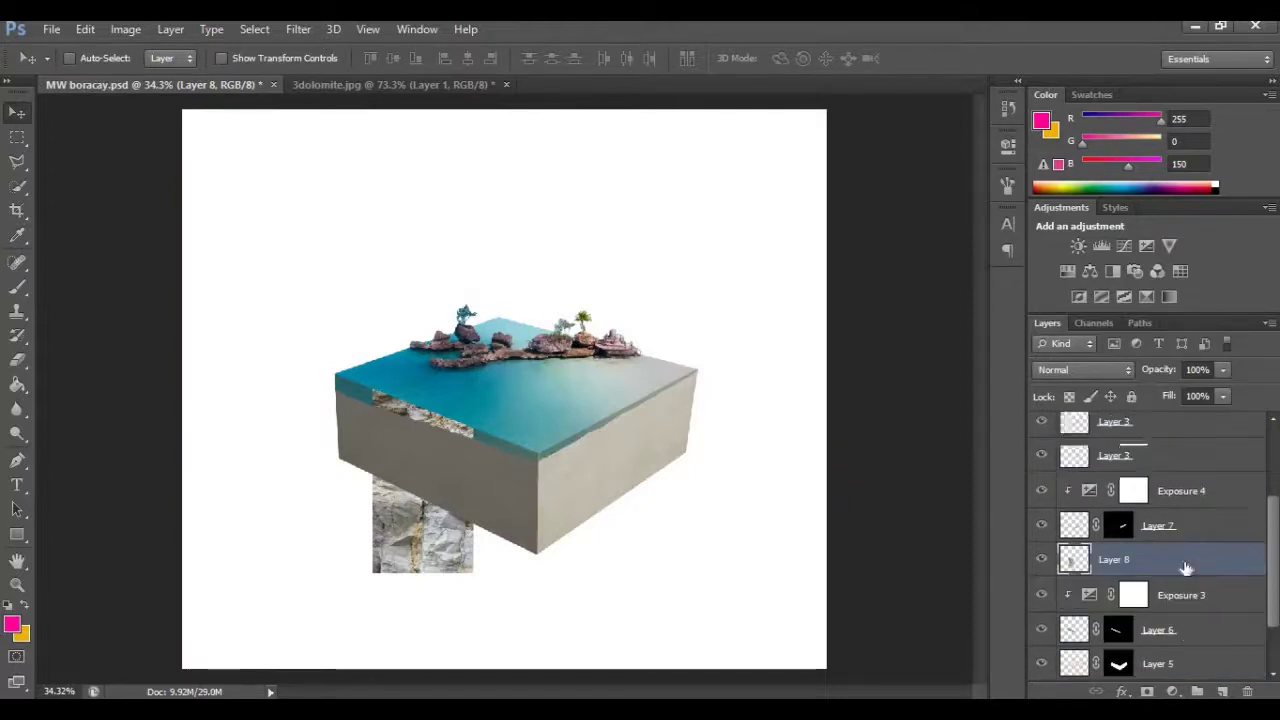
click(1041, 455)
click(1041, 455)
click(1041, 522)
click(1041, 522)
drag(1169, 634, 1186, 474)
Move the rock texture lower, rotate it to 100° with Free Transform, and stretch it across the front-left face
drag(420, 471, 416, 522)
scroll(410, 485, up, 3)
key(ctrl+t)
drag(512, 372, 546, 619)
drag(486, 562, 497, 538)
scroll(513, 527, up, 4)
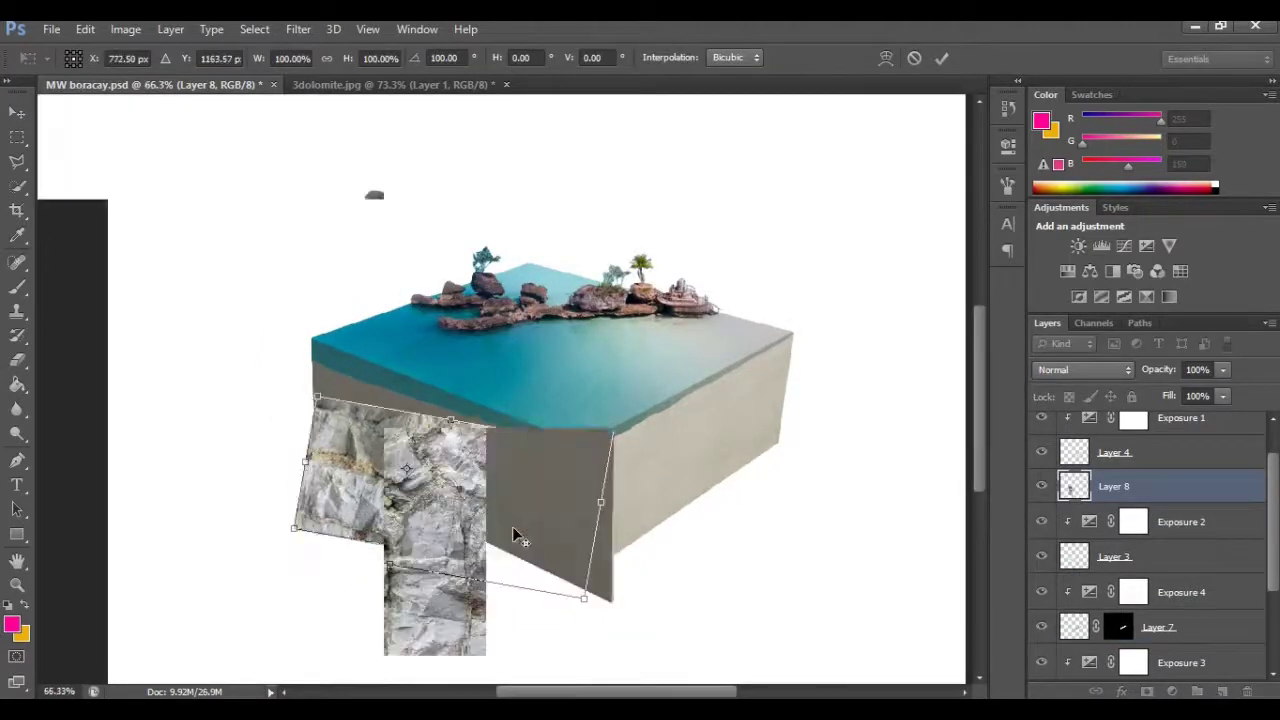
drag(500, 493, 526, 493)
drag(237, 430, 218, 432)
scroll(286, 425, up, 2)
Distort the rock texture's corners to fit the lower part of the front-left face in perspective
right_click(422, 438)
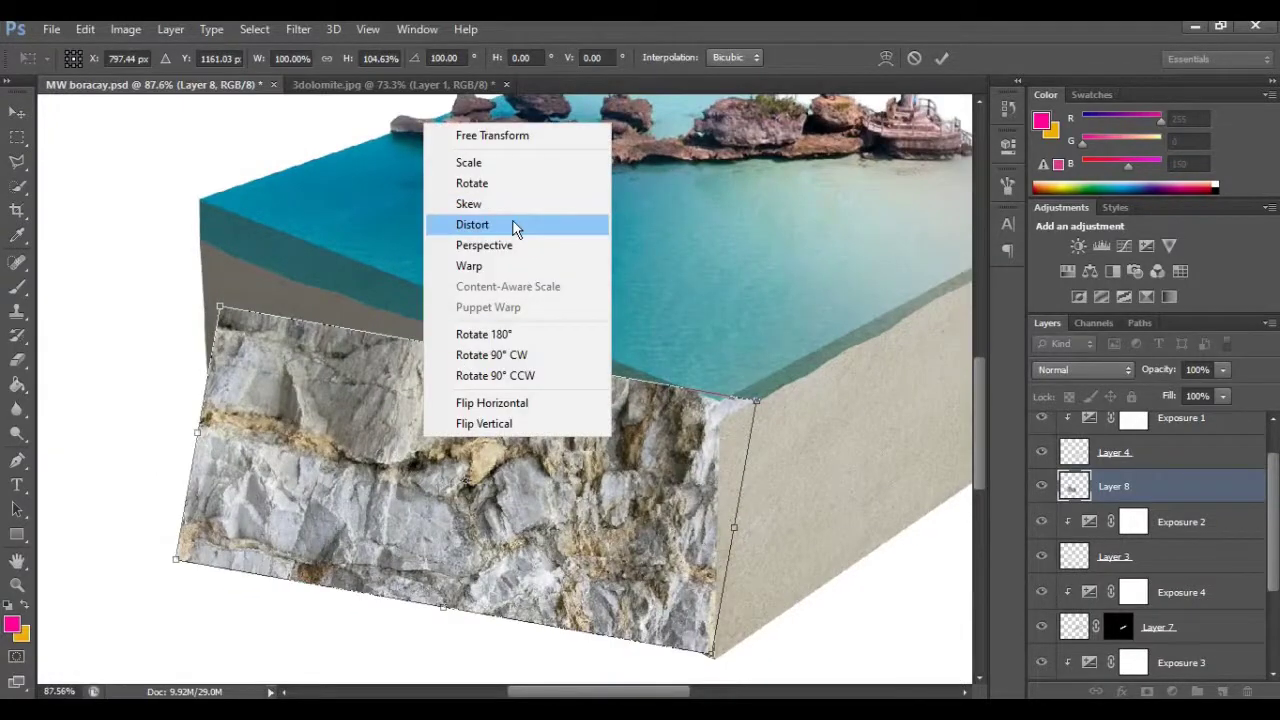
click(513, 228)
drag(175, 560, 210, 415)
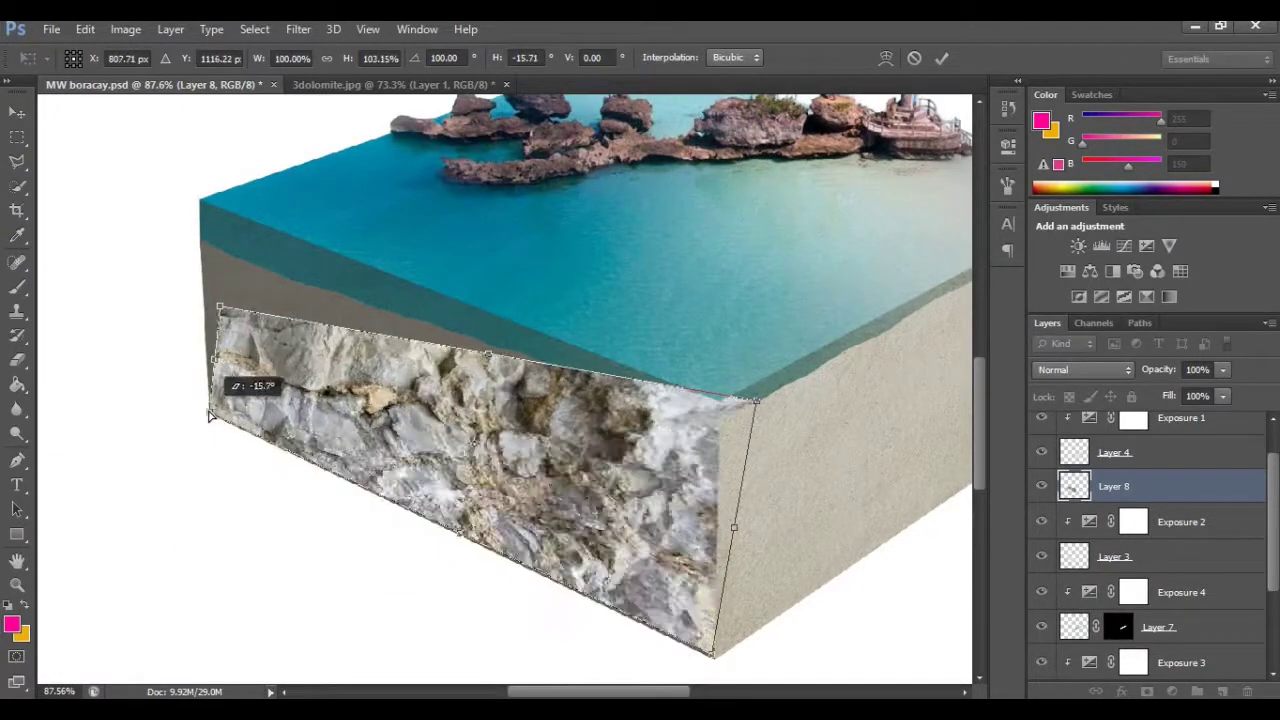
drag(218, 308, 200, 312)
drag(711, 657, 714, 660)
drag(757, 401, 718, 511)
Fine-tune the rock texture's corners against the outer and front vertical edges of the face and apply the transform
scroll(160, 318, up, 5)
scroll(228, 301, up, 3)
drag(267, 304, 280, 307)
scroll(291, 513, down, 3)
drag(291, 513, 297, 511)
scroll(474, 514, down, 3)
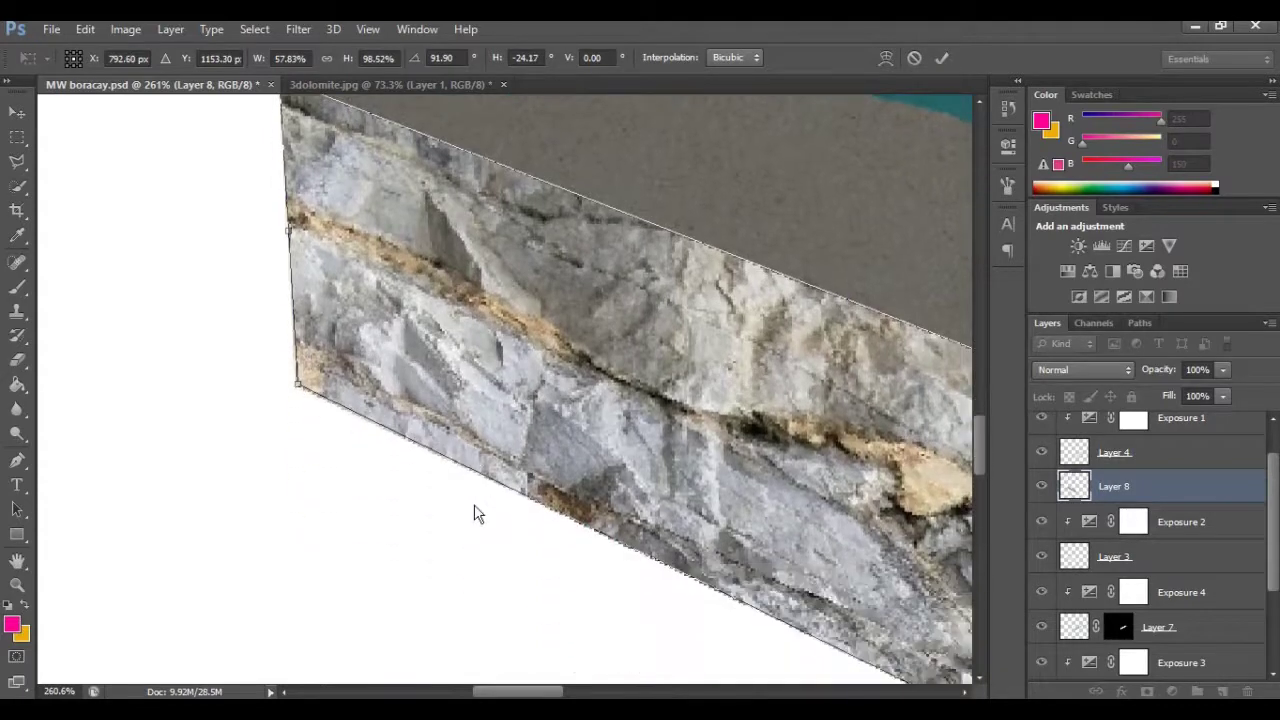
scroll(608, 537, right, 8)
scroll(630, 535, right, 2)
mouse_move(718, 256)
mouse_down()
mouse_move(750, 260)
mouse_move(720, 257)
mouse_up()
scroll(715, 400, down, 3)
drag(704, 556, 706, 563)
key(Return)
Add an Exposure adjustment clipped to the rock on Layer 8 and darken it to an exposure of -1.75
scroll(450, 374, down, 1)
scroll(449, 372, down, 5)
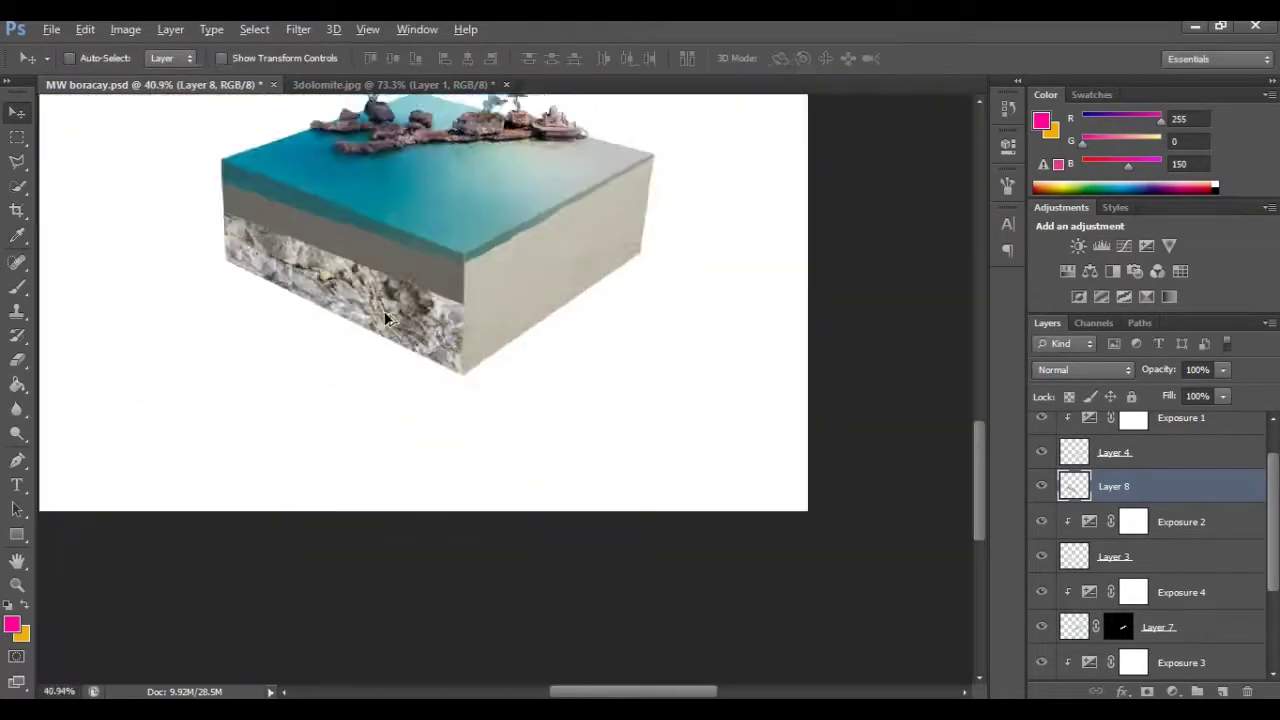
scroll(457, 317, up, 4)
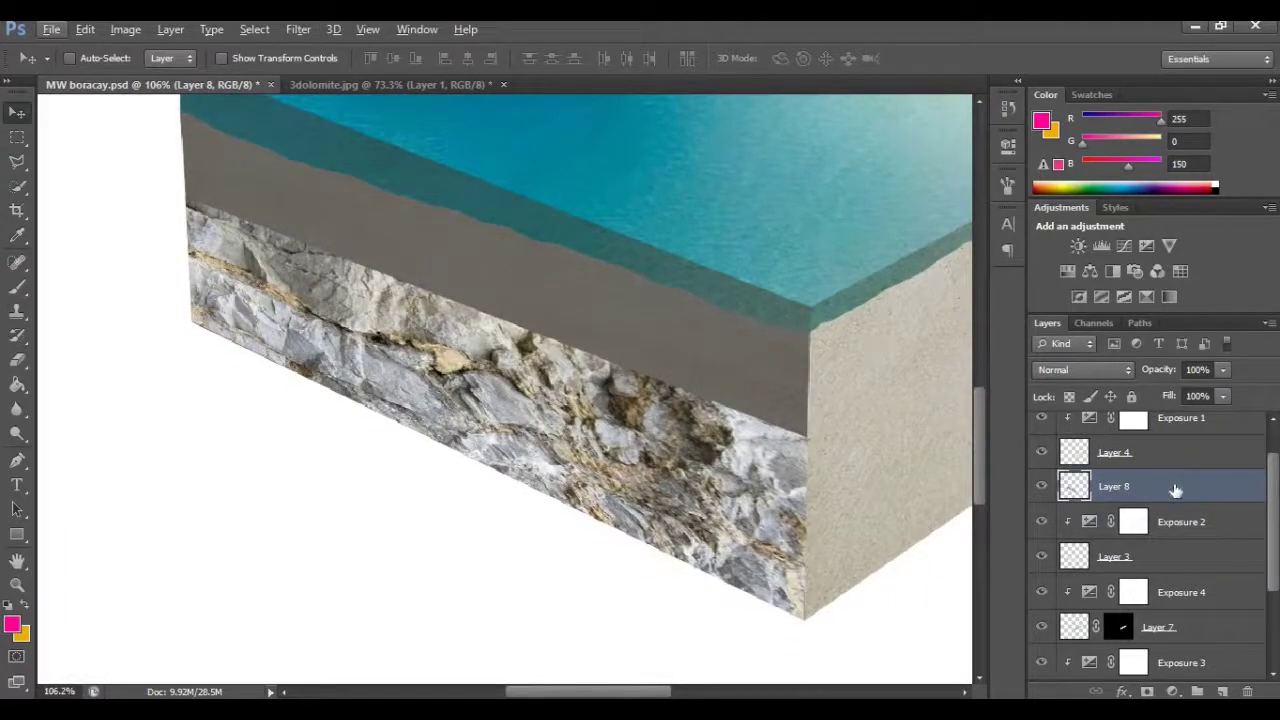
click(1140, 251)
alt+click(1148, 497)
drag(847, 240, 819, 243)
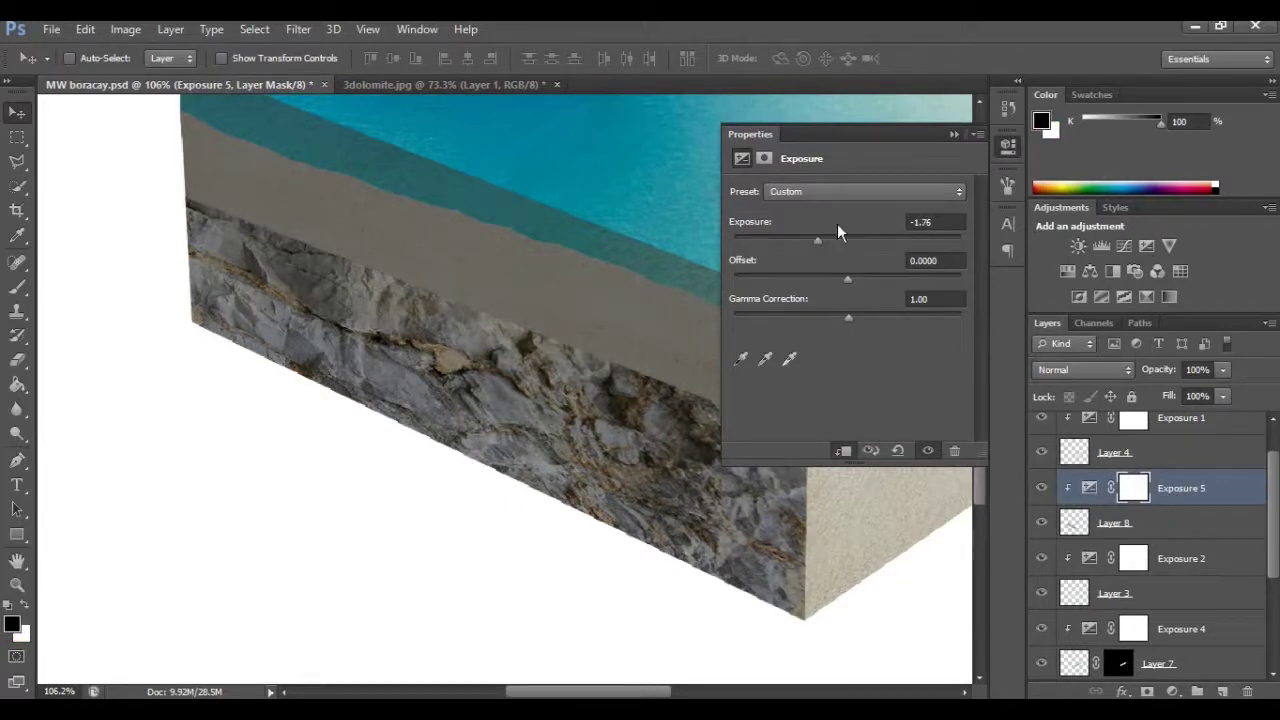
click(954, 134)
Add a Color Balance adjustment clipped to the rock layer and shift its midtones towards red and yellow
click(1090, 272)
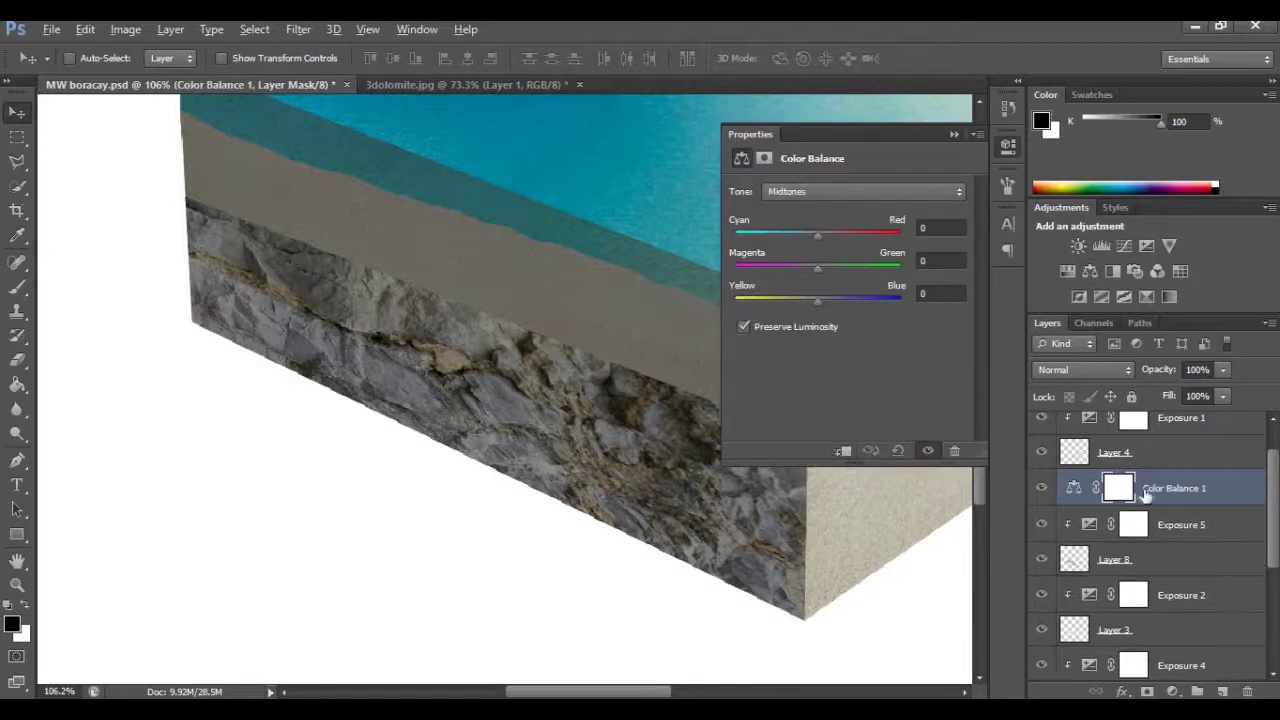
alt+click(1148, 500)
click(808, 299)
click(826, 232)
click(807, 266)
click(798, 300)
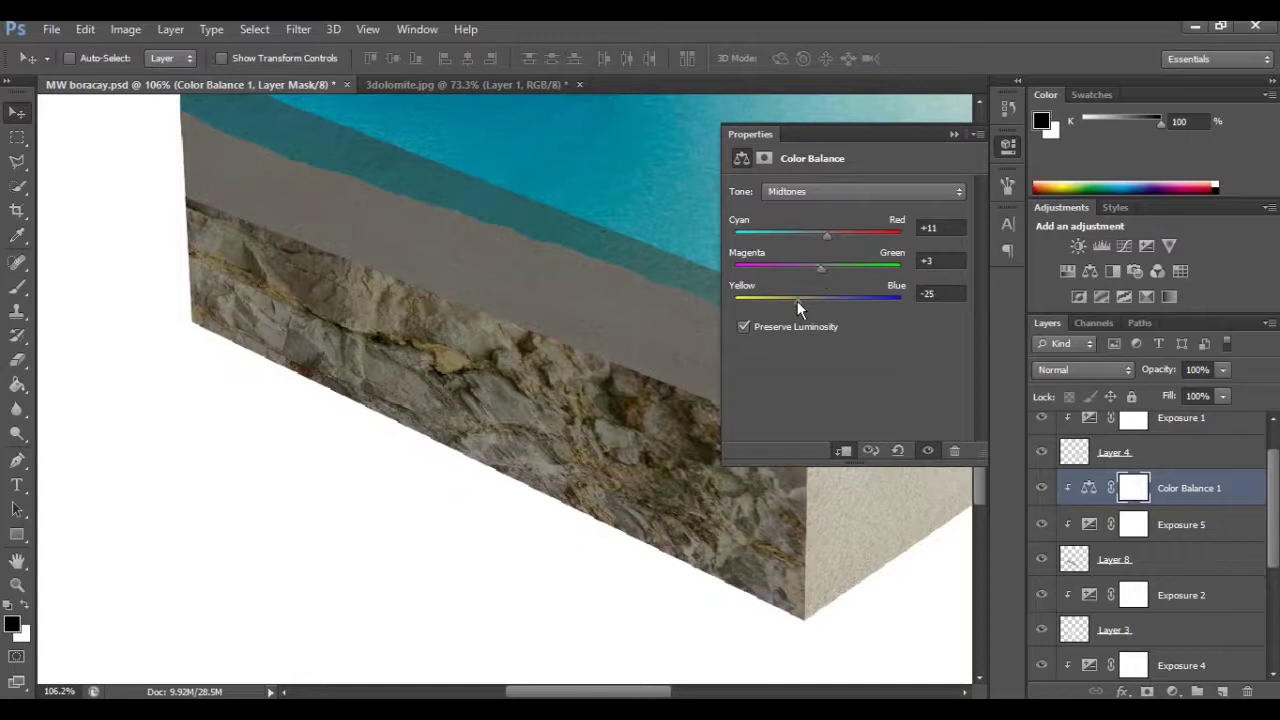
click(806, 299)
drag(834, 233, 831, 233)
click(954, 134)
Reopen the rock's Exposure 5 adjustment and lower its exposure slightly further
double_click(1090, 524)
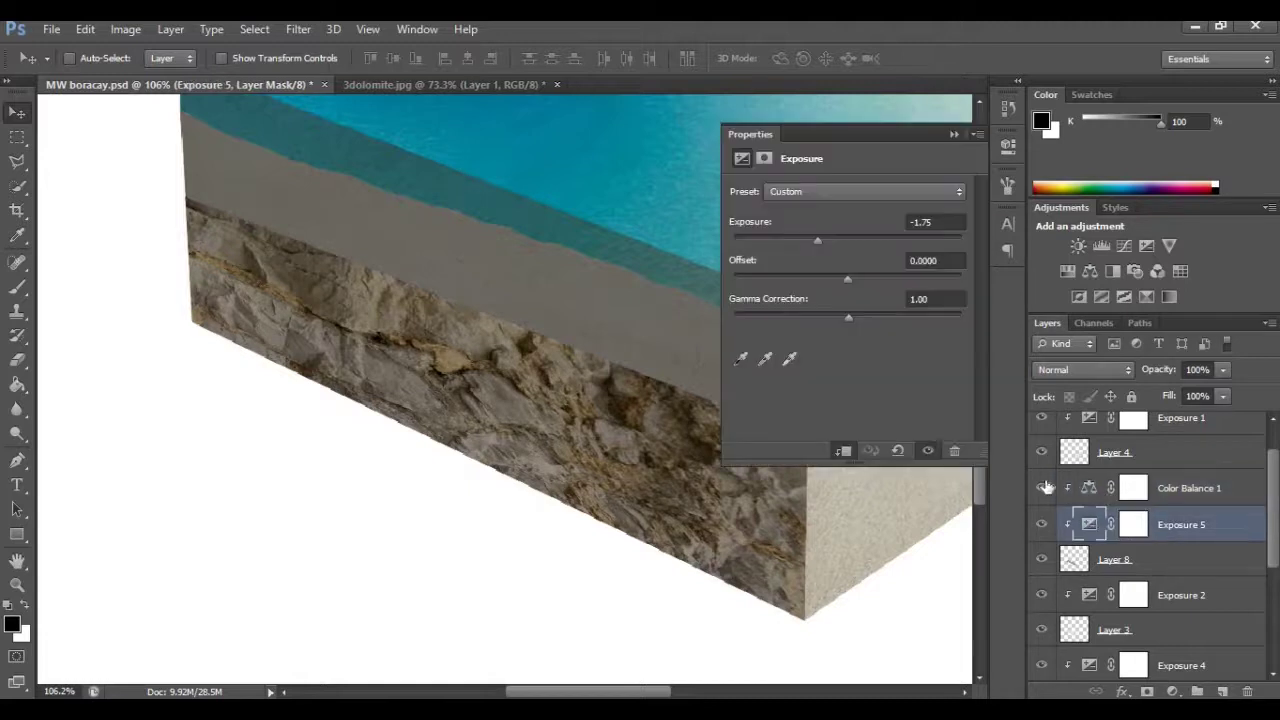
drag(804, 237, 809, 240)
click(951, 138)
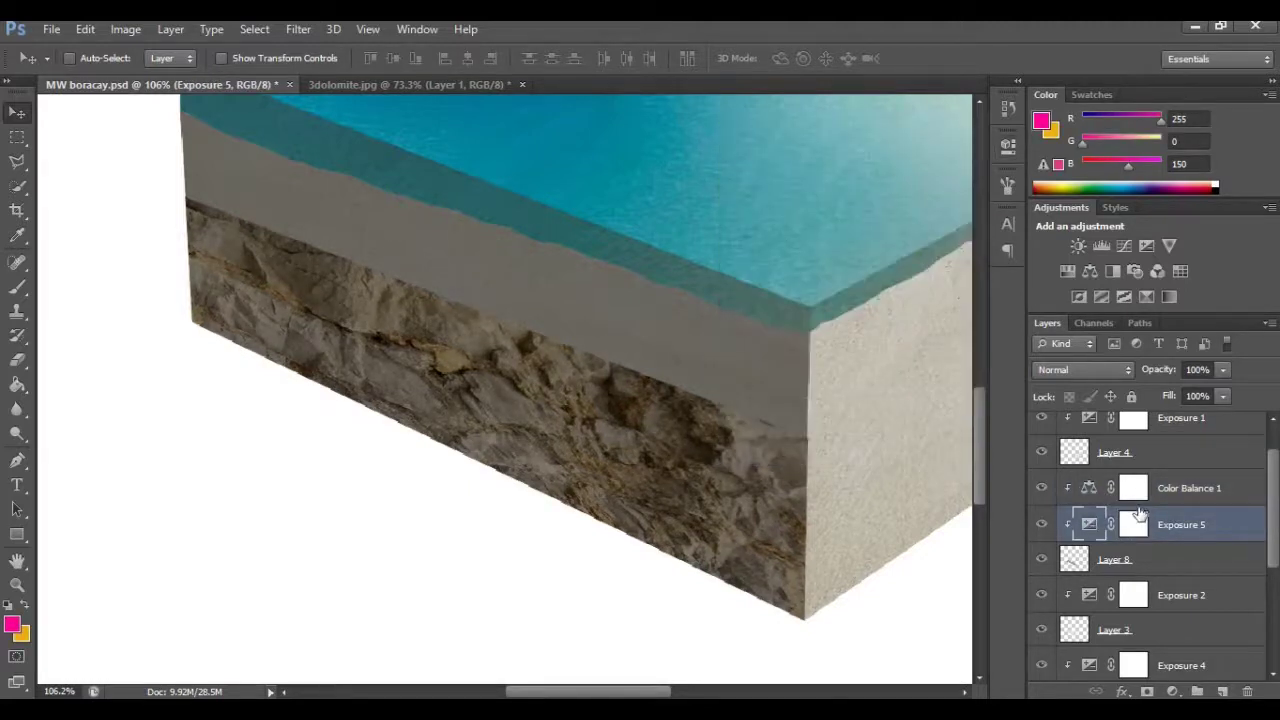
Fade the outer end of the rock's upper edge on Layer 8 using a soft 125 px Eraser at 55% opacity
click(1155, 562)
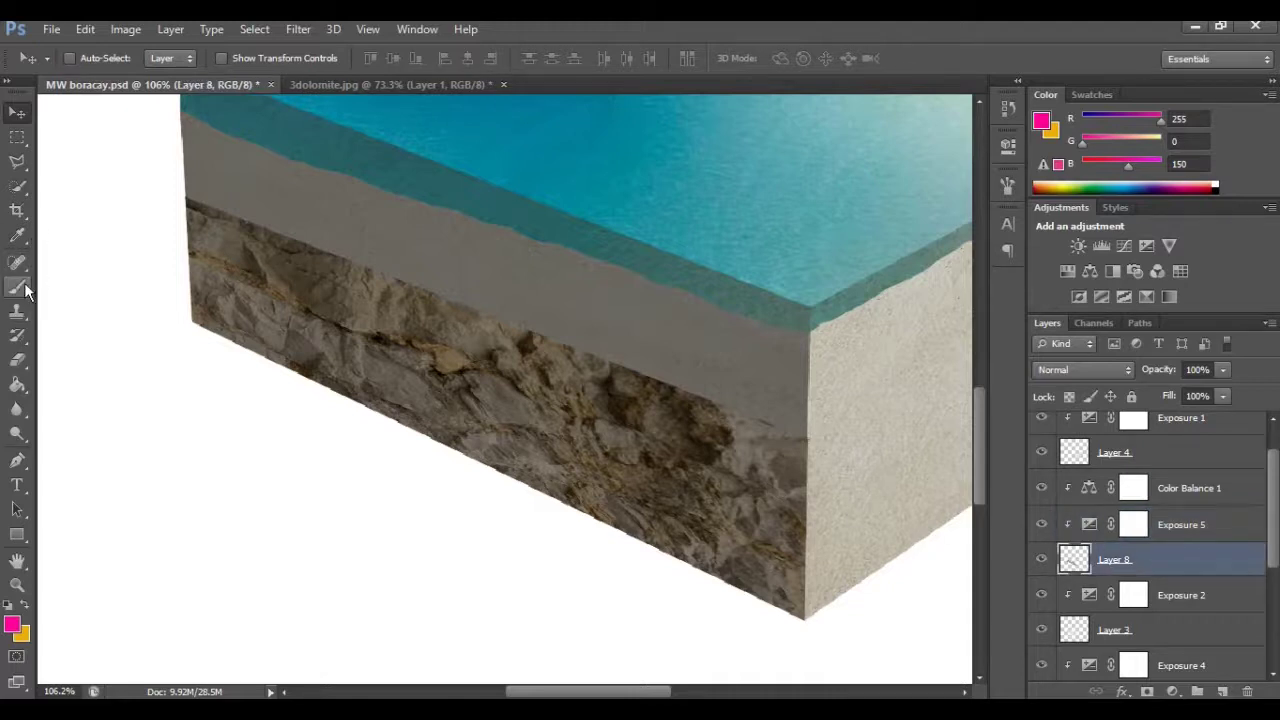
click(17, 361)
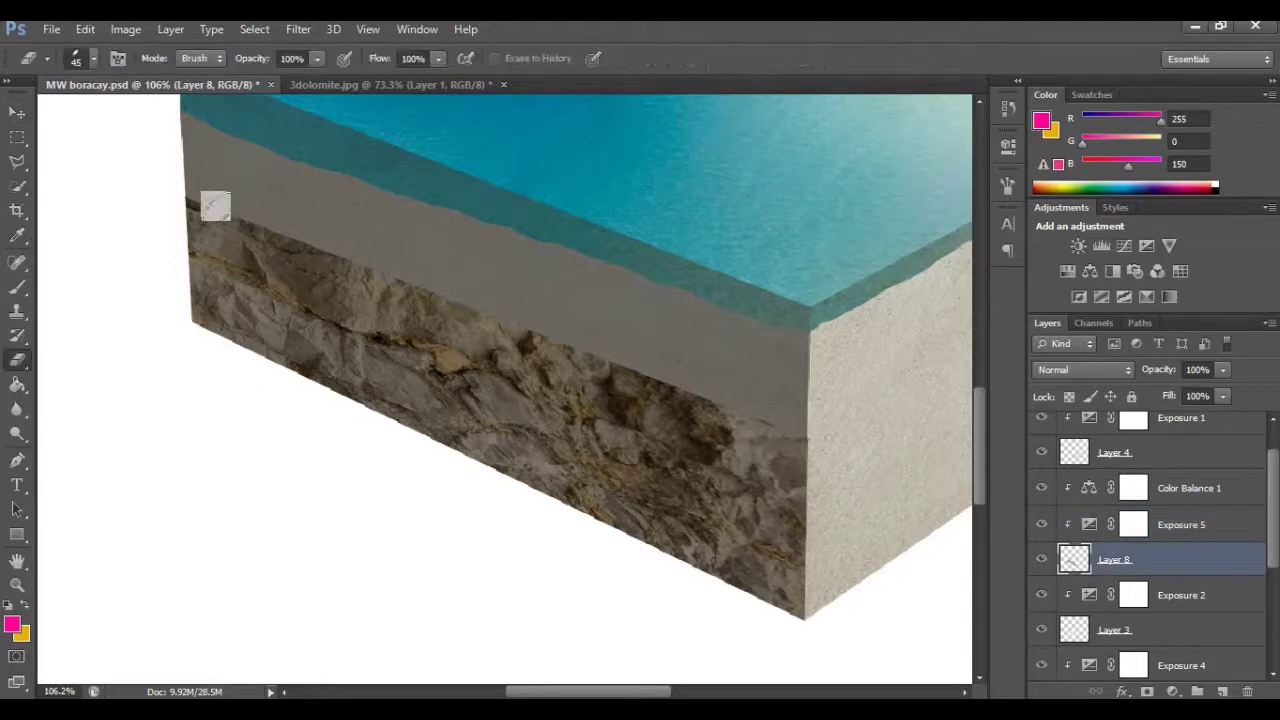
click(90, 60)
double_click(98, 207)
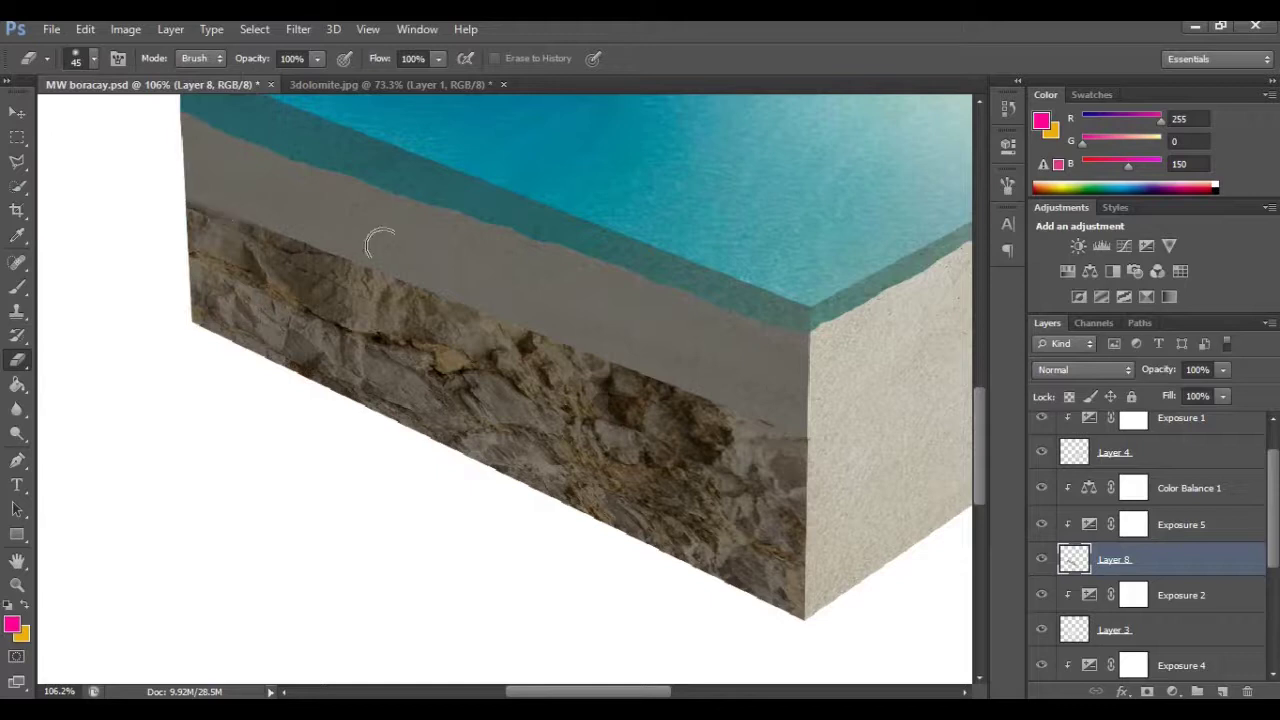
key(bracketright)
key(bracketright)
key(bracketright)
key(bracketright)
key(bracketright)
scroll(332, 210, up, 2)
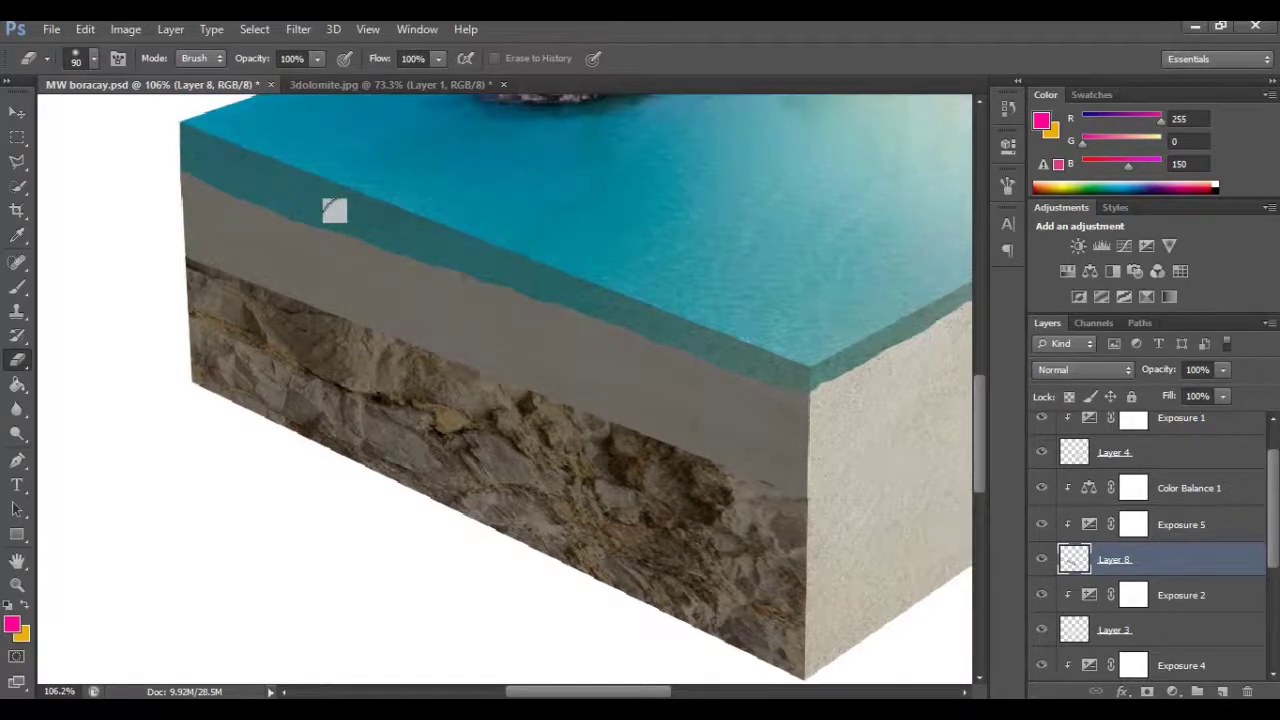
click(319, 60)
click(276, 79)
key(bracketright)
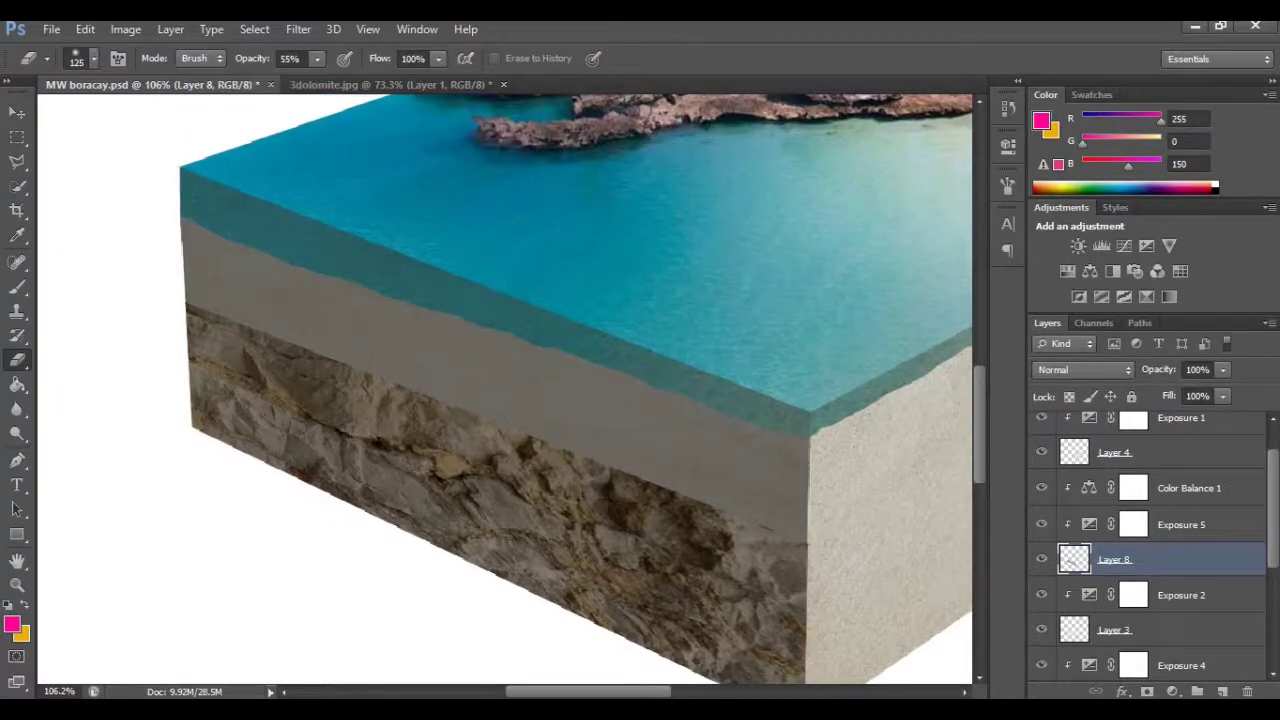
drag(188, 268, 322, 322)
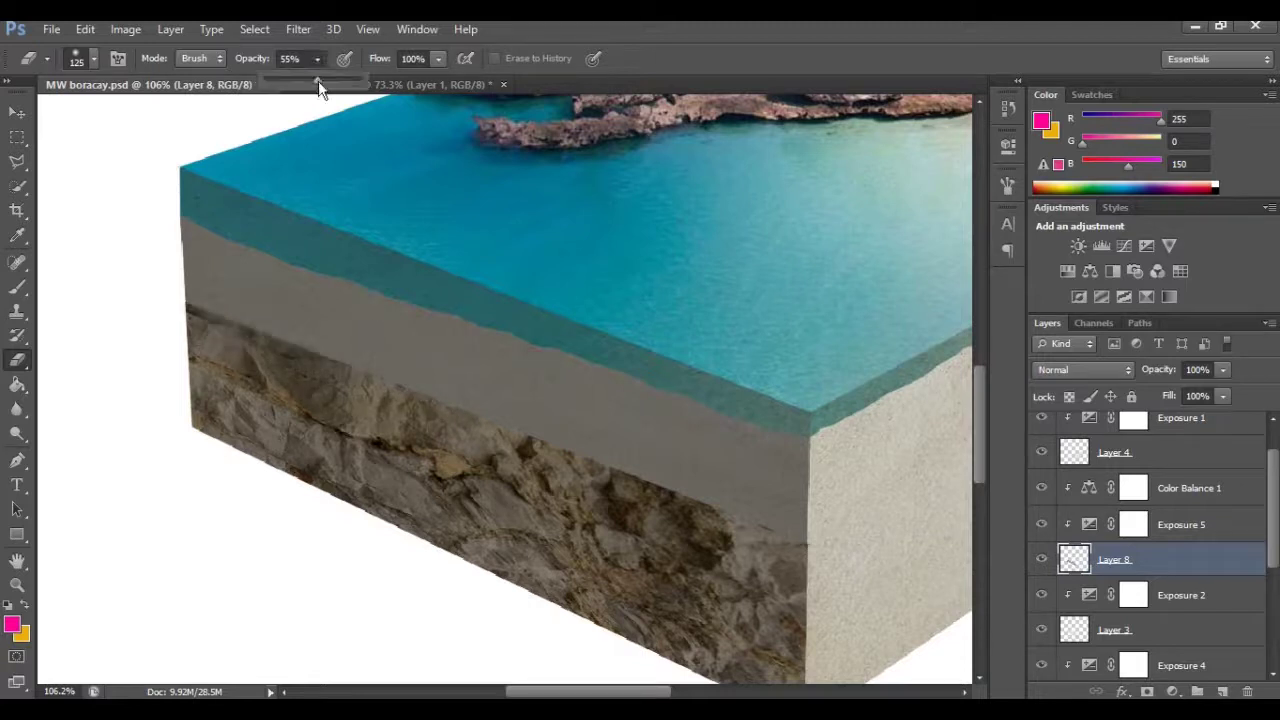
Erase along the rest of the rock's upper edge with a 175 px Eraser at 100% opacity to blend it into the sand
key(Return)
key(bracketright)
key(bracketright)
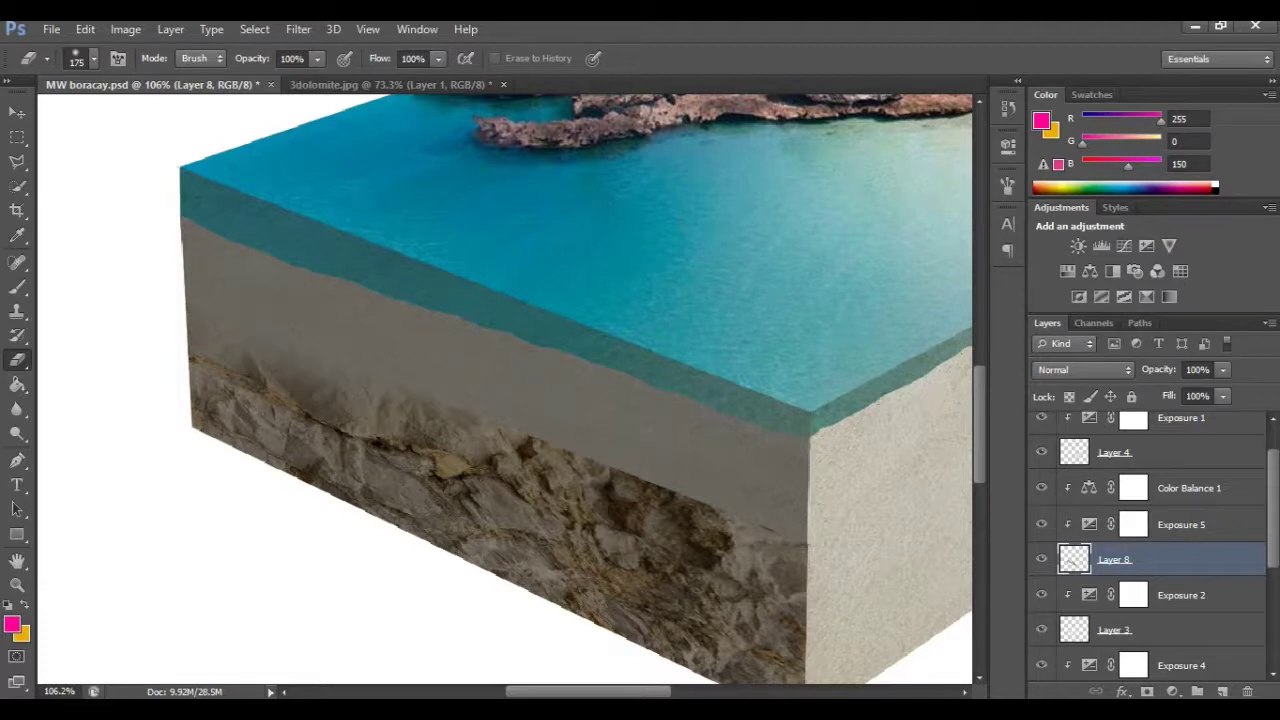
mouse_move(530, 445)
mouse_down()
mouse_move(650, 492)
mouse_move(720, 540)
mouse_move(700, 530)
mouse_up()
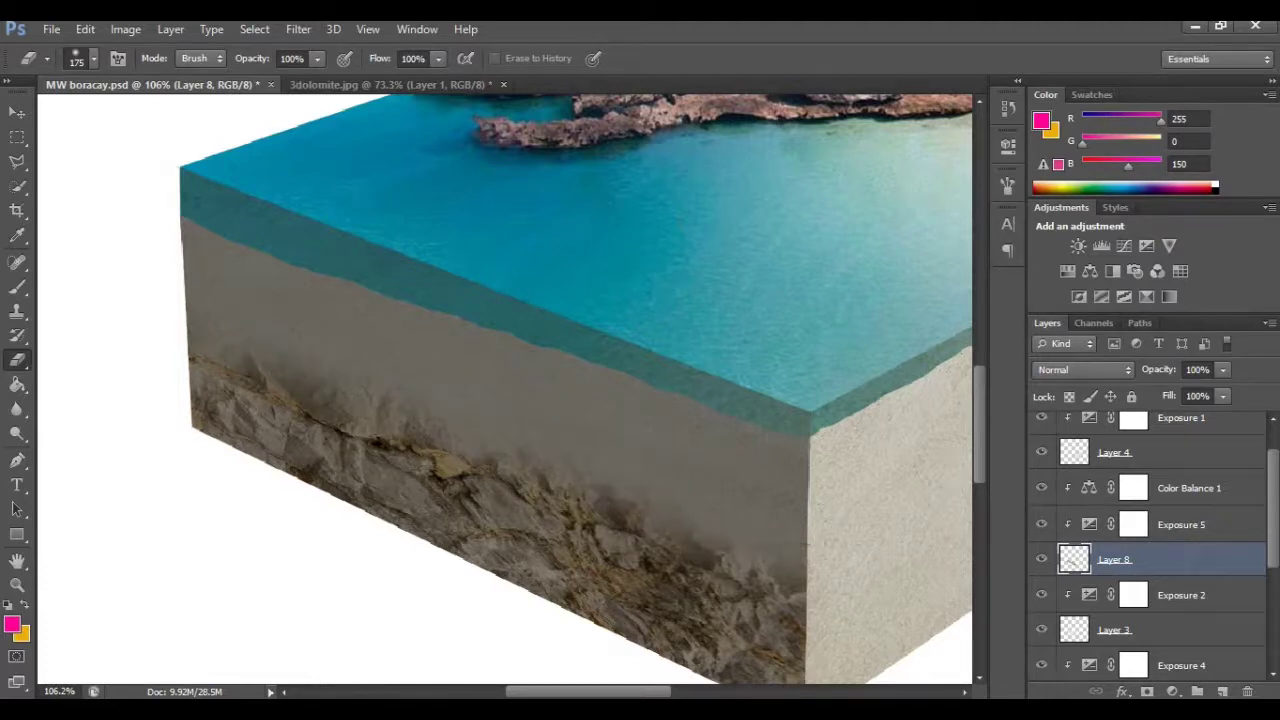
Lower the Eraser's opacity to 15% and lightly fade the rock along the whole face
scroll(575, 388, down, 2)
click(317, 59)
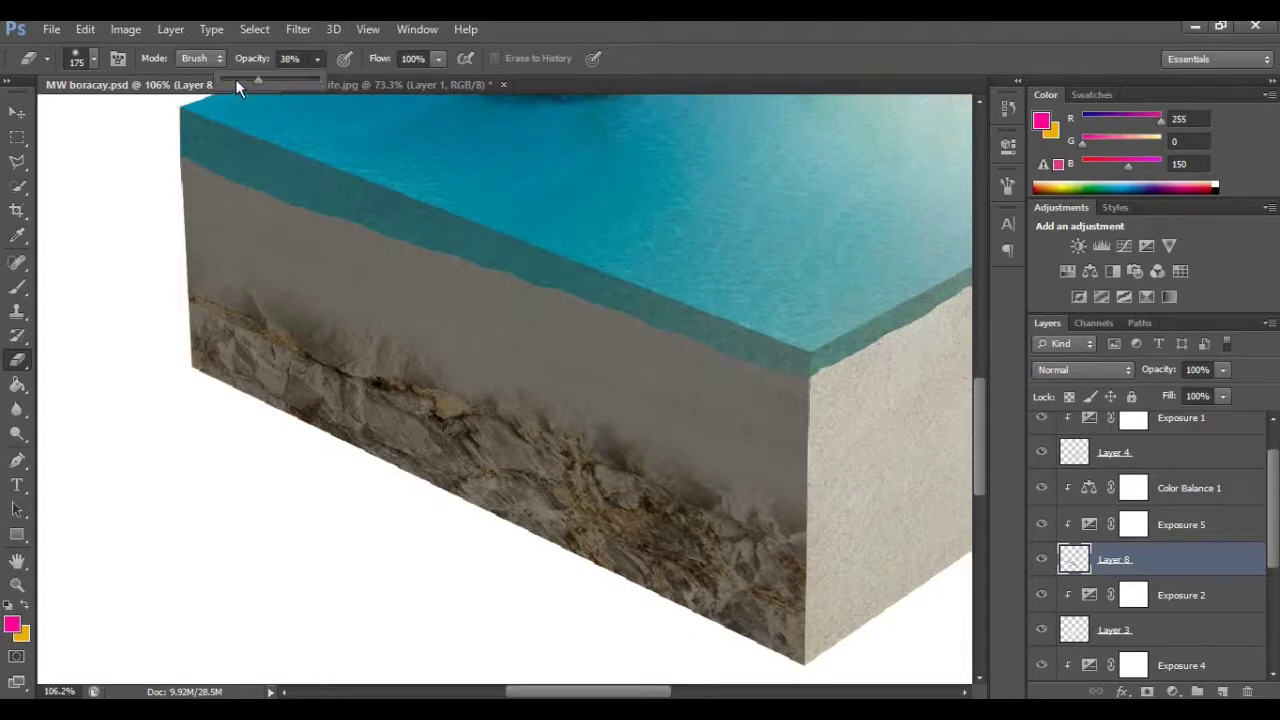
click(236, 79)
drag(215, 335, 780, 600)
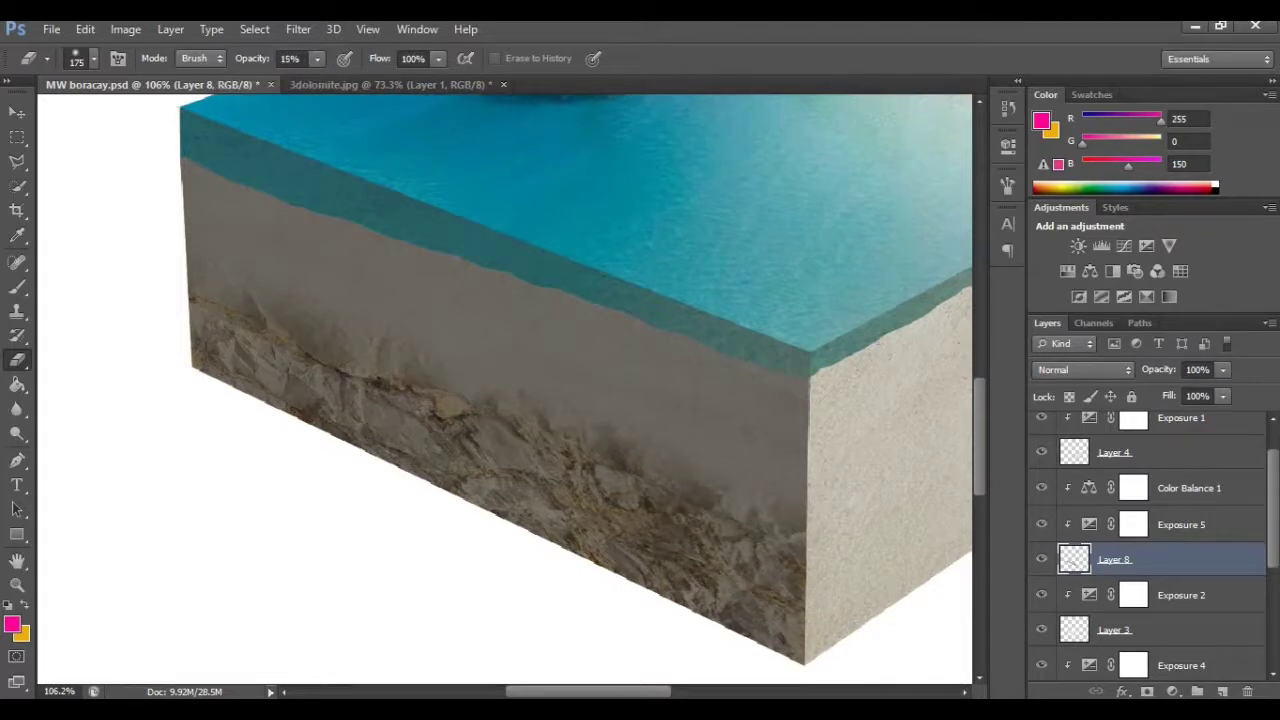
Examine the blended rock layer up close and within the whole cube
scroll(430, 338, down, 5)
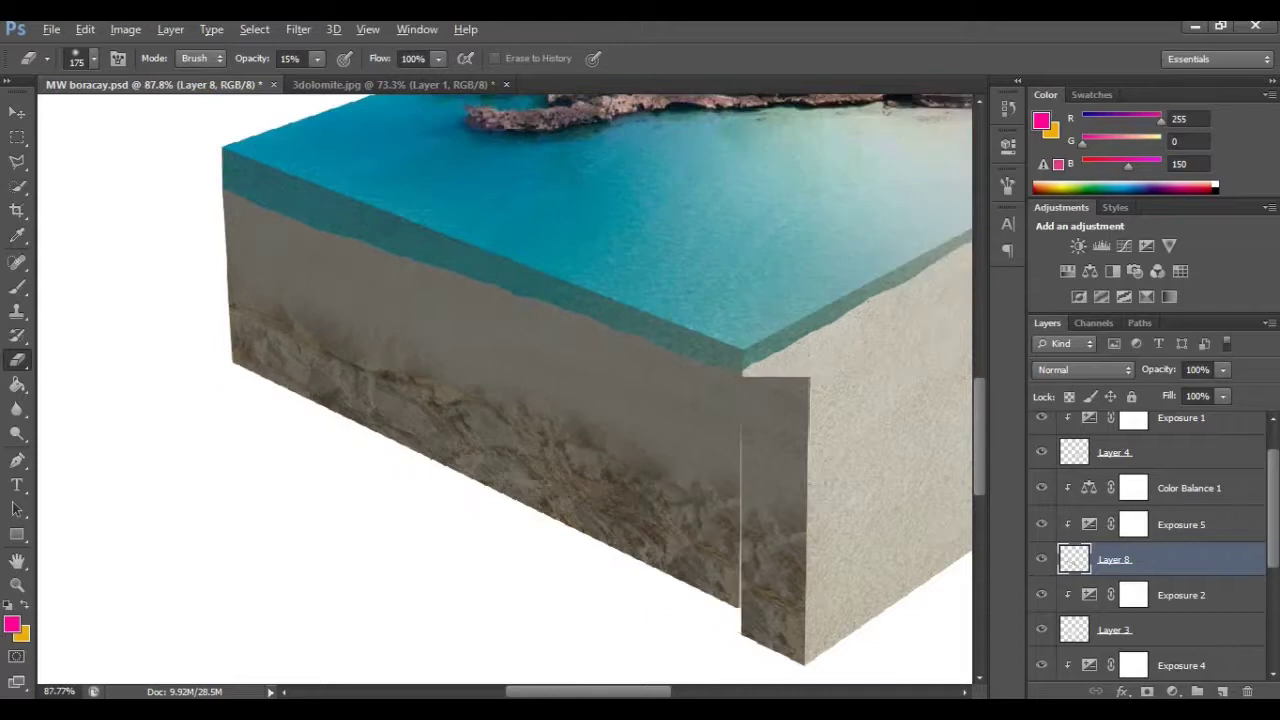
scroll(368, 338, up, 3)
scroll(325, 316, up, 5)
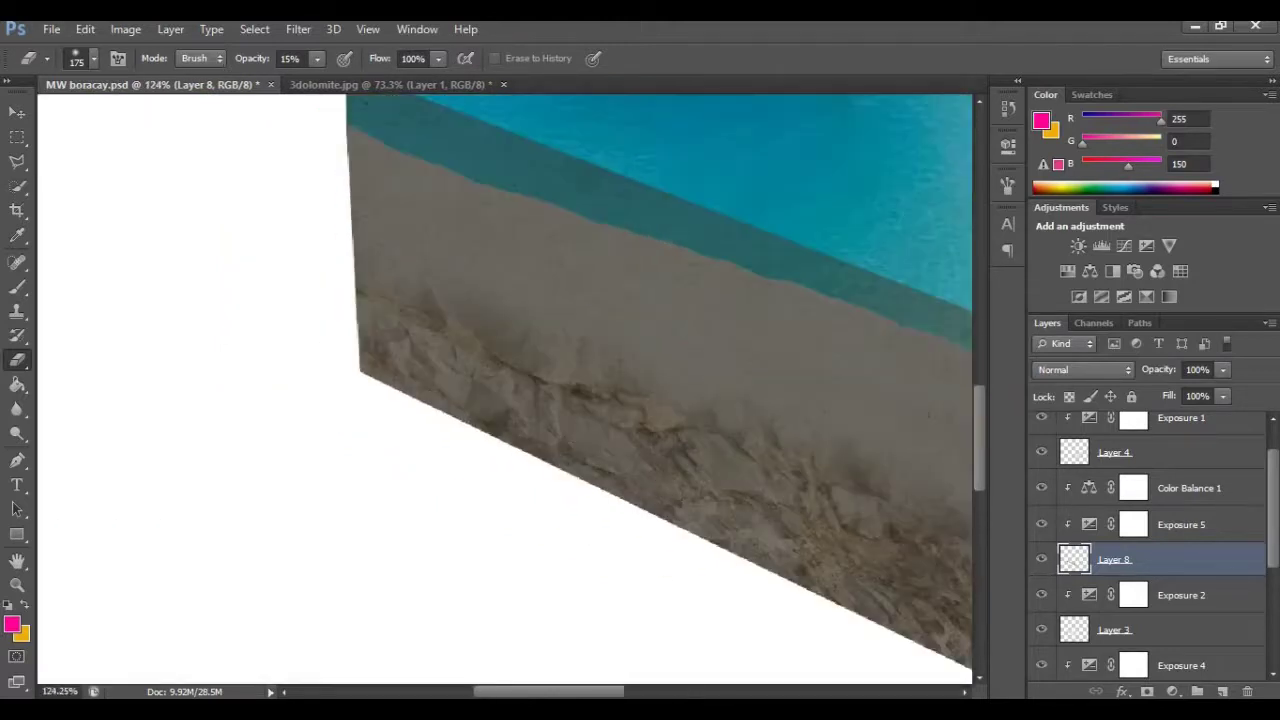
scroll(325, 316, down, 2)
scroll(325, 316, down, 4)
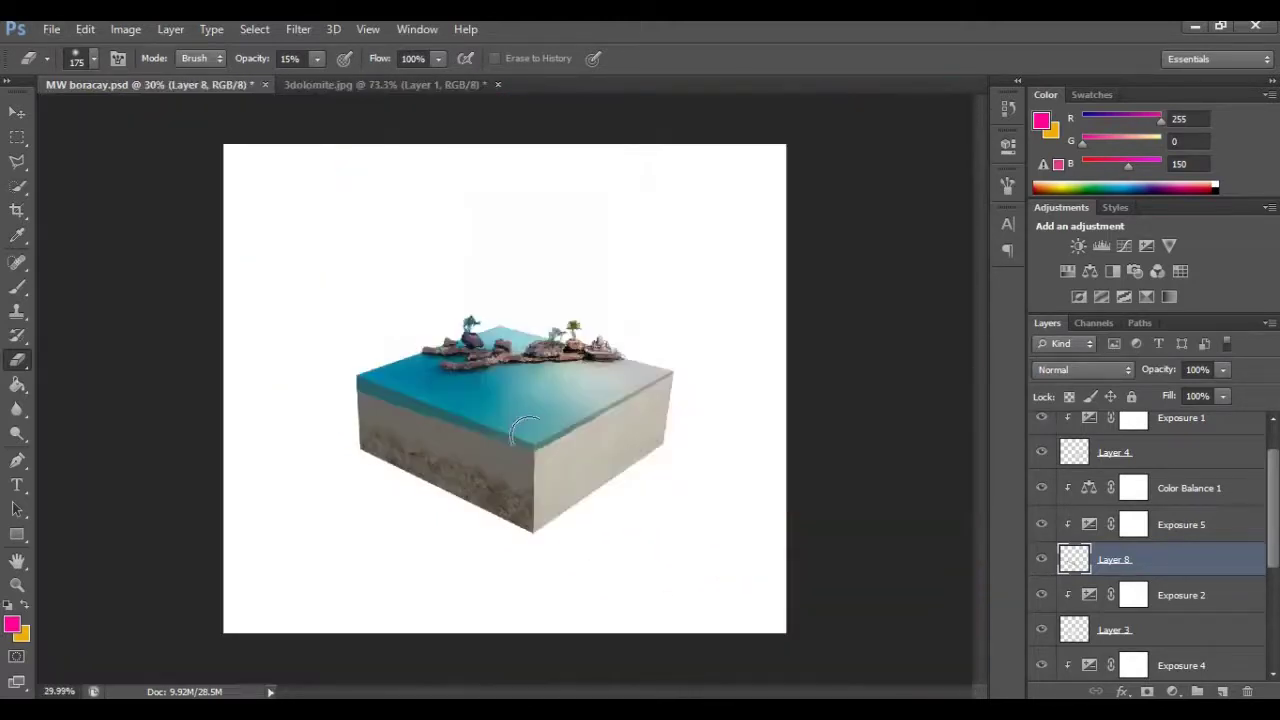
scroll(500, 430, up, 1)
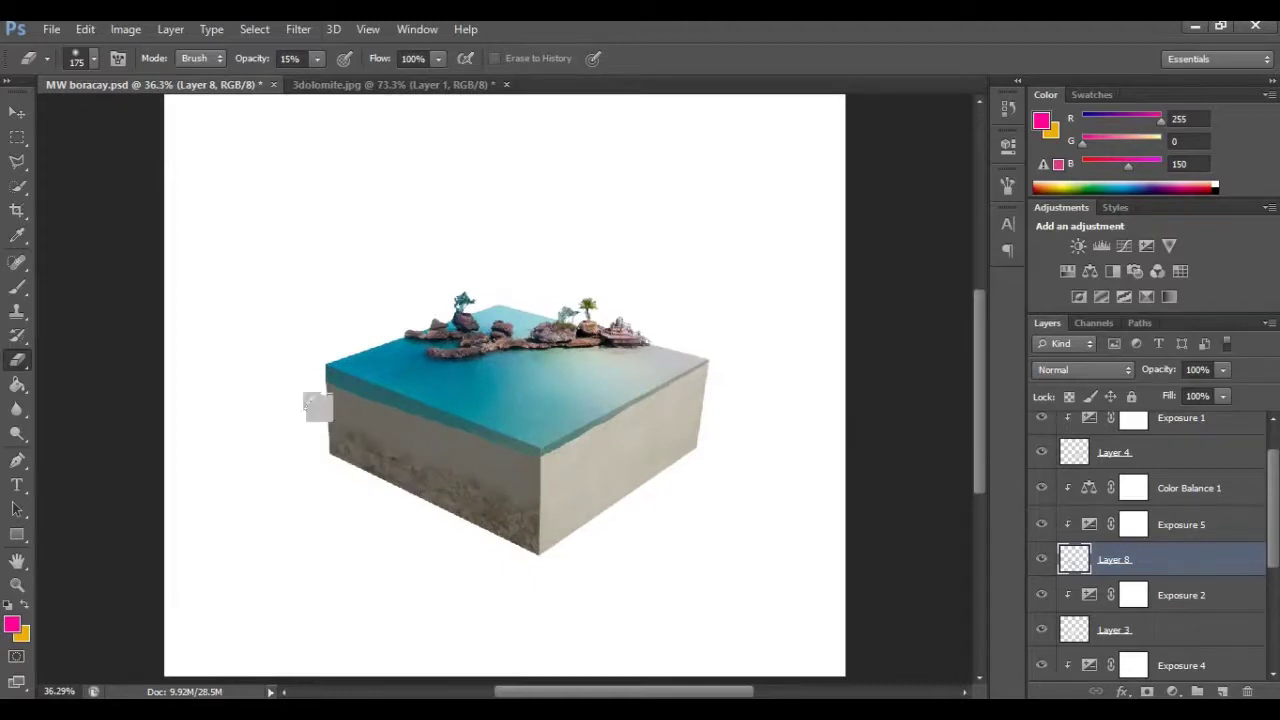
scroll(600, 514, up, 1)
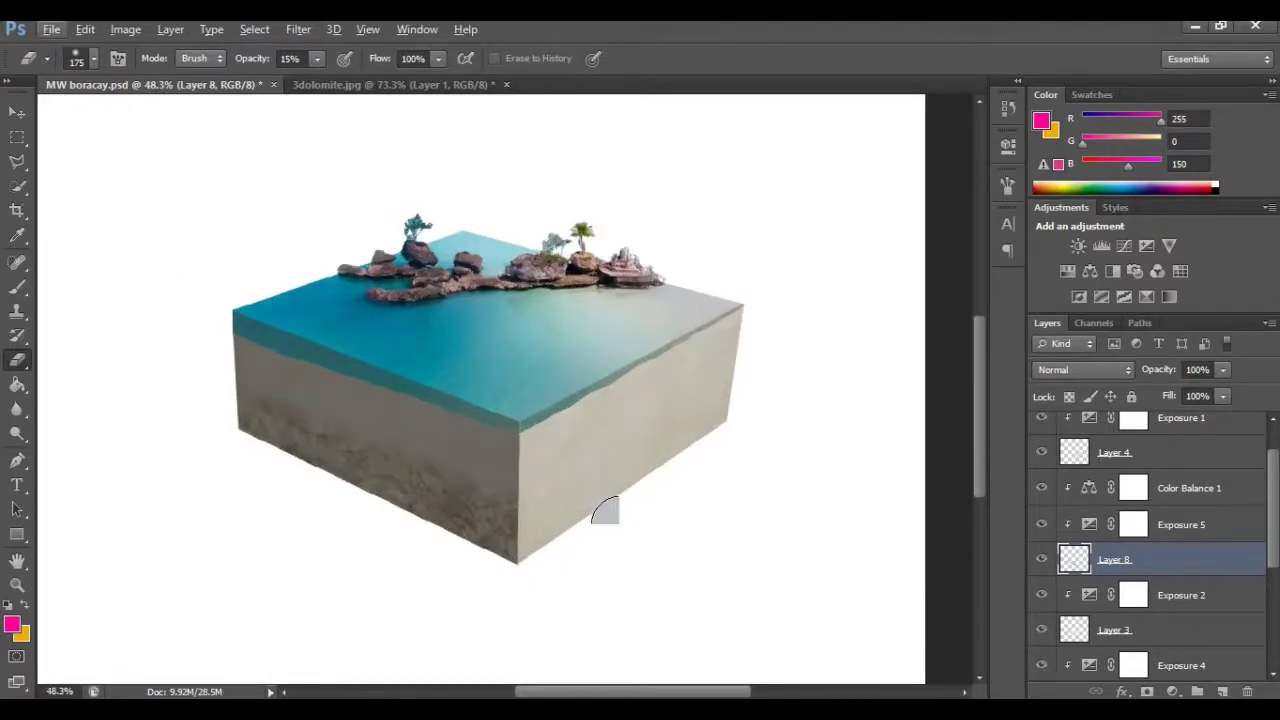
scroll(634, 509, down, 3)
scroll(634, 509, up, 1)
Toggle Layer 4's visibility to check which face it holds, and select that layer
key(v)
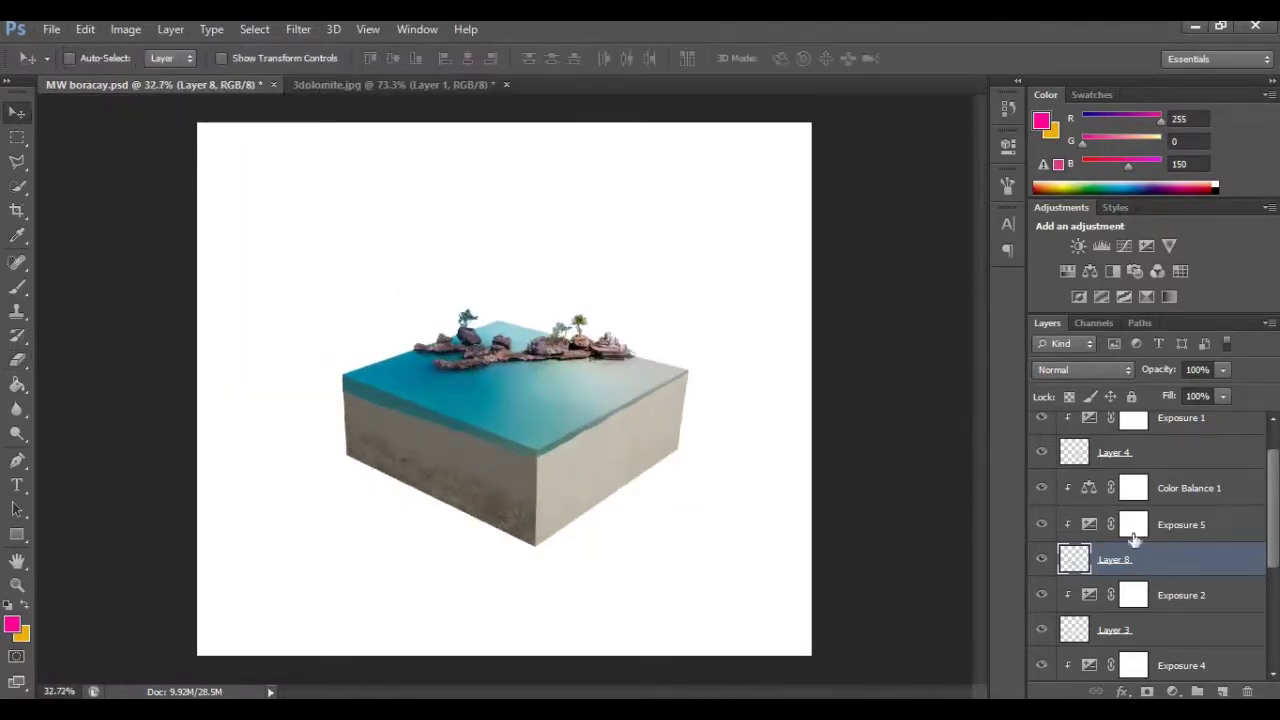
scroll(1120, 520, up, 2)
click(1041, 499)
click(1041, 499)
click(1158, 505)
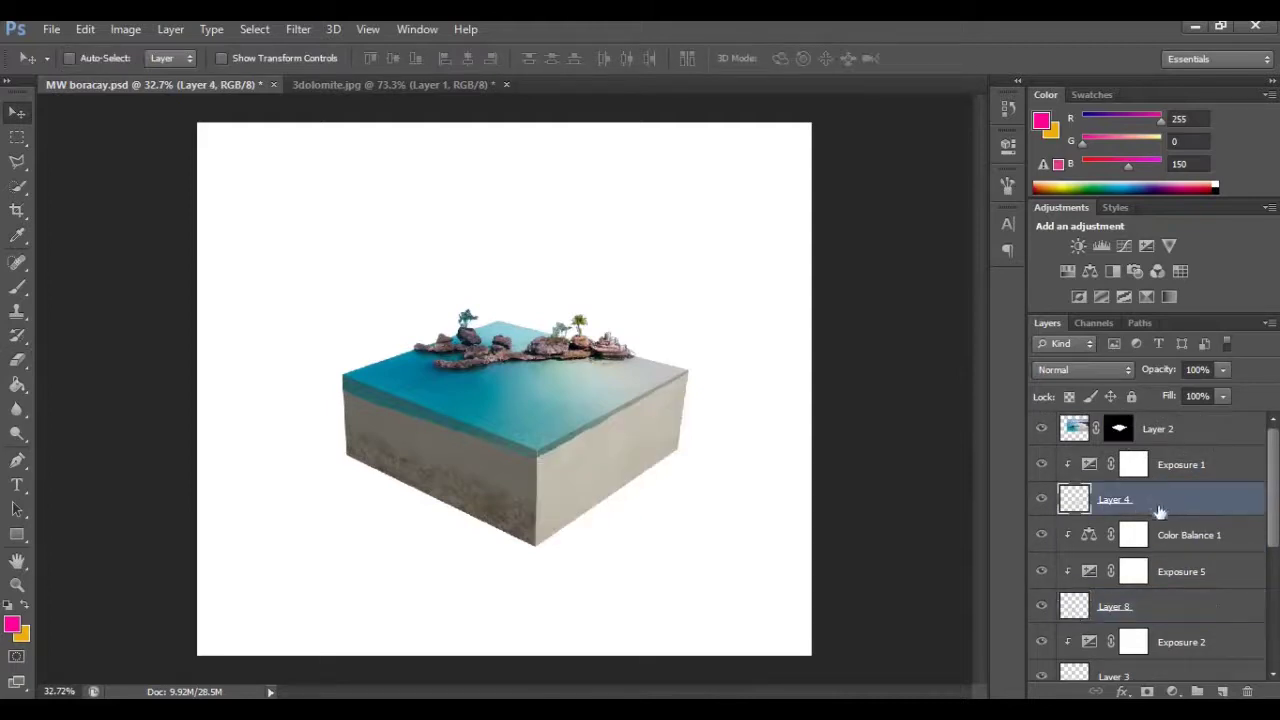
Switch to 3dolomite.jpg, merge its rock layer down and copy the photo's left-hand strip to a new layer
click(396, 80)
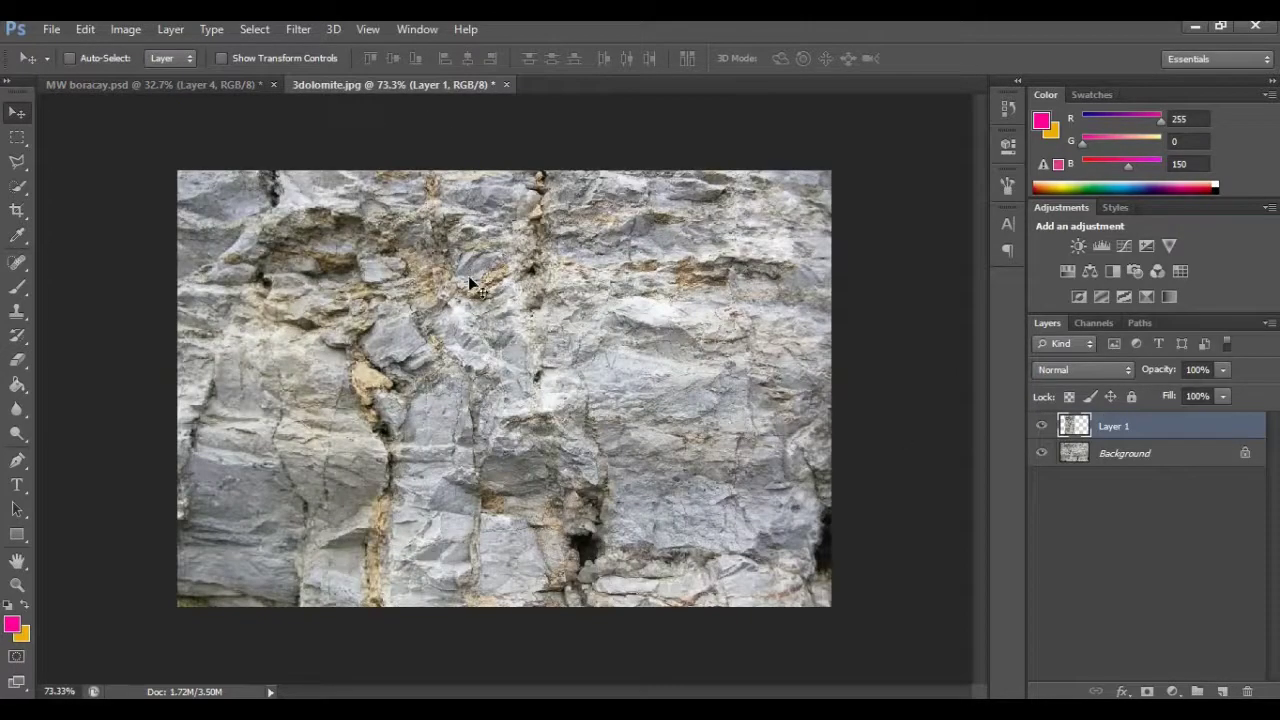
key(ctrl+e)
key(m)
drag(178, 164, 370, 610)
key(ctrl+j)
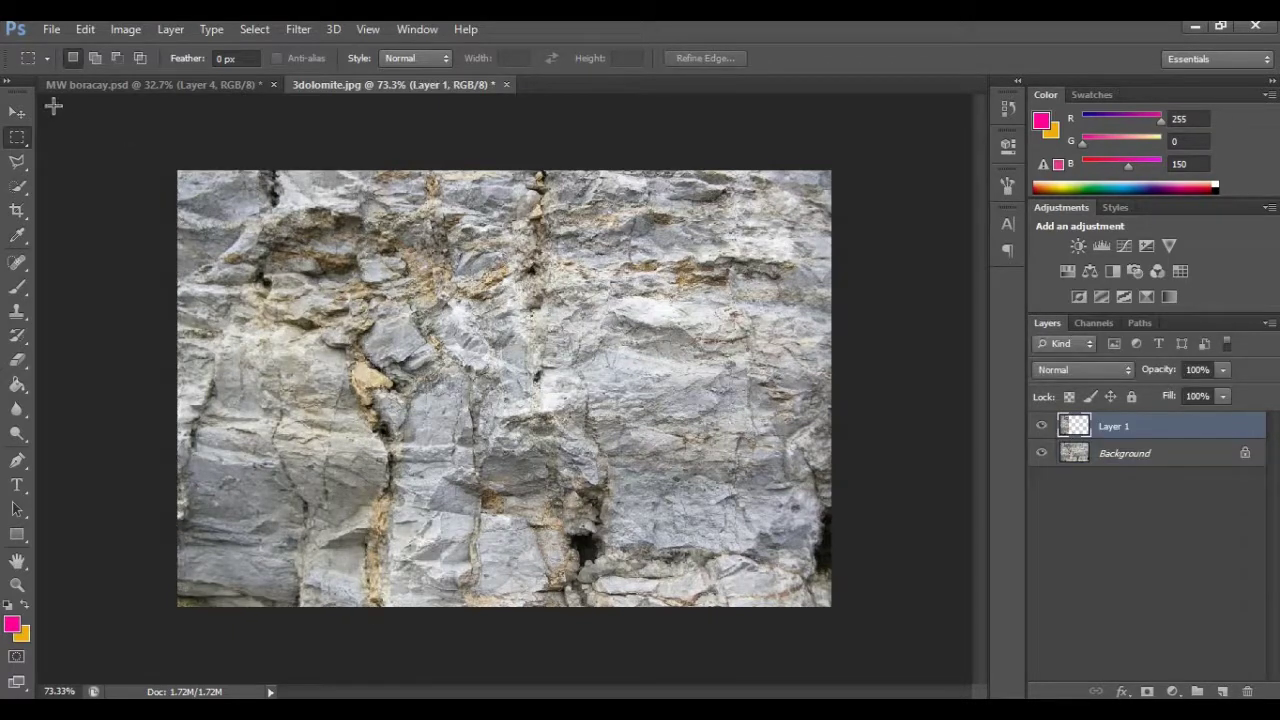
Bring the rock strip into MW boracay.psd over the light sand face, unclipped and stacked directly above Exposure 1
key(v)
drag(214, 246, 605, 460)
drag(1108, 491, 1160, 458)
drag(636, 452, 652, 488)
alt+click(1152, 479)
Rotate the rock strip by about 65.66° and position it over the lower part of the light sand face
scroll(687, 505, up, 3)
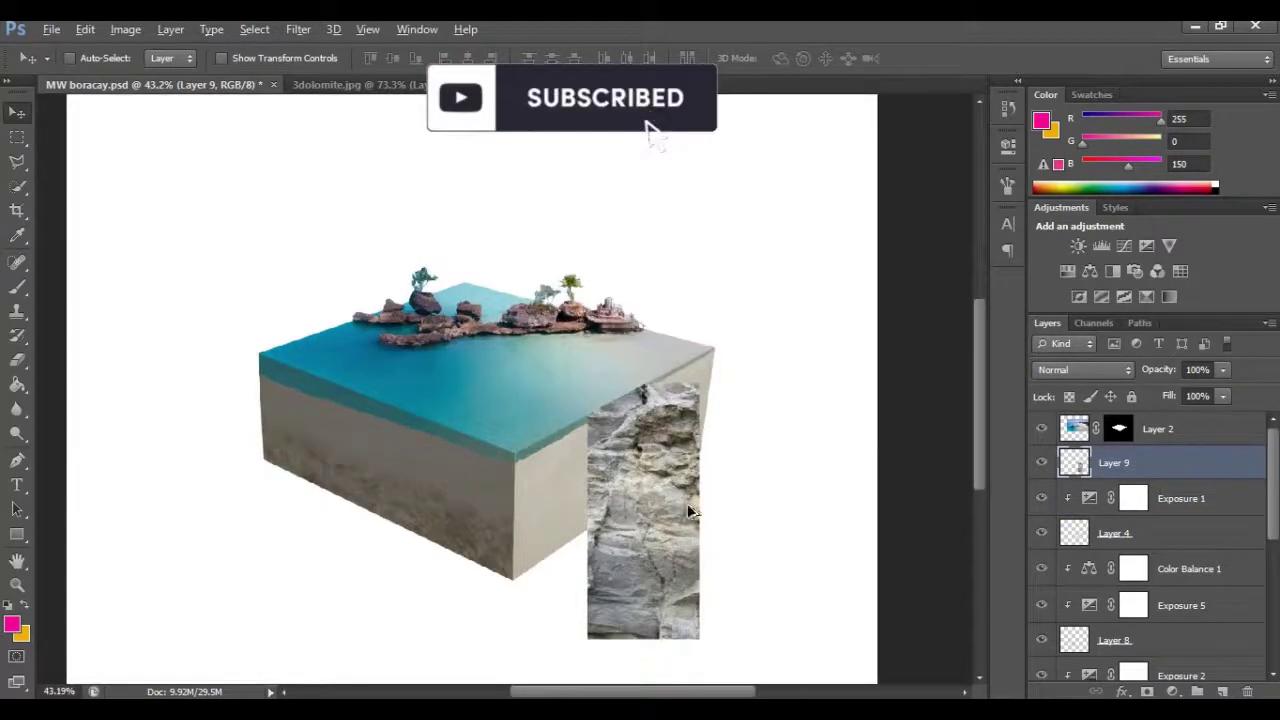
scroll(687, 510, up, 3)
drag(721, 248, 840, 464)
drag(696, 465, 649, 417)
scroll(647, 441, up, 4)
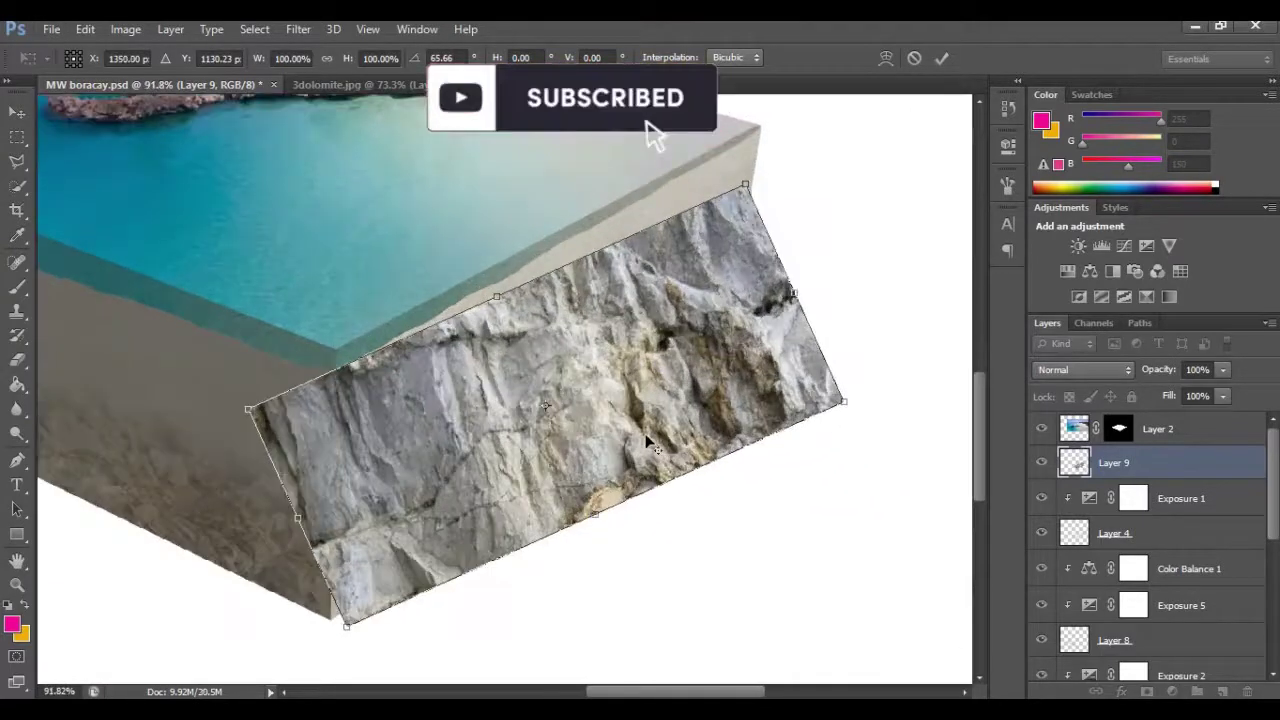
Distort the rock strip so its two inner corners meet the cube's front vertical edge
right_click(562, 419)
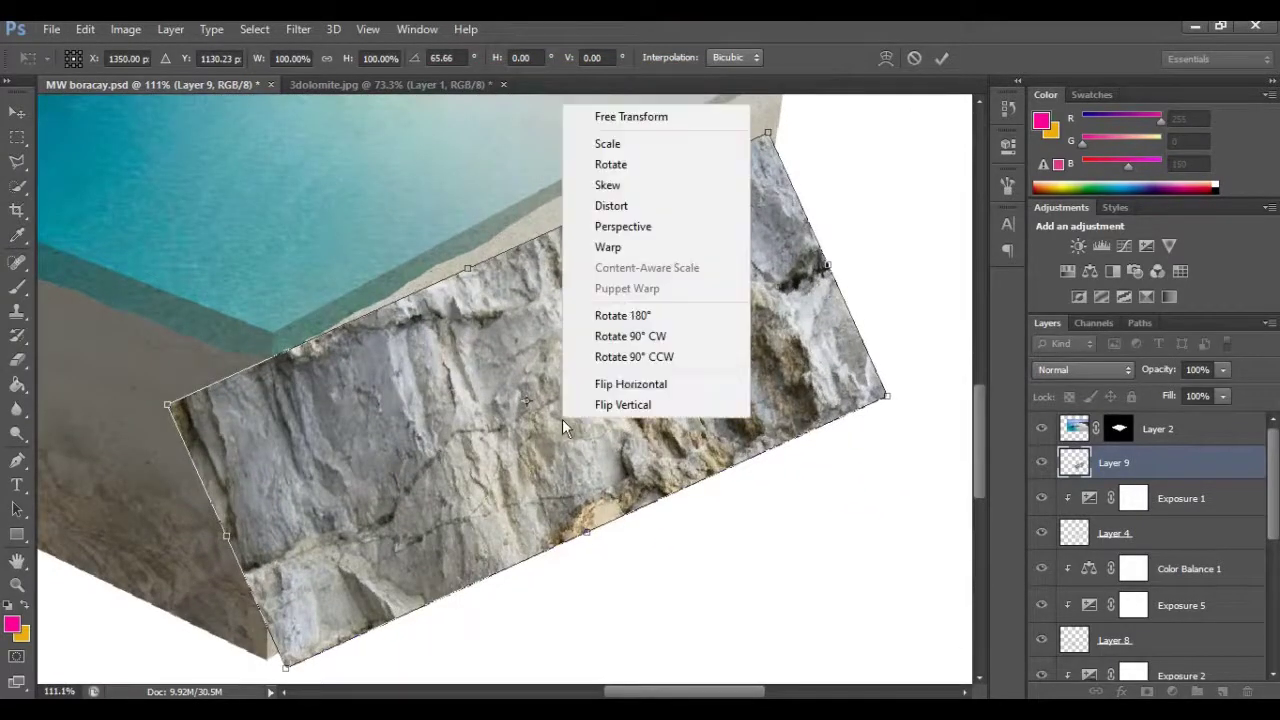
click(625, 206)
drag(168, 405, 289, 451)
scroll(285, 541, up, 2)
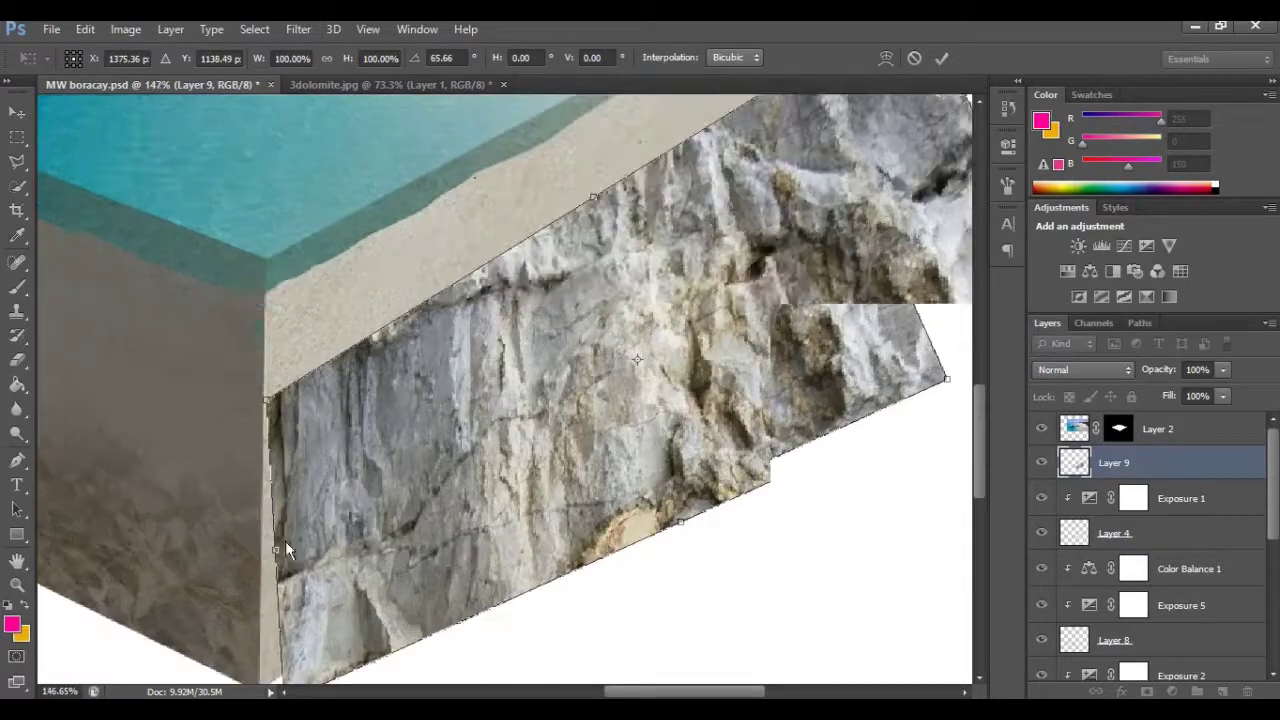
scroll(290, 555, down, 2)
drag(285, 594, 262, 587)
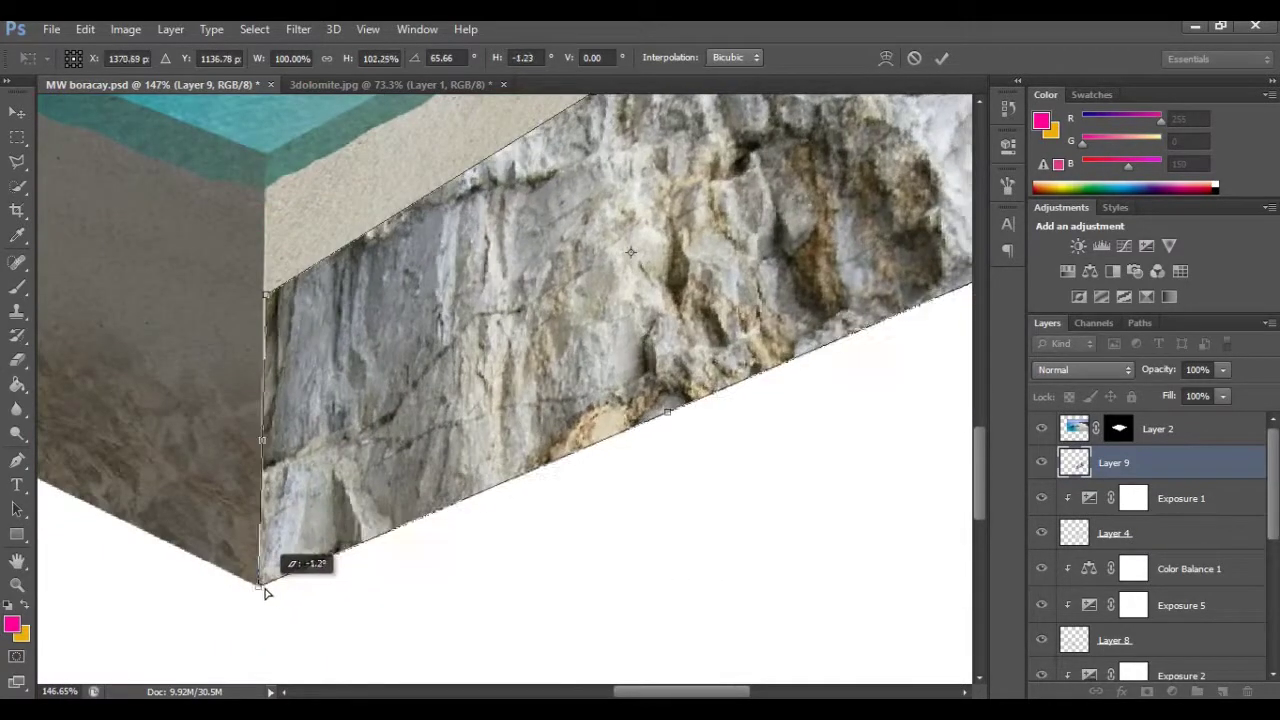
drag(263, 296, 260, 304)
Fit the rock strip's outer corners to the face's far vertical edge and apply the transform
scroll(449, 348, right, 4)
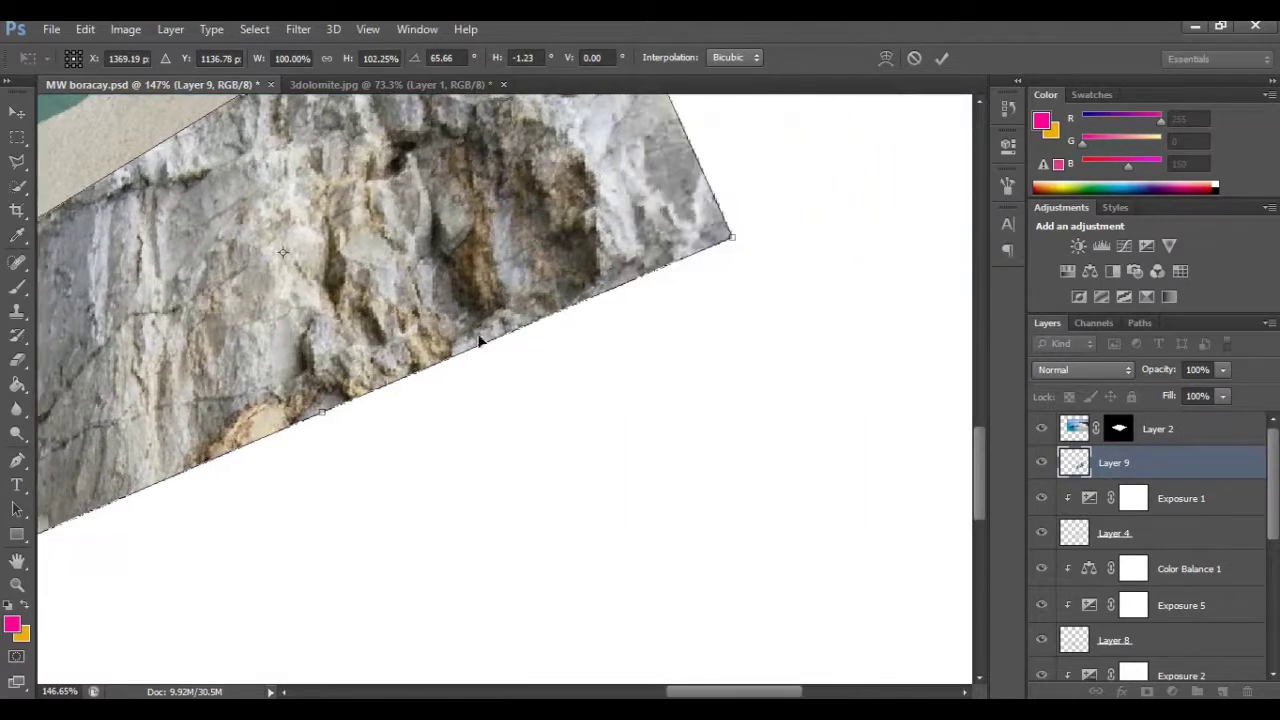
scroll(450, 350, up, 5)
drag(724, 503, 553, 422)
drag(578, 166, 586, 167)
scroll(329, 534, left, 6)
scroll(287, 525, down, 5)
scroll(250, 510, down, 3)
scroll(251, 394, up, 1)
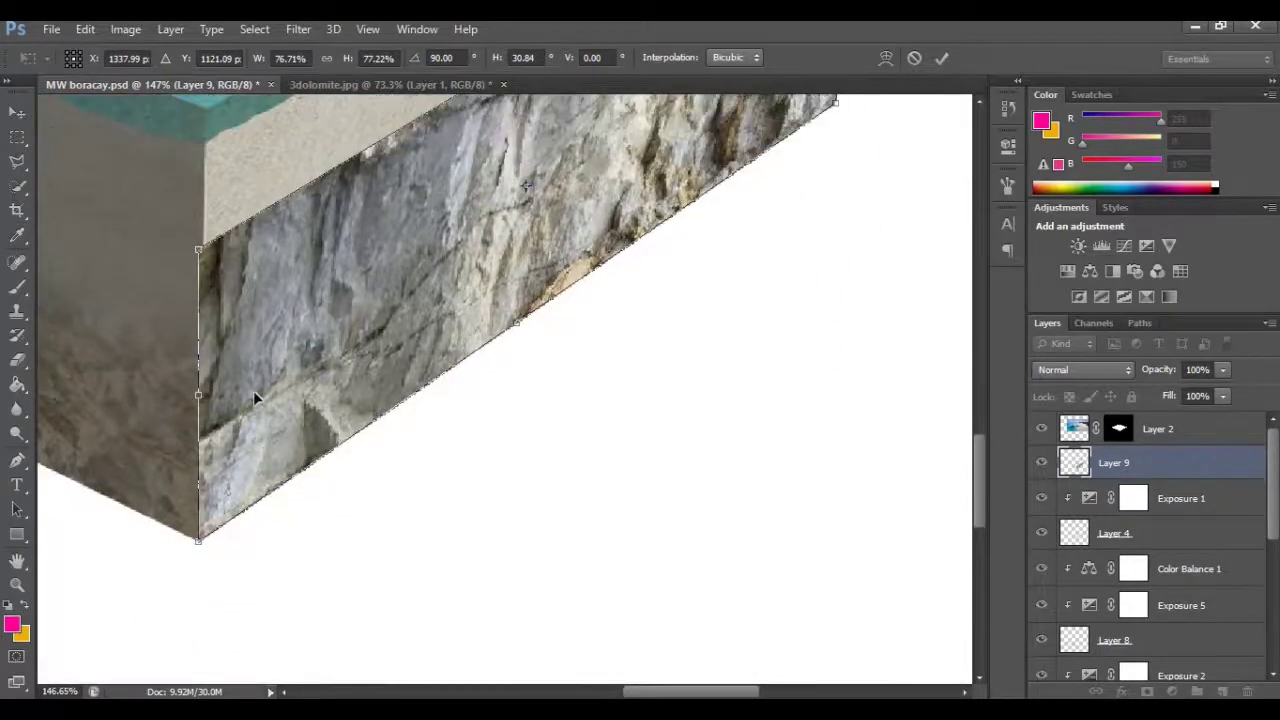
key(Return)
Add an Exposure adjustment clipped to the rock on Layer 9 and set its exposure to -0.28
scroll(313, 385, down, 5)
scroll(425, 232, up, 2)
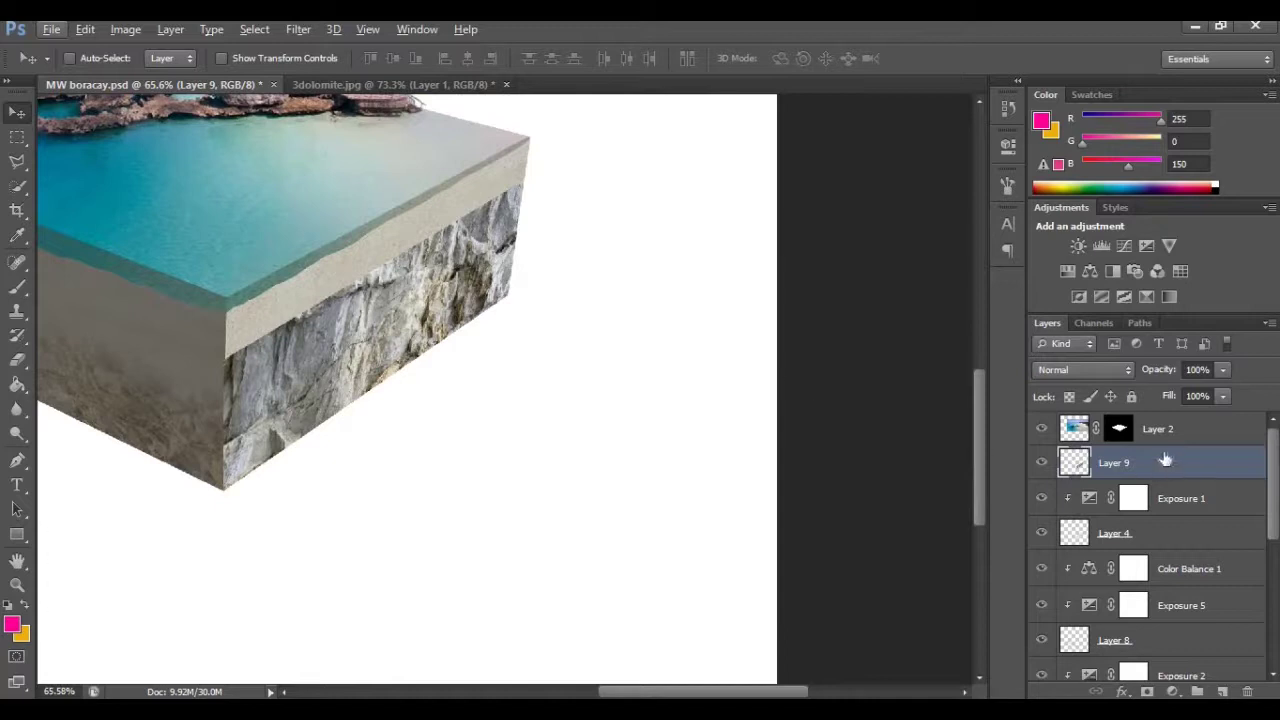
click(1147, 245)
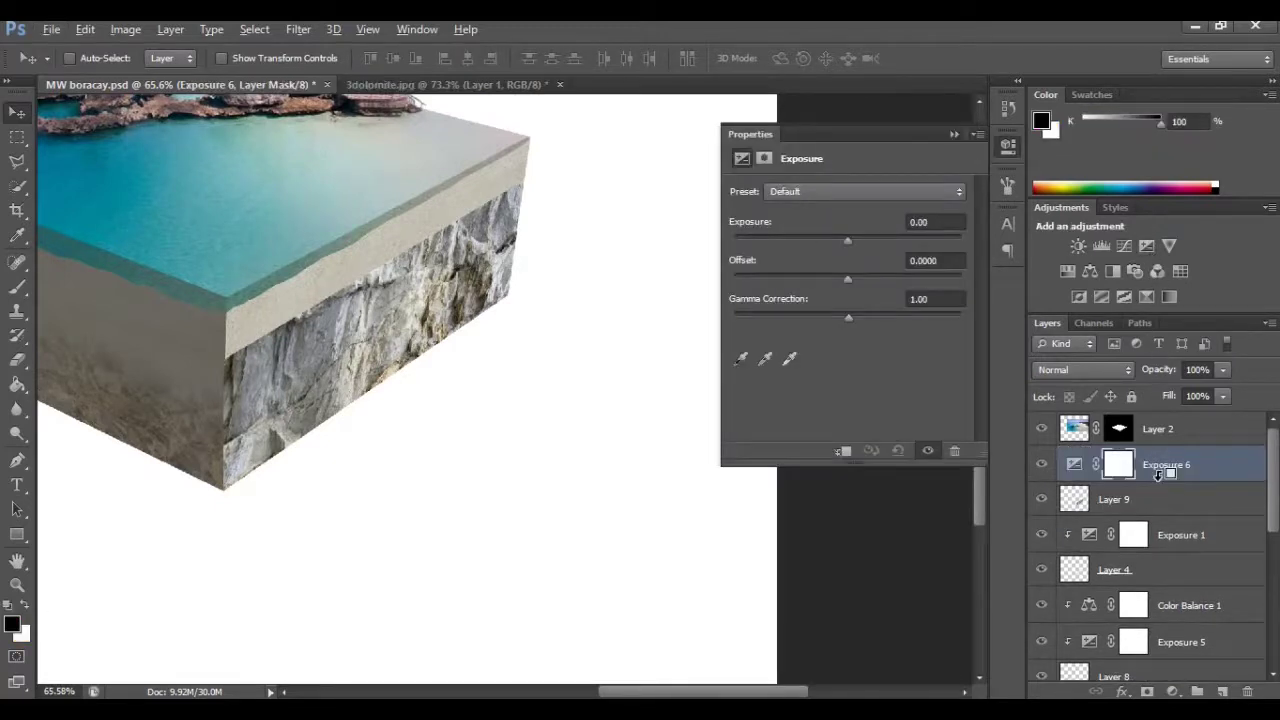
key(ctrl+alt+g)
click(843, 237)
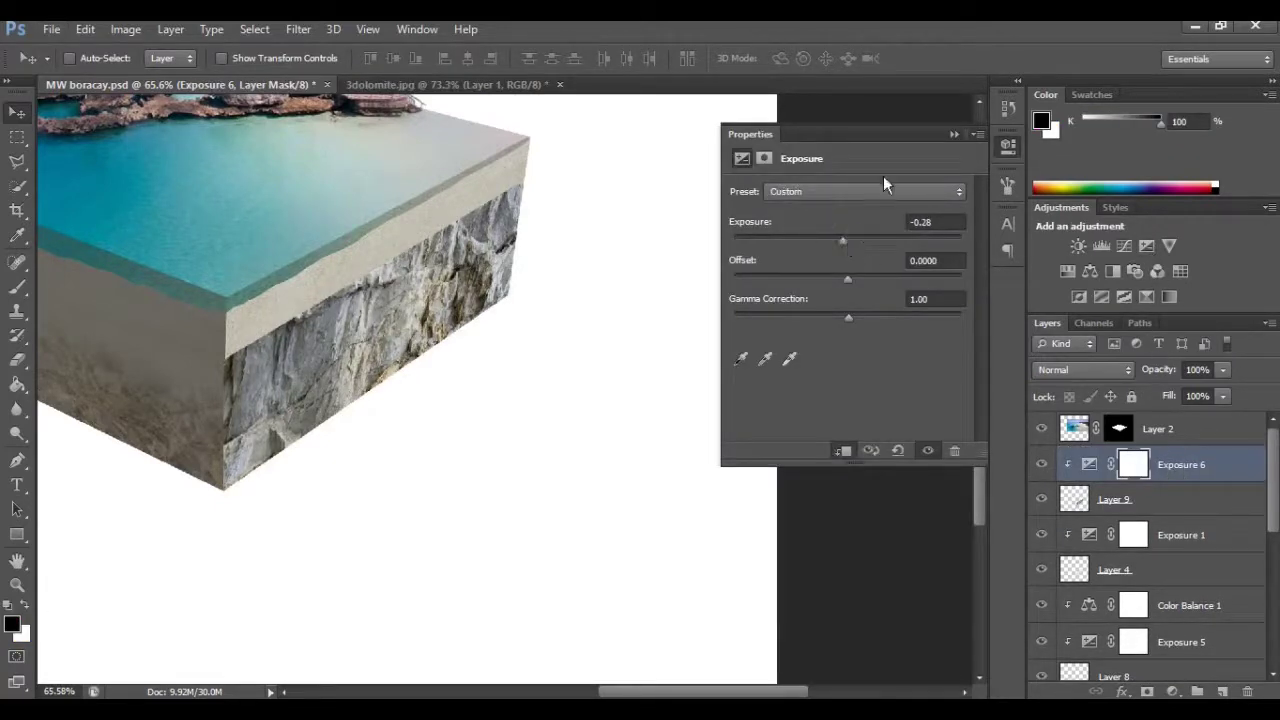
click(953, 134)
Add a Color Balance adjustment clipped to Layer 9's rock with midtones at +11 red and -36 yellow
click(1089, 271)
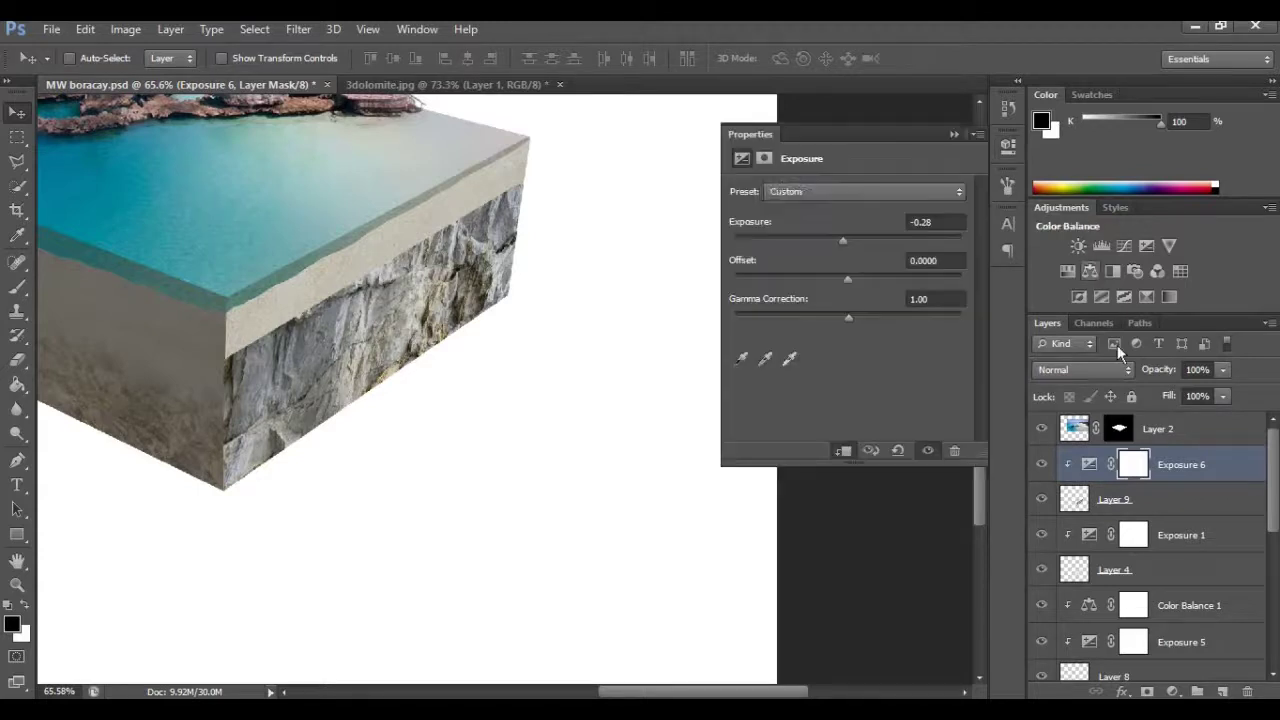
key(ctrl+alt+g)
drag(806, 299, 791, 294)
drag(830, 229, 827, 232)
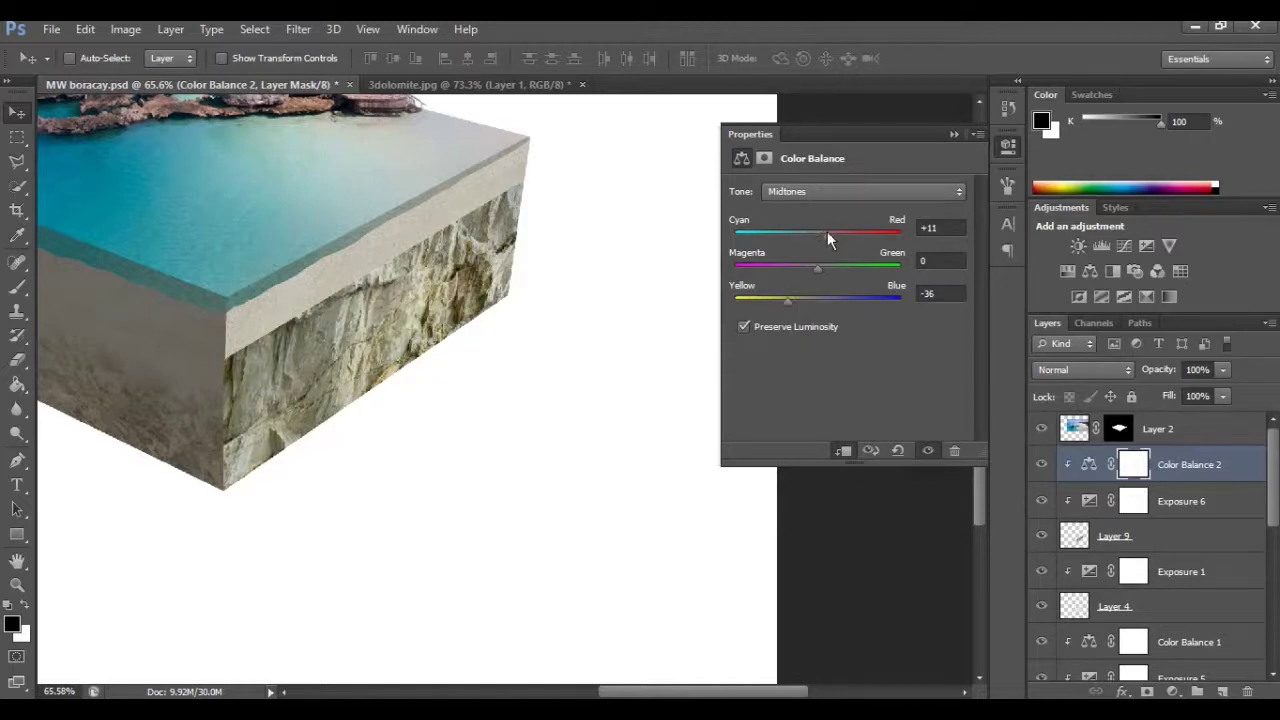
click(954, 134)
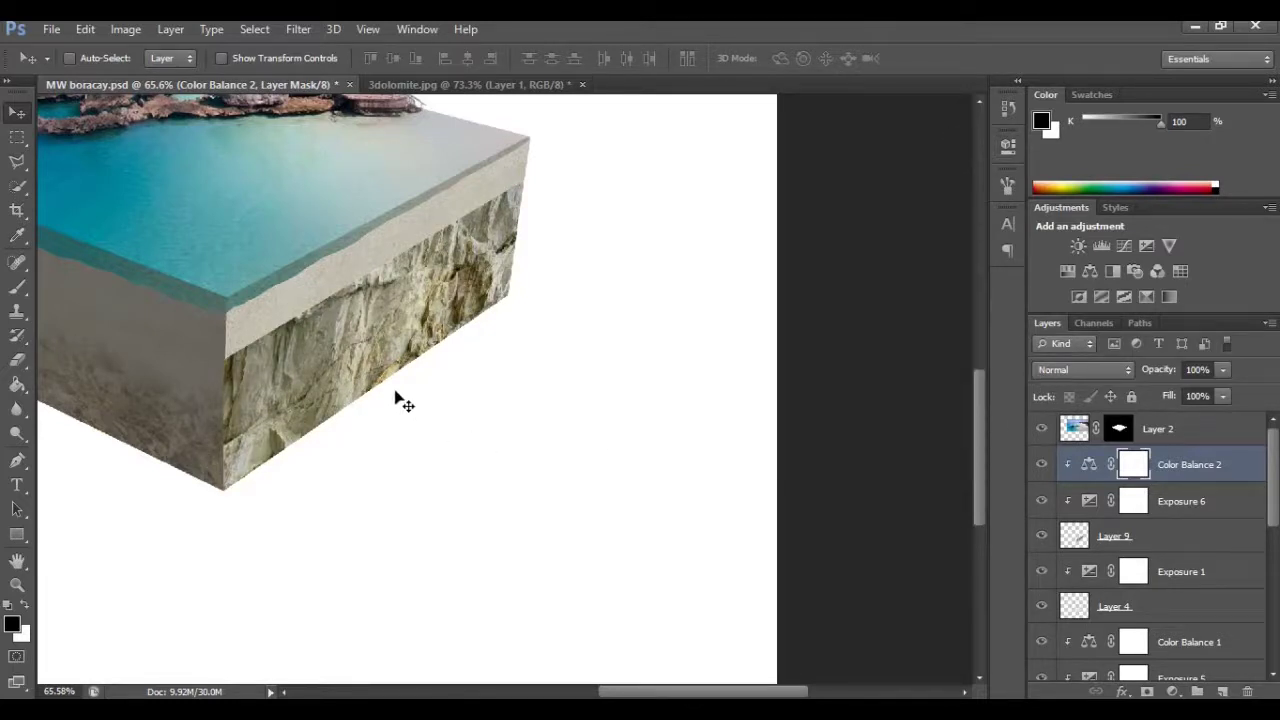
Erase the upper edge of Layer 9's rock with a large soft eraser so it fades into the sand
click(1150, 537)
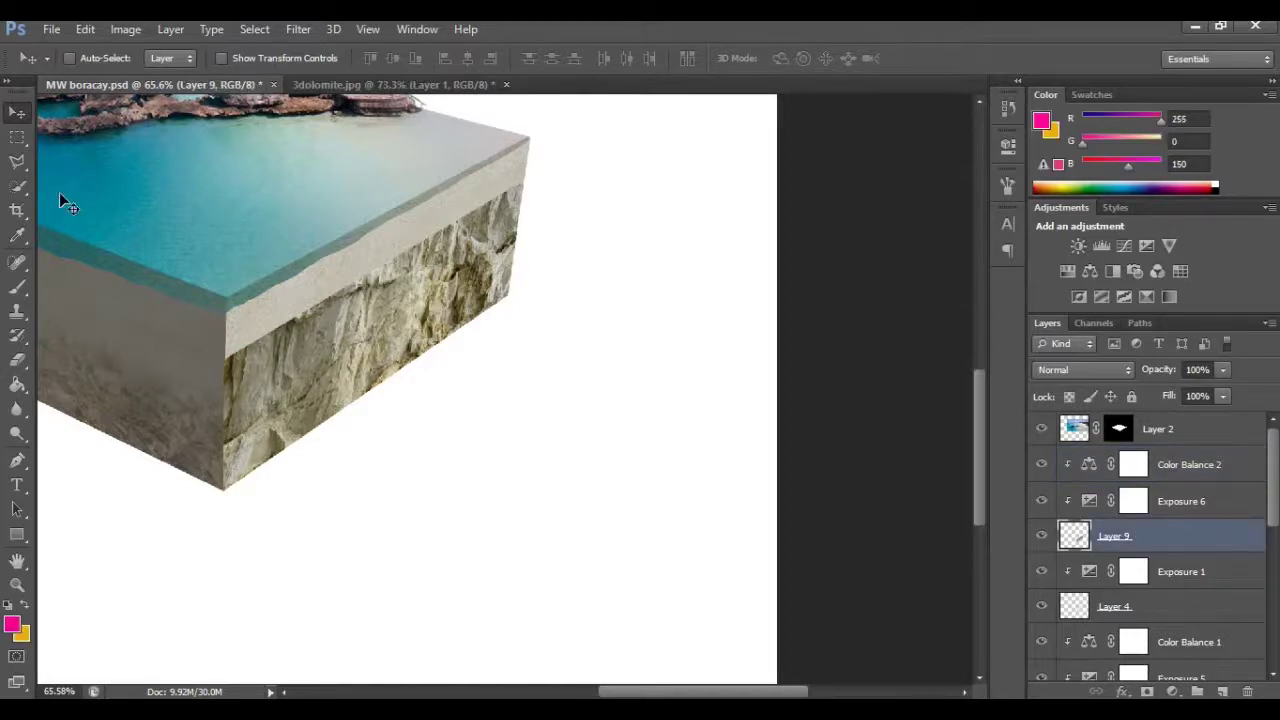
click(18, 288)
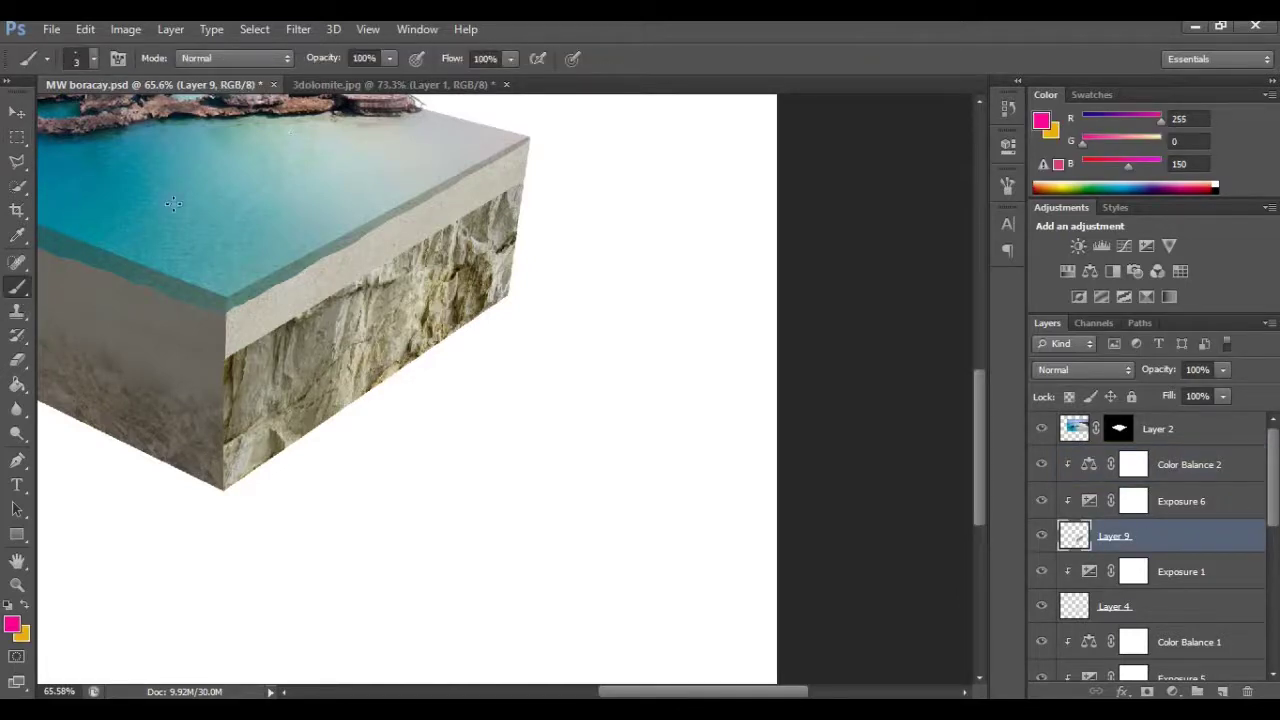
click(19, 358)
click(317, 58)
key(])
key(])
key(])
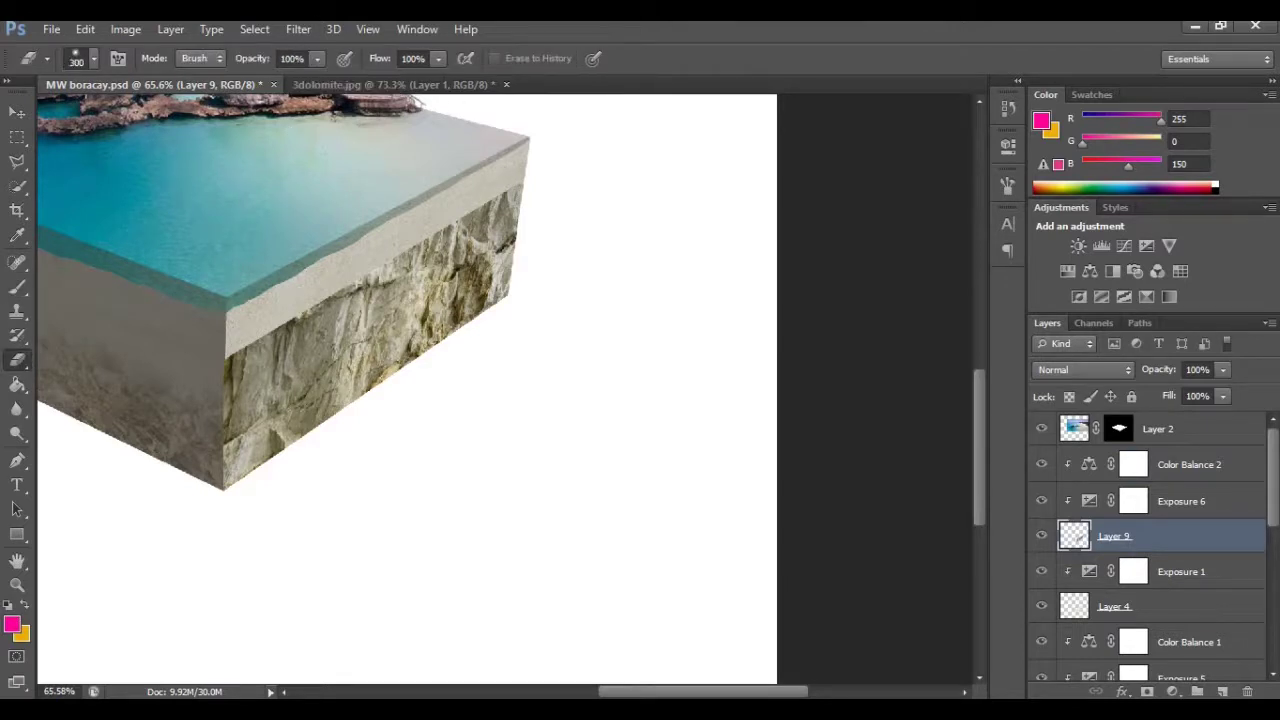
mouse_move(232, 322)
mouse_down()
mouse_move(492, 172)
mouse_move(455, 235)
mouse_move(318, 290)
mouse_move(233, 348)
mouse_up()
Fade the lower part of Layer 9's rock using a 200 px eraser at 13% opacity
click(317, 59)
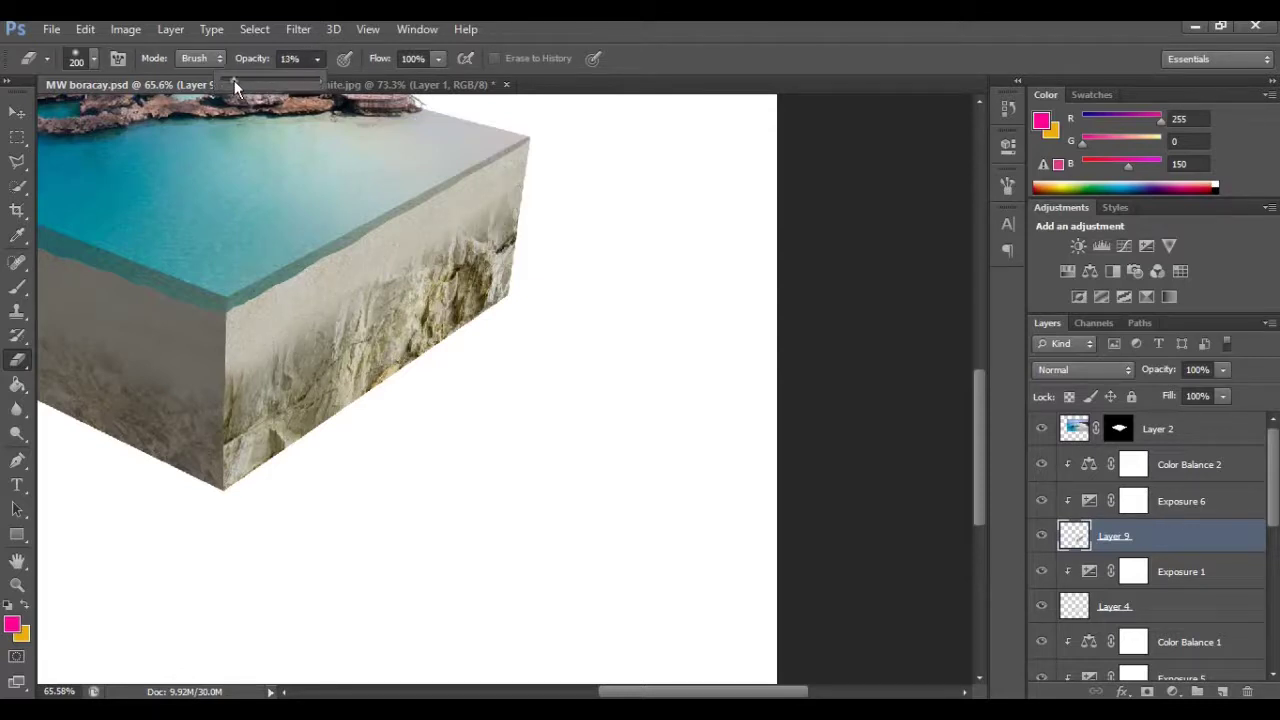
mouse_move(232, 400)
mouse_down()
mouse_move(468, 282)
mouse_move(315, 388)
mouse_up()
drag(315, 388, 468, 288)
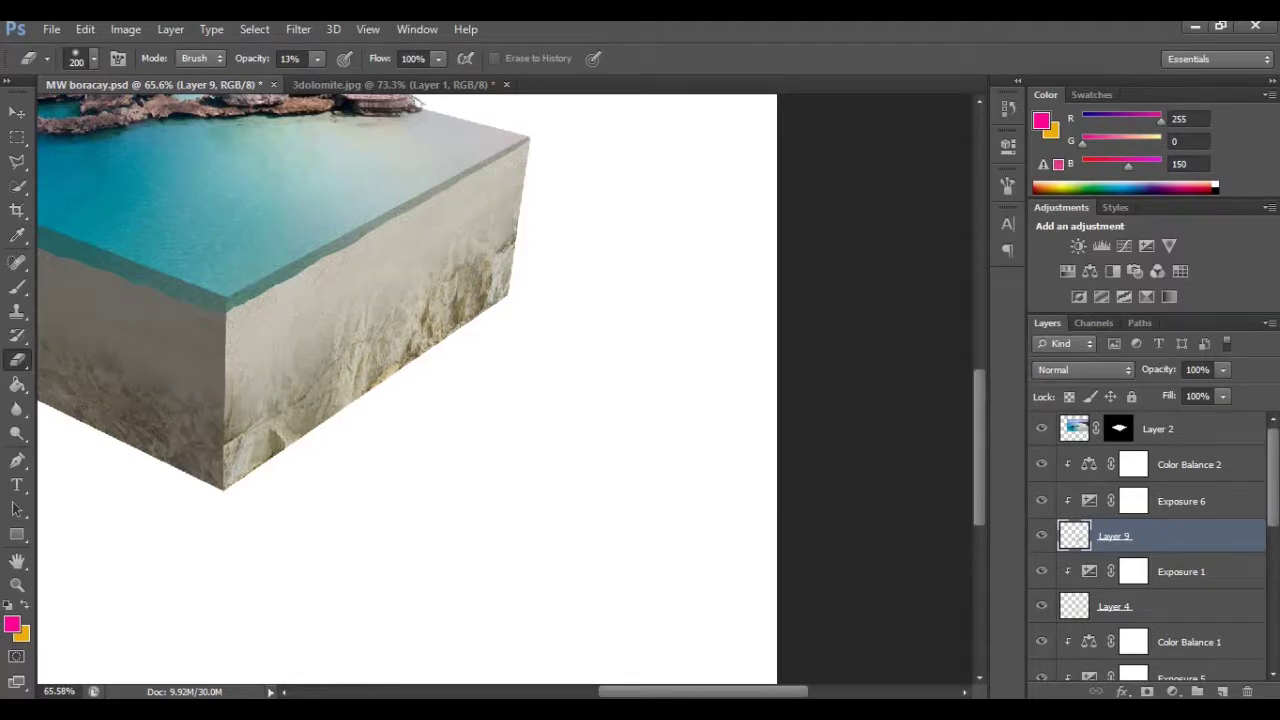
scroll(520, 375, down, 5)
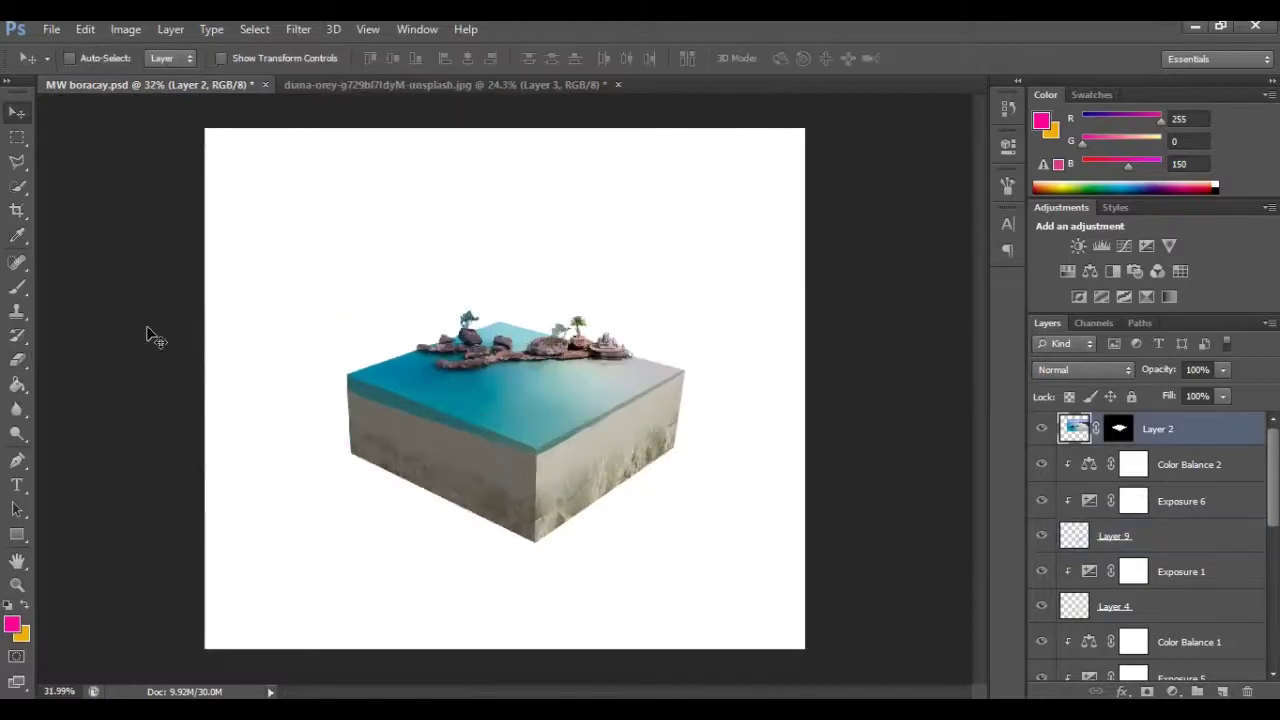
Bring the paddleboarder cutout from the open sea photo into MW boracay.psd and place it on the water near the cube's front corner
scroll(474, 400, up, 3)
scroll(502, 393, down, 4)
scroll(504, 393, up, 1)
click(455, 84)
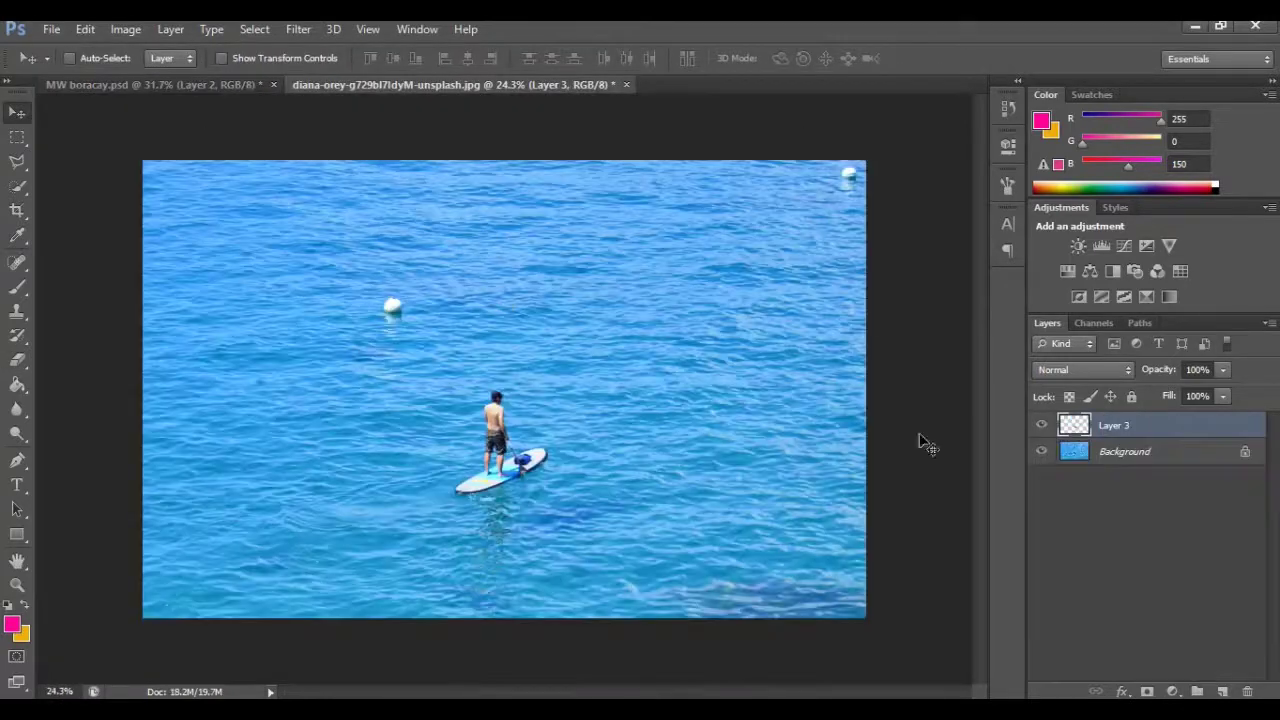
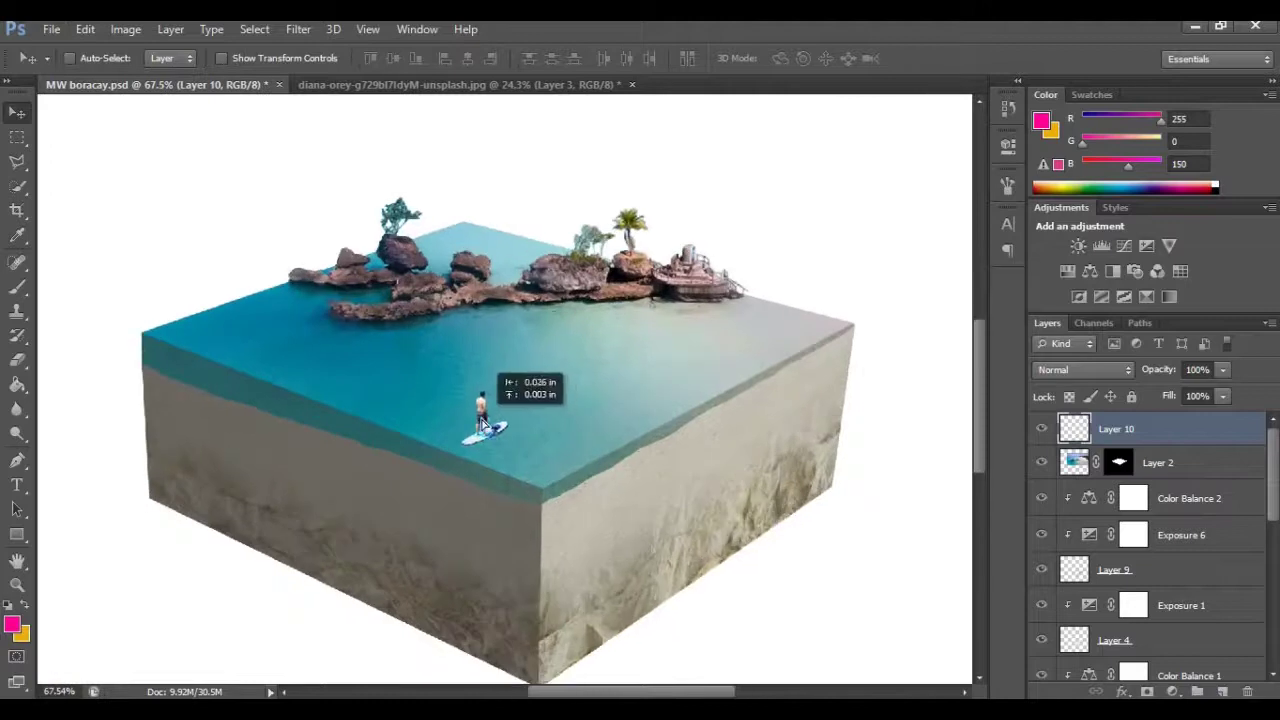
scroll(489, 411, up, 10)
scroll(501, 380, up, 5)
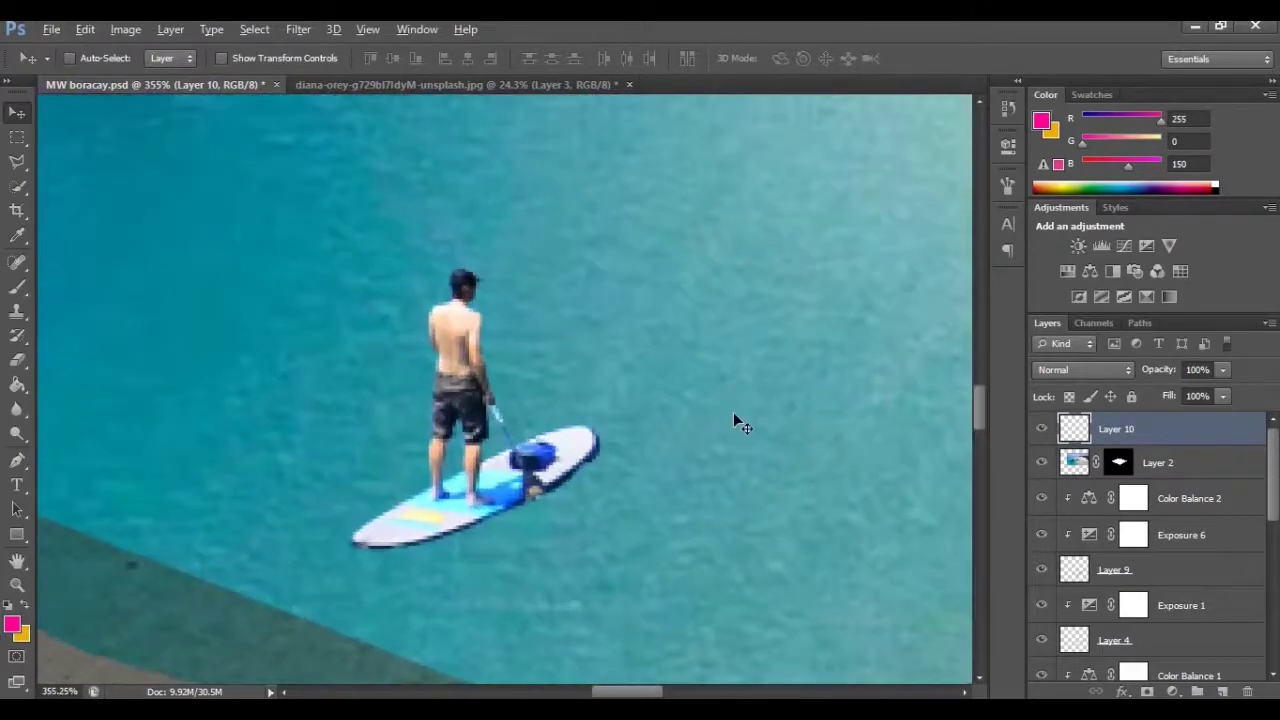
scroll(733, 418, down, 2)
scroll(807, 362, down, 5)
drag(855, 341, 790, 382)
Add an Exposure adjustment at -3.31 clipped to the paddleboarder on Layer 10 and invert its mask to black
click(1146, 245)
drag(847, 242, 791, 238)
key(ctrl+z)
alt+click(1174, 448)
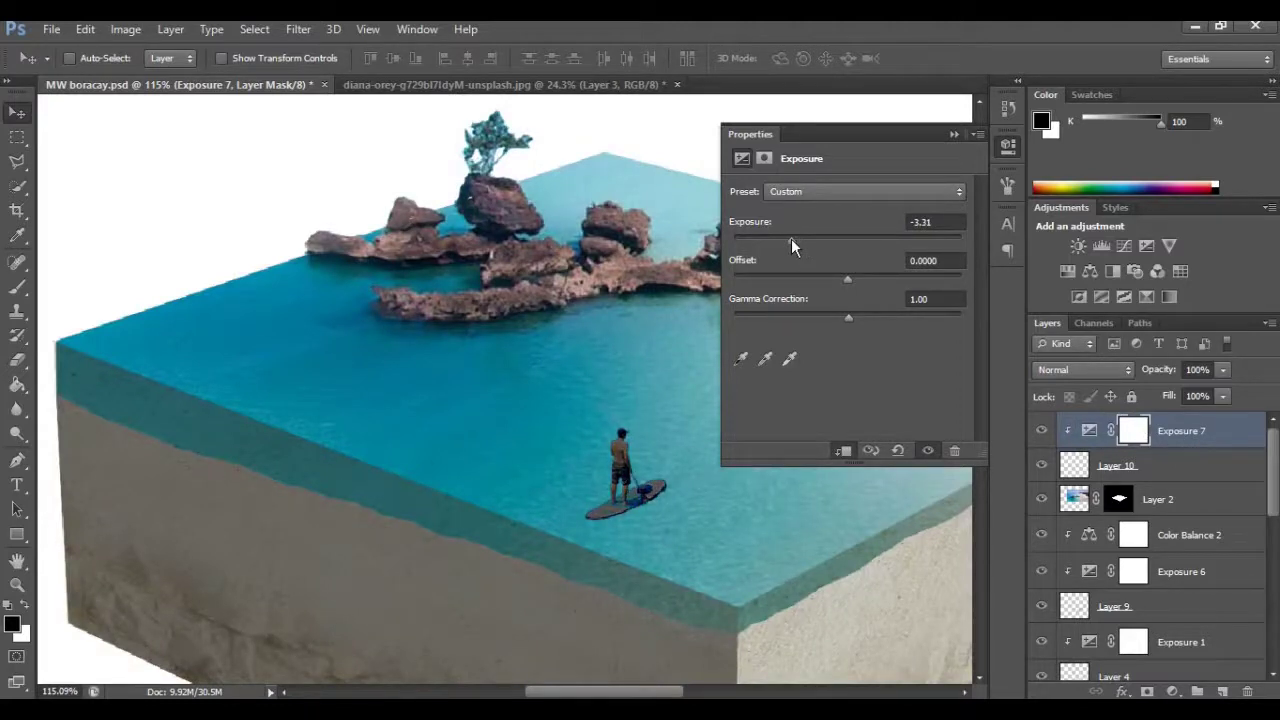
click(953, 135)
click(125, 29)
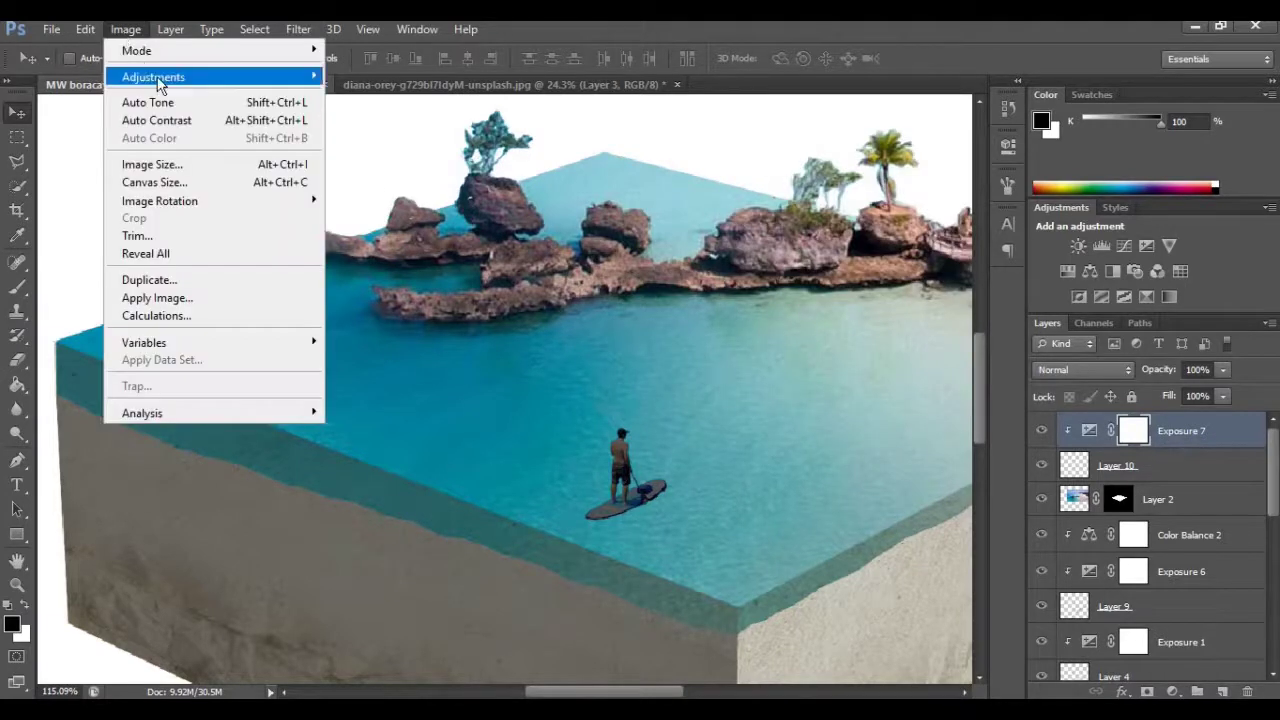
mouse_move(205, 77)
click(400, 289)
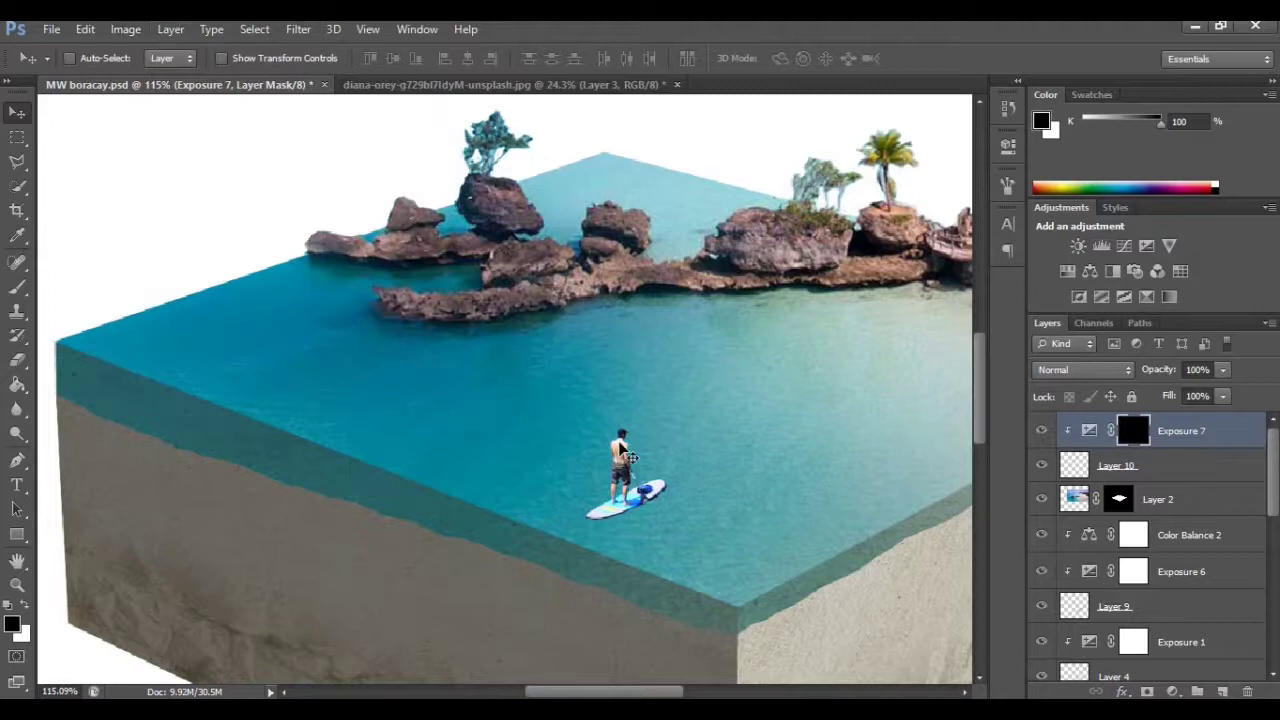
Paint white on the Exposure mask over the paddleboarder's head and back to darken them
scroll(660, 480, up, 5)
key(b)
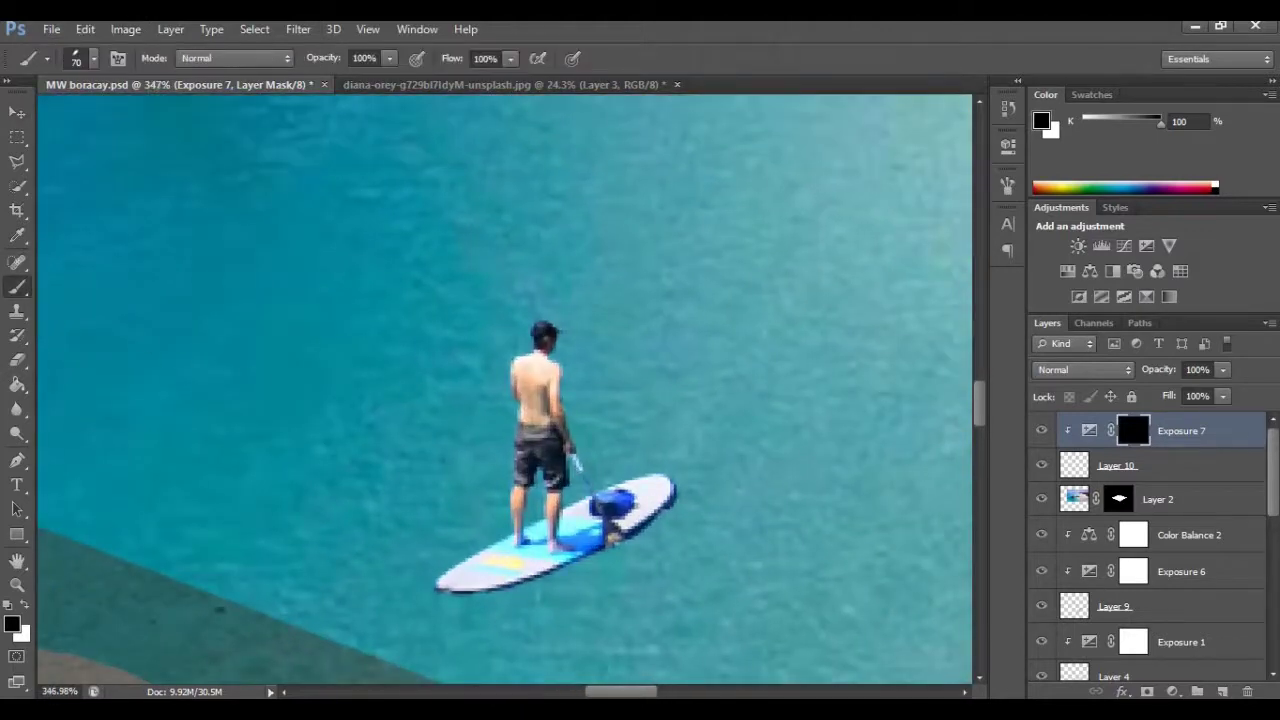
click(25, 605)
mouse_move(552, 332)
mouse_down()
mouse_move(558, 356)
mouse_move(502, 410)
mouse_move(525, 395)
mouse_move(493, 405)
mouse_move(496, 450)
mouse_up()
key(ctrl+z)
scroll(558, 358, up, 4)
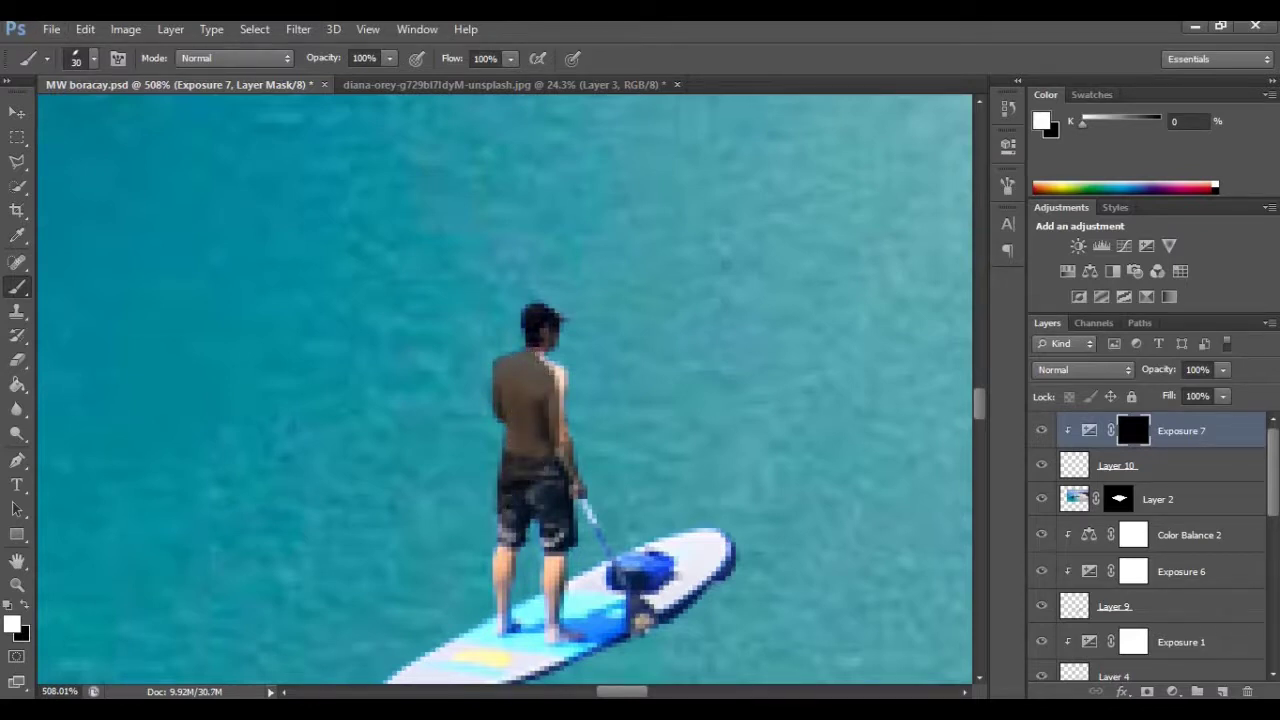
Darken the paddleboarder's shorts and left leg on the Exposure mask, reducing the brush down to 4 px
scroll(540, 390, down, 3)
key(bracketleft)
key(bracketleft)
key(bracketleft)
key(bracketleft)
key(bracketleft)
key(bracketleft)
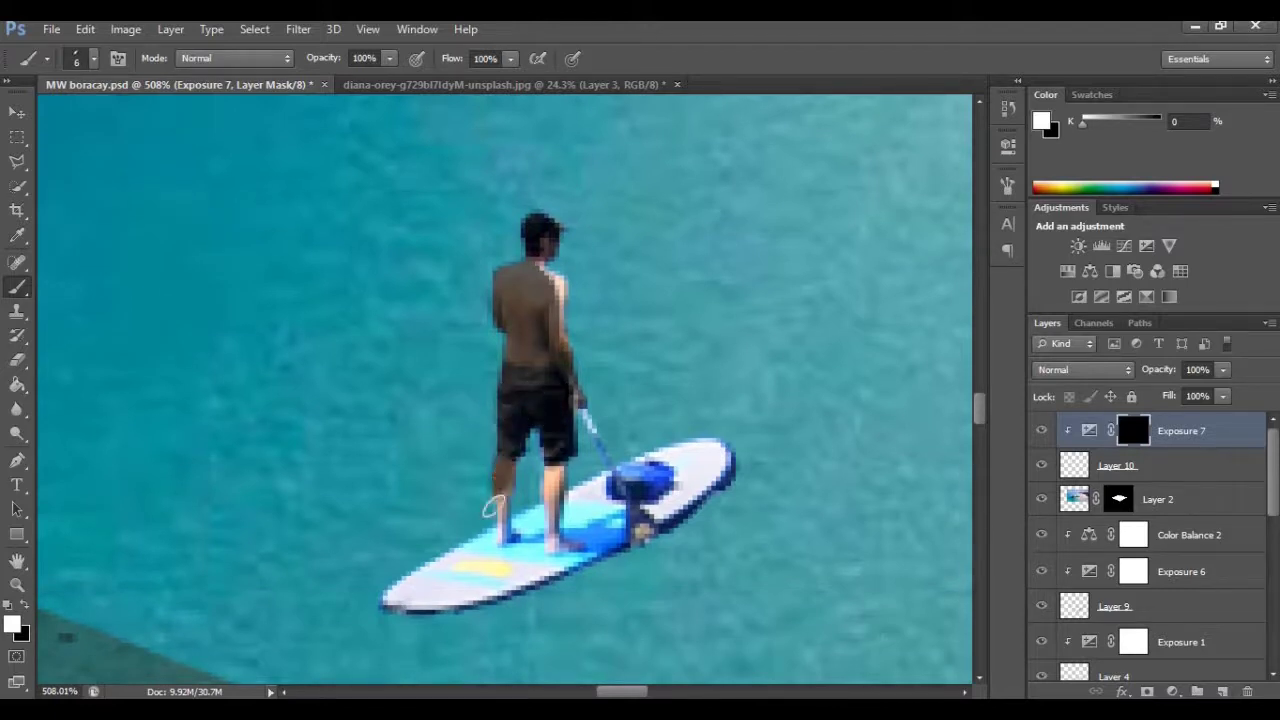
scroll(492, 455, down, 2)
key(bracketleft)
key(bracketleft)
scroll(505, 458, down, 1)
drag(502, 443, 505, 450)
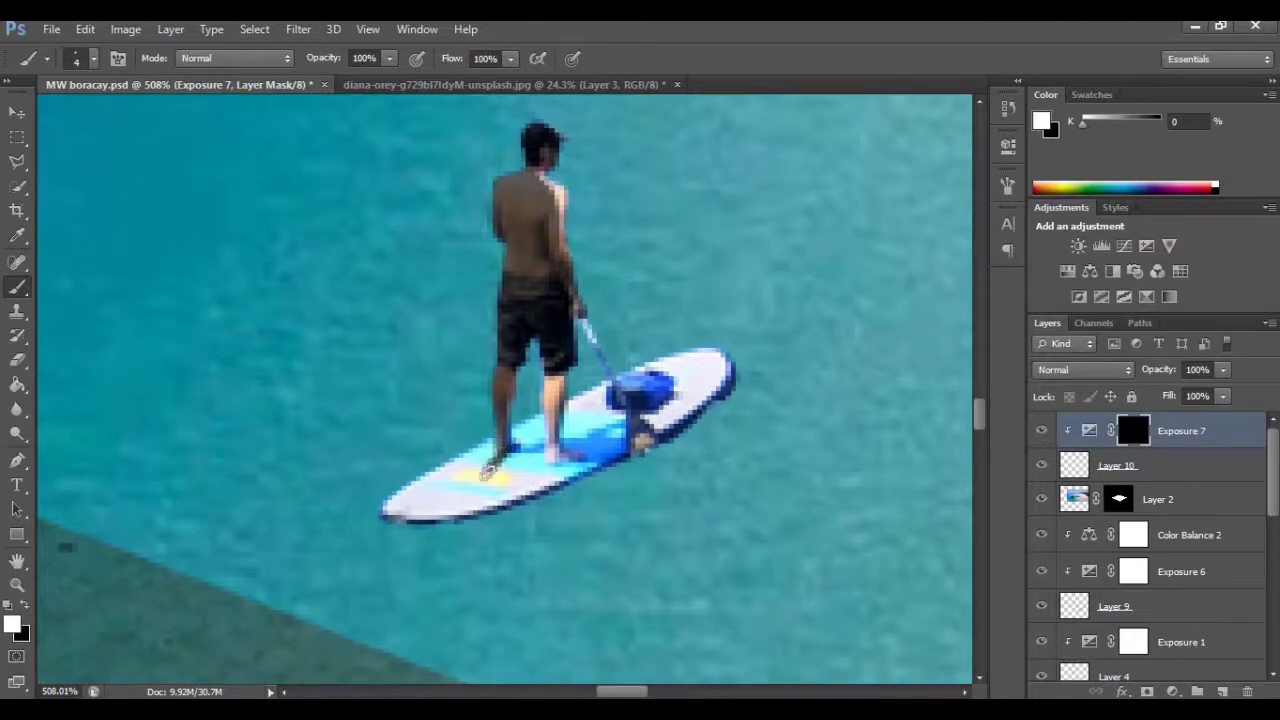
Paint both legs' shadows across the board and darken the right leg on the Exposure mask
mouse_move(459, 500)
mouse_down()
mouse_move(436, 517)
mouse_move(489, 477)
mouse_up()
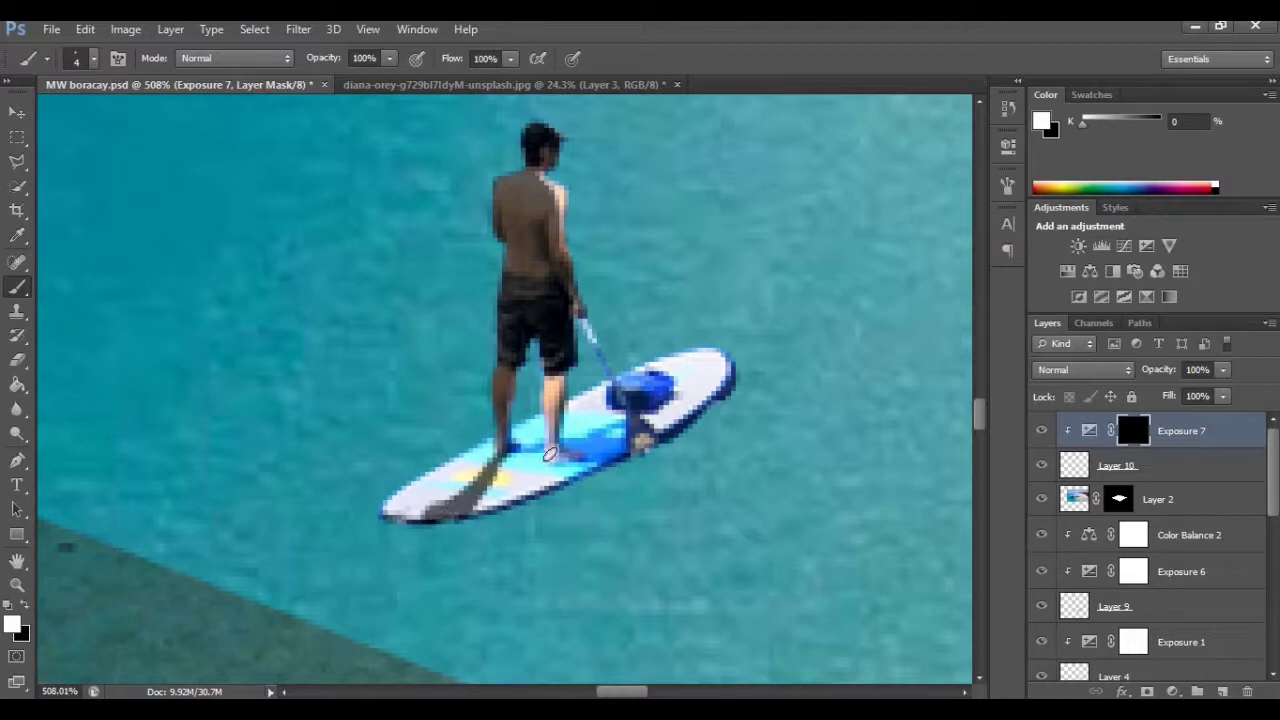
mouse_move(554, 370)
mouse_down()
mouse_move(555, 418)
mouse_move(554, 374)
mouse_move(556, 456)
mouse_move(541, 483)
mouse_move(478, 510)
mouse_up()
drag(546, 481, 545, 487)
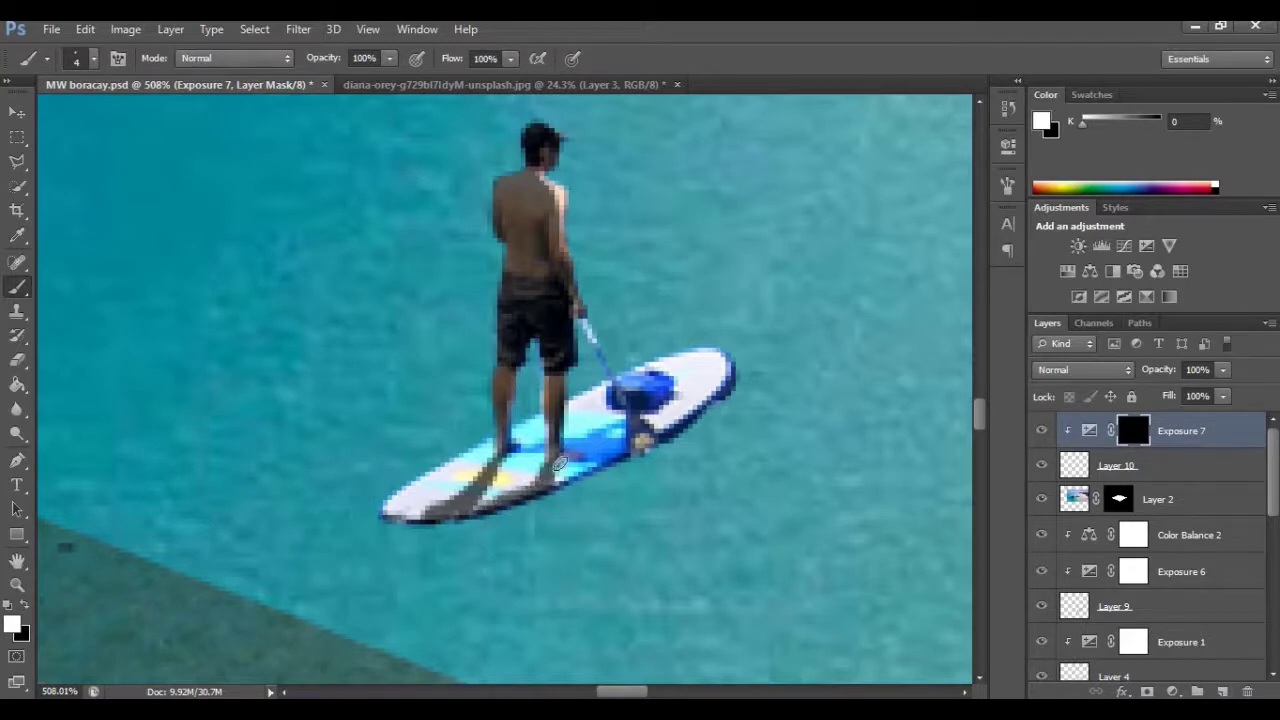
scroll(548, 466, down, 5)
scroll(545, 440, up, 5)
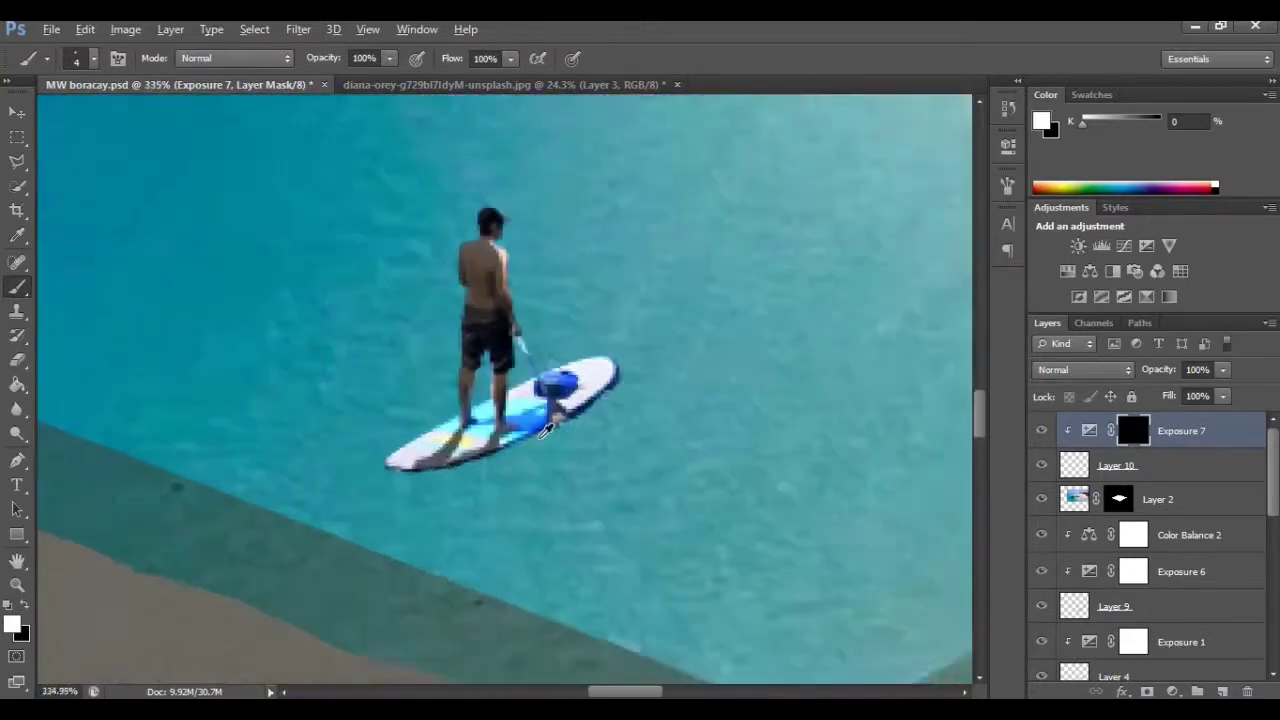
scroll(541, 421, up, 1)
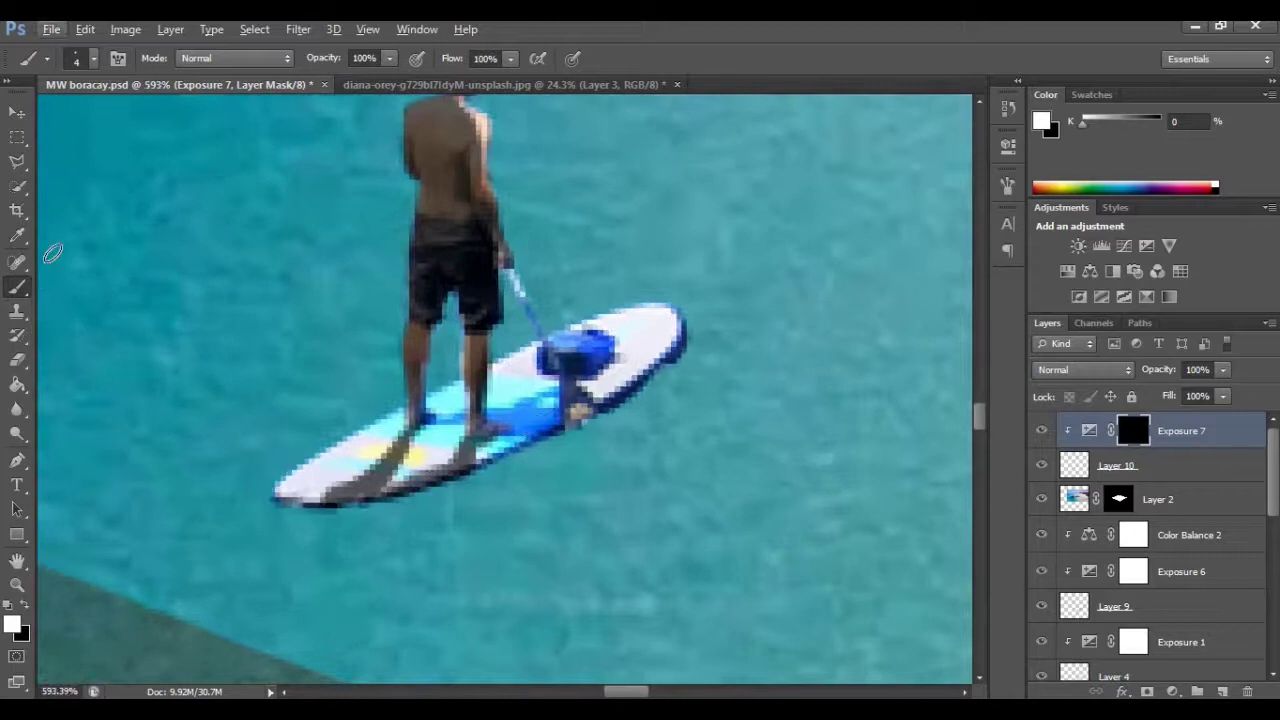
Cover the dark blue patch on Layer 10's board with light cyan sampled from it (RGB 159, 255, 254)
key(alt+[)
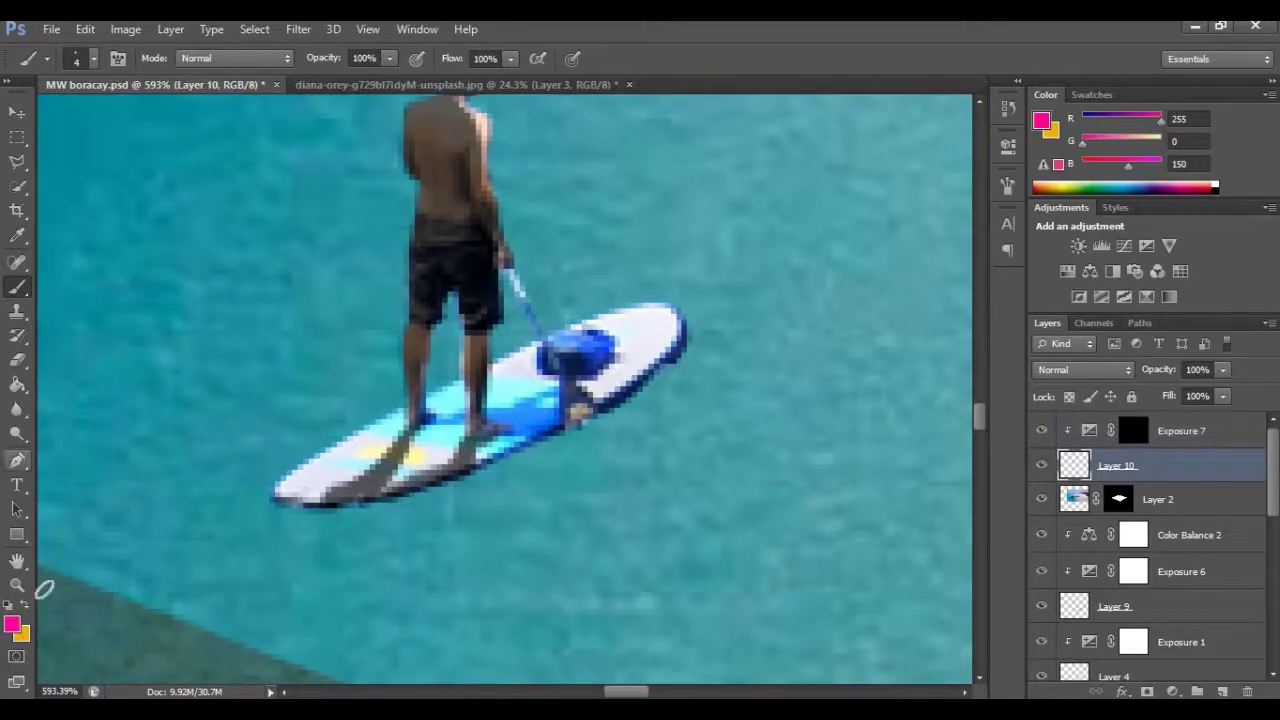
click(13, 624)
click(510, 395)
click(1150, 141)
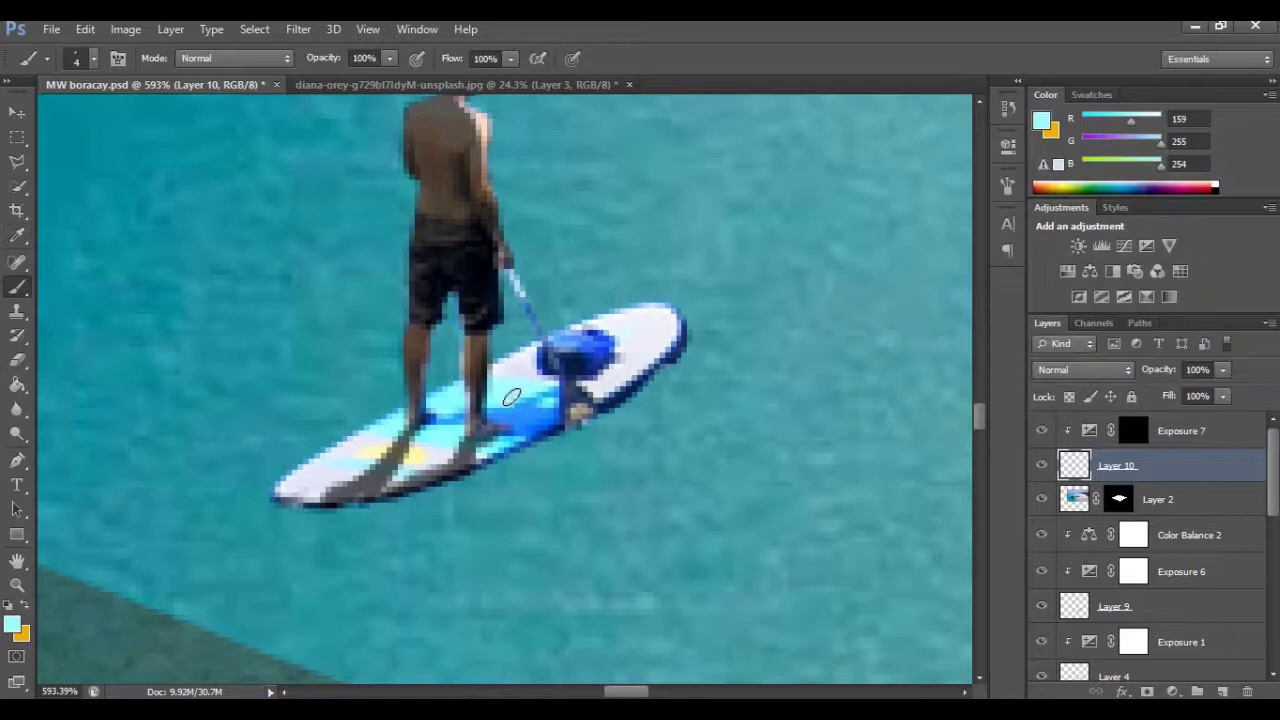
mouse_move(539, 398)
mouse_down()
mouse_move(494, 405)
mouse_move(522, 424)
mouse_move(545, 417)
mouse_move(475, 406)
mouse_move(489, 417)
mouse_up()
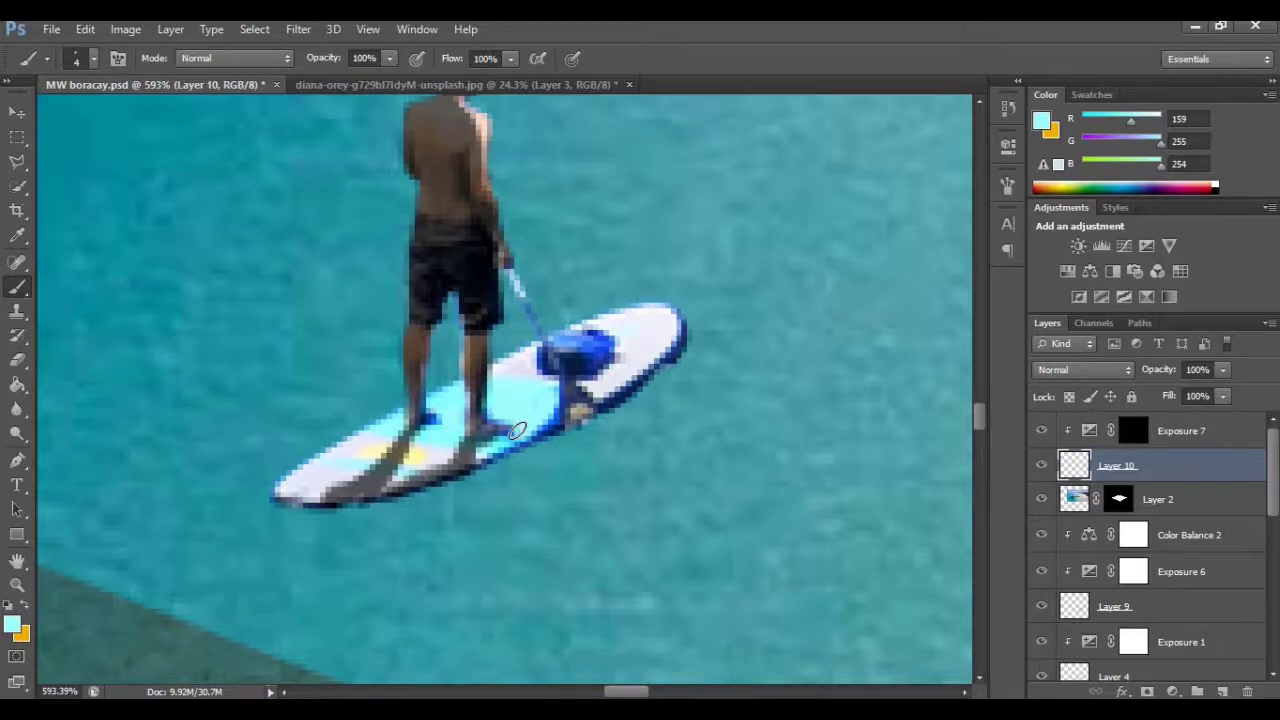
scroll(510, 418, down, 6)
scroll(530, 310, up, 1)
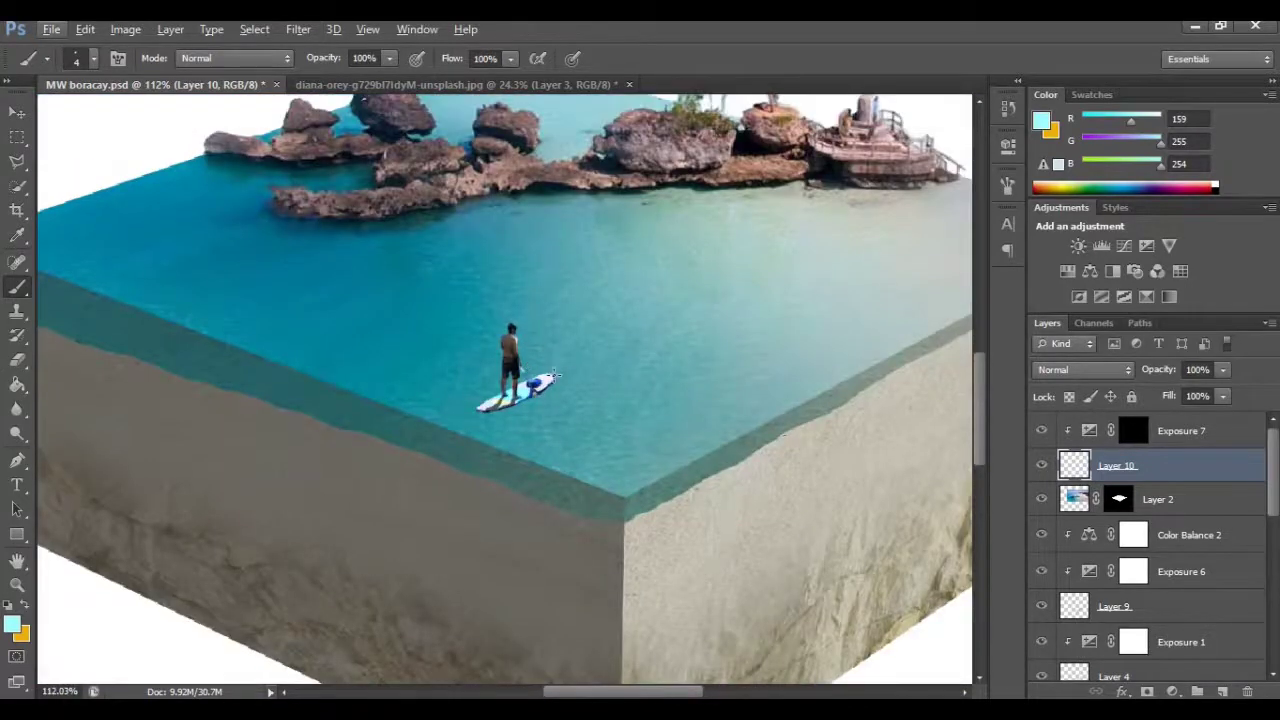
Set the exposure of the adjustment clipped to the paddleboarder to -2.09
key(v)
scroll(597, 330, down, 3)
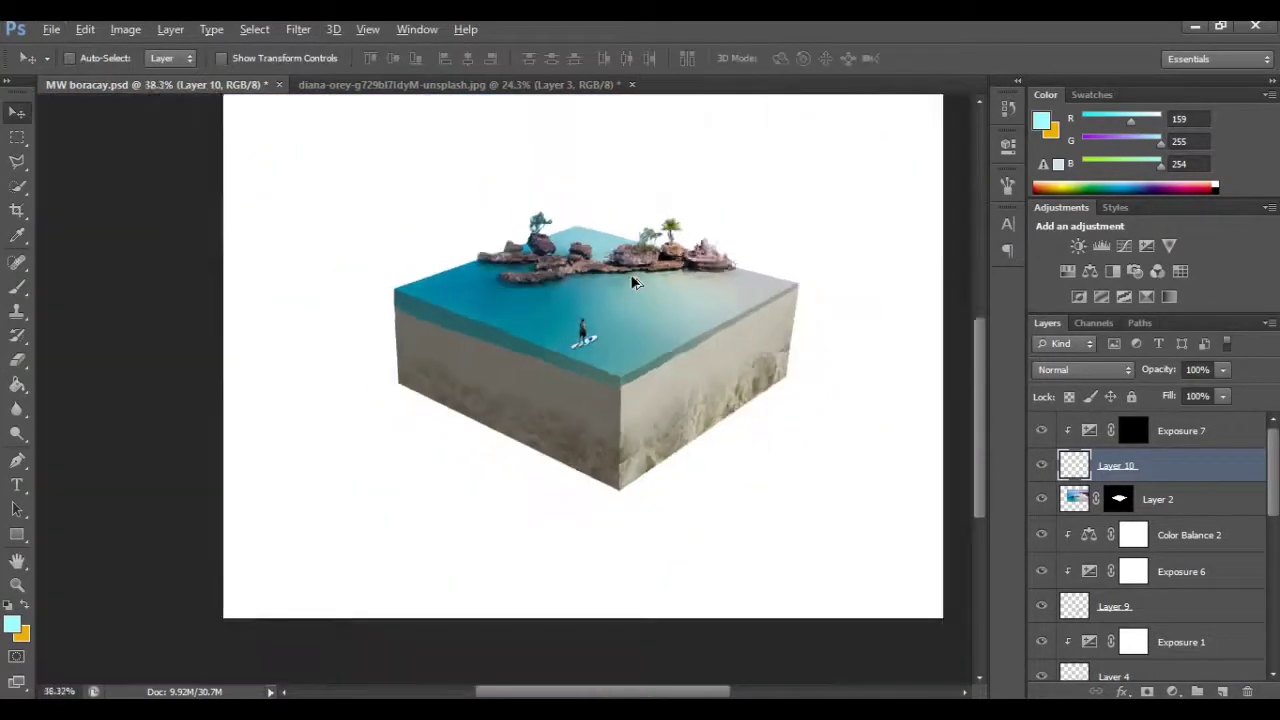
scroll(597, 330, up, 1)
scroll(597, 330, up, 1)
click(1133, 430)
double_click(1089, 430)
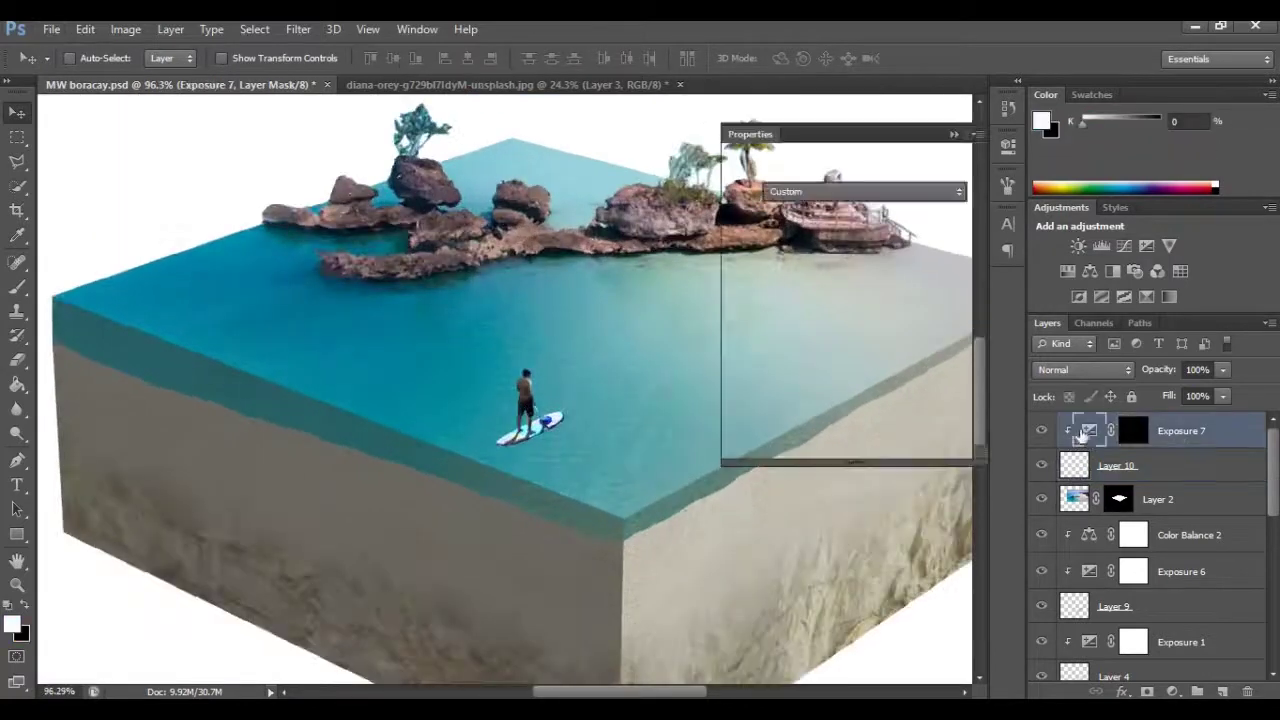
mouse_move(810, 245)
mouse_down()
mouse_move(836, 245)
mouse_move(818, 248)
mouse_up()
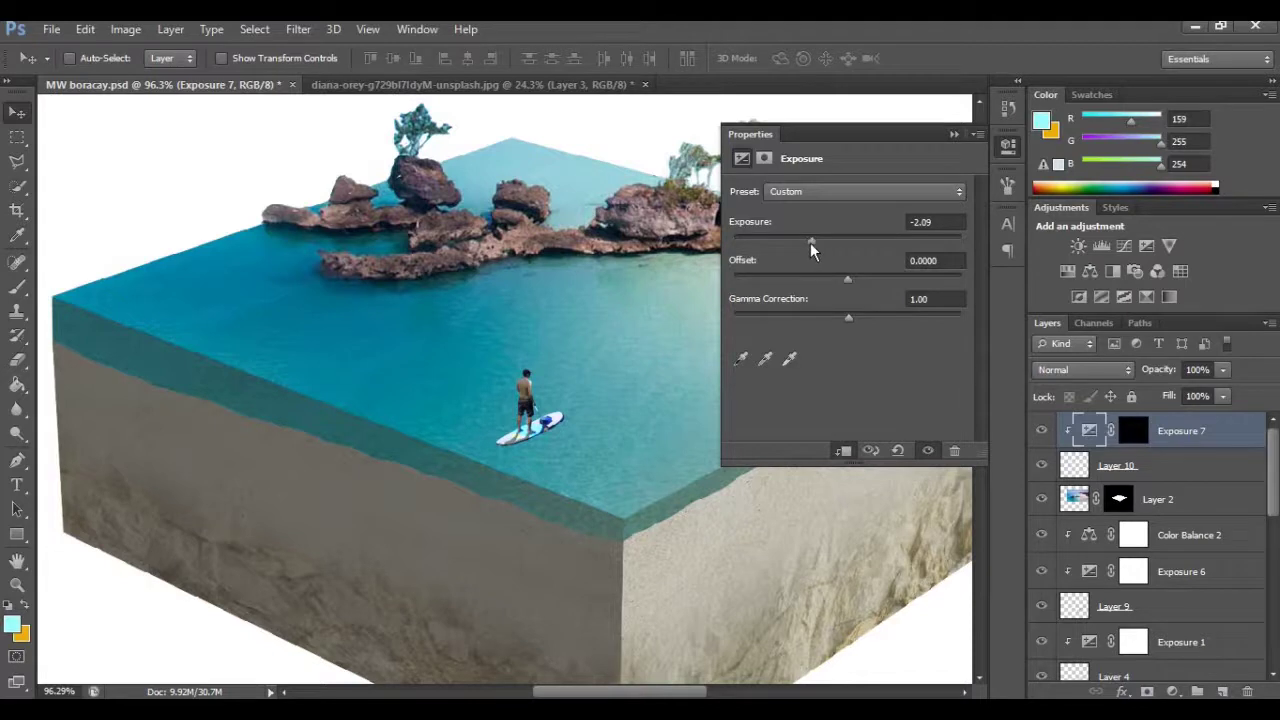
click(953, 134)
scroll(672, 286, down, 4)
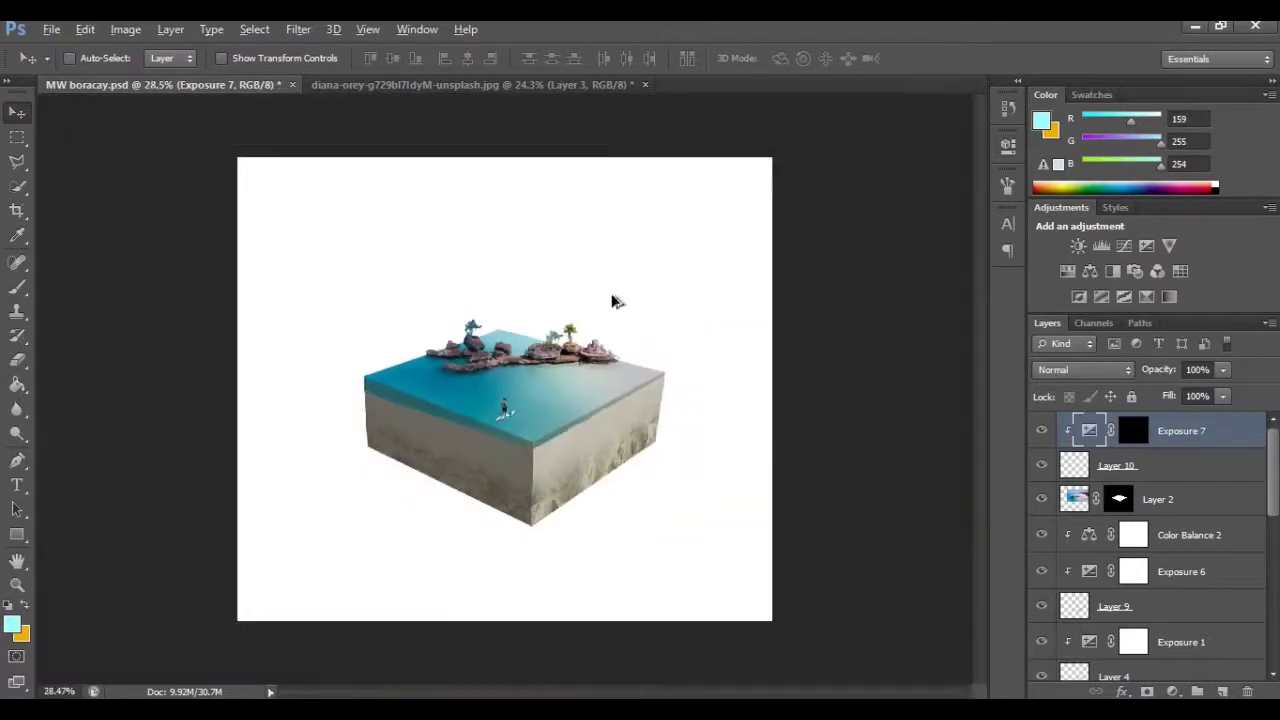
Activate Layer 2's water image for brushing and set the foreground color to black (000000)
scroll(557, 350, up, 2)
scroll(598, 378, up, 4)
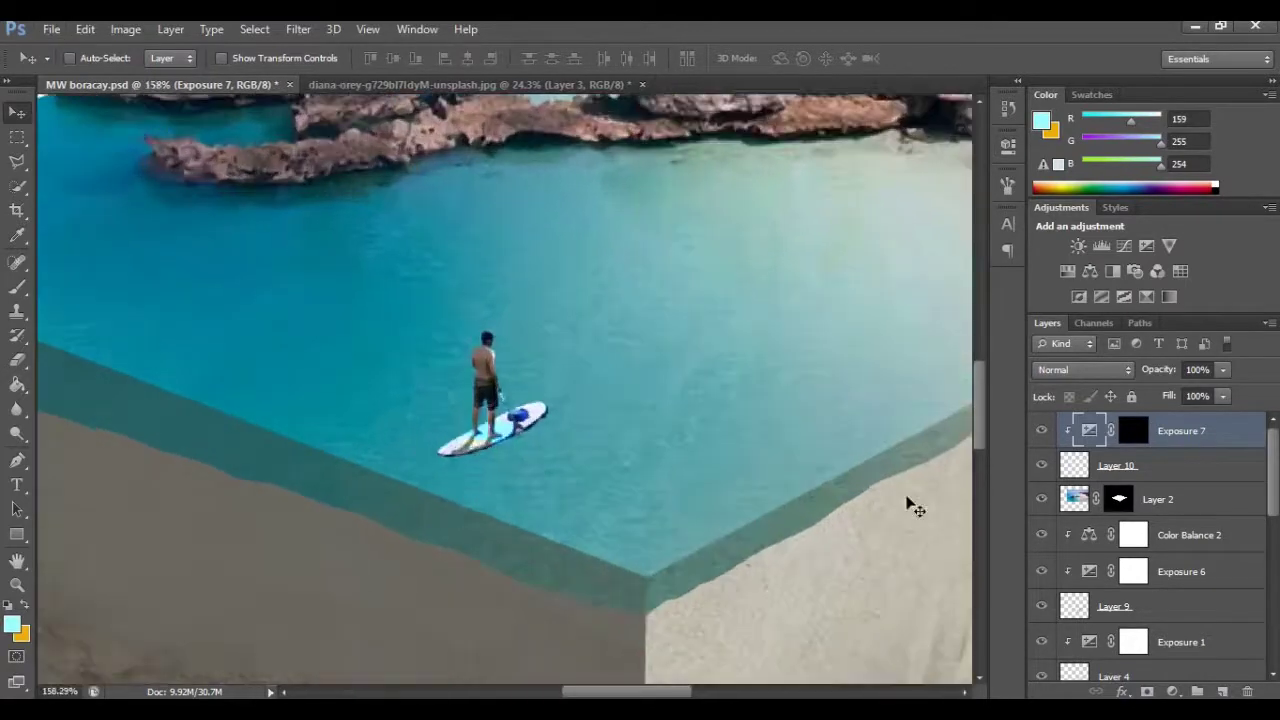
click(1085, 501)
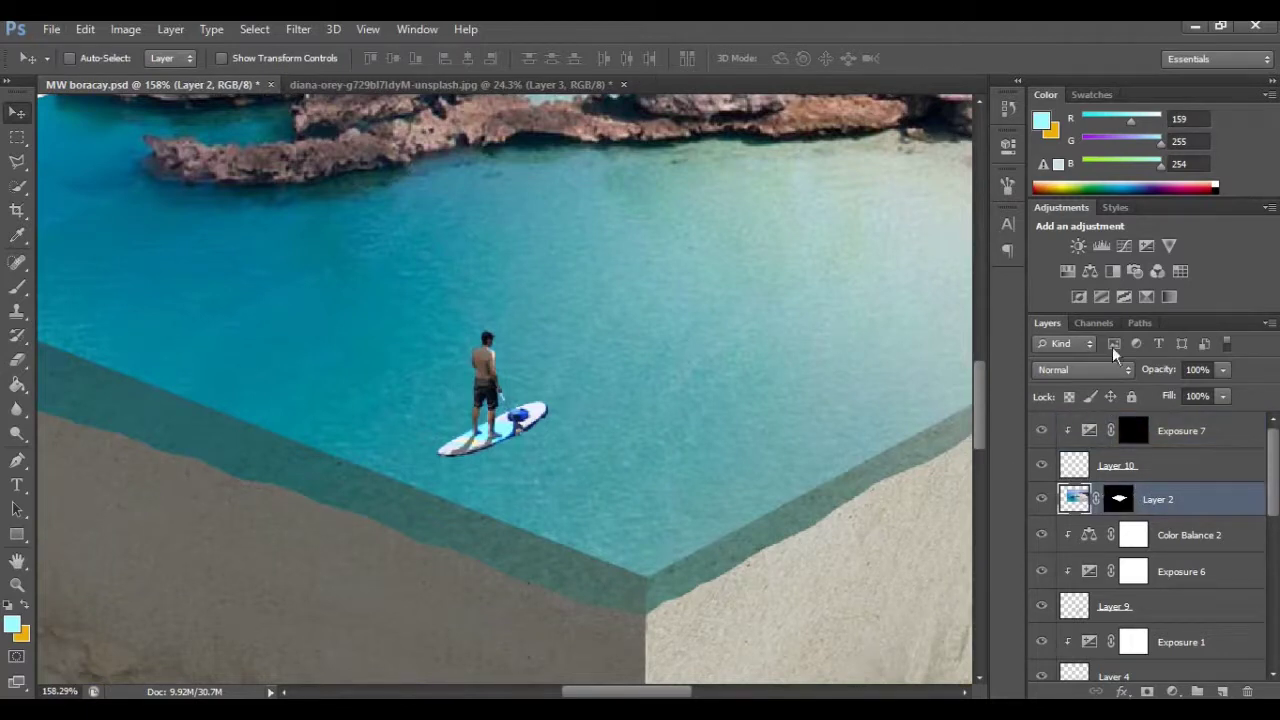
scroll(512, 460, up, 5)
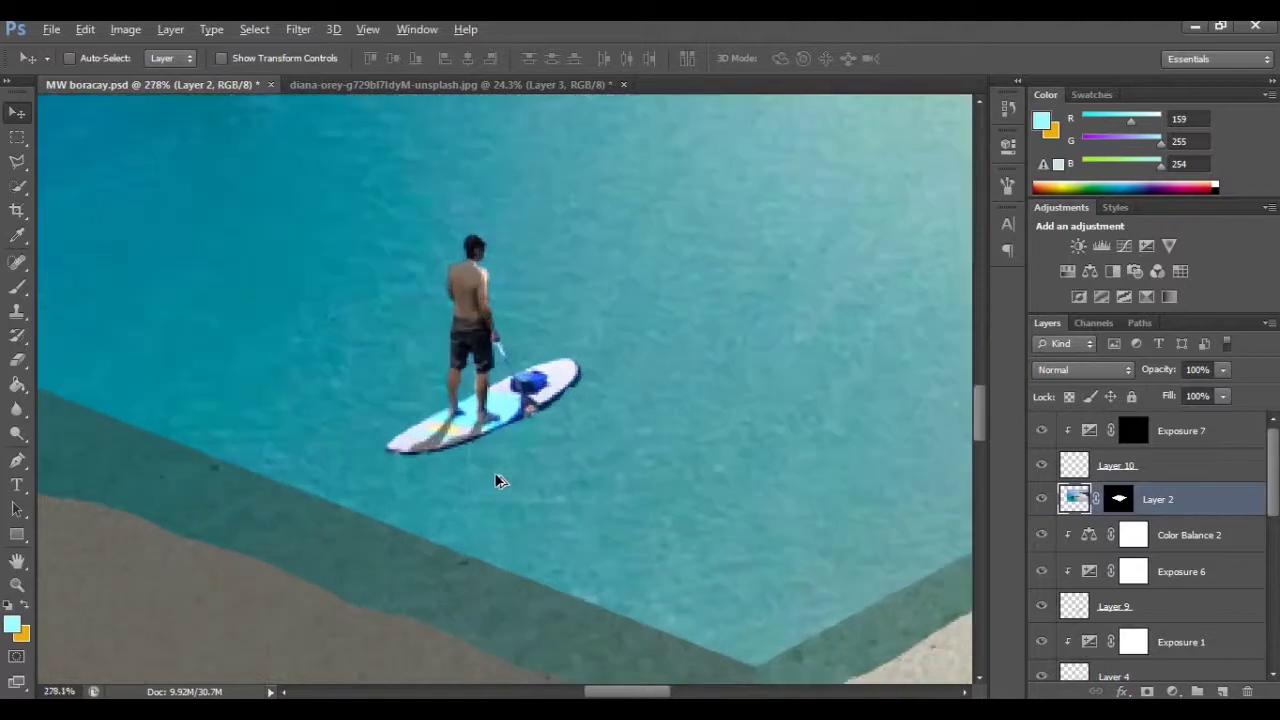
click(28, 289)
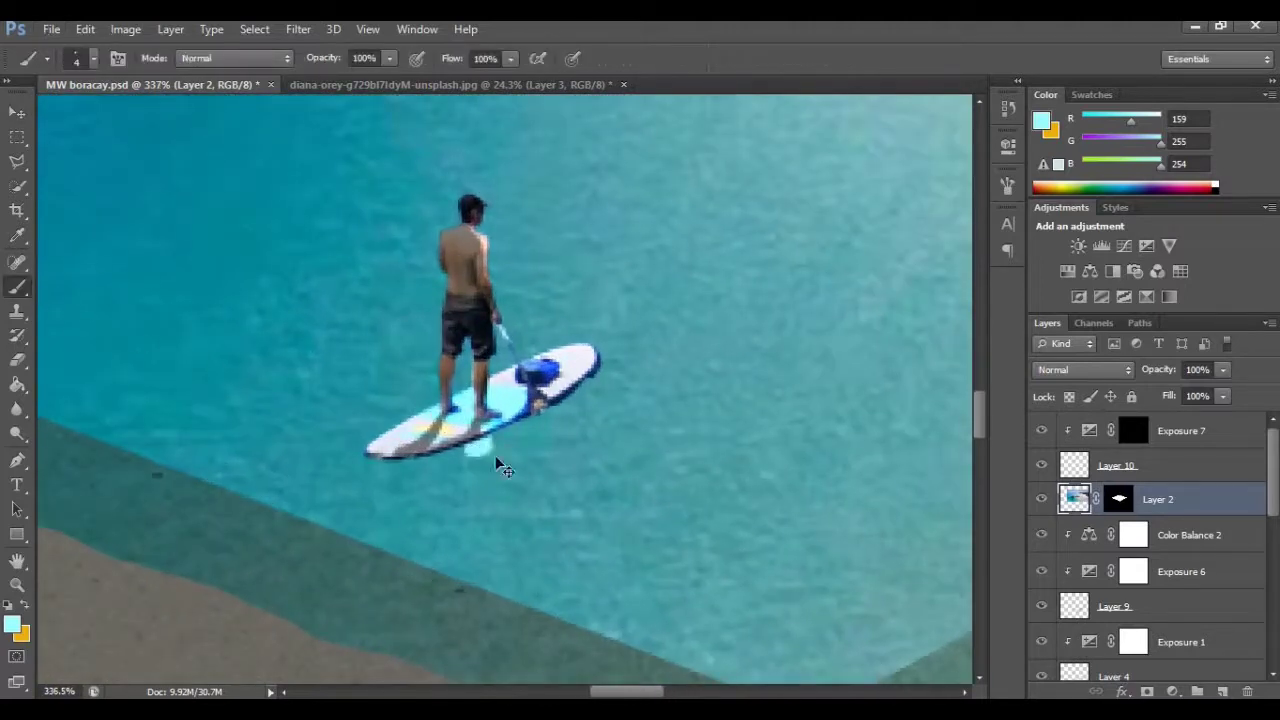
click(12, 625)
drag(794, 317, 790, 392)
click(1197, 140)
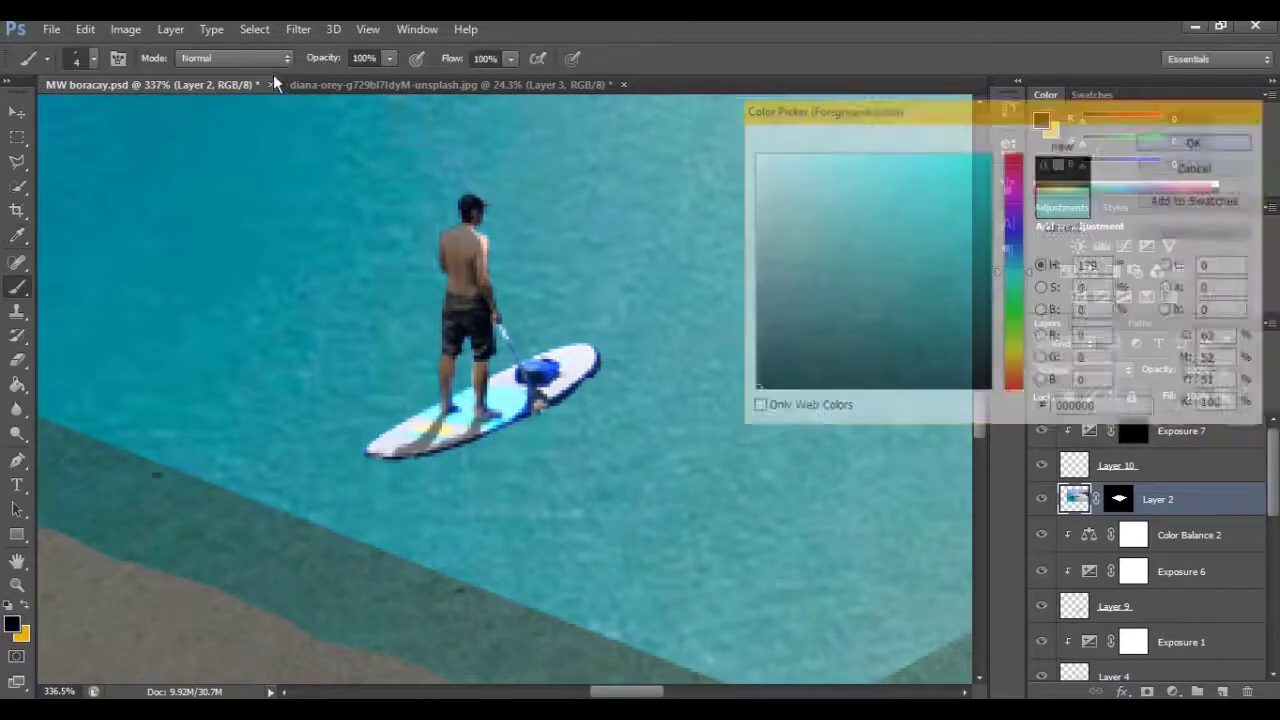
Paint the board's and paddleboarder's shadow onto the water with a 10 px brush at 37% opacity
click(93, 61)
click(98, 194)
click(346, 298)
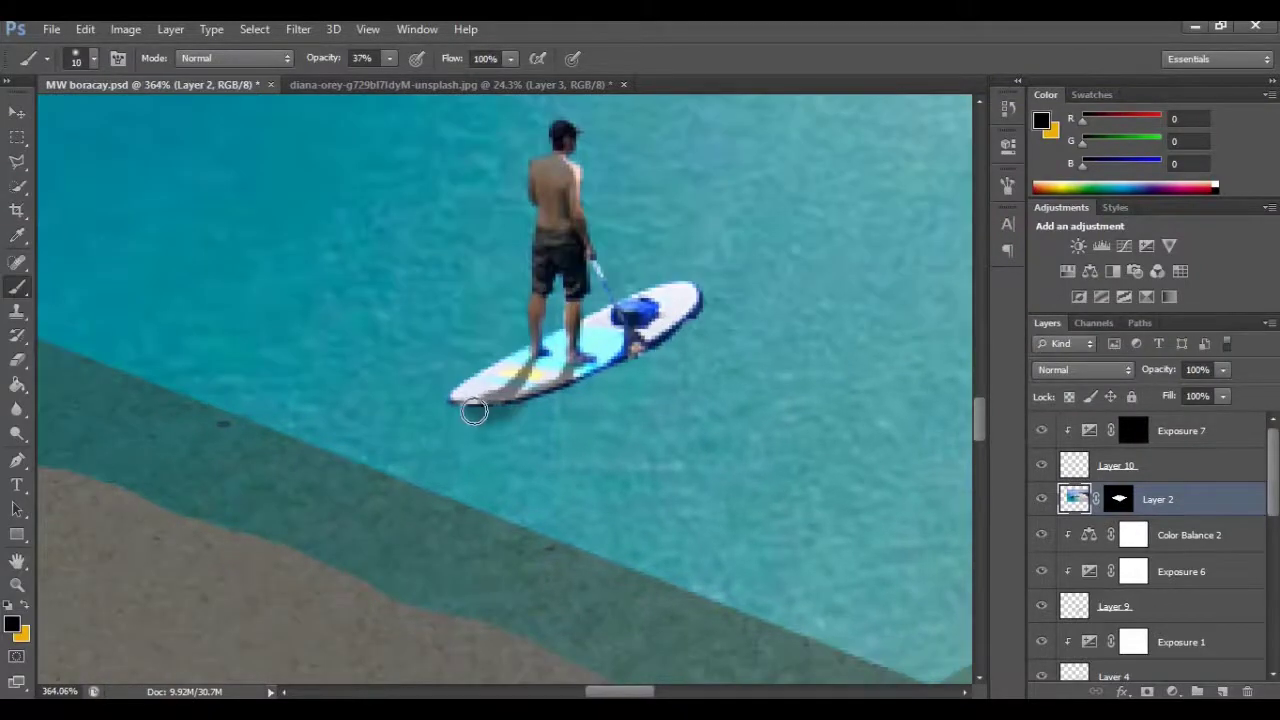
drag(463, 400, 523, 391)
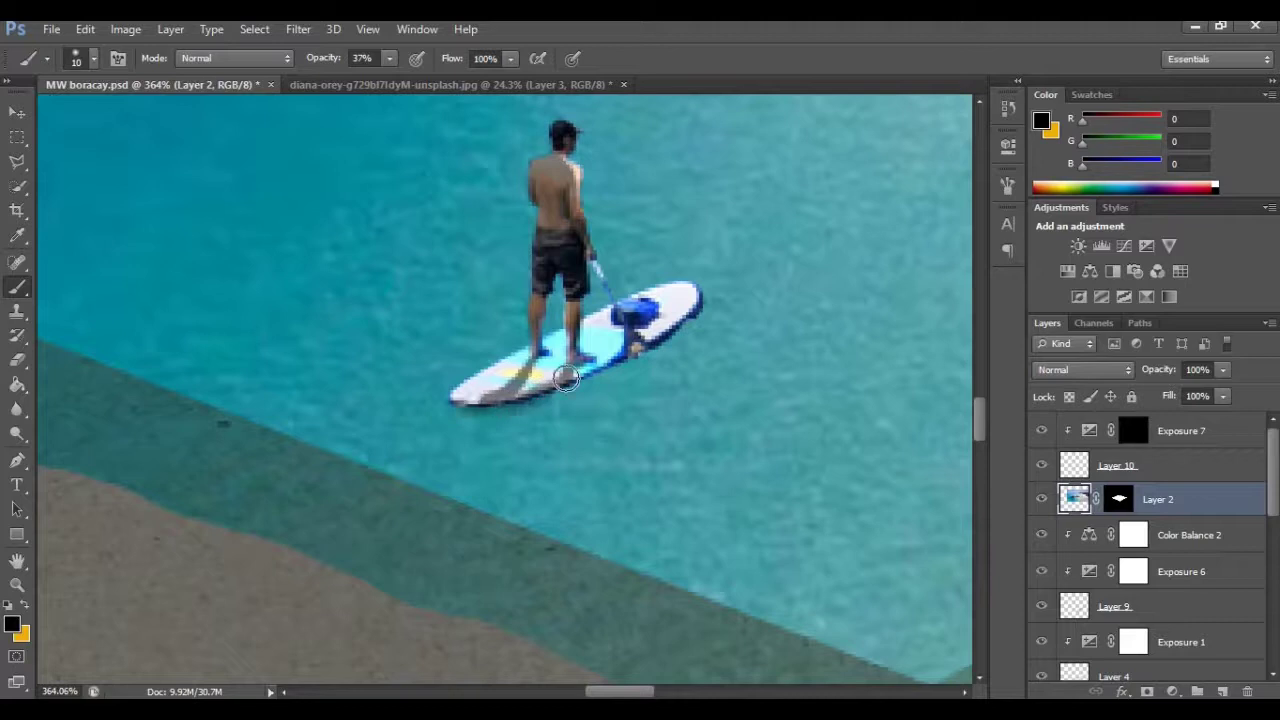
mouse_move(480, 414)
mouse_down()
mouse_move(452, 478)
mouse_move(482, 495)
mouse_move(481, 478)
mouse_move(508, 470)
mouse_move(495, 438)
mouse_move(482, 468)
mouse_move(505, 416)
mouse_move(474, 523)
mouse_up()
key(ctrl+0)
key(ctrl+minus)
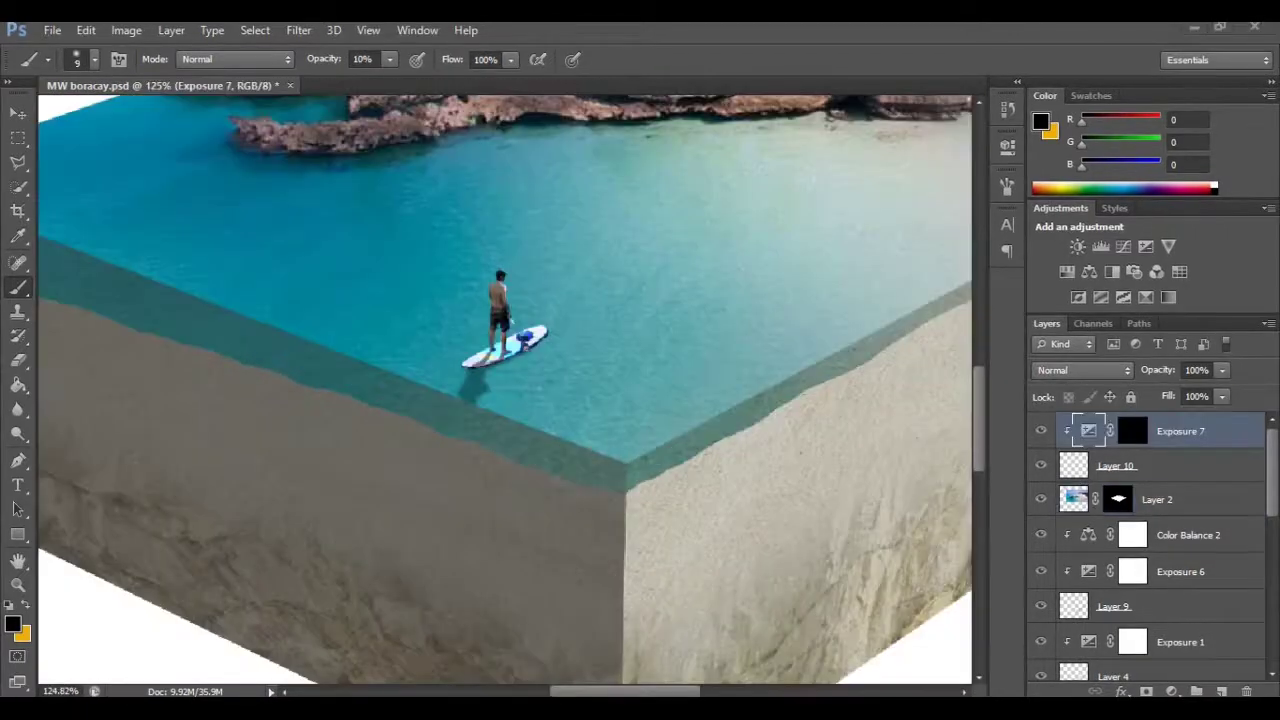
Continue the paddleboarder's shadow down the cube's teal water edge on Layer 5 with a 20 px black brush at 19% opacity
scroll(1177, 507, down, 3)
scroll(1177, 507, down, 5)
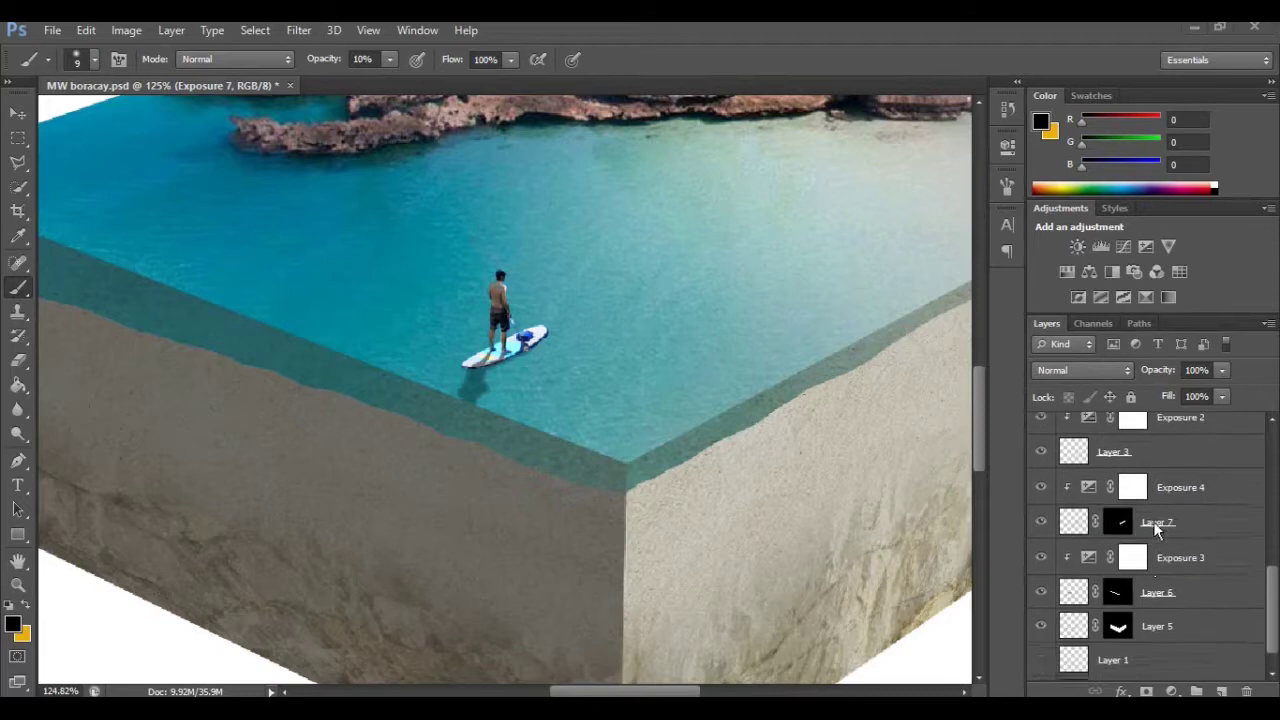
click(1077, 597)
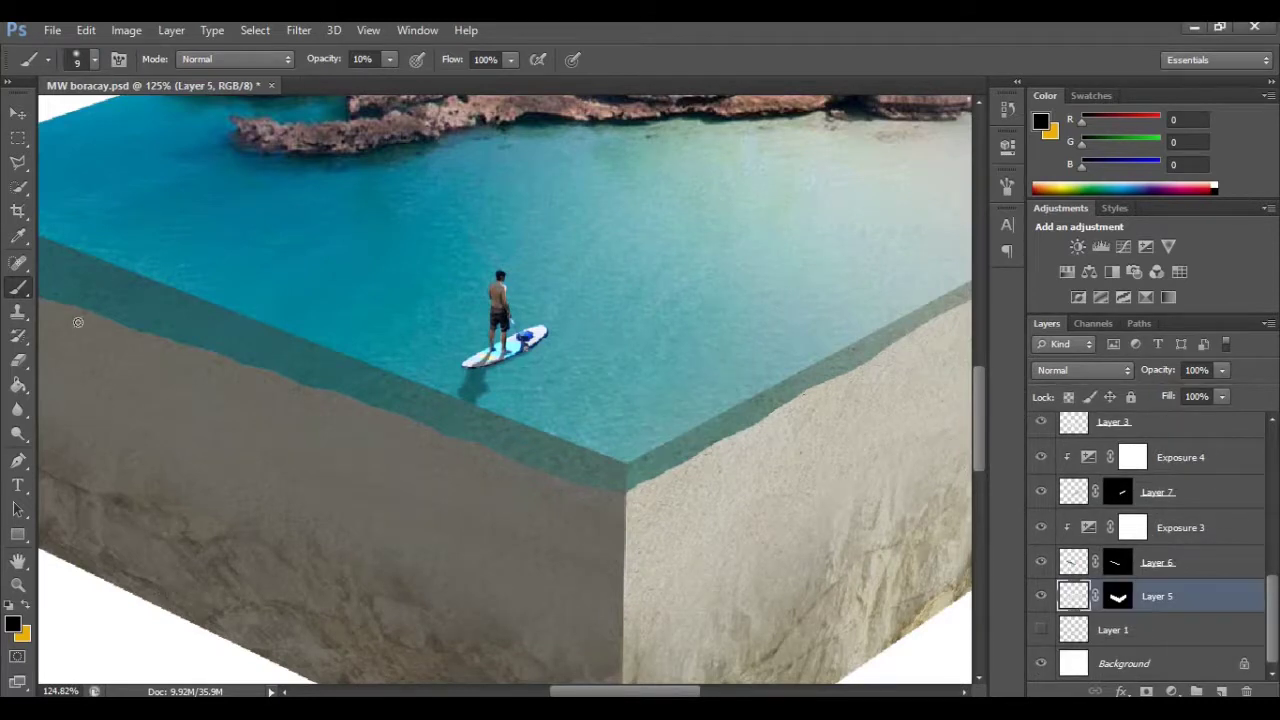
scroll(480, 402, up, 3)
click(389, 60)
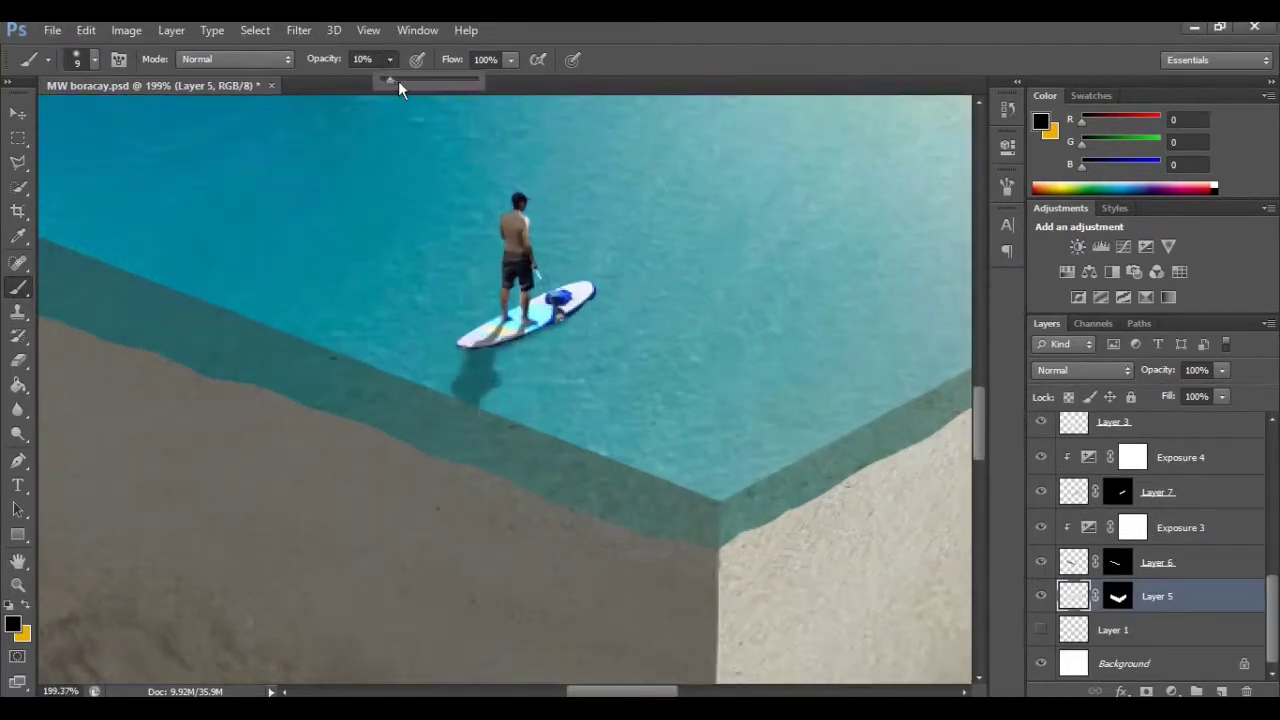
key(bracketright)
key(bracketright)
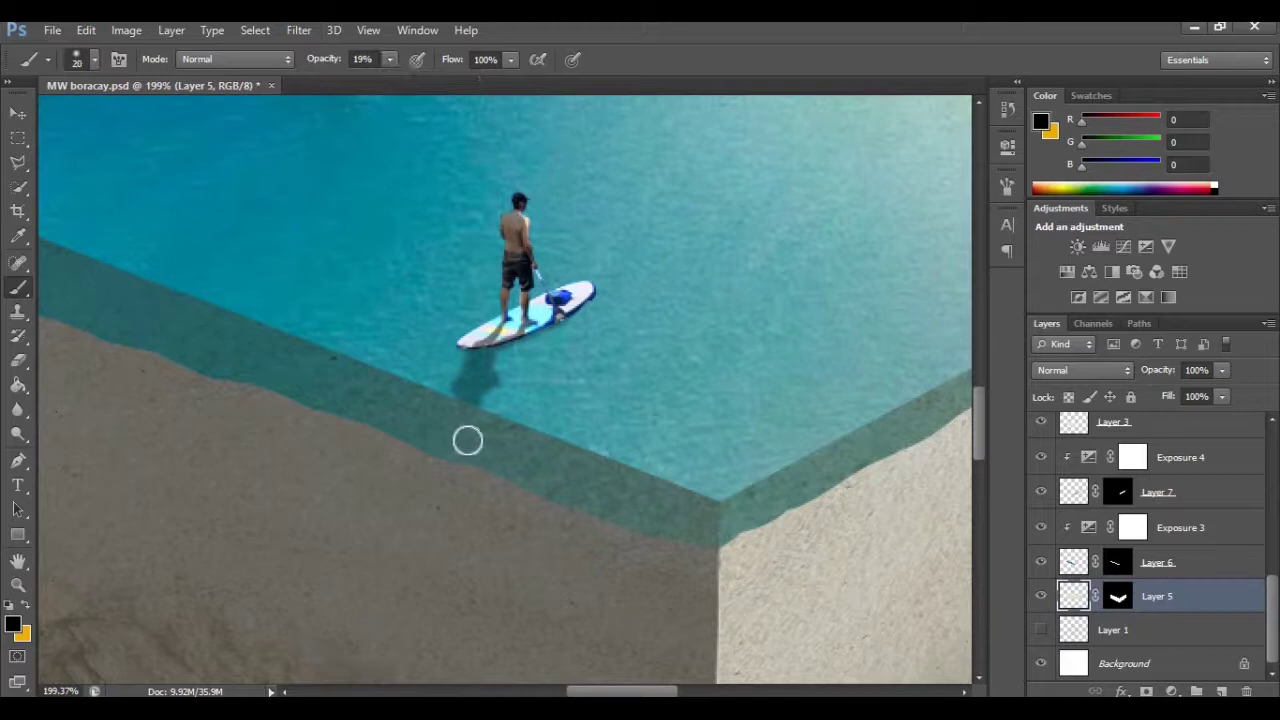
mouse_move(452, 443)
mouse_down()
mouse_move(432, 466)
mouse_move(490, 437)
mouse_move(455, 464)
mouse_move(430, 461)
mouse_move(468, 445)
mouse_move(434, 469)
mouse_up()
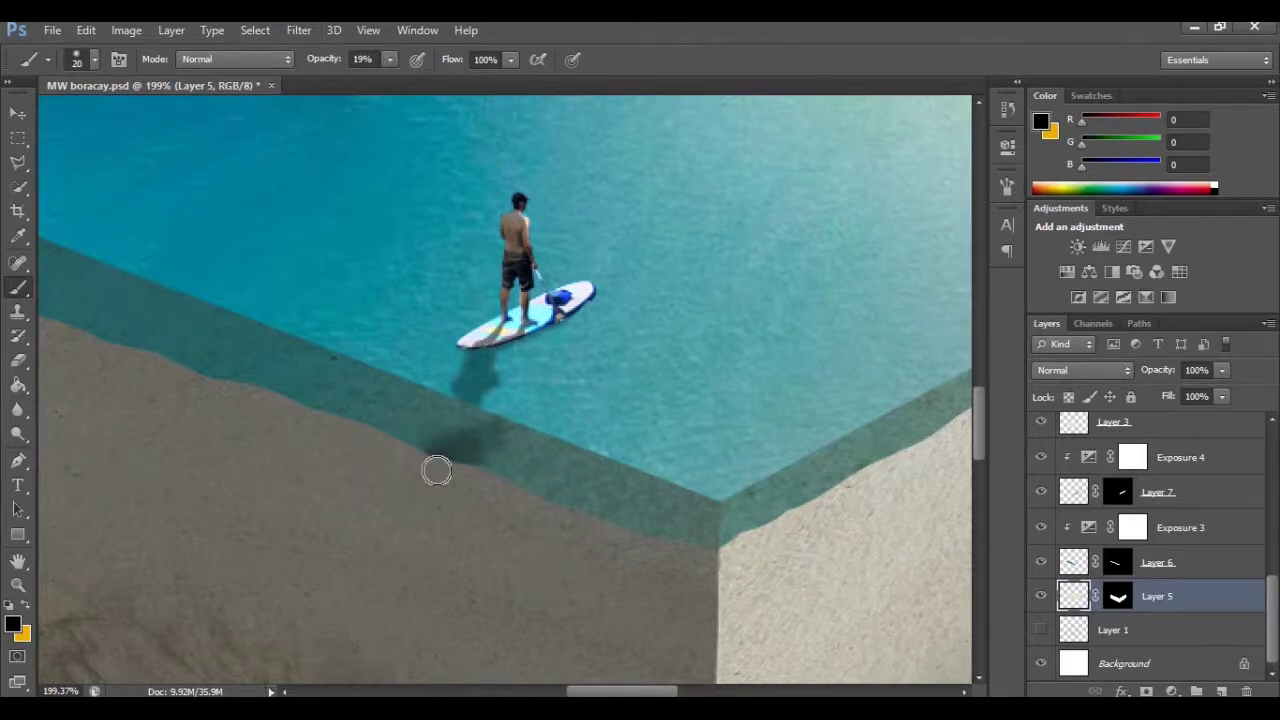
key(ctrl+0)
scroll(300, 422, down, 4)
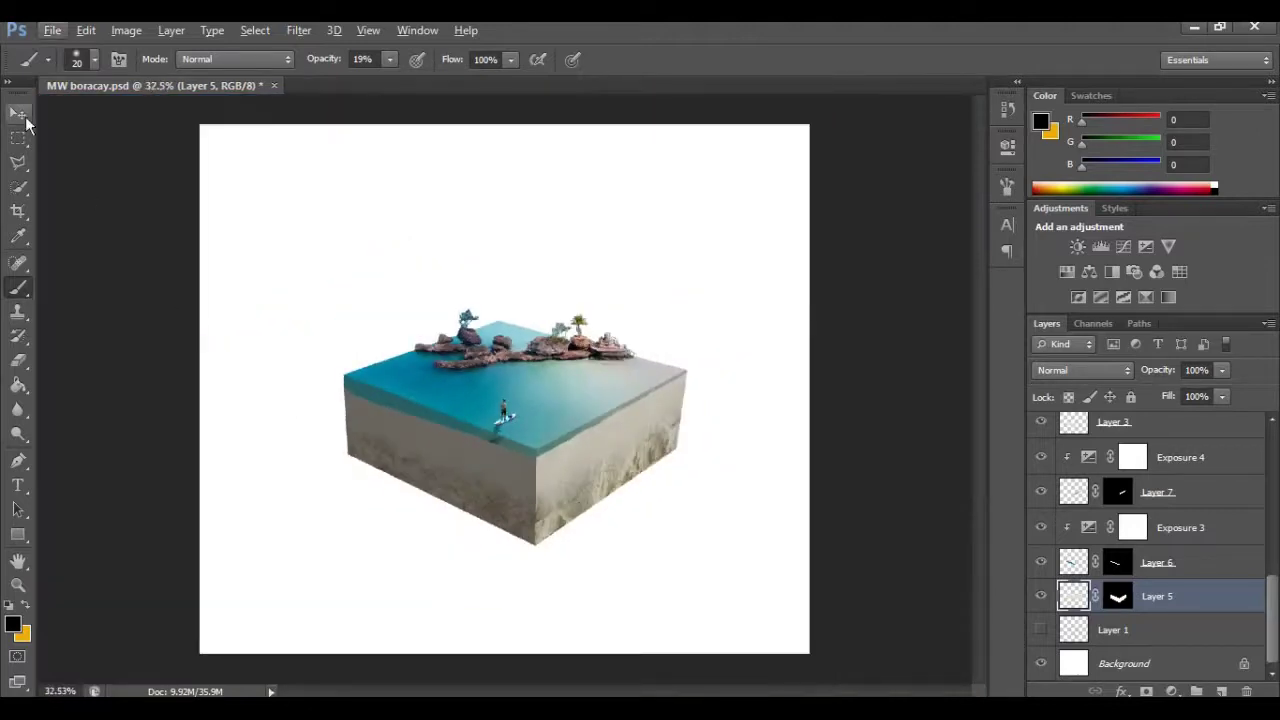
click(20, 115)
Create a new empty layer between Layer 1 and Layer 5, beneath the cube
scroll(527, 465, up, 5)
scroll(530, 466, up, 2)
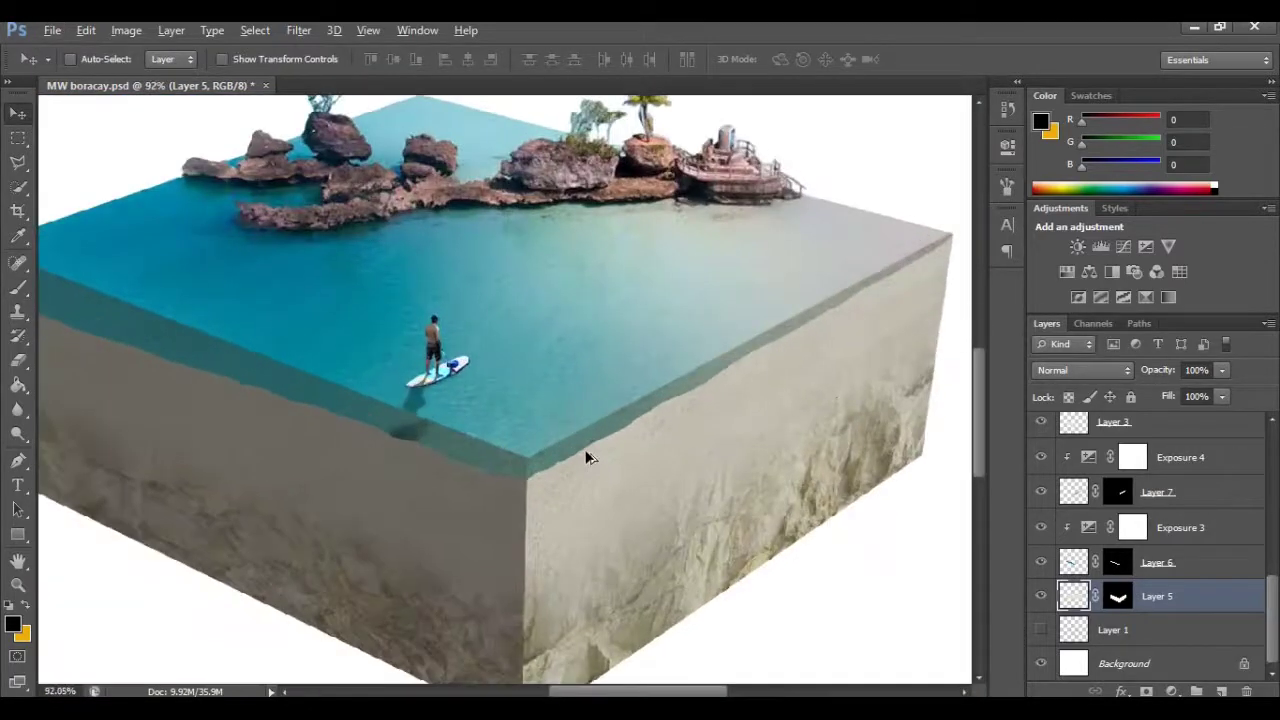
scroll(515, 455, down, 4)
scroll(515, 455, up, 1)
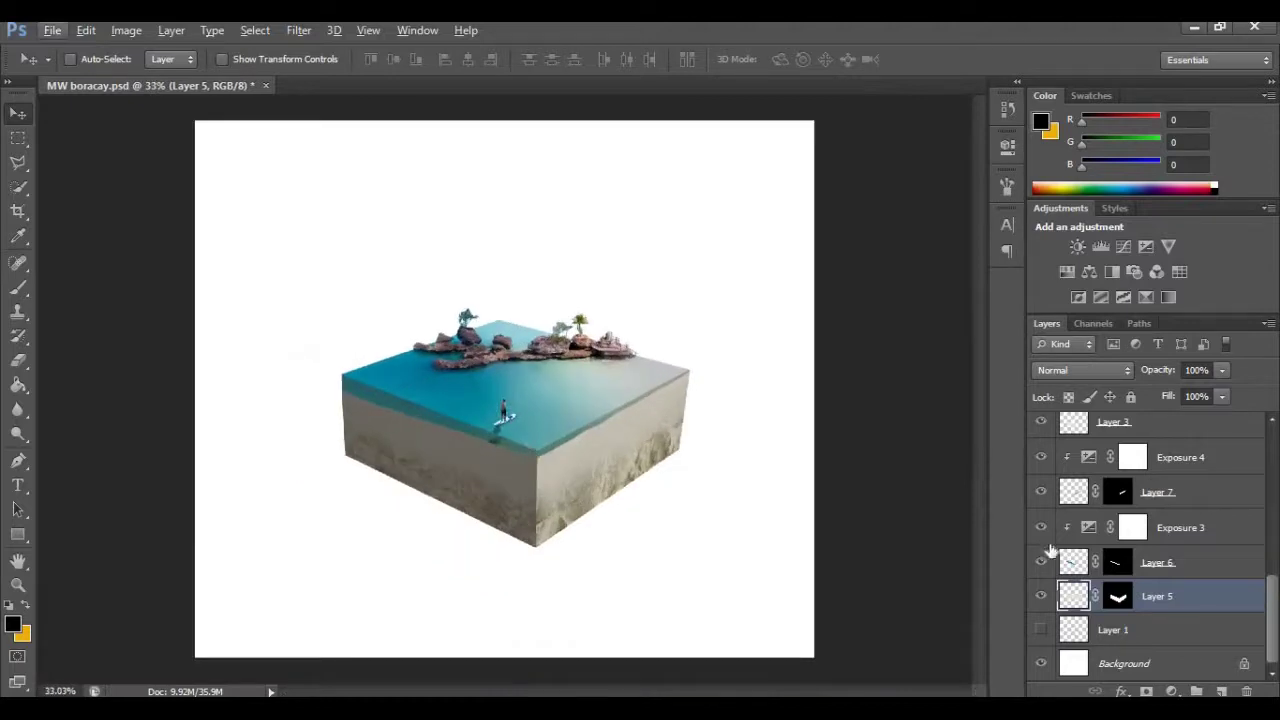
click(1163, 635)
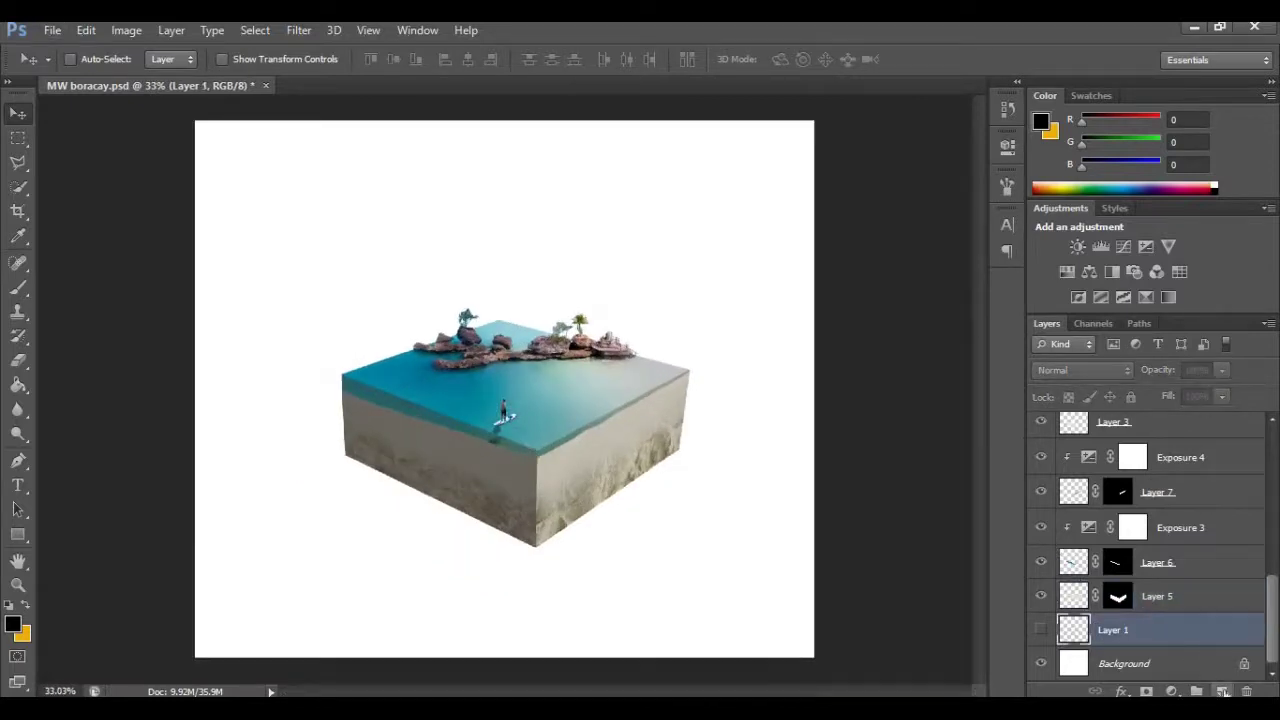
click(1222, 692)
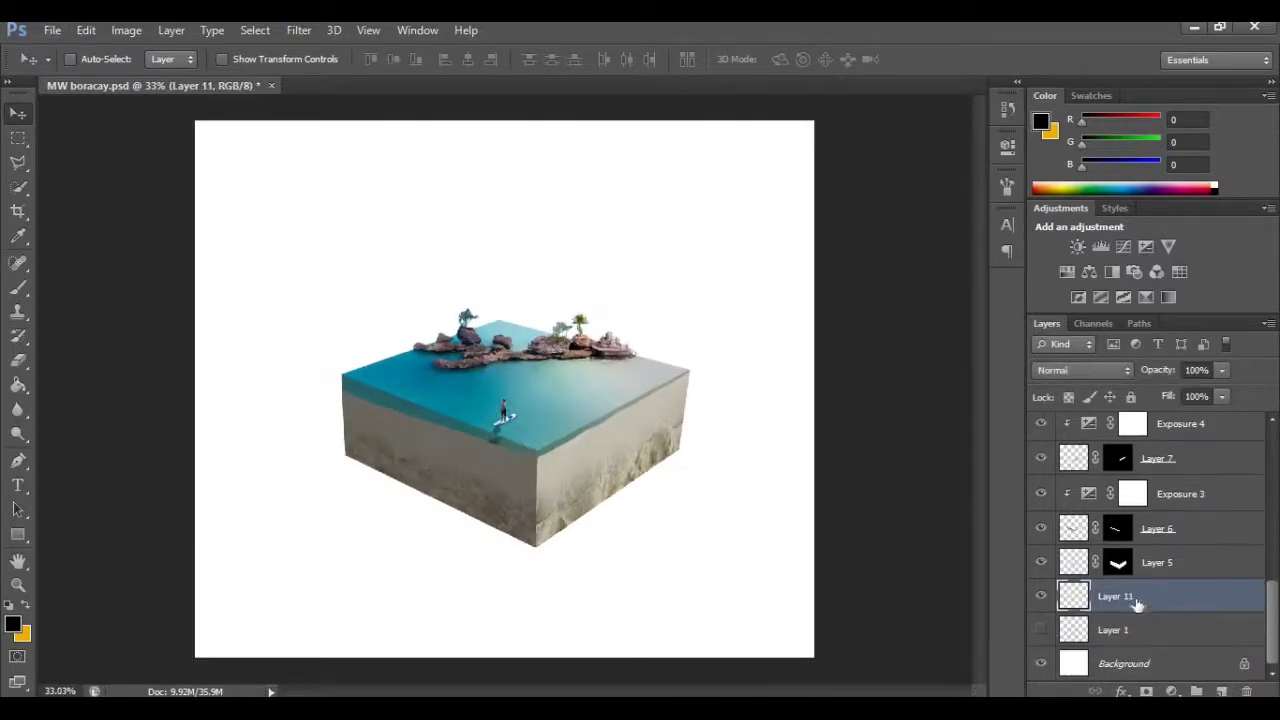
Scatter black speckles around the cube on Layer 11 with the 1813 px splatter brush at 100% opacity
click(18, 287)
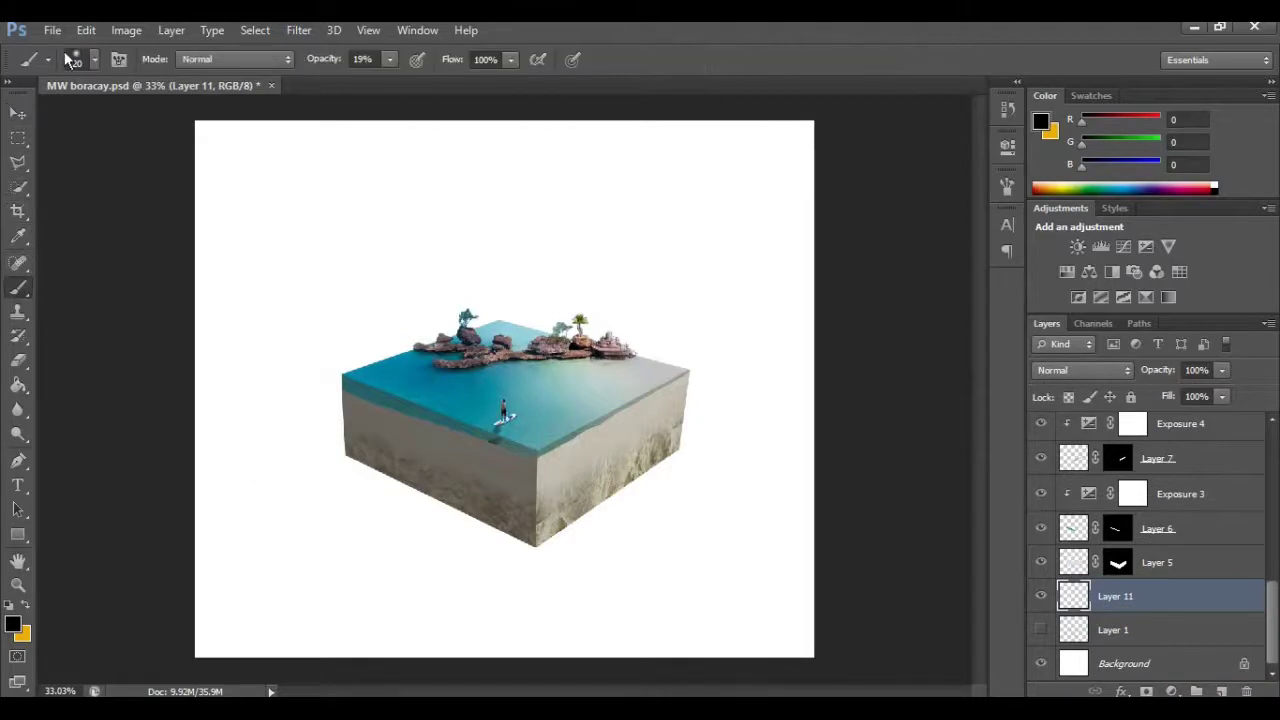
click(77, 59)
scroll(130, 255, down, 10)
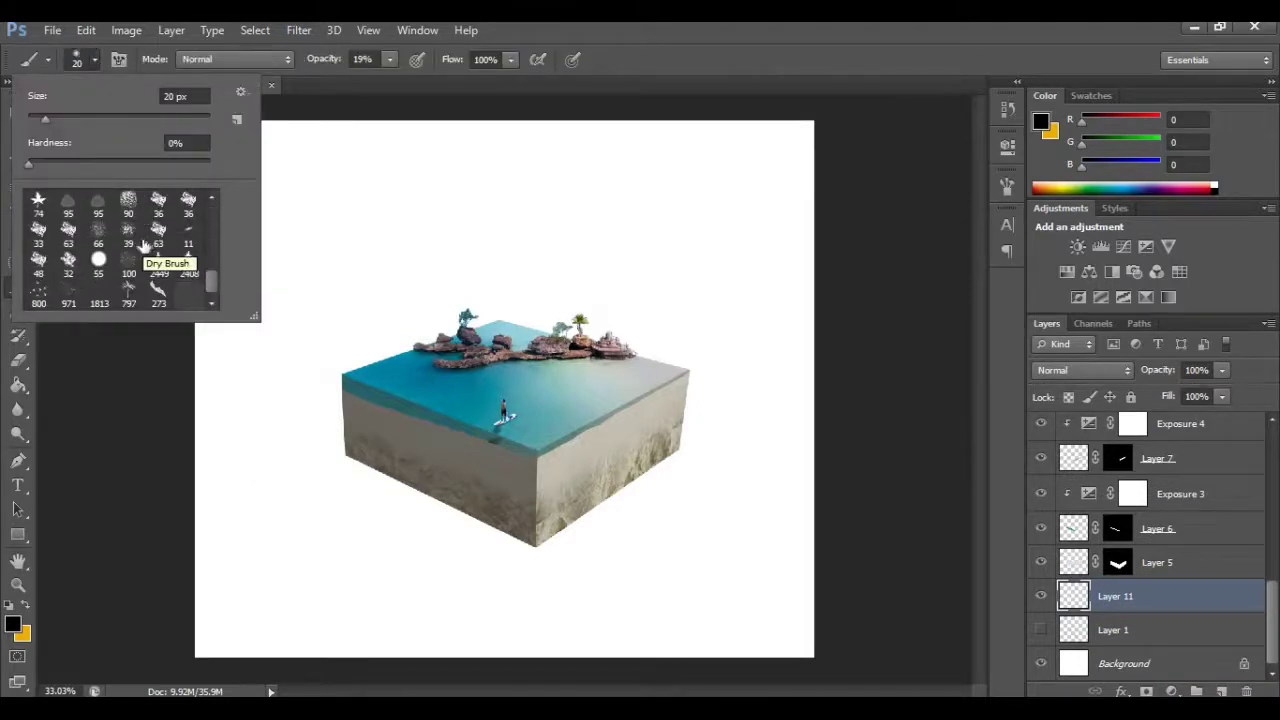
double_click(99, 292)
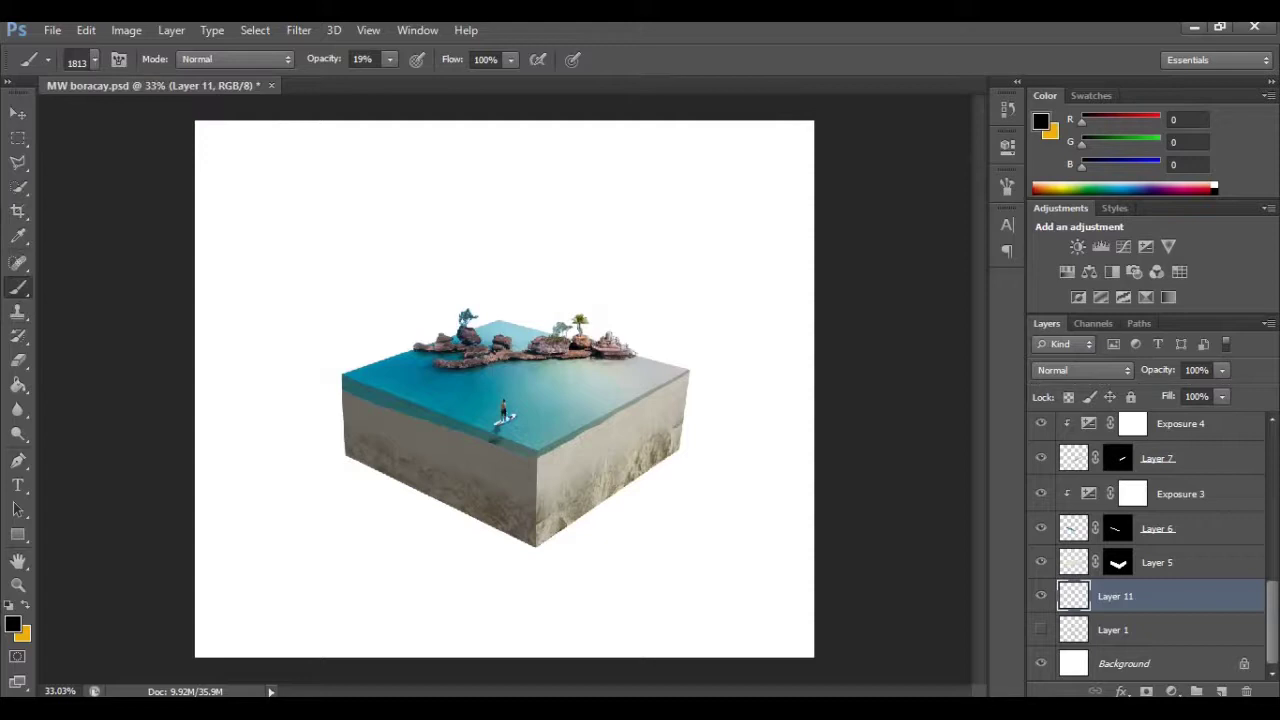
drag(392, 59, 512, 98)
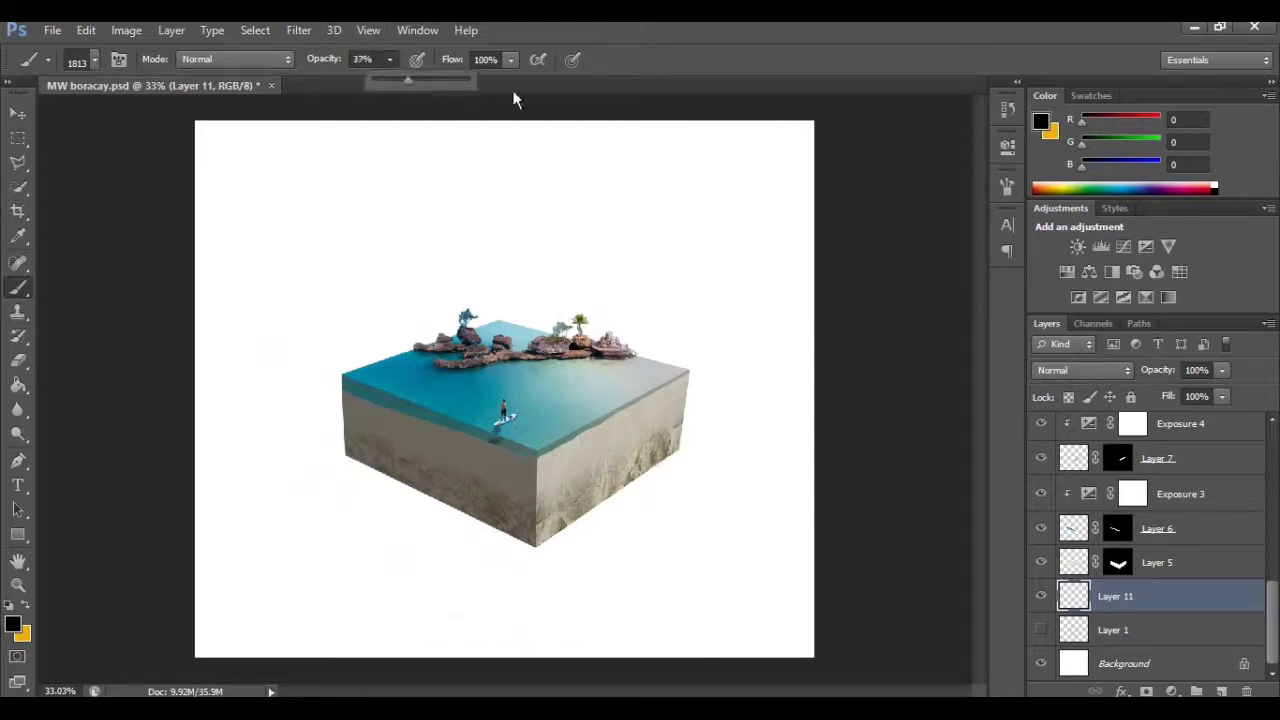
mouse_move(445, 433)
mouse_down()
mouse_move(373, 363)
mouse_move(349, 360)
mouse_move(320, 384)
mouse_up()
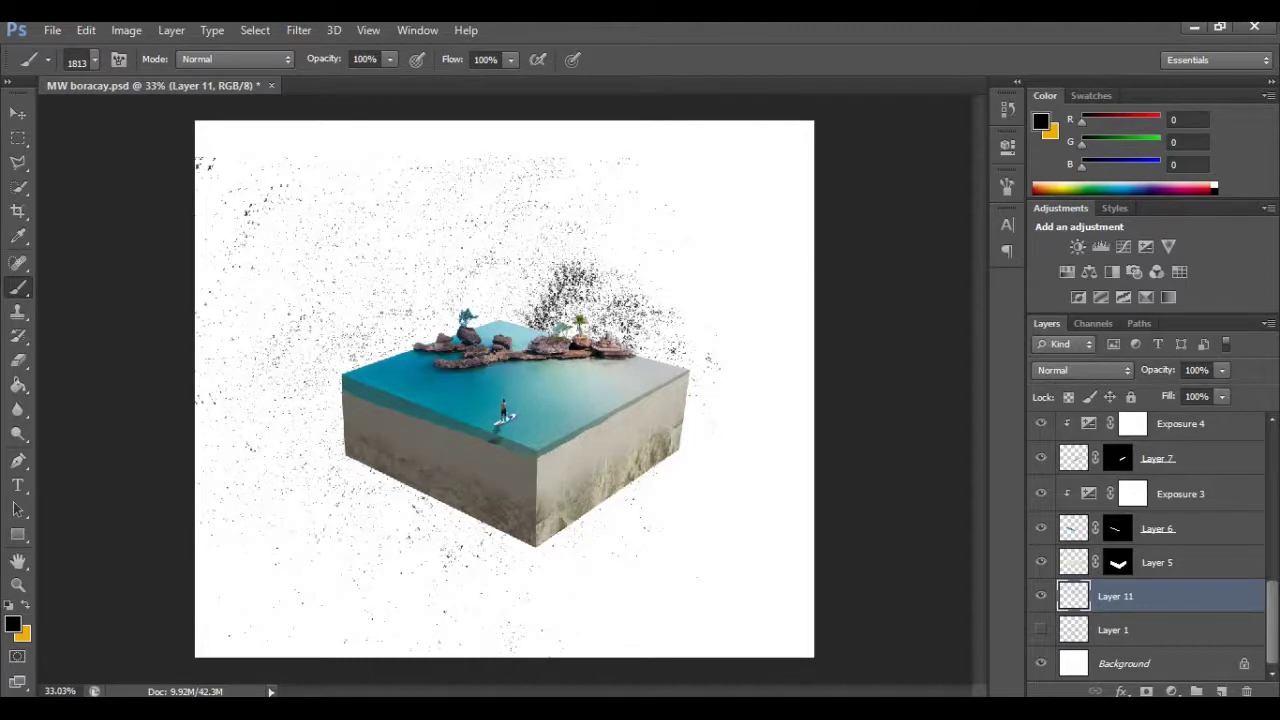
drag(658, 342, 747, 352)
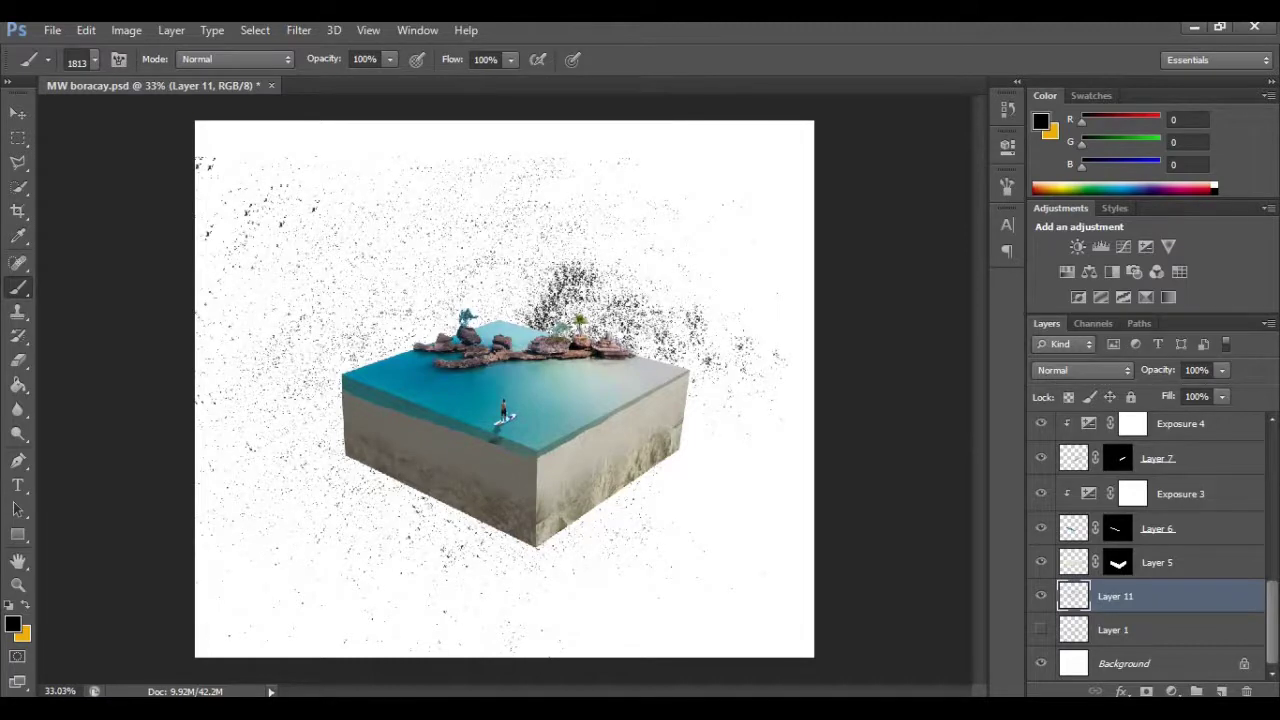
Erase the speckles beside and above the cube with a 400 px eraser, keeping those below it
click(18, 113)
click(18, 360)
key(bracketright)
key(bracketright)
drag(240, 228, 310, 445)
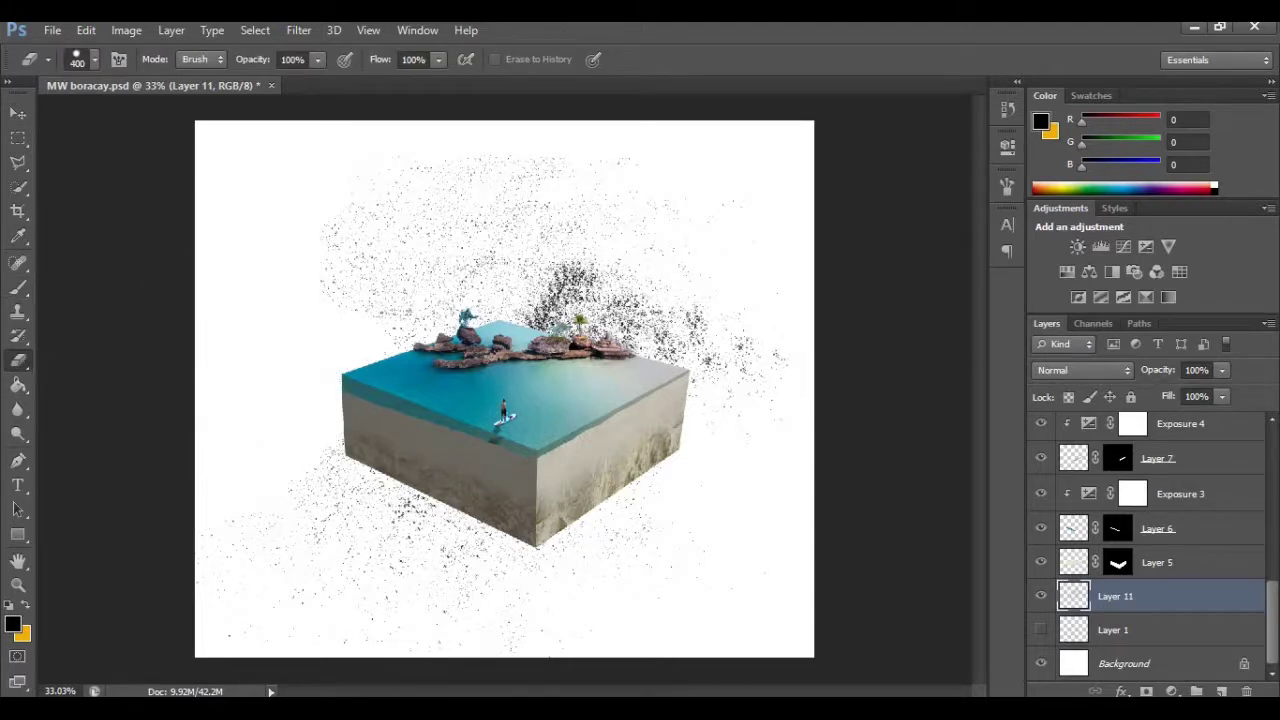
mouse_move(430, 235)
mouse_down()
mouse_move(540, 255)
mouse_move(720, 360)
mouse_up()
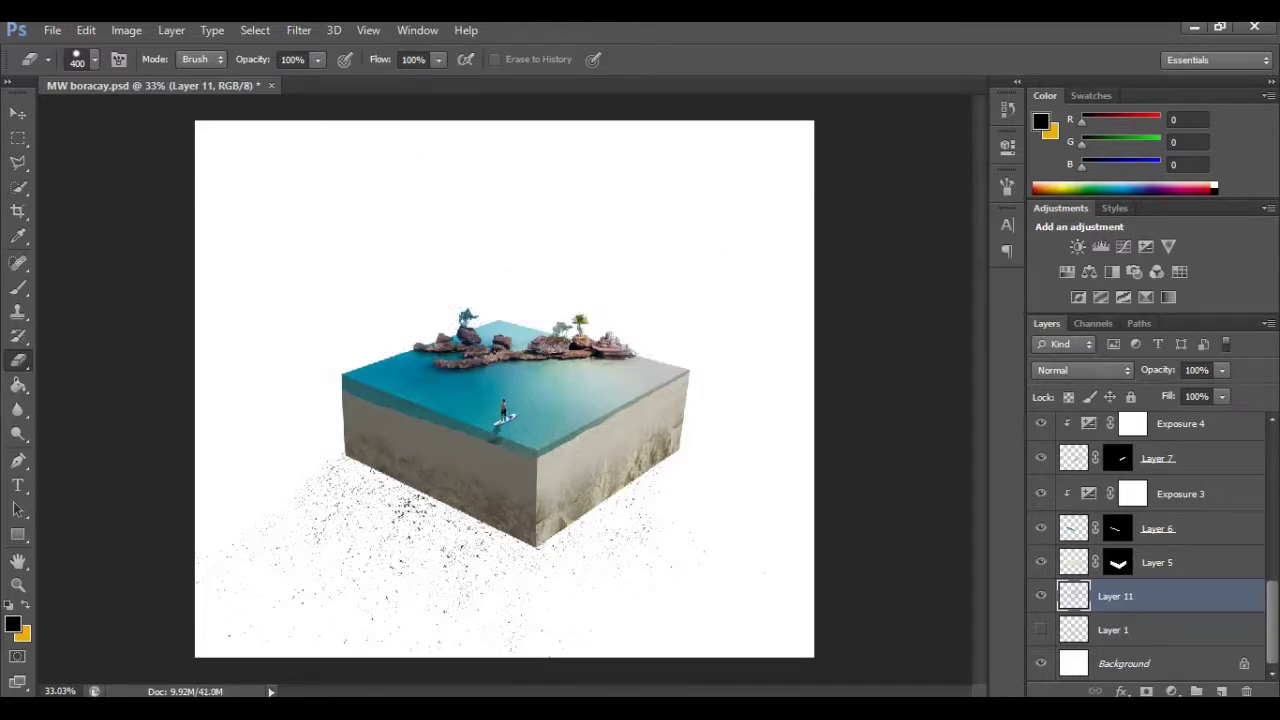
Fade the remaining speckles below the cube with the eraser at 16% opacity
click(317, 59)
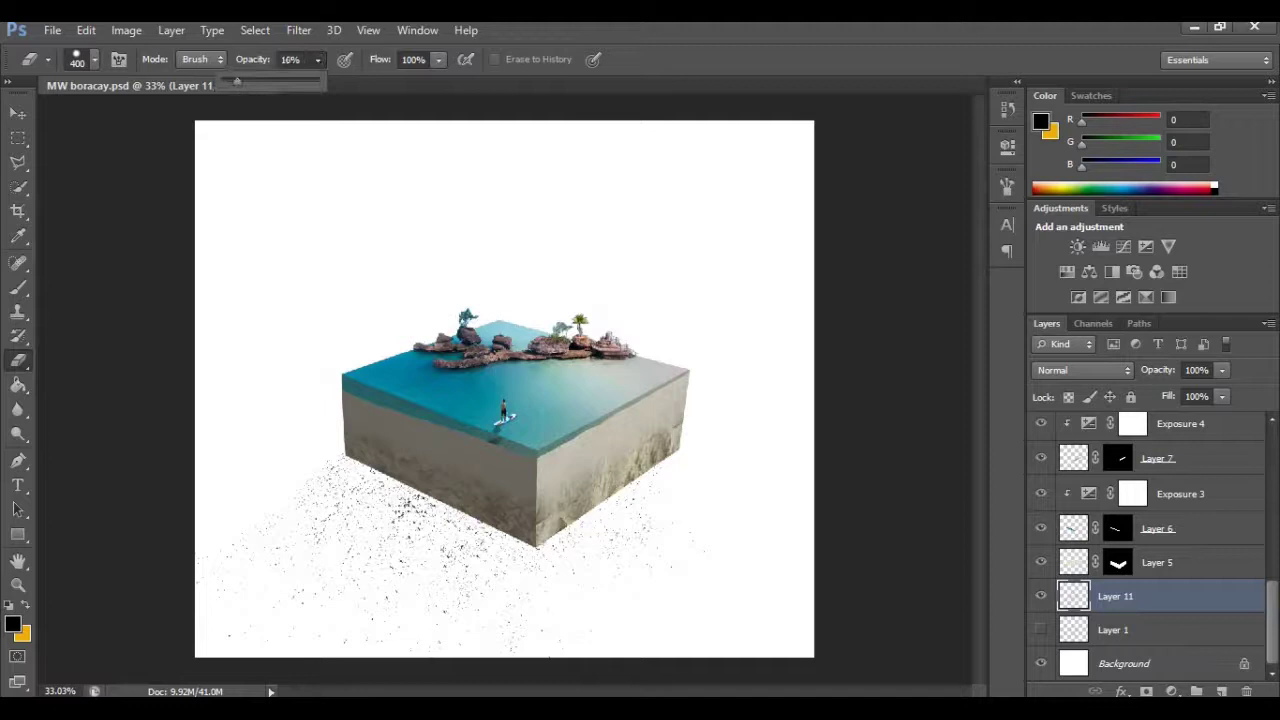
key(Return)
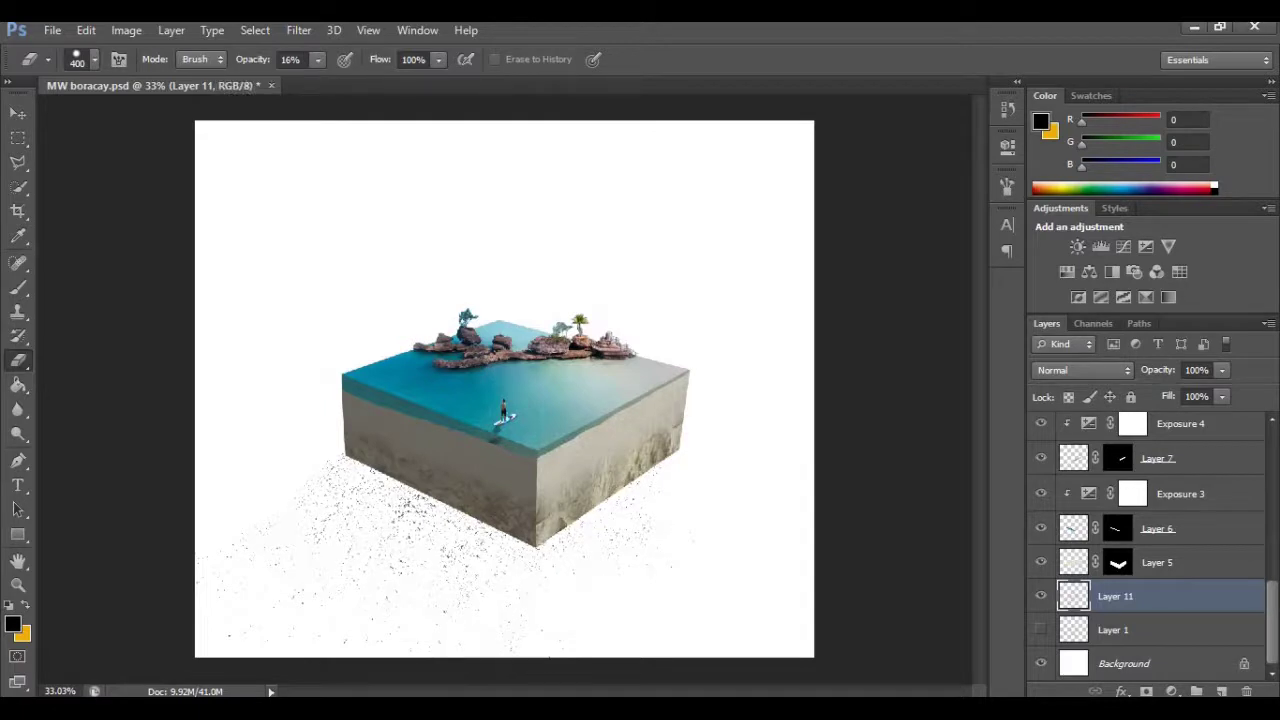
click(24, 115)
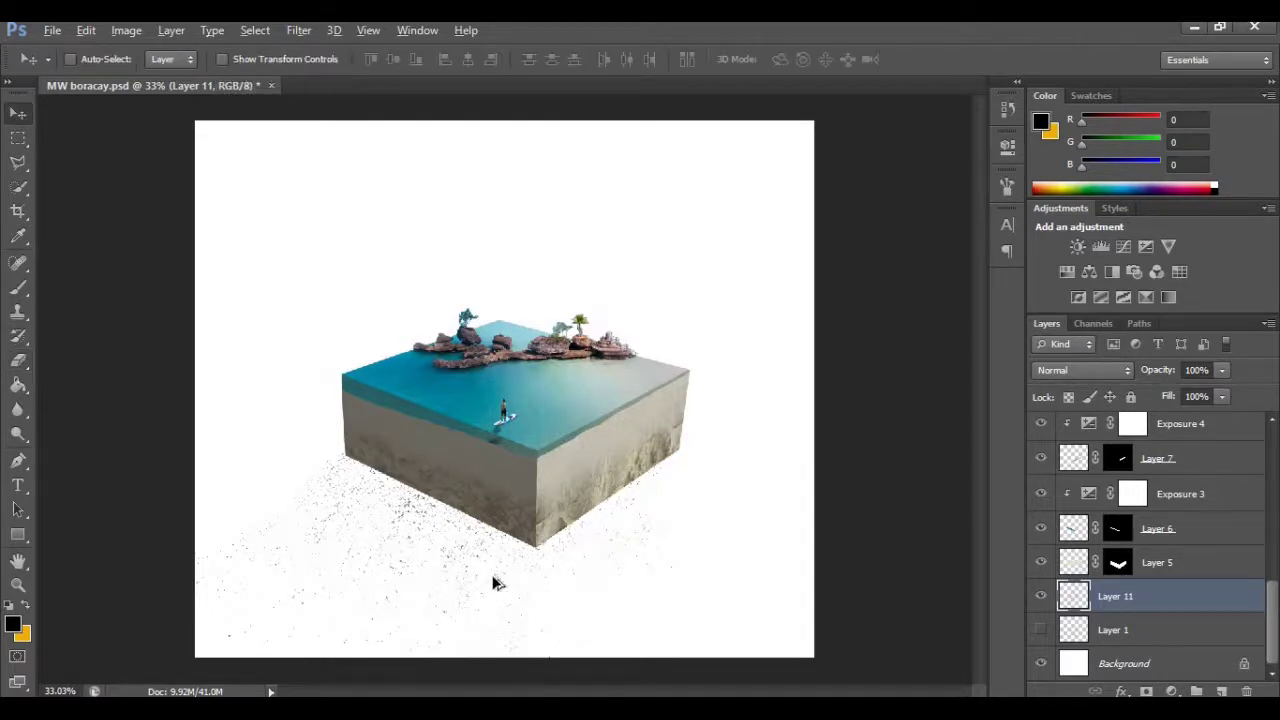
scroll(488, 572, up, 7)
scroll(483, 558, down, 8)
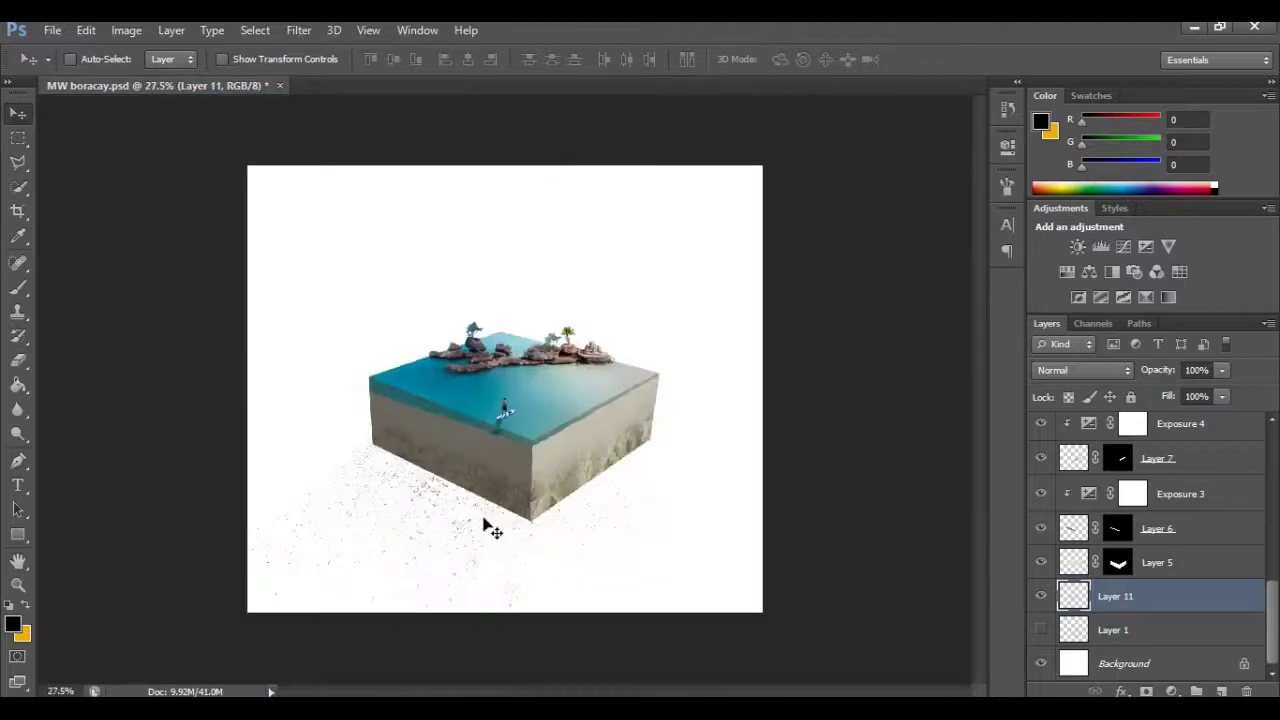
key(e)
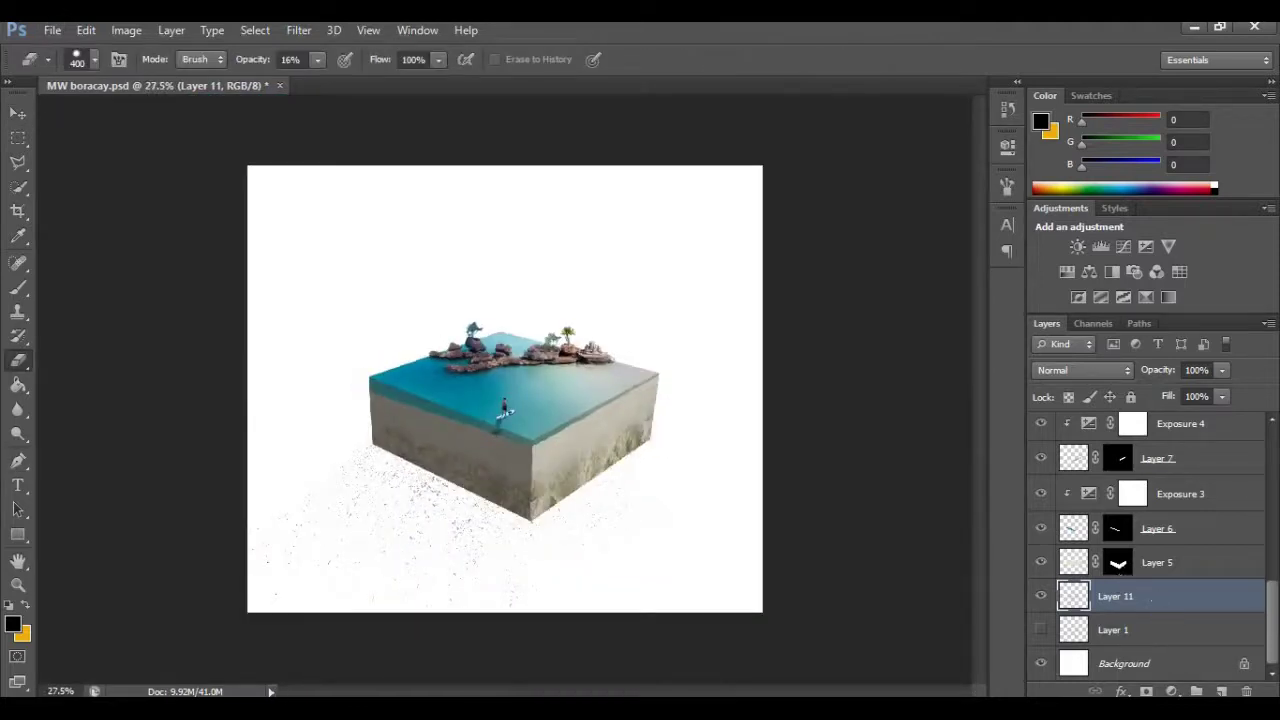
Draw a black rectangle shape about 1143 by 597 px over the canvas's lower-left area, behind the cube
click(18, 534)
drag(232, 460, 528, 612)
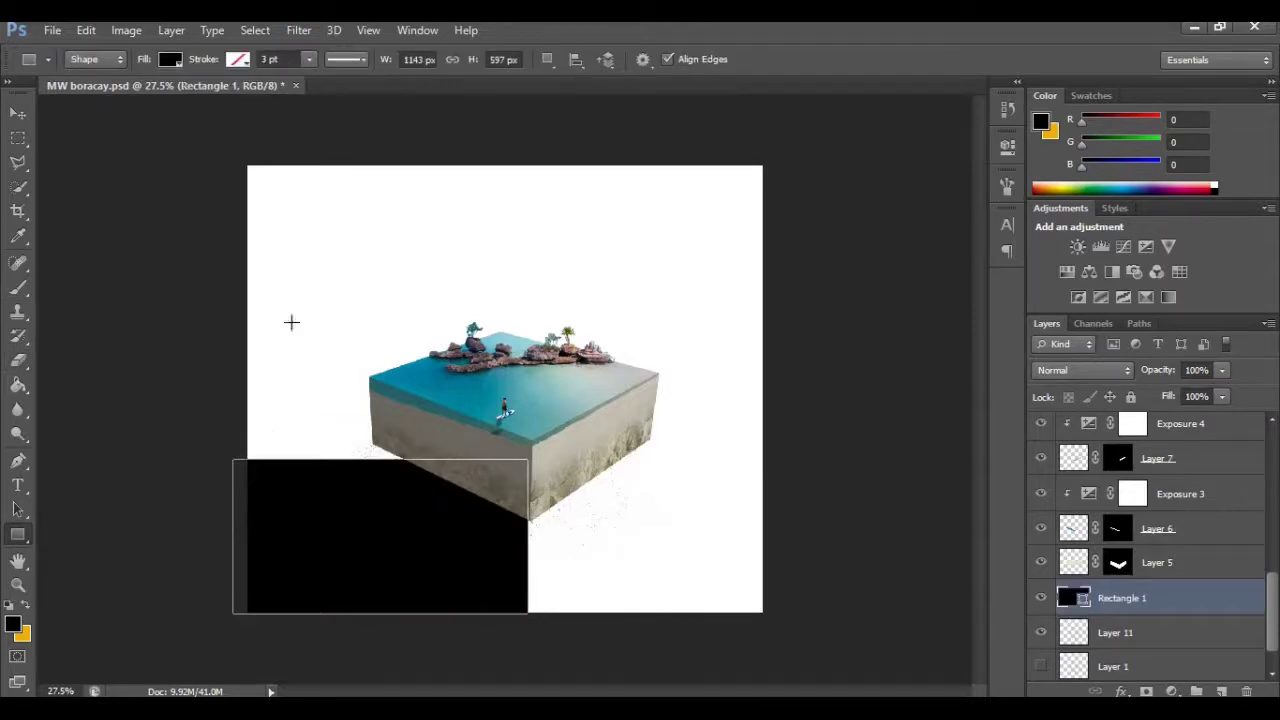
click(18, 115)
Distort the black rectangle so its upper corners meet the ends of the cube's lower-left base edge
key(ctrl+t)
right_click(335, 510)
click(400, 301)
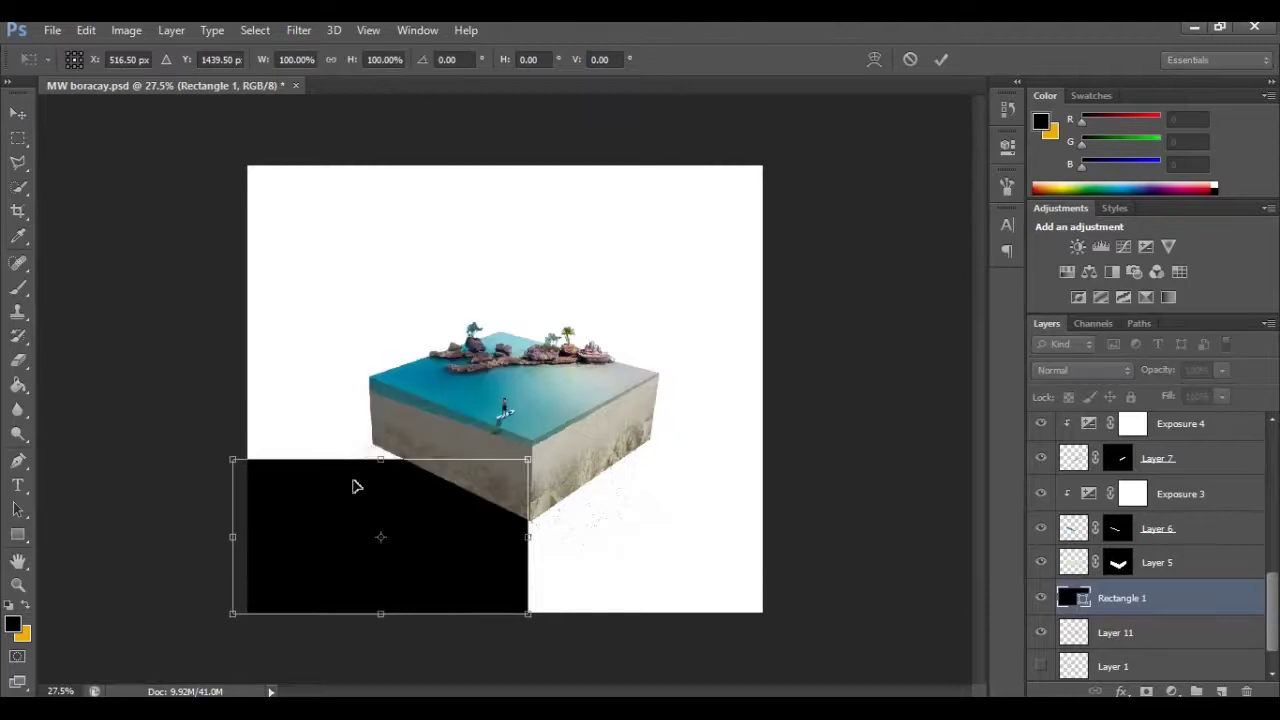
scroll(435, 503, up, 5)
drag(626, 442, 629, 597)
scroll(277, 508, left, 5)
drag(135, 445, 495, 393)
Distort the rectangle's two outer corners so it stretches from the cube's lower-left base edge past the canvas's lower-left corner as a shadow
scroll(285, 522, down, 5)
scroll(281, 521, down, 2)
drag(132, 546, 80, 248)
scroll(535, 402, down, 5)
drag(880, 471, 457, 607)
scroll(474, 486, down, 4)
drag(244, 619, 179, 654)
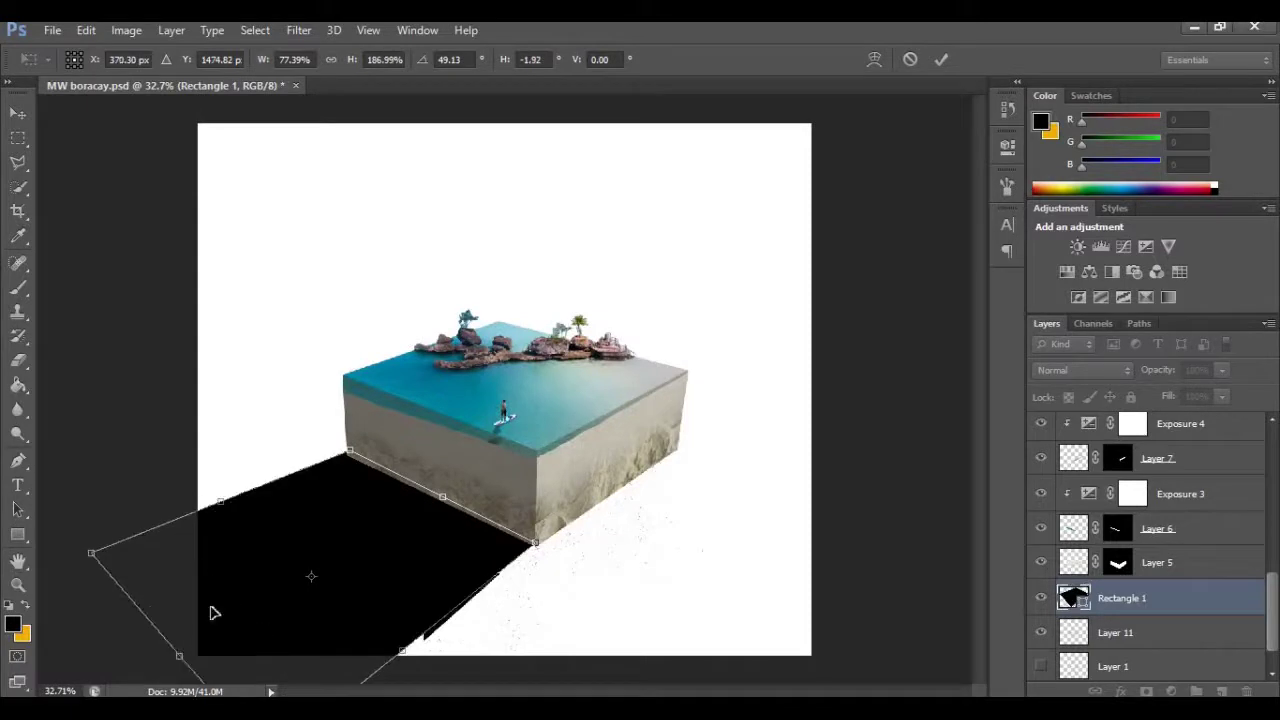
drag(91, 552, 90, 523)
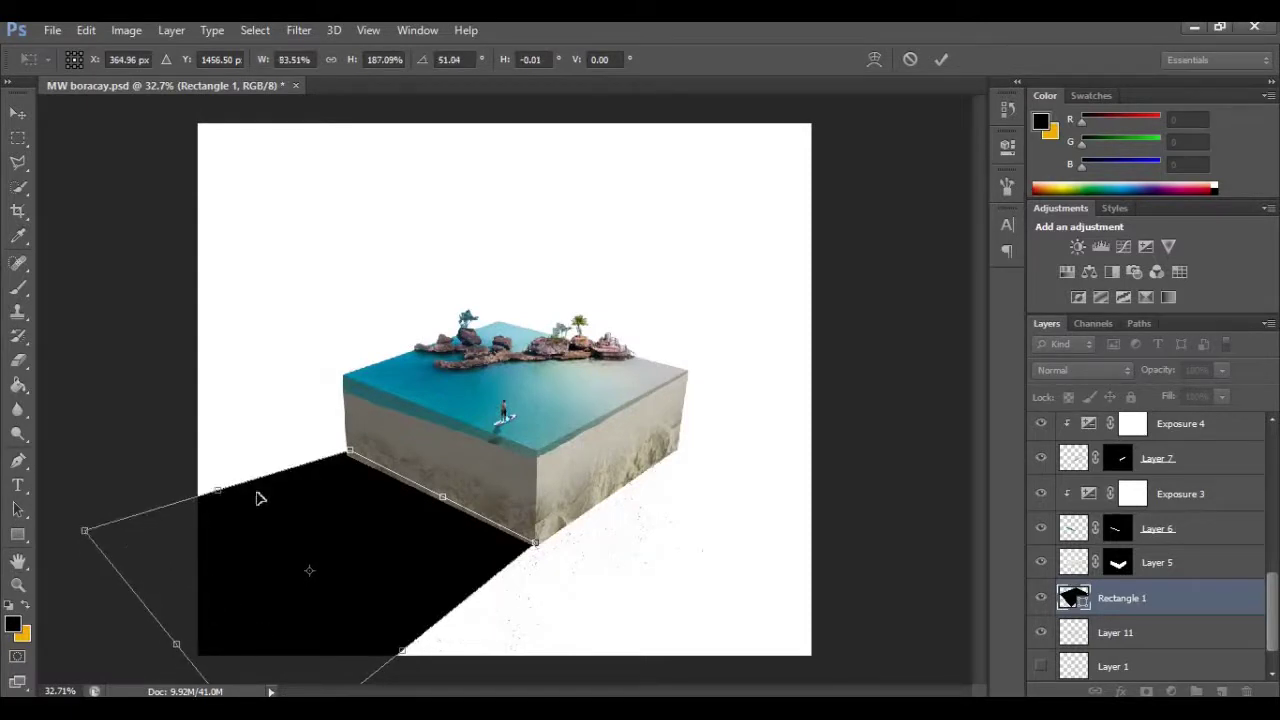
Align the black shape's inner corners precisely with the cube's lower-left base edge and apply the transformation
scroll(540, 543, up, 5)
drag(625, 555, 634, 558)
scroll(634, 558, left, 4)
drag(377, 235, 380, 241)
scroll(396, 358, down, 3)
scroll(400, 362, down, 4)
scroll(400, 489, up, 1)
key(Return)
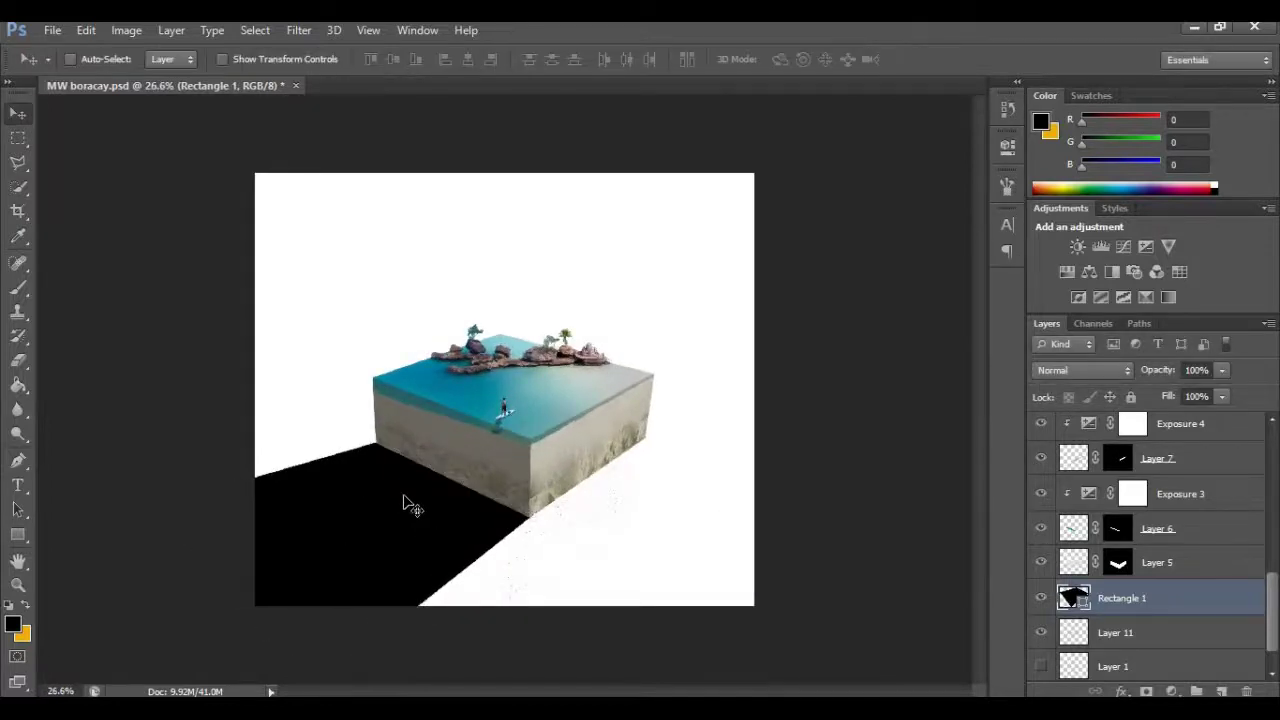
Rasterize the Rectangle 1 shape layer for the Eraser tool
scroll(350, 548, up, 1)
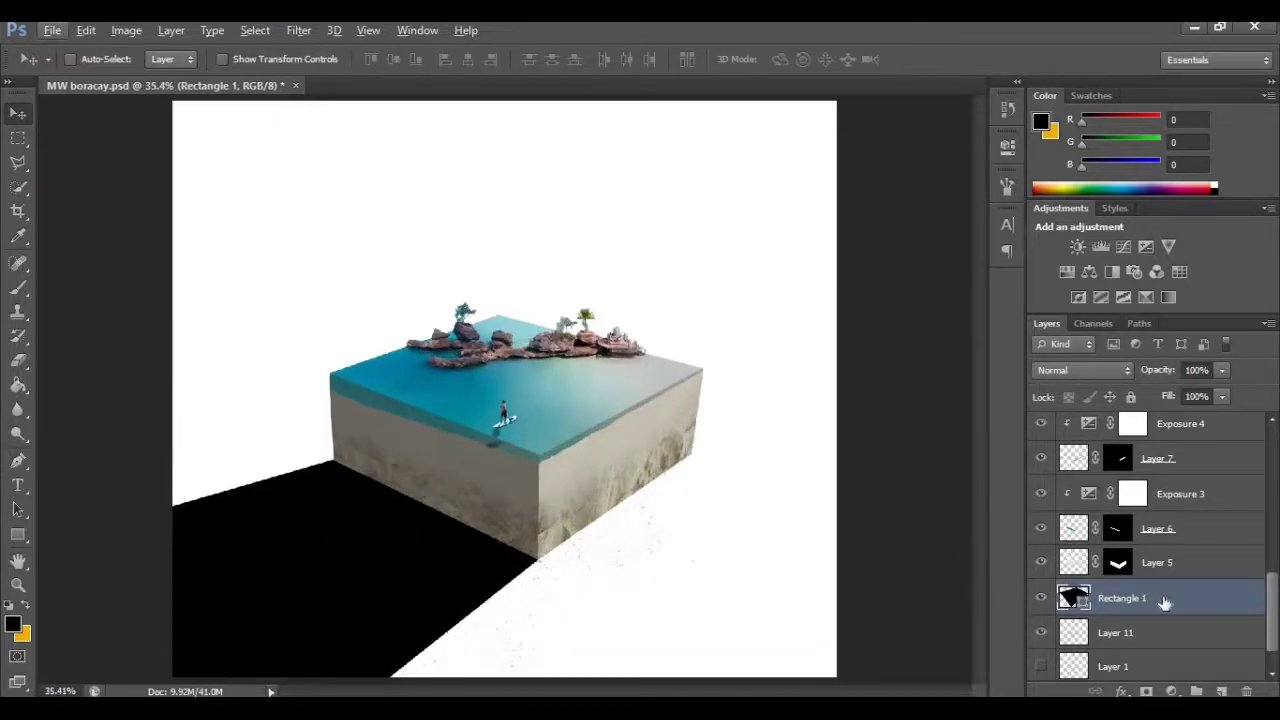
scroll(889, 397, down, 1)
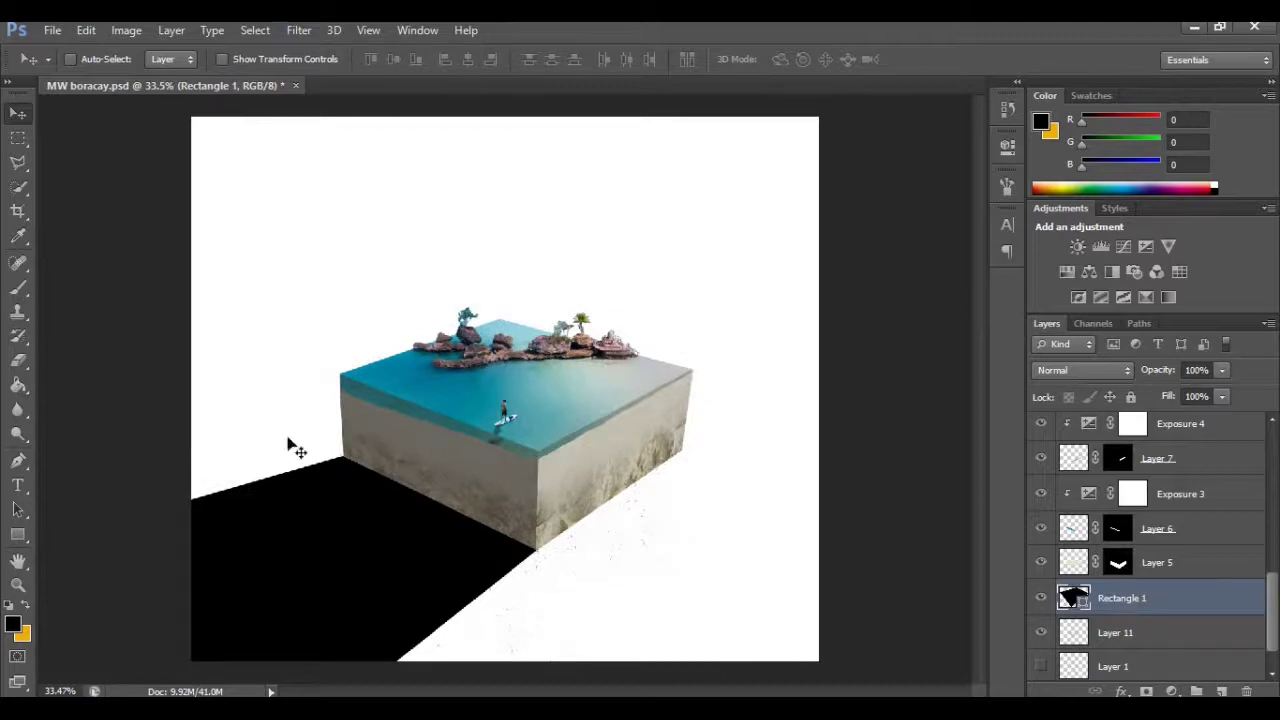
key(e)
click(309, 503)
click(594, 291)
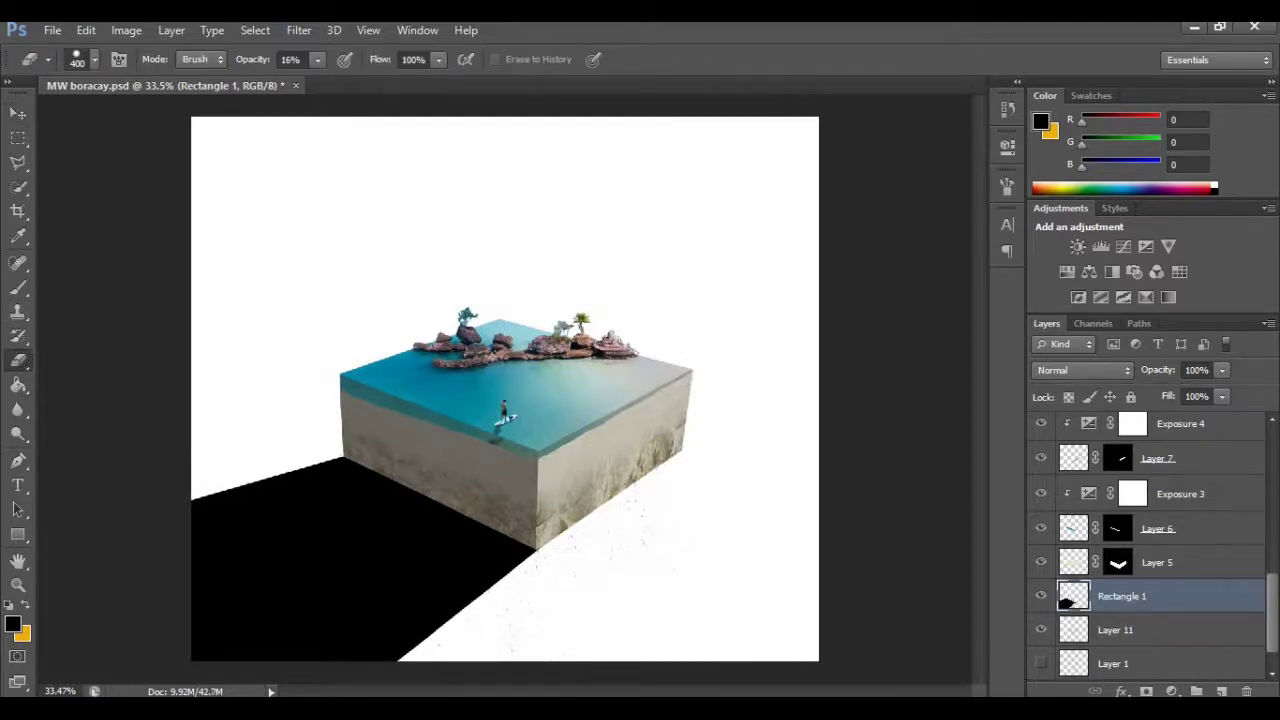
Erase the outer end of the black shadow with a soft 400 px eraser at 100% opacity
click(317, 59)
drag(161, 609, 189, 623)
key(ctrl+z)
click(95, 60)
double_click(98, 203)
scroll(505, 389, down, 2)
mouse_move(222, 500)
mouse_down()
mouse_move(305, 622)
mouse_move(380, 631)
mouse_move(256, 505)
mouse_move(414, 630)
mouse_up()
scroll(412, 615, up, 3)
click(316, 60)
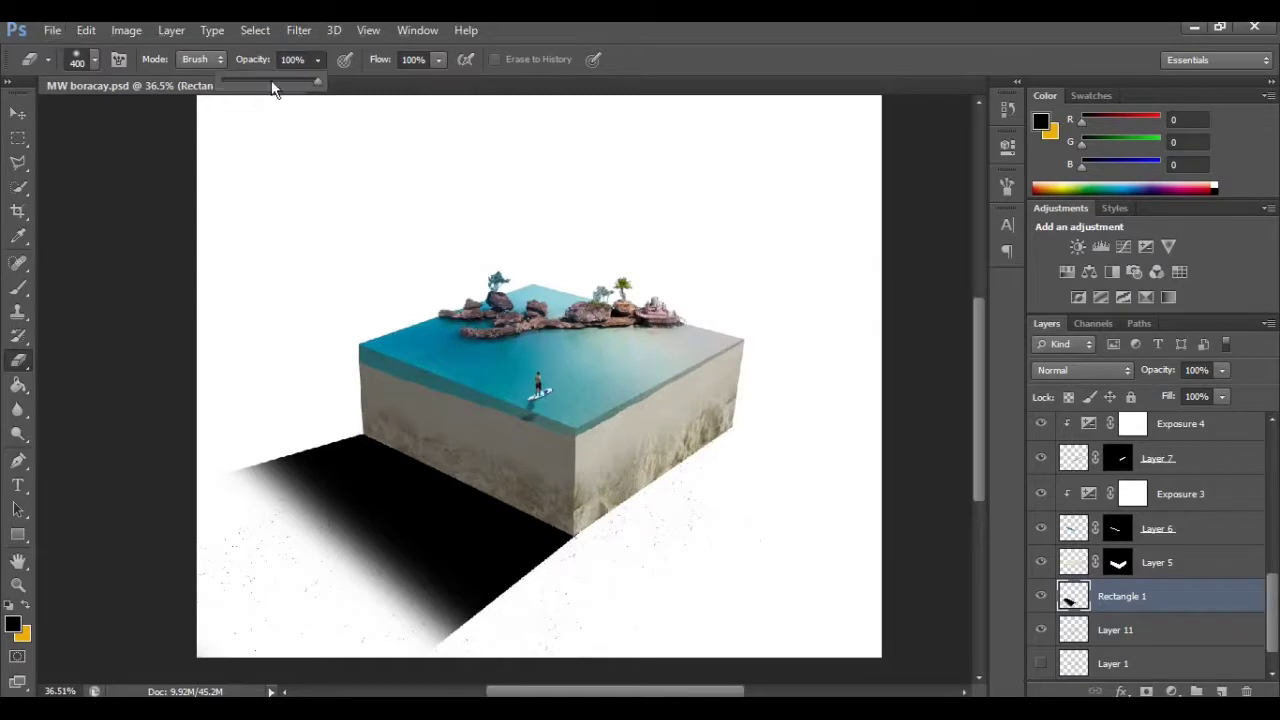
mouse_move(300, 505)
mouse_down()
mouse_move(430, 575)
mouse_move(492, 522)
mouse_up()
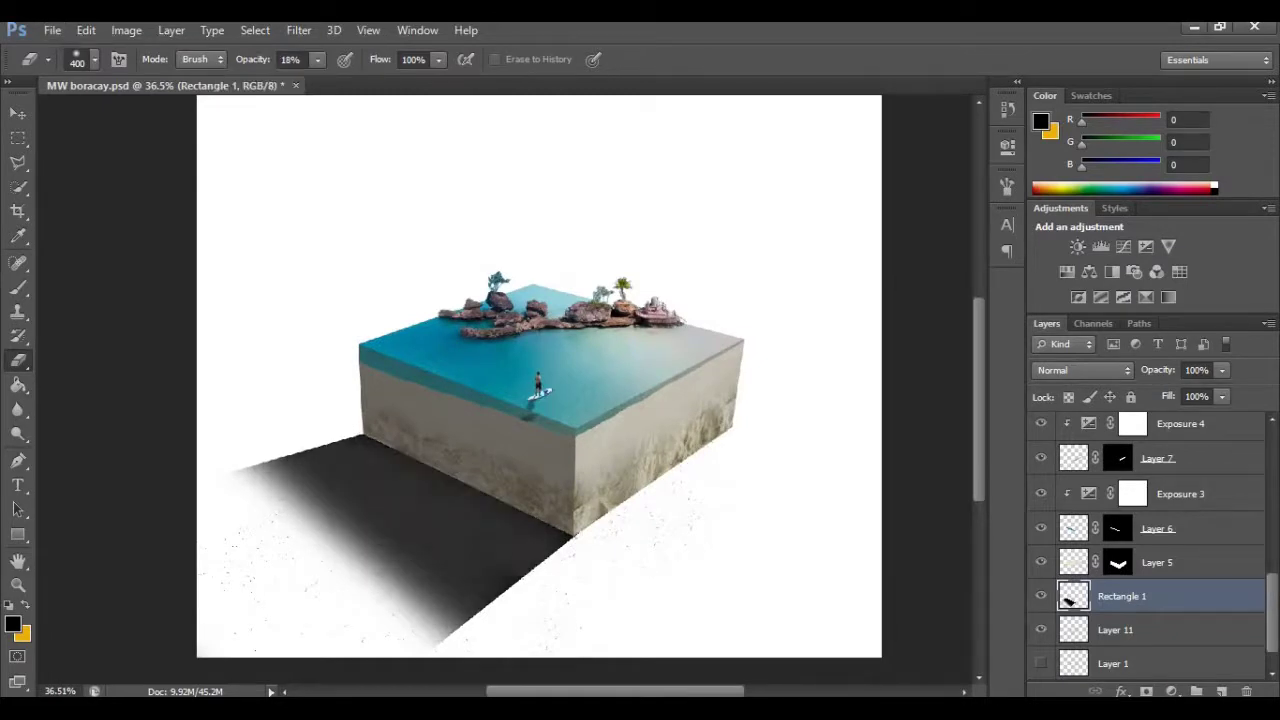
key(ctrl+z)
Fade the shadow away from the cube with the eraser at 9% opacity and trim its lower tip at 61%
click(318, 62)
mouse_move(335, 495)
mouse_down()
mouse_move(475, 560)
mouse_move(478, 515)
mouse_up()
mouse_move(318, 508)
mouse_down()
mouse_move(440, 580)
mouse_move(325, 510)
mouse_up()
mouse_move(375, 545)
mouse_down()
mouse_move(450, 592)
mouse_move(340, 520)
mouse_up()
mouse_move(270, 485)
mouse_down()
mouse_move(475, 610)
mouse_move(345, 510)
mouse_move(455, 562)
mouse_move(285, 472)
mouse_move(385, 505)
mouse_move(450, 585)
mouse_move(490, 595)
mouse_up()
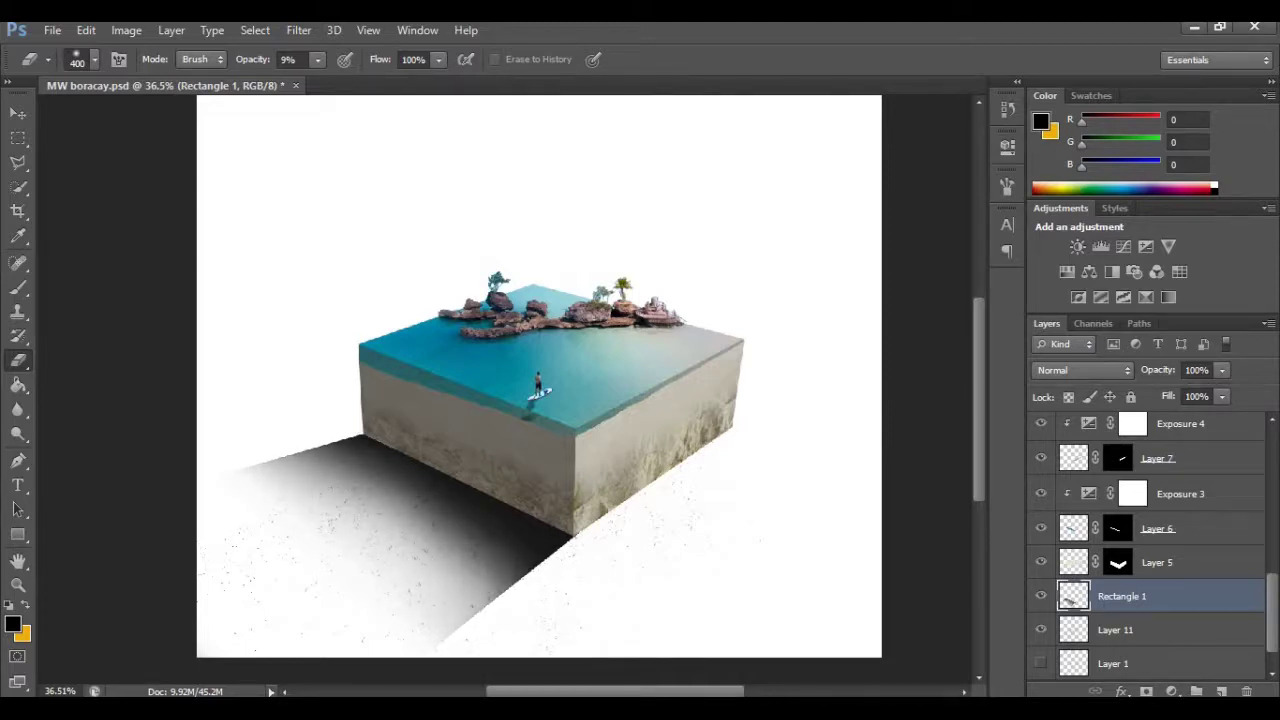
click(317, 59)
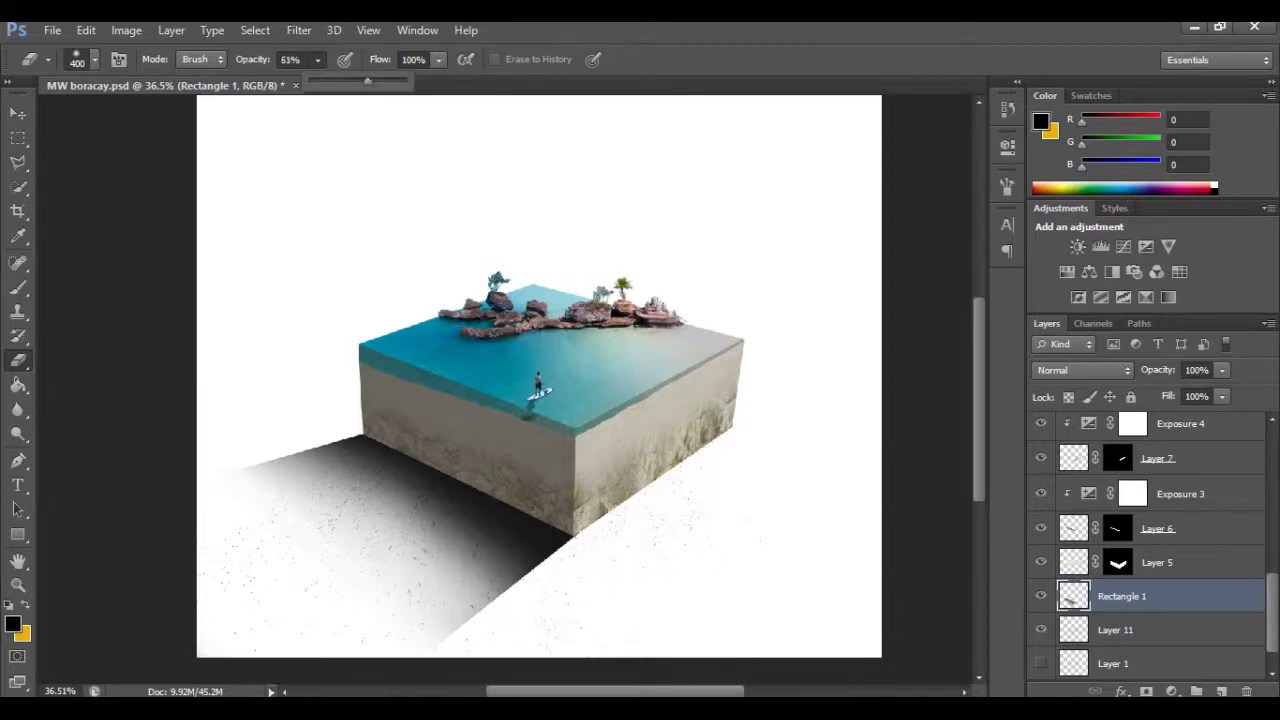
drag(424, 632, 456, 630)
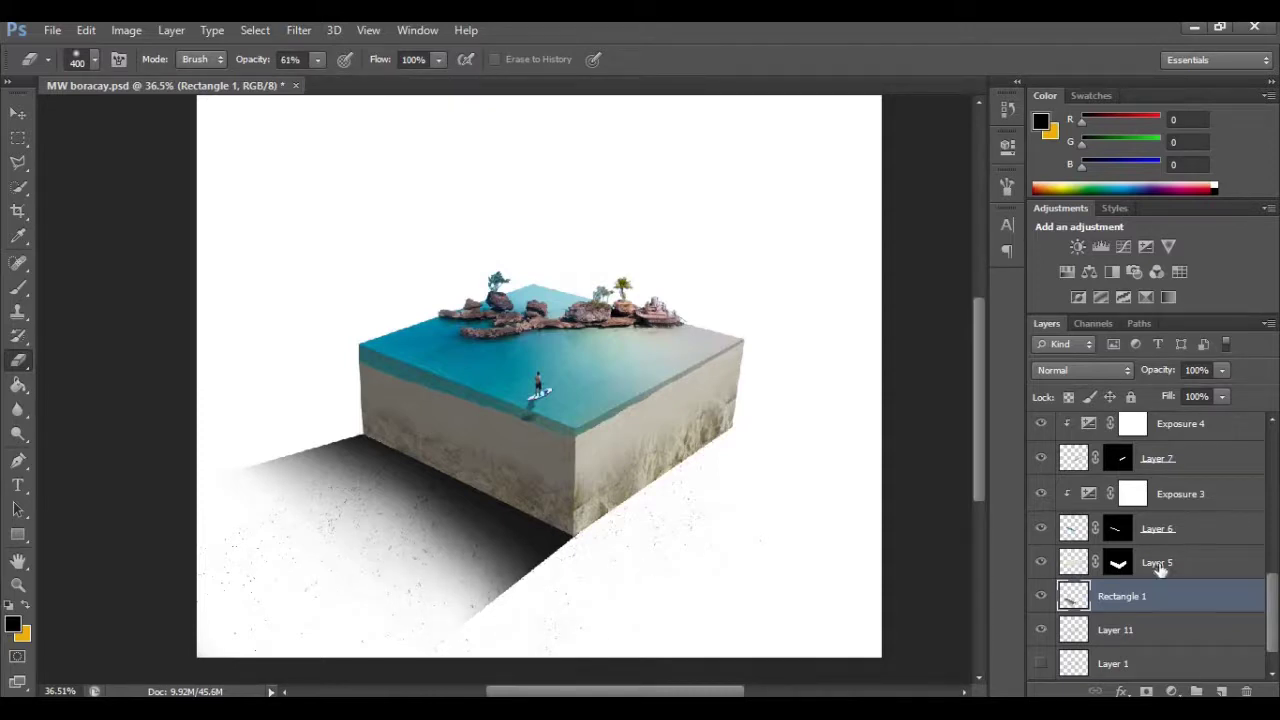
Thin the speckles around the shadow on Layer 11 at 61% eraser opacity and soften the Rectangle 1 shadow at 3%
scroll(1160, 567, down, 1)
click(1150, 598)
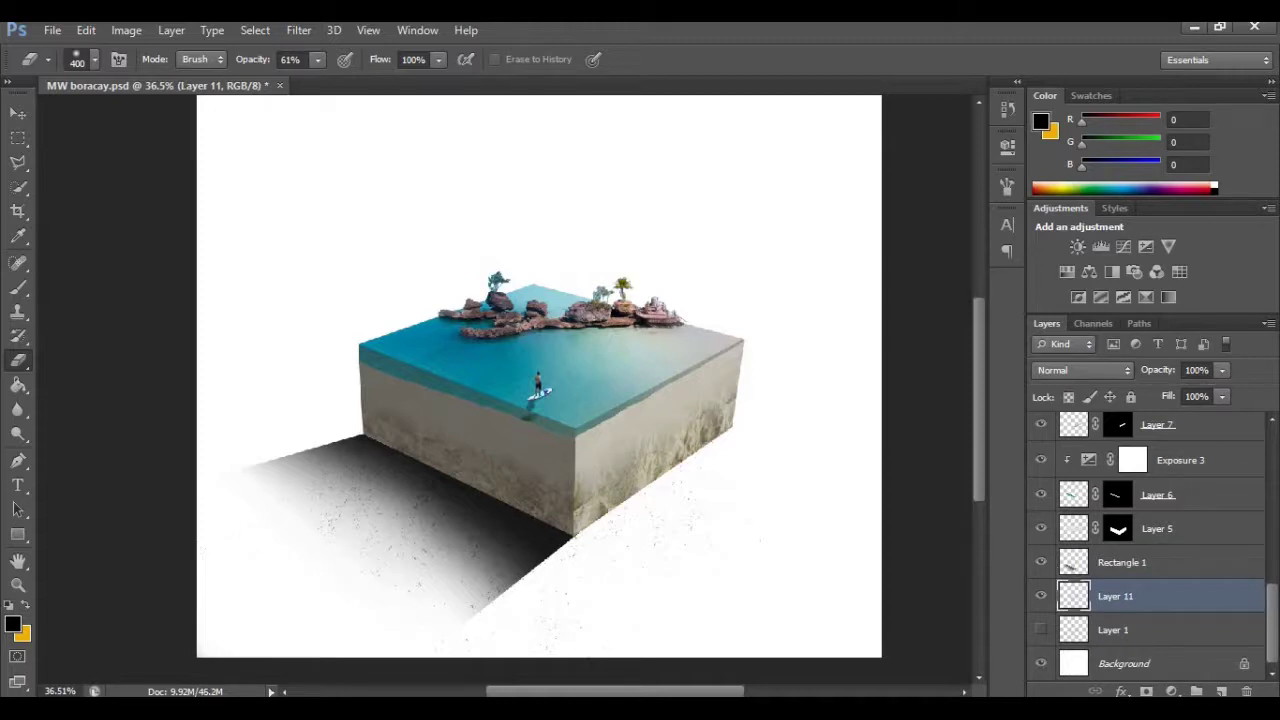
click(1137, 564)
click(317, 59)
click(280, 450)
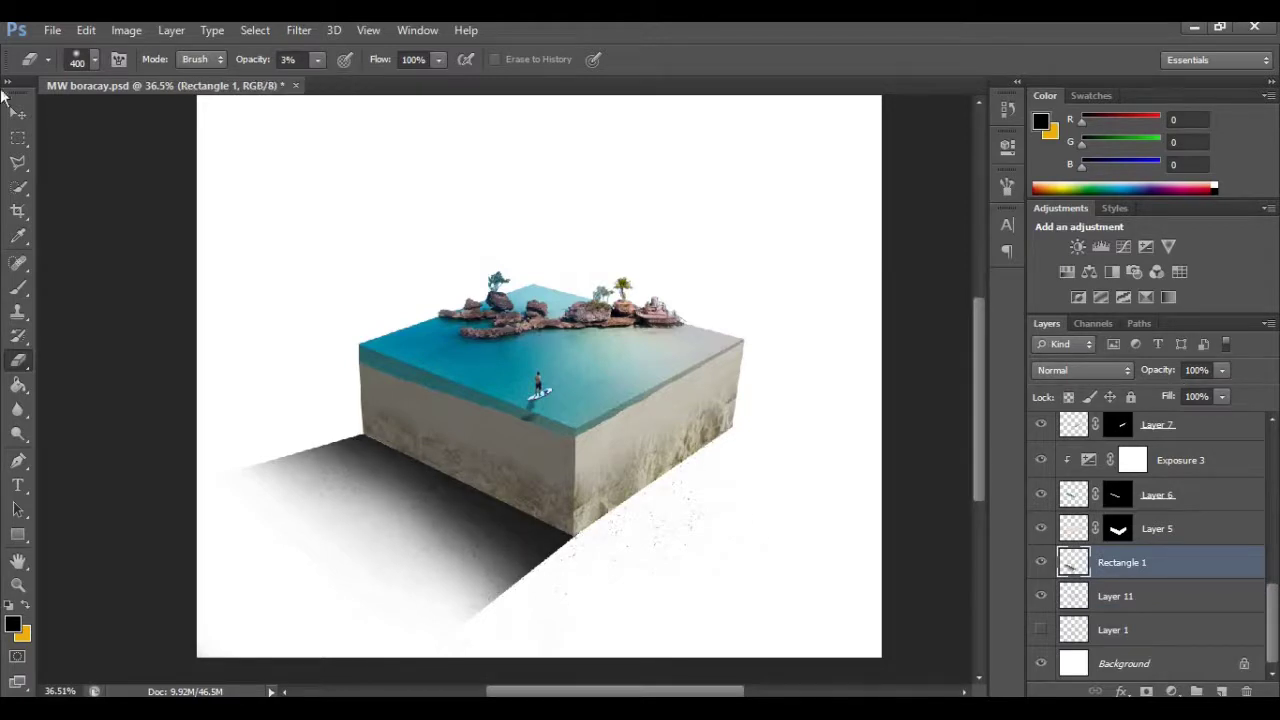
click(18, 112)
Merge the right rock face layers from Color Balance 2 down to Layer 4 and check the merged layer's visibility
scroll(471, 509, up, 3)
scroll(1163, 495, up, 10)
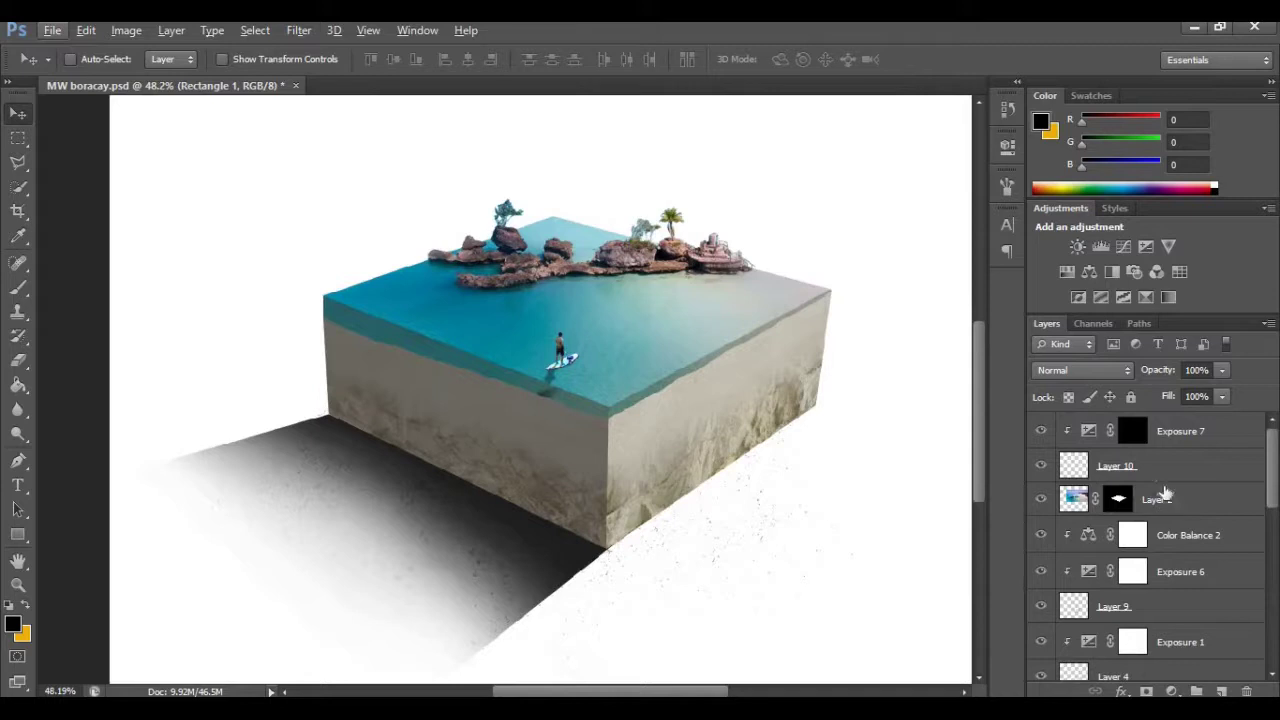
click(1041, 605)
click(1041, 605)
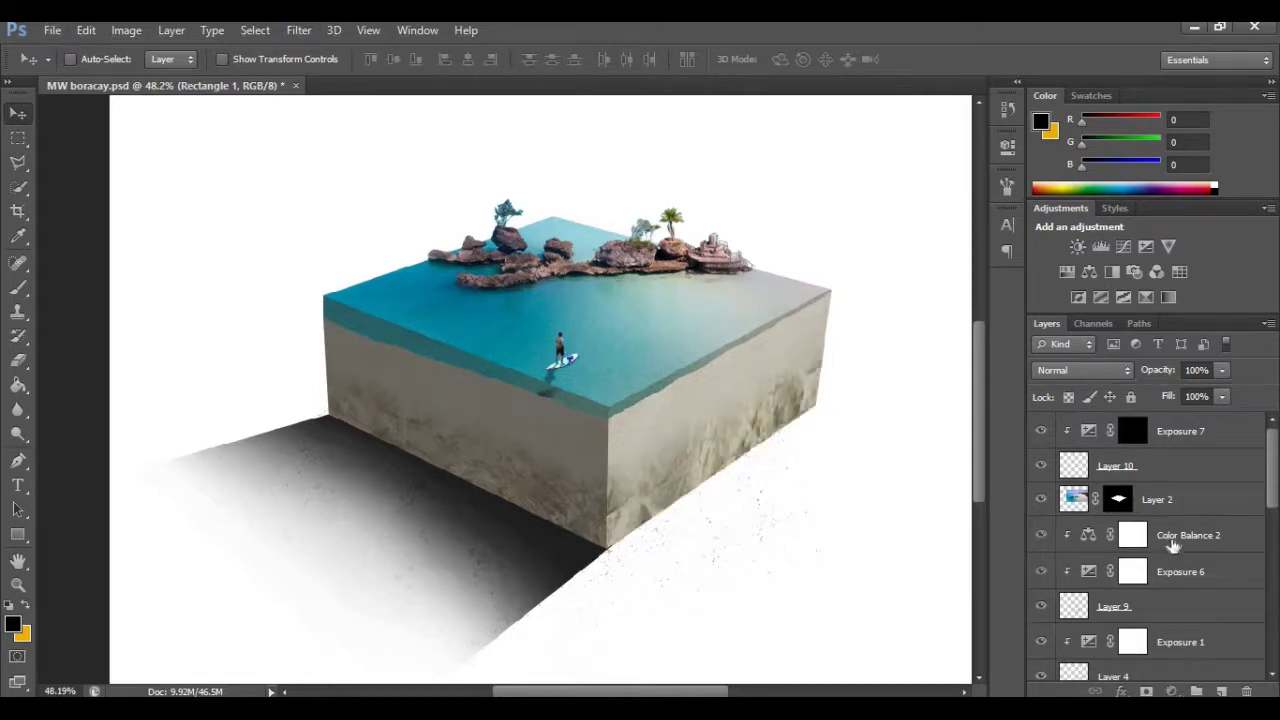
click(1168, 546)
scroll(1173, 544, down, 2)
scroll(1173, 544, down, 1)
click(1043, 568)
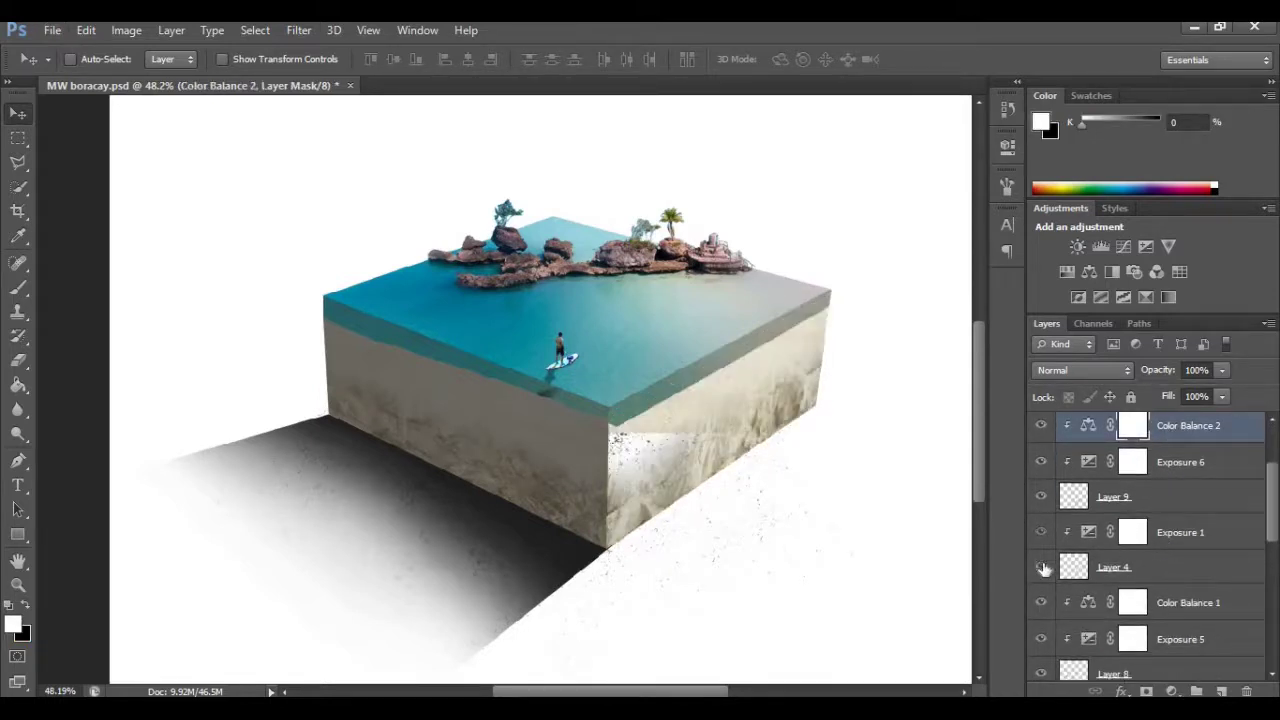
click(1043, 568)
shift+click(1157, 567)
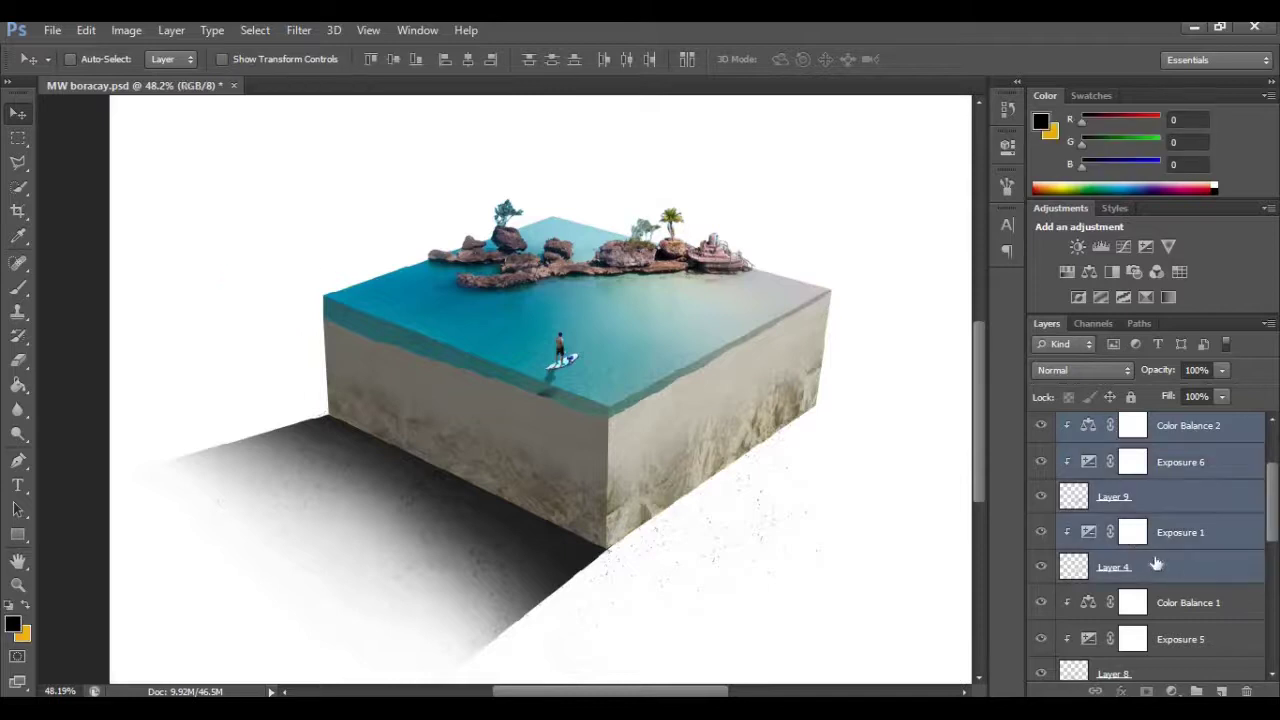
right_click(1147, 568)
click(802, 493)
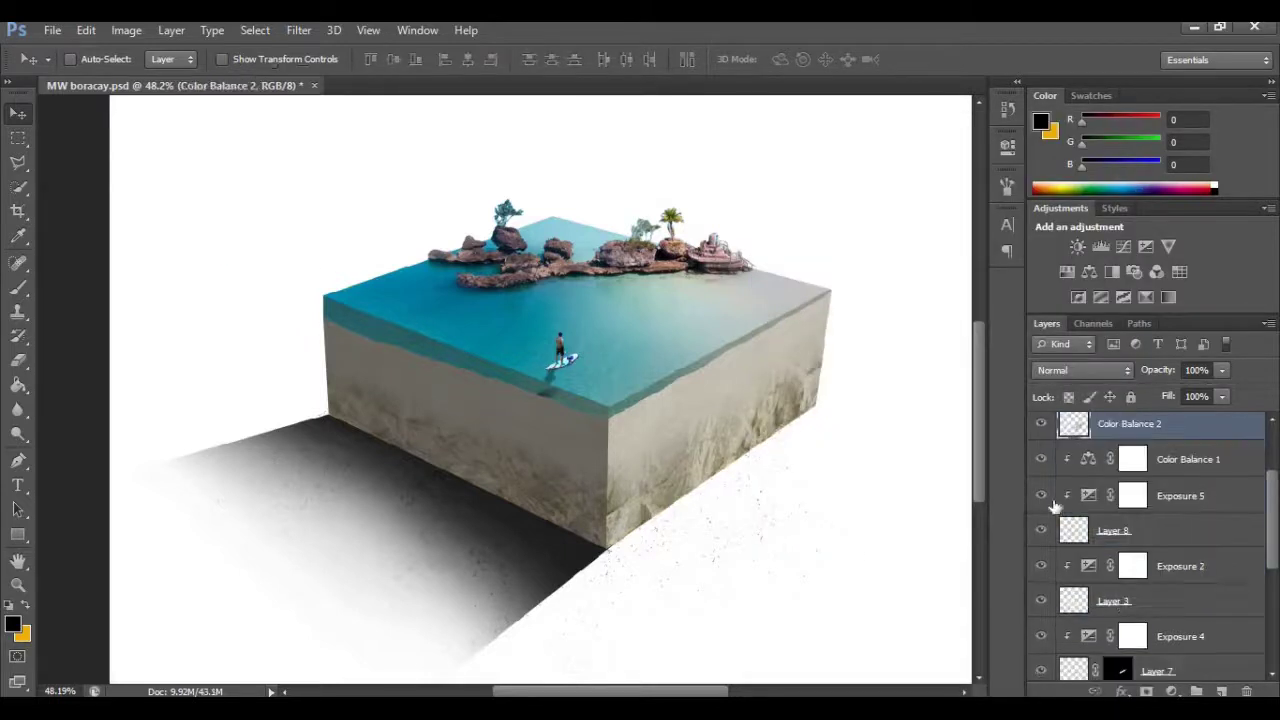
click(1041, 533)
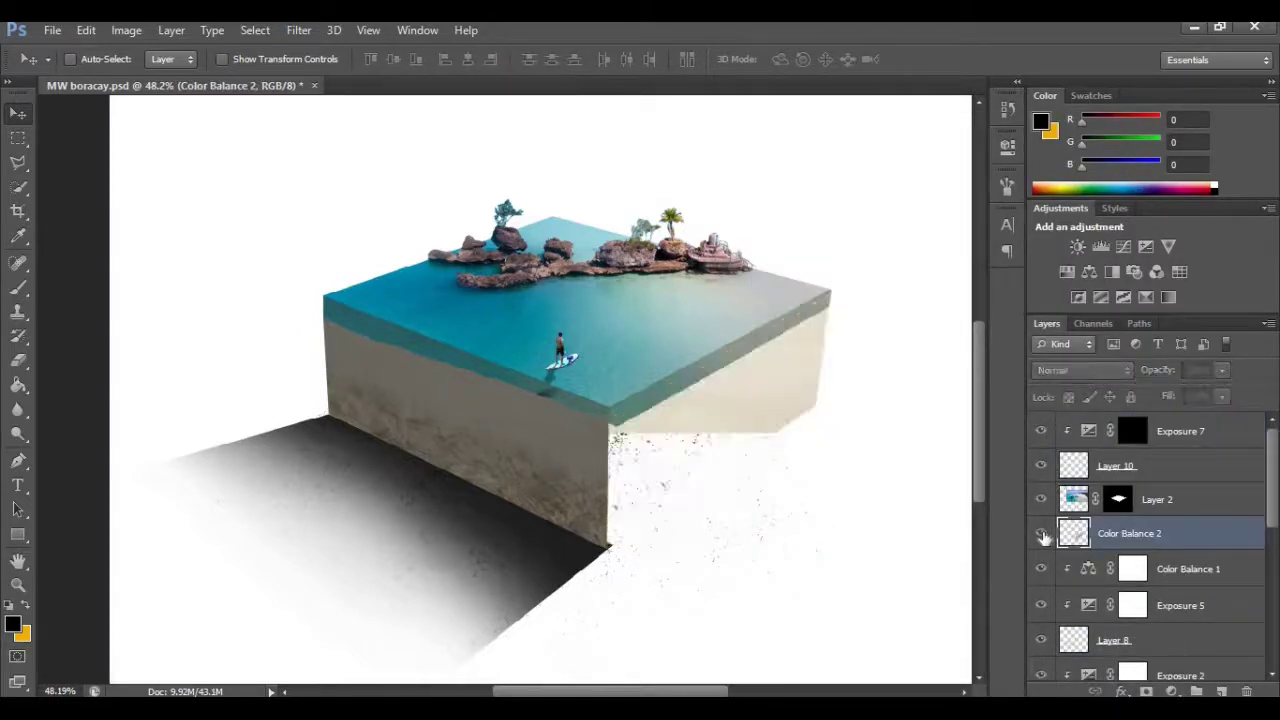
click(1041, 533)
Add a new empty layer above Color Balance 2 and clip it to that merged rock layer
scroll(835, 409, up, 2)
scroll(835, 409, up, 1)
scroll(814, 400, down, 2)
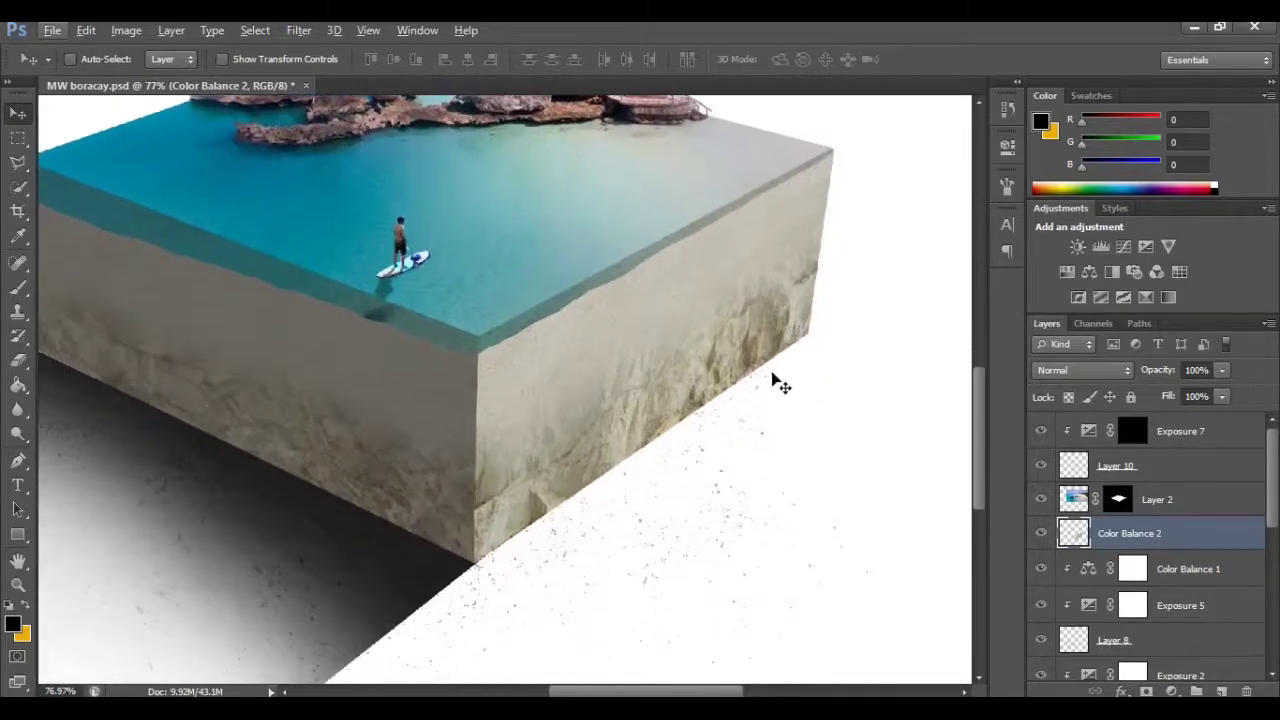
click(1225, 691)
alt+click(1071, 517)
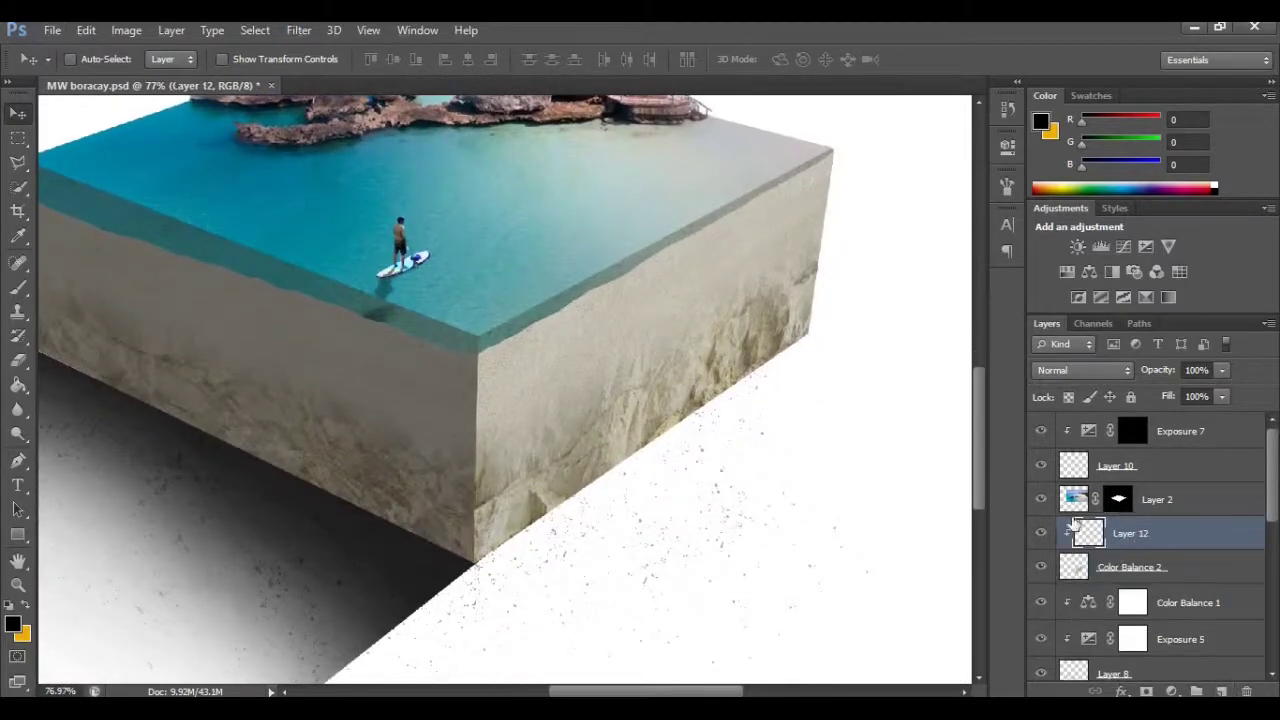
Choose a soft round brush for shading and reduce its size to 125 px
key(b)
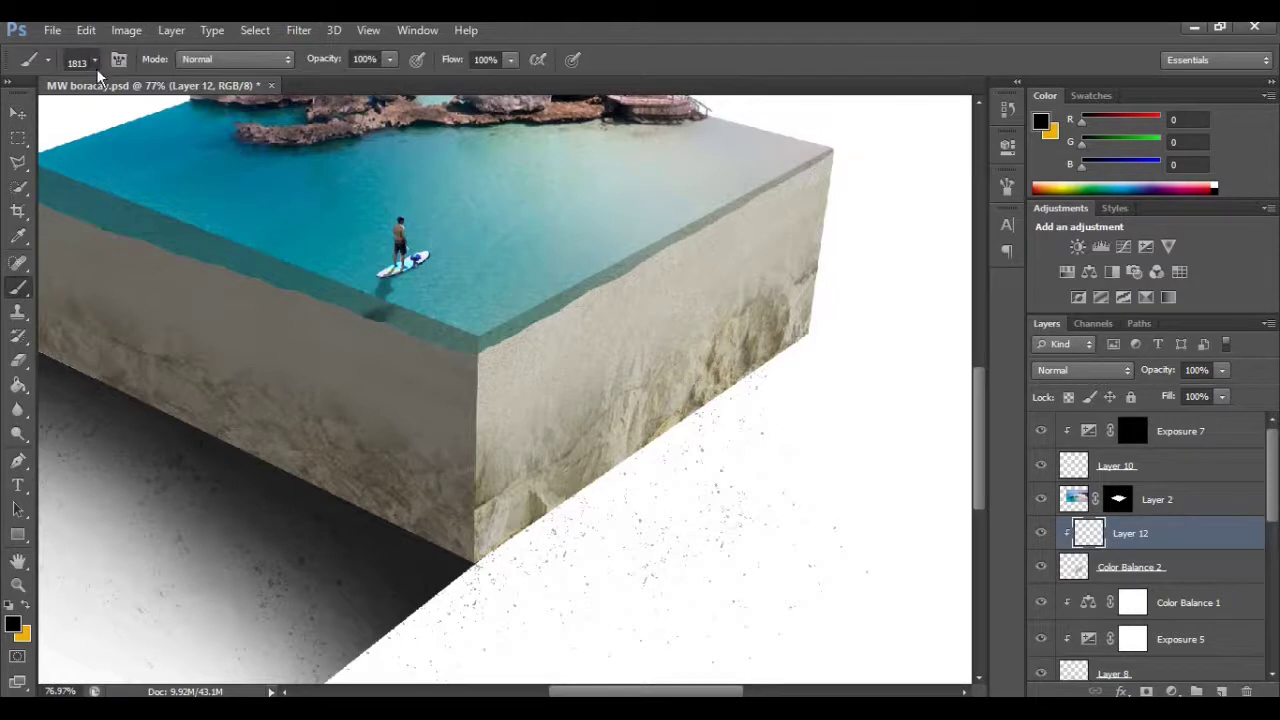
click(94, 60)
scroll(108, 217, up, 3)
double_click(104, 214)
key(bracketleft)
key(bracketleft)
key(bracketleft)
key(bracketleft)
key(bracketleft)
key(bracketleft)
key(bracketleft)
key(bracketleft)
key(bracketleft)
key(bracketleft)
key(bracketleft)
key(bracketleft)
key(bracketleft)
key(bracketleft)
key(bracketleft)
Darken the lower edge of the cube's right rock face with a 175 px black brush at 14% opacity
click(390, 60)
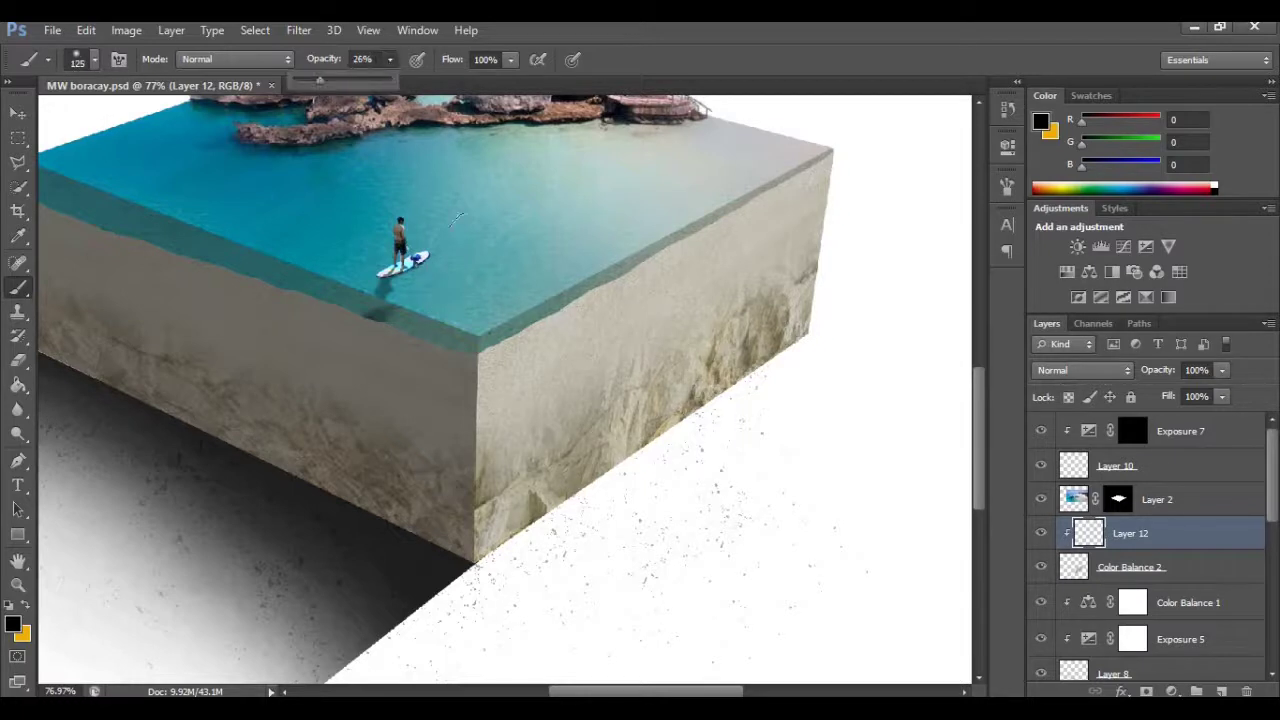
key(bracketright)
key(bracketright)
mouse_move(574, 438)
mouse_down()
mouse_move(486, 507)
mouse_move(498, 534)
mouse_move(805, 346)
mouse_up()
key(ctrl+z)
click(390, 59)
mouse_move(510, 534)
mouse_down()
mouse_move(690, 422)
mouse_move(790, 322)
mouse_move(495, 540)
mouse_up()
drag(708, 396, 496, 542)
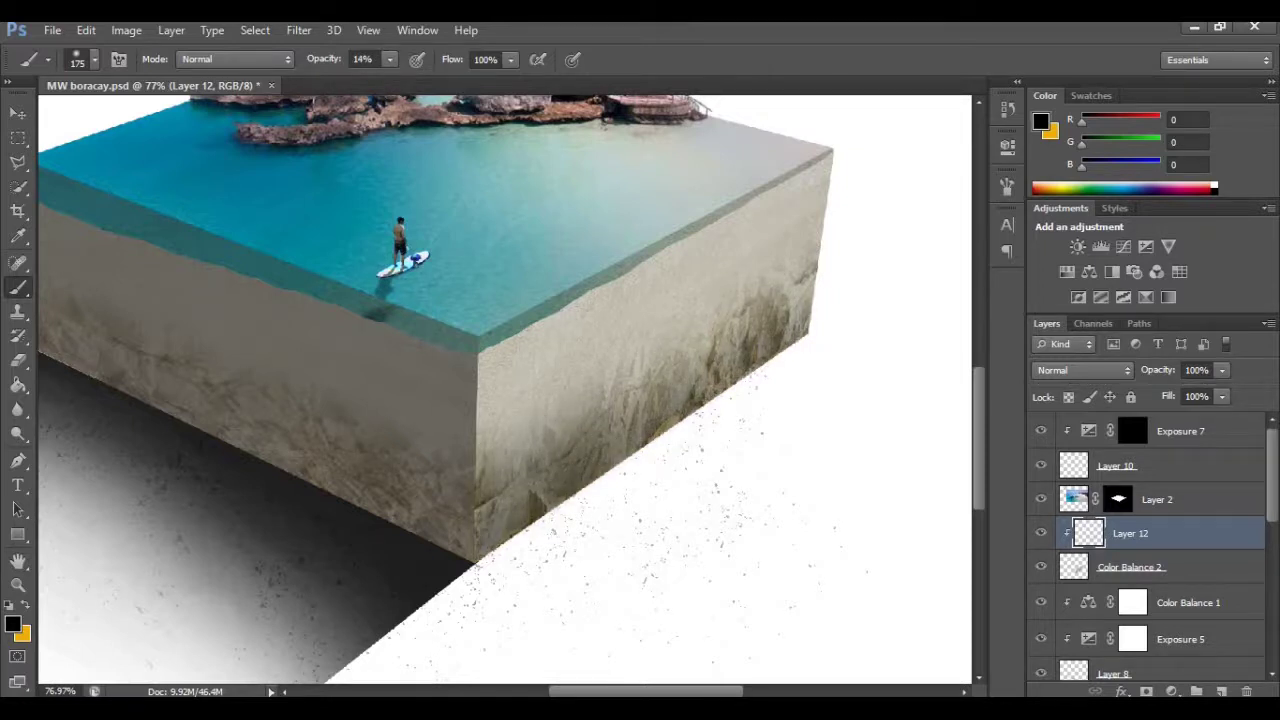
Merge the left rock face layers from Color Balance 1 down to Layer 3
scroll(523, 575, left, 3)
scroll(1150, 500, down, 3)
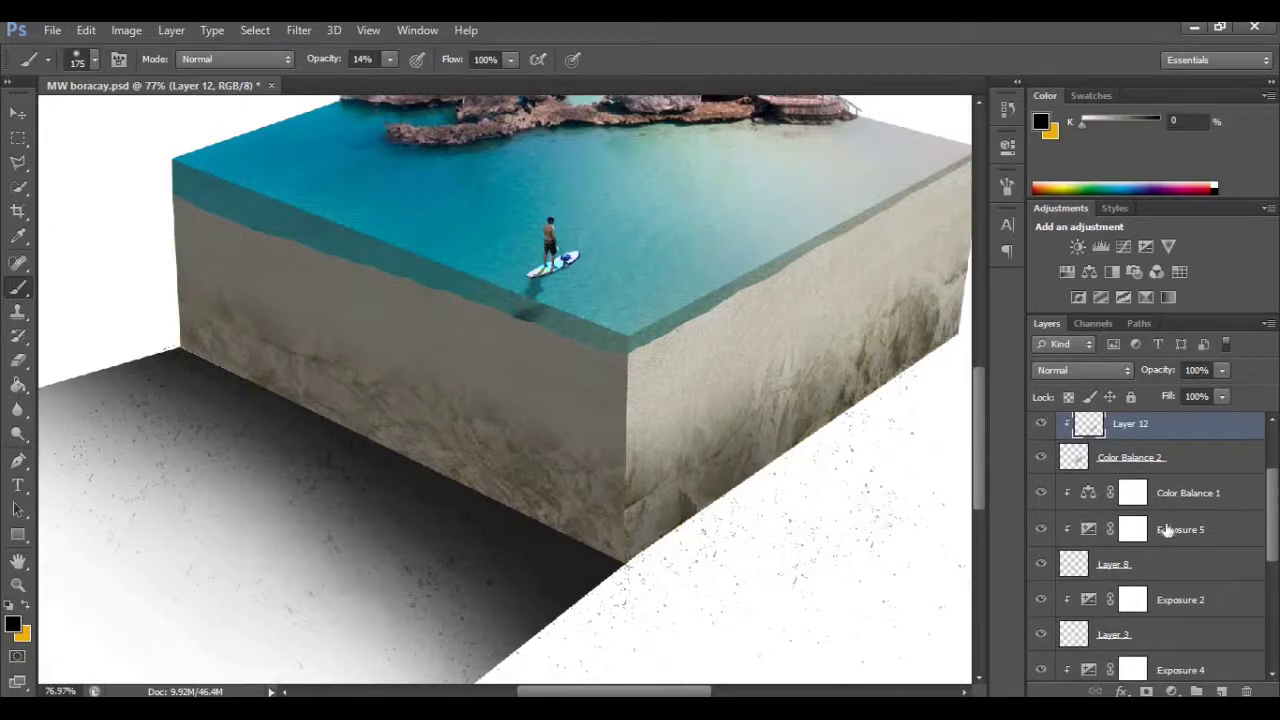
click(1140, 488)
scroll(1150, 540, down, 1)
click(1041, 605)
shift+click(1163, 603)
right_click(1167, 547)
click(895, 490)
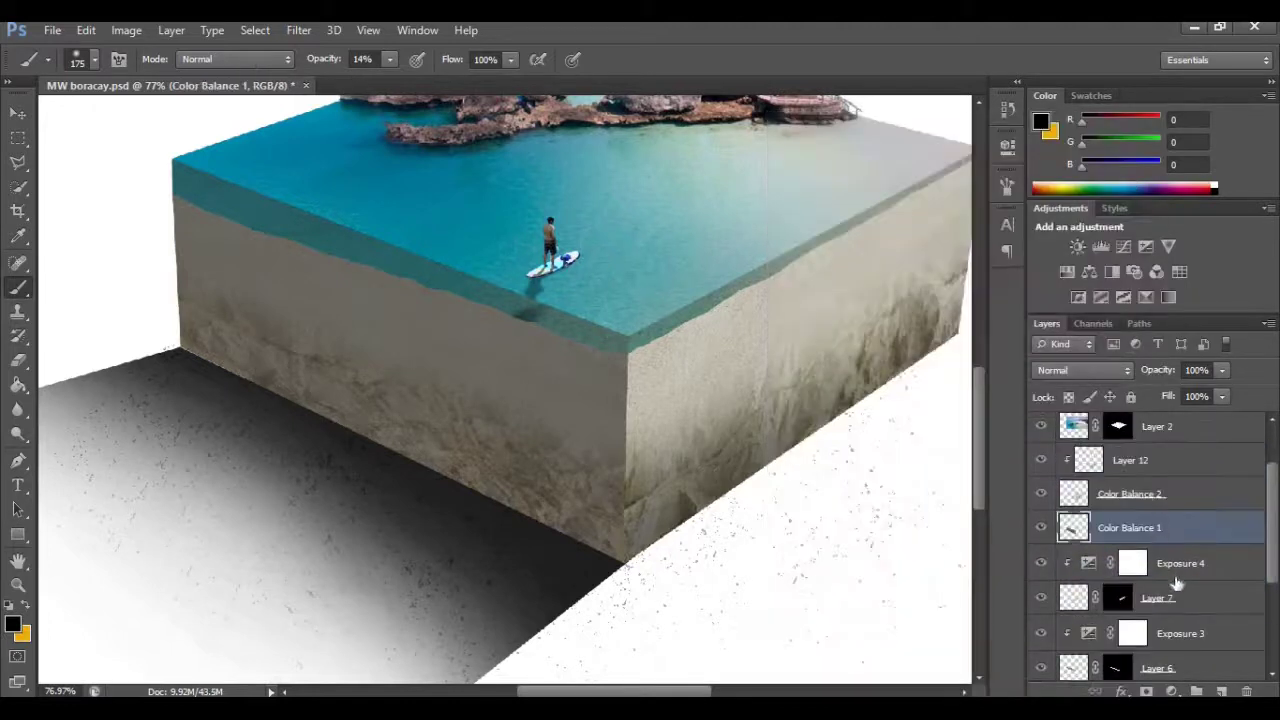
Add a layer clipped to Color Balance 1 and darken the left rock face's lower part with the black brush at 14% opacity
click(1223, 690)
alt+click(1150, 540)
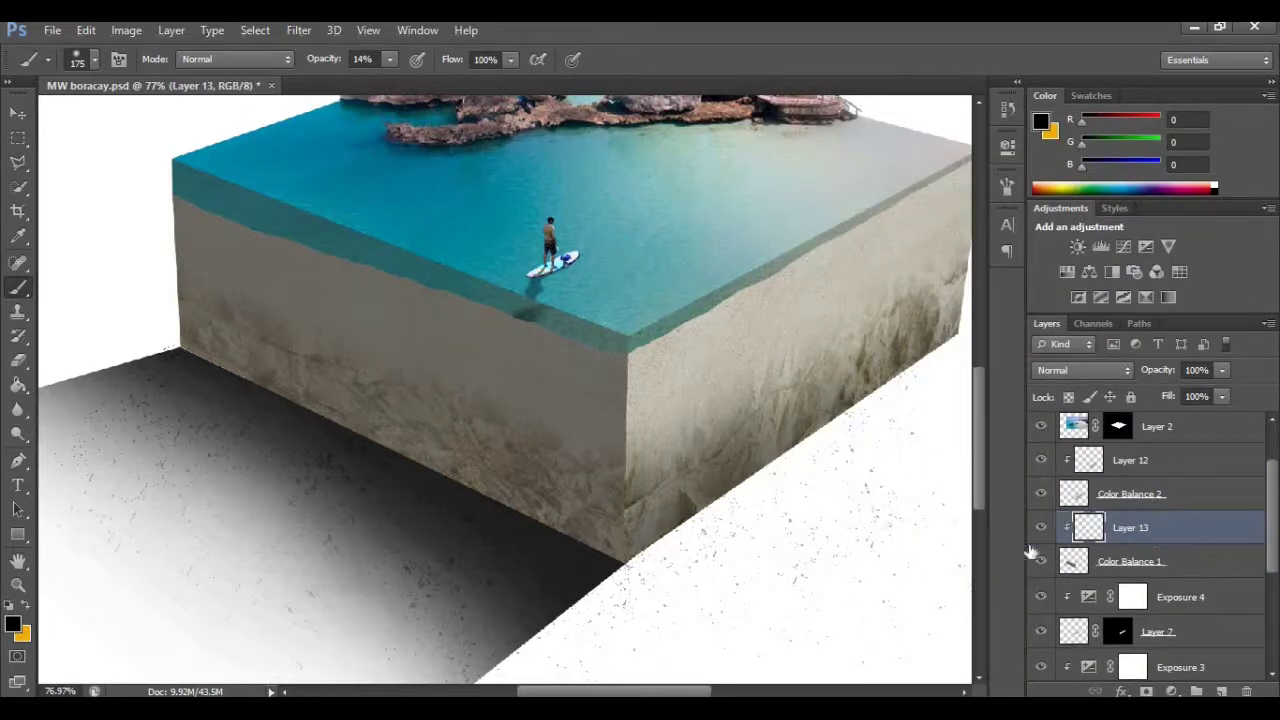
mouse_move(350, 432)
mouse_down()
mouse_move(212, 364)
mouse_move(596, 550)
mouse_move(465, 440)
mouse_up()
drag(250, 385, 590, 525)
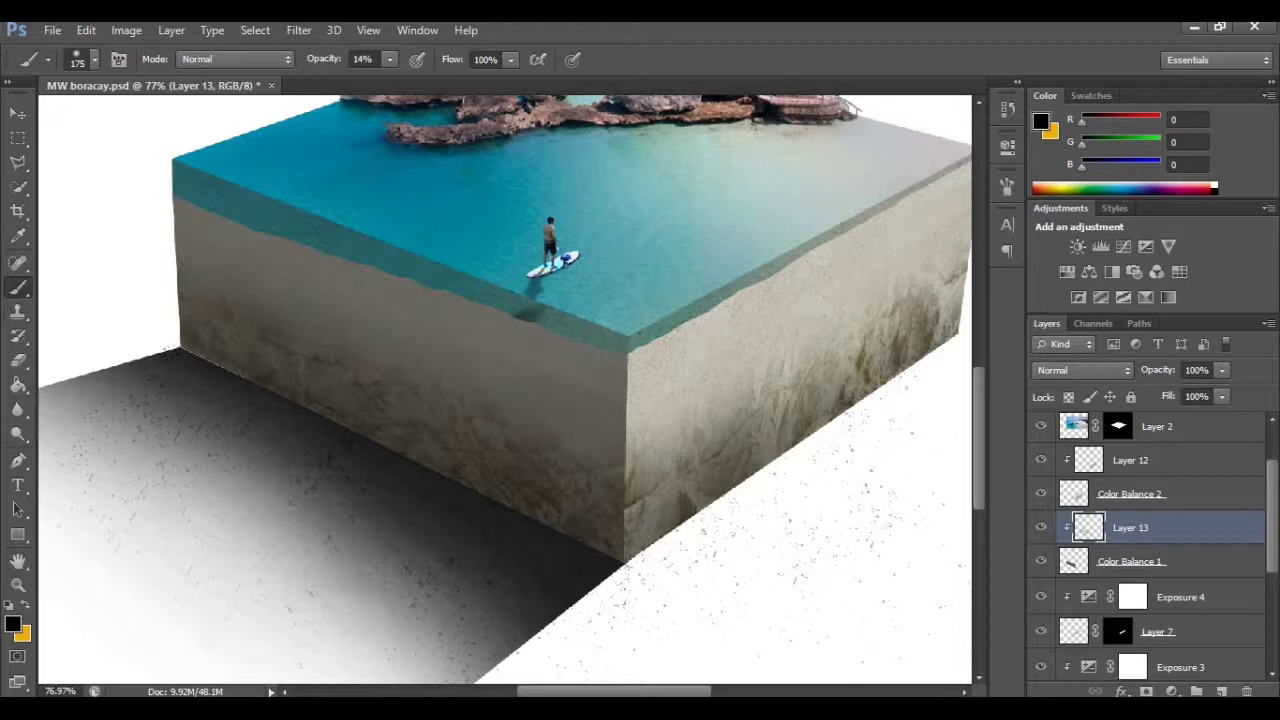
key(ctrl+0)
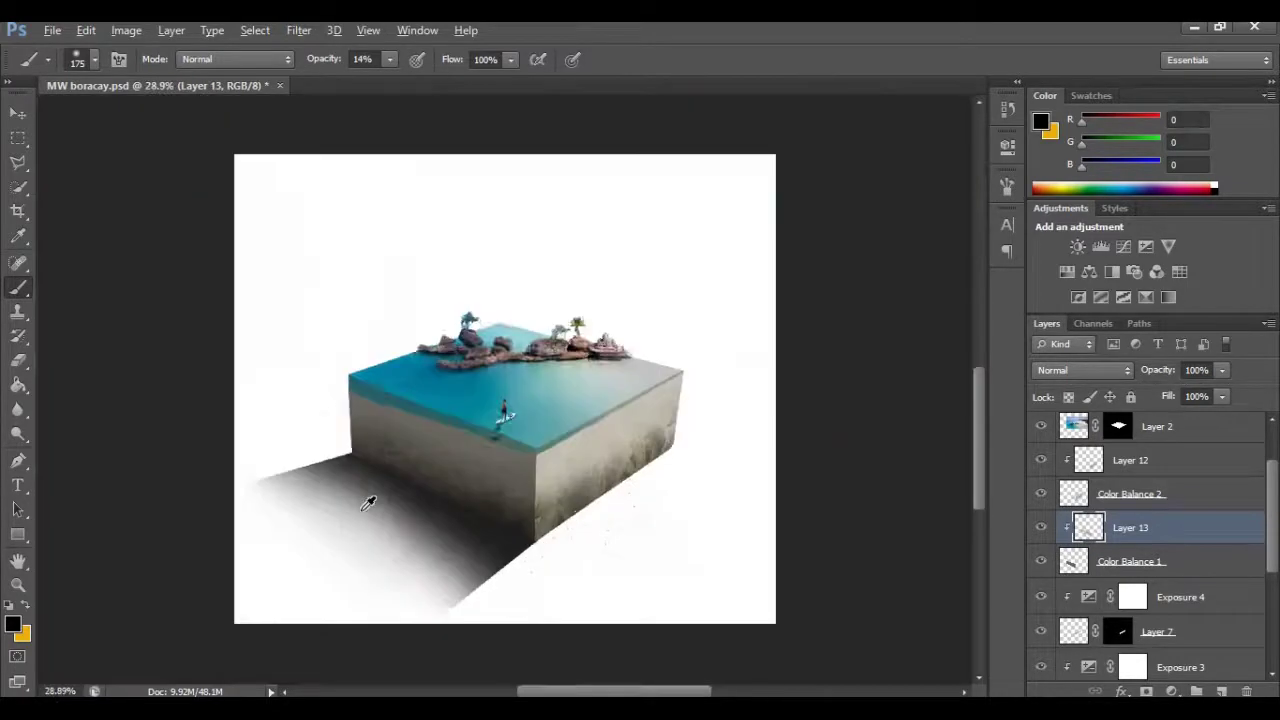
Deepen the shading at the left rock face's base near the front corner on Layer 13 with the 14% black brush
key(v)
scroll(1165, 540, down, 3)
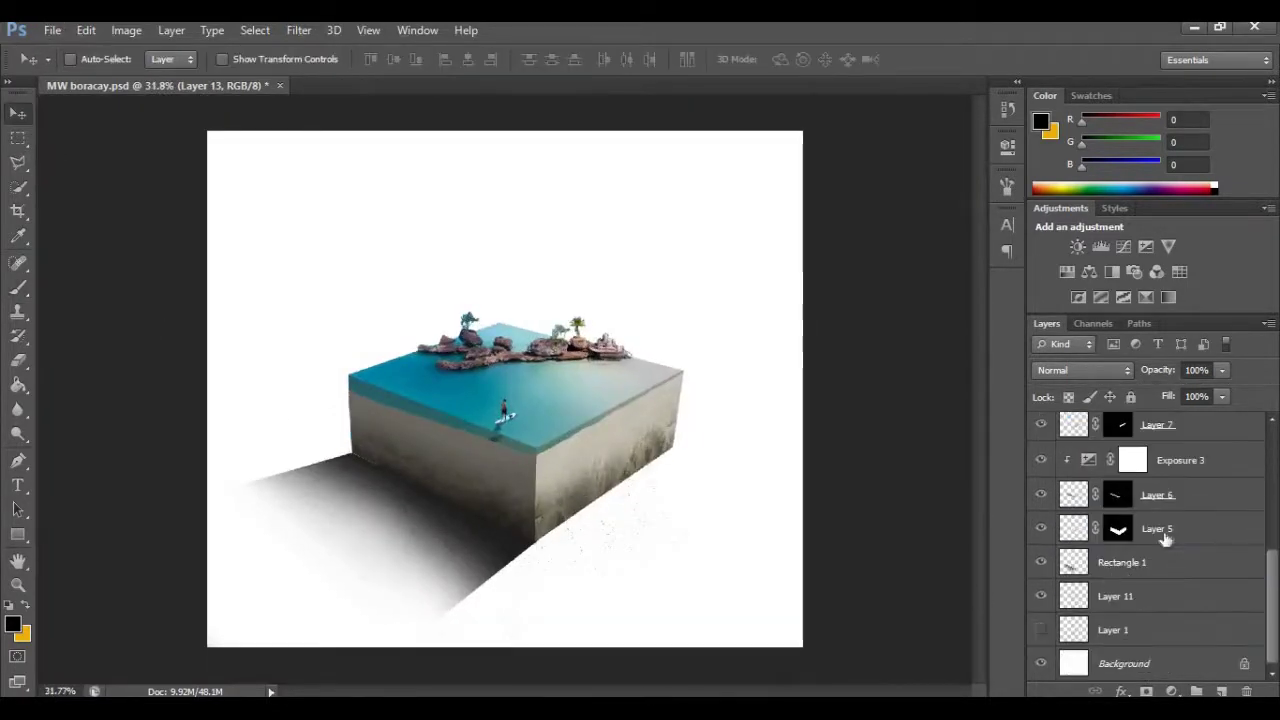
click(1163, 568)
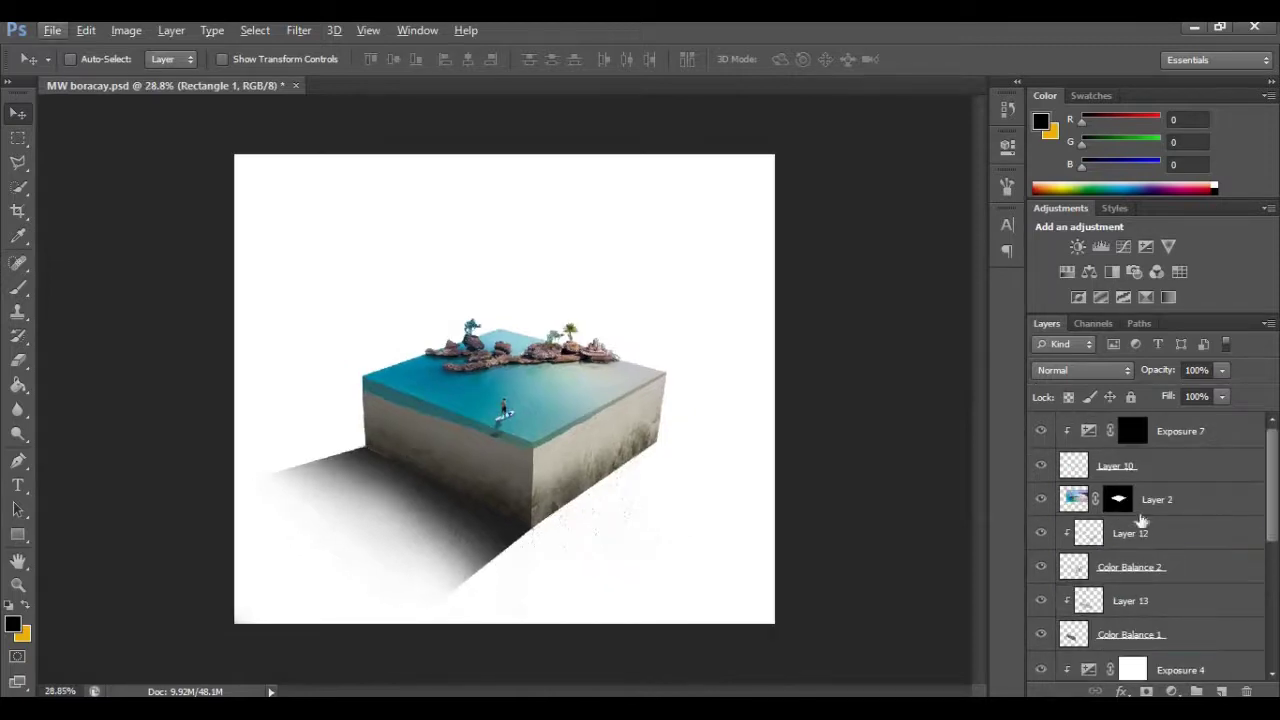
click(1128, 602)
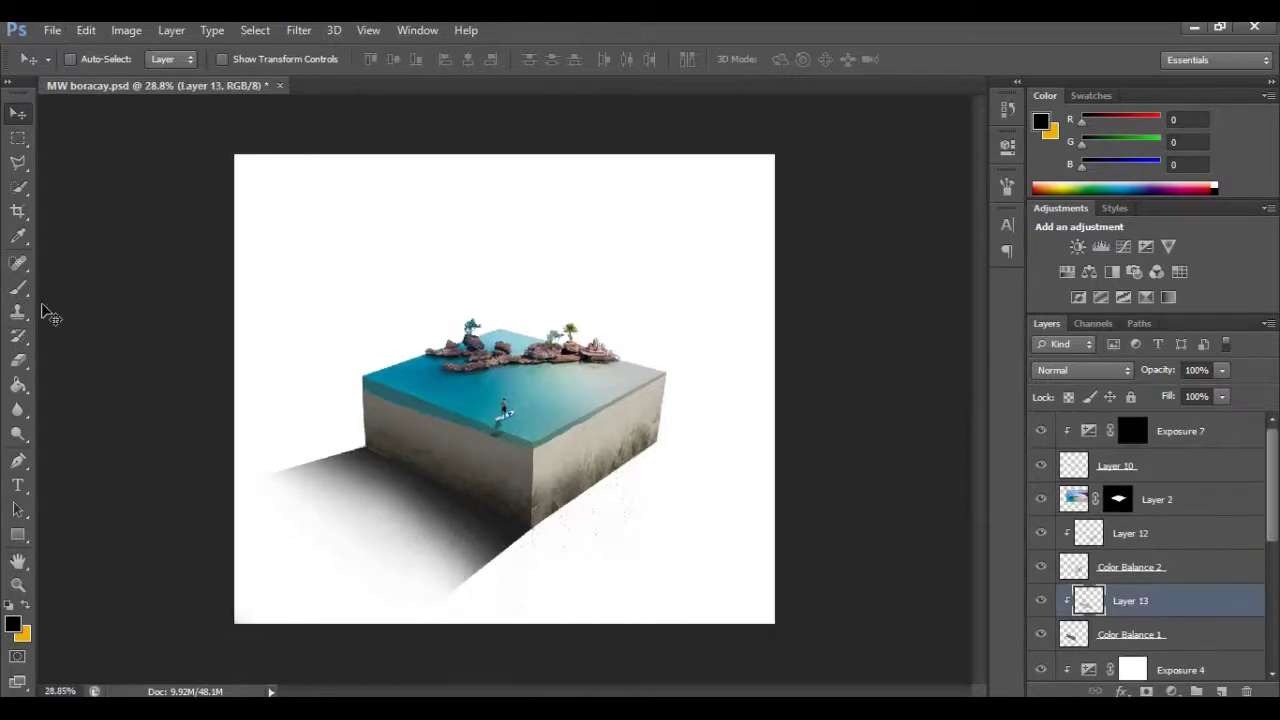
click(18, 287)
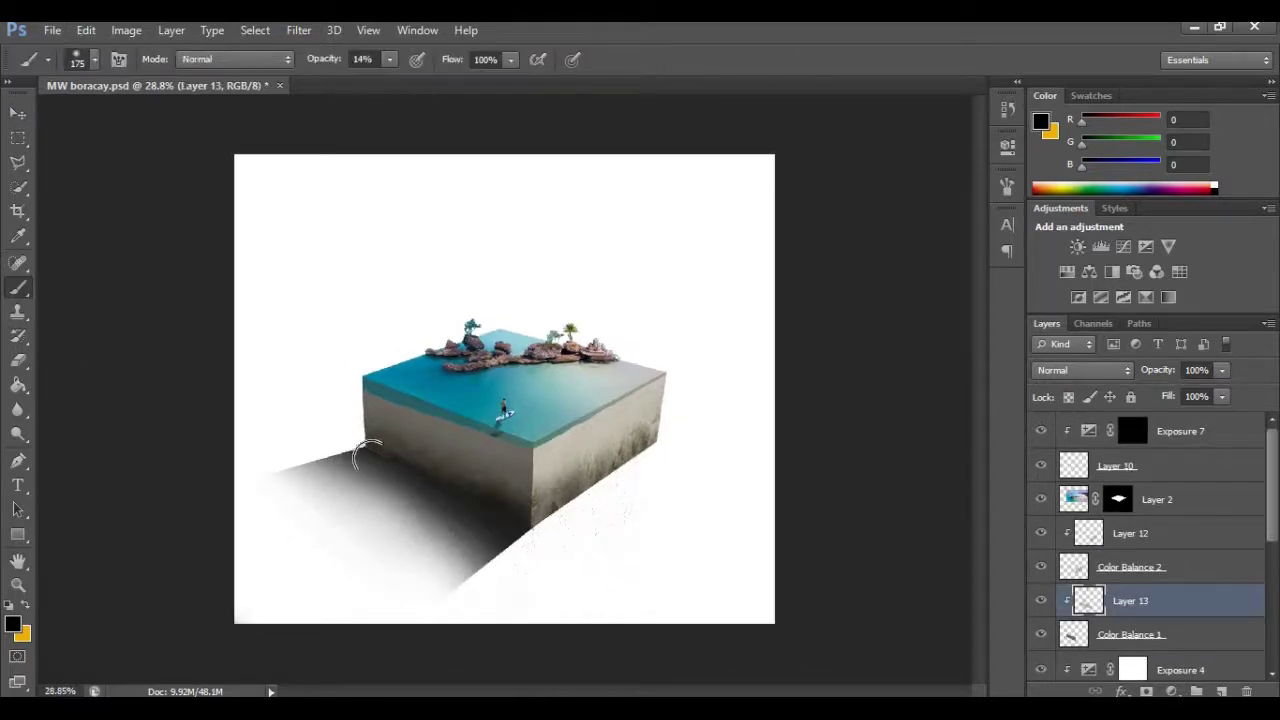
drag(546, 553, 535, 505)
key(v)
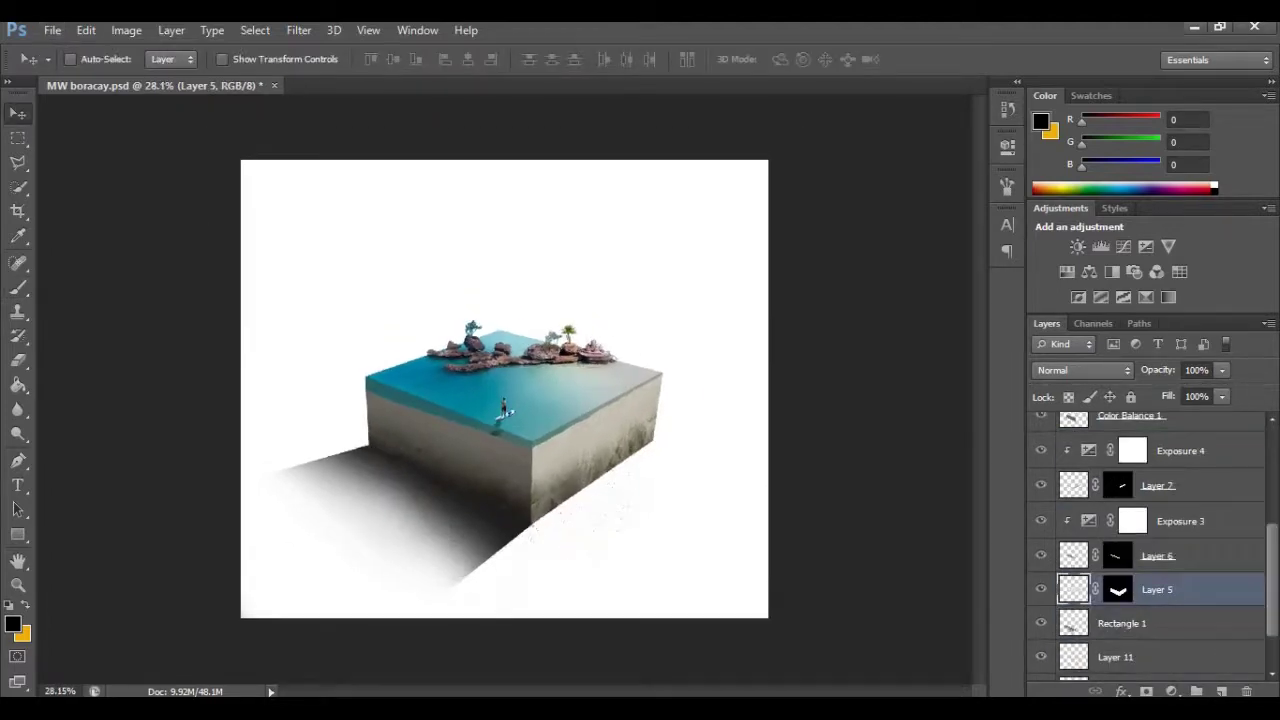
Paint a soft contact shadow on Layer 11 along the base of the right rock face with an 80 px black brush at 14% opacity
click(1122, 528)
click(1150, 600)
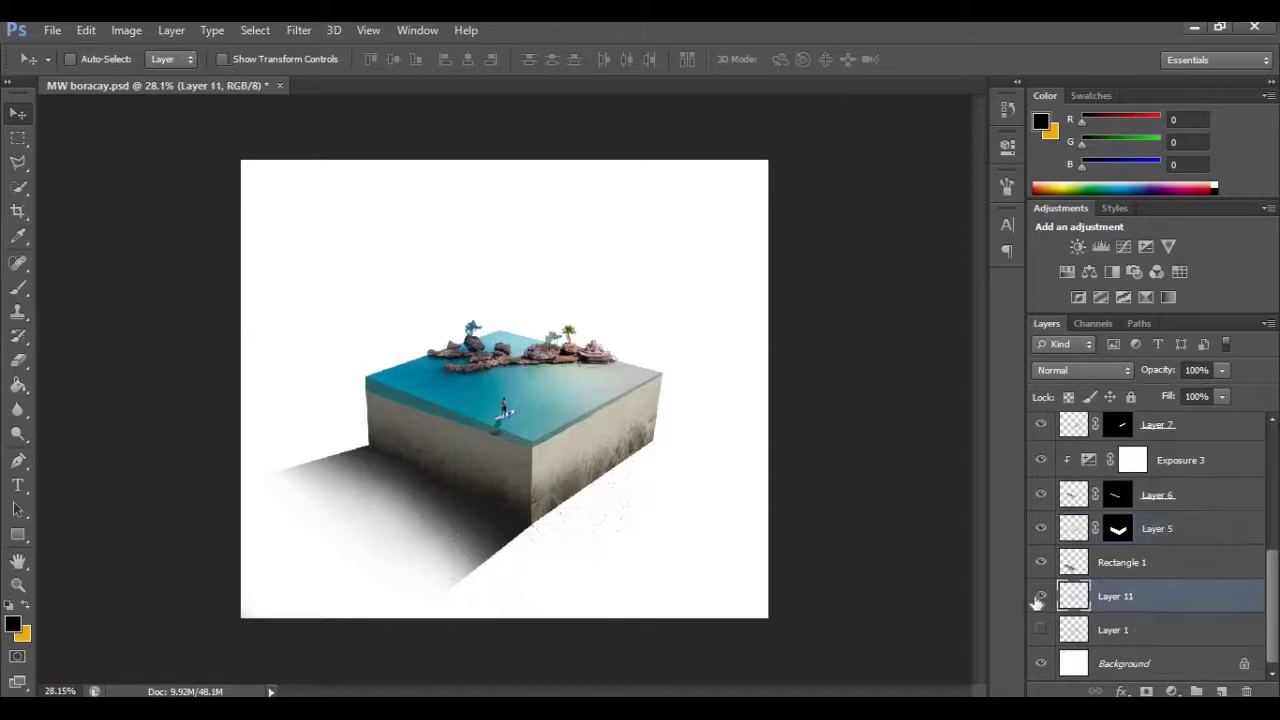
scroll(630, 500, up, 4)
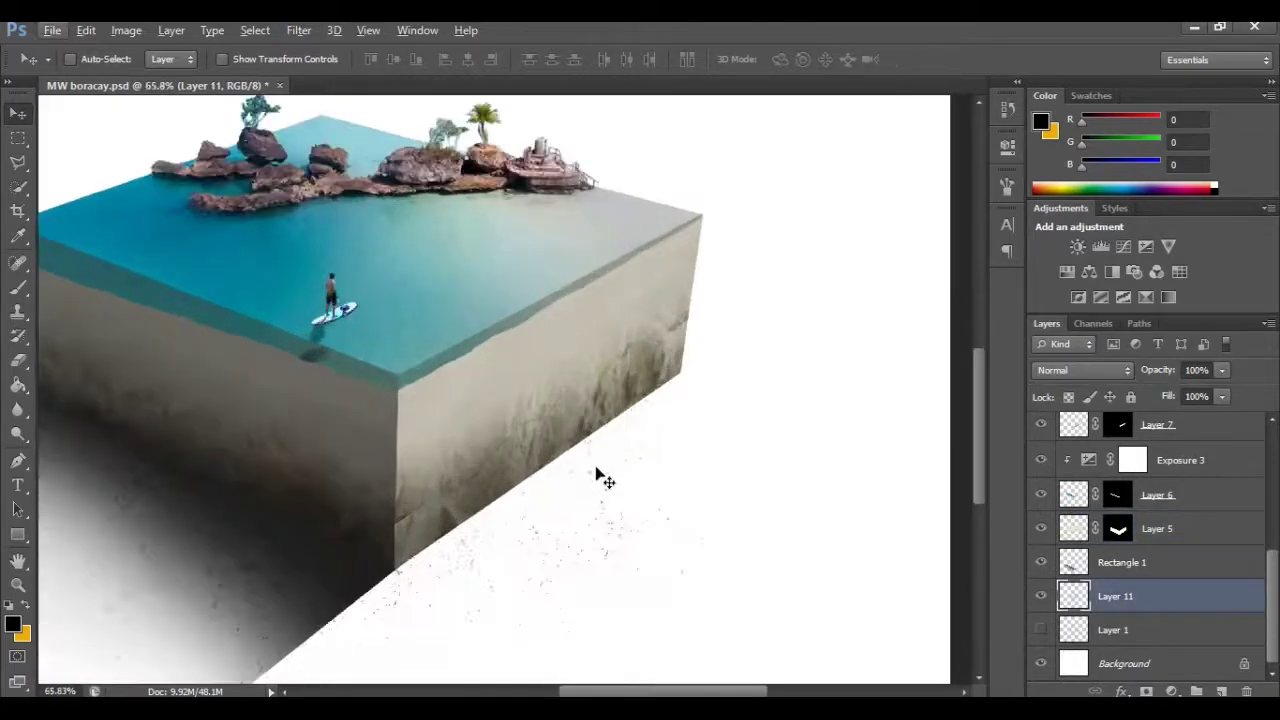
click(18, 287)
key(bracketleft)
key(bracketleft)
key(bracketleft)
key(bracketleft)
key(bracketleft)
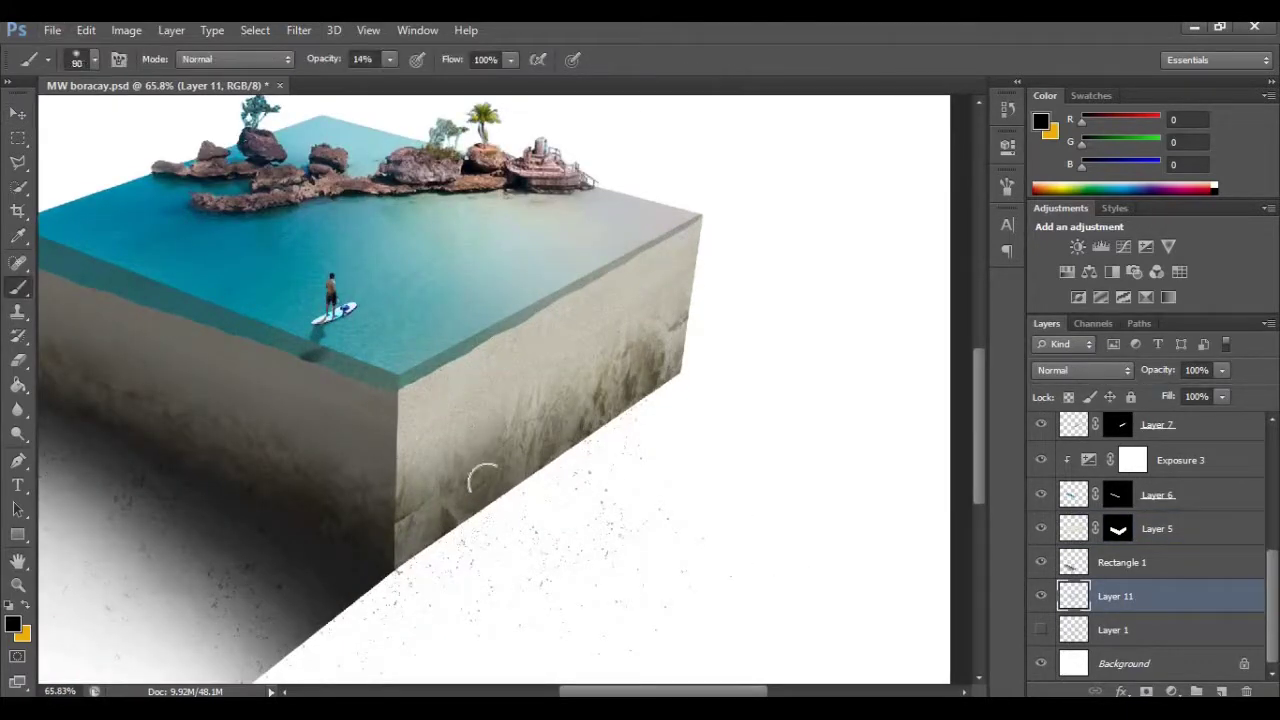
mouse_move(493, 490)
mouse_down()
mouse_move(585, 445)
mouse_move(549, 420)
mouse_up()
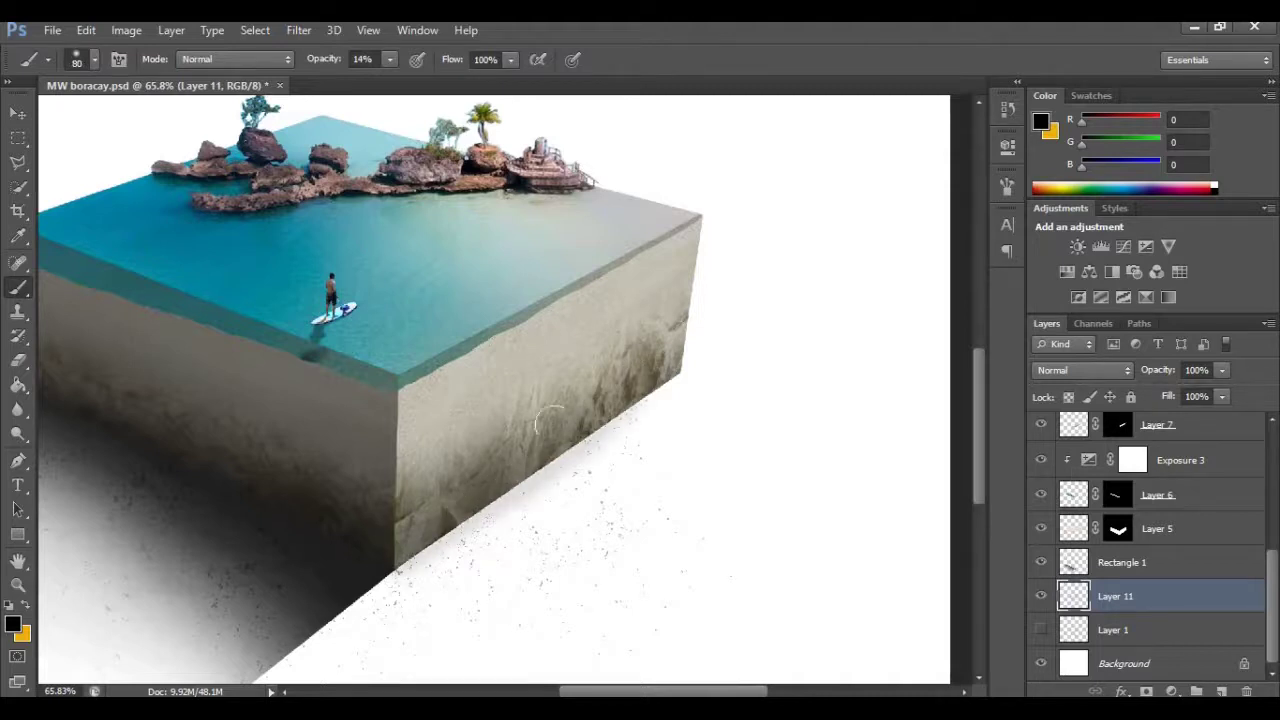
mouse_move(417, 533)
mouse_down()
mouse_move(420, 554)
mouse_move(523, 457)
mouse_move(378, 560)
mouse_move(377, 543)
mouse_move(652, 362)
mouse_up()
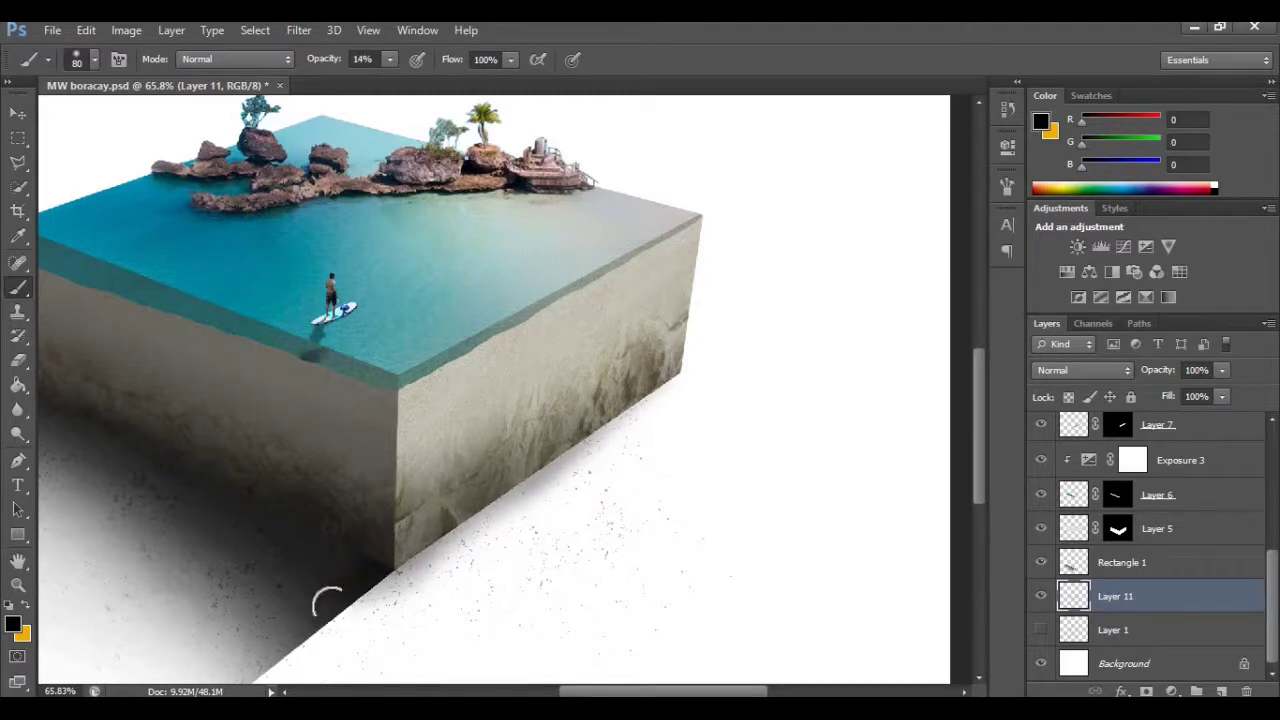
scroll(418, 407, down, 5)
scroll(420, 405, up, 5)
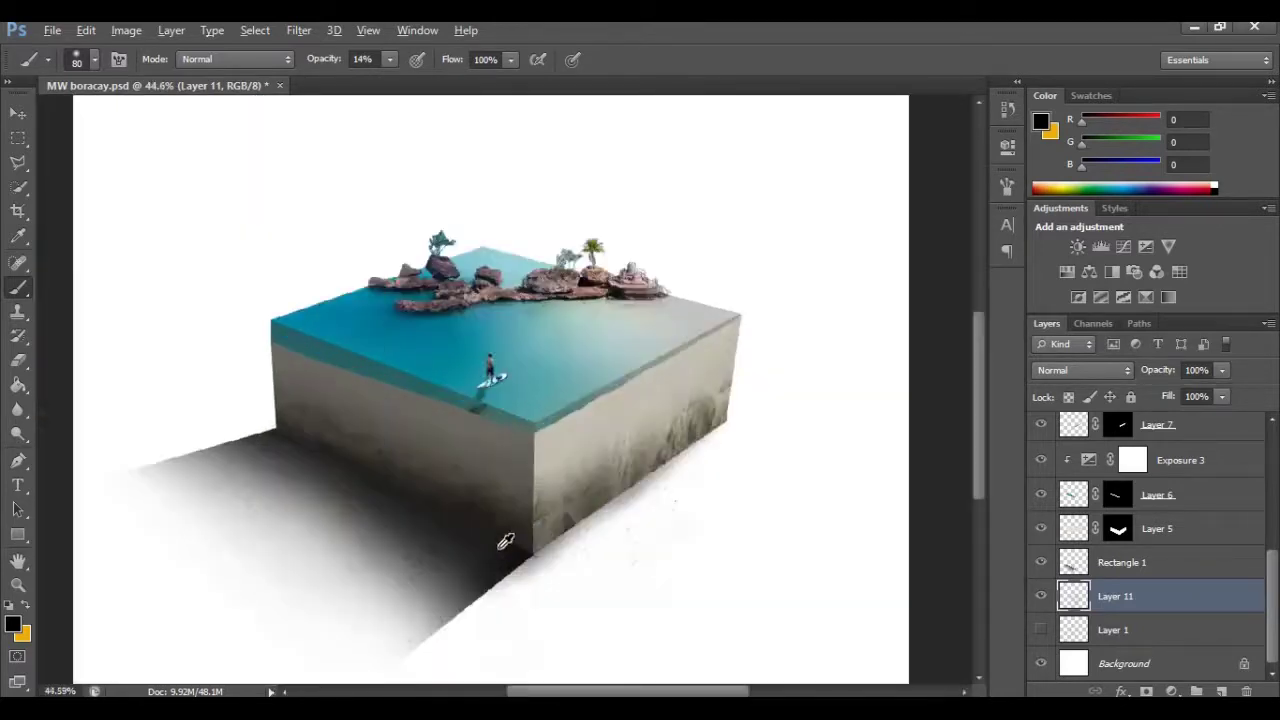
scroll(533, 443, down, 5)
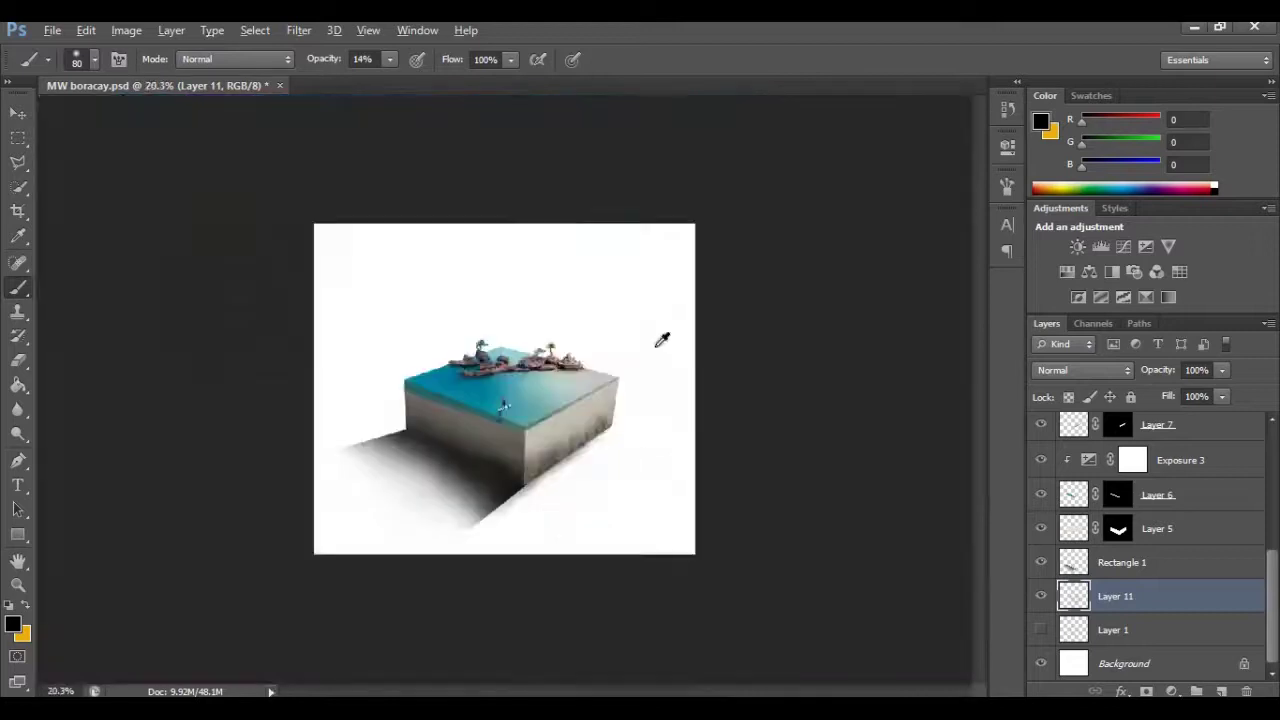
scroll(608, 363, up, 2)
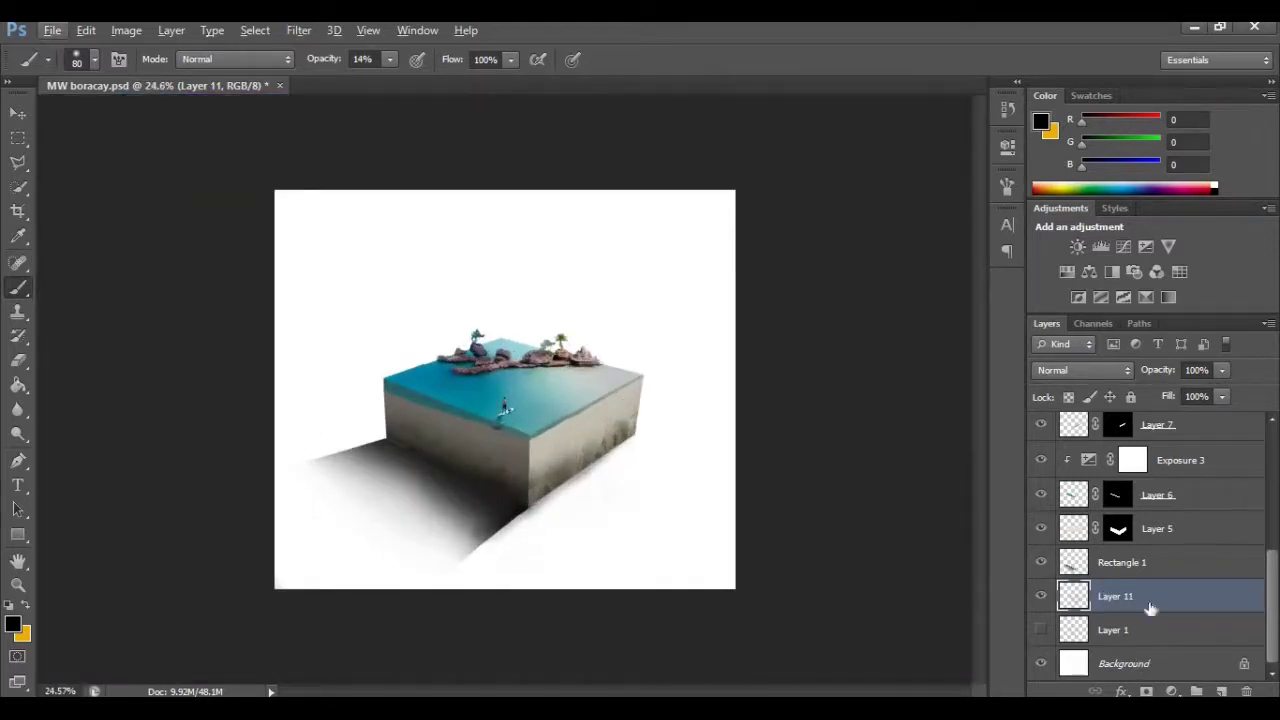
Draw a rectangle about 2091 × 1816 px covering the whole canvas and fill it with white (ffffff)
click(18, 534)
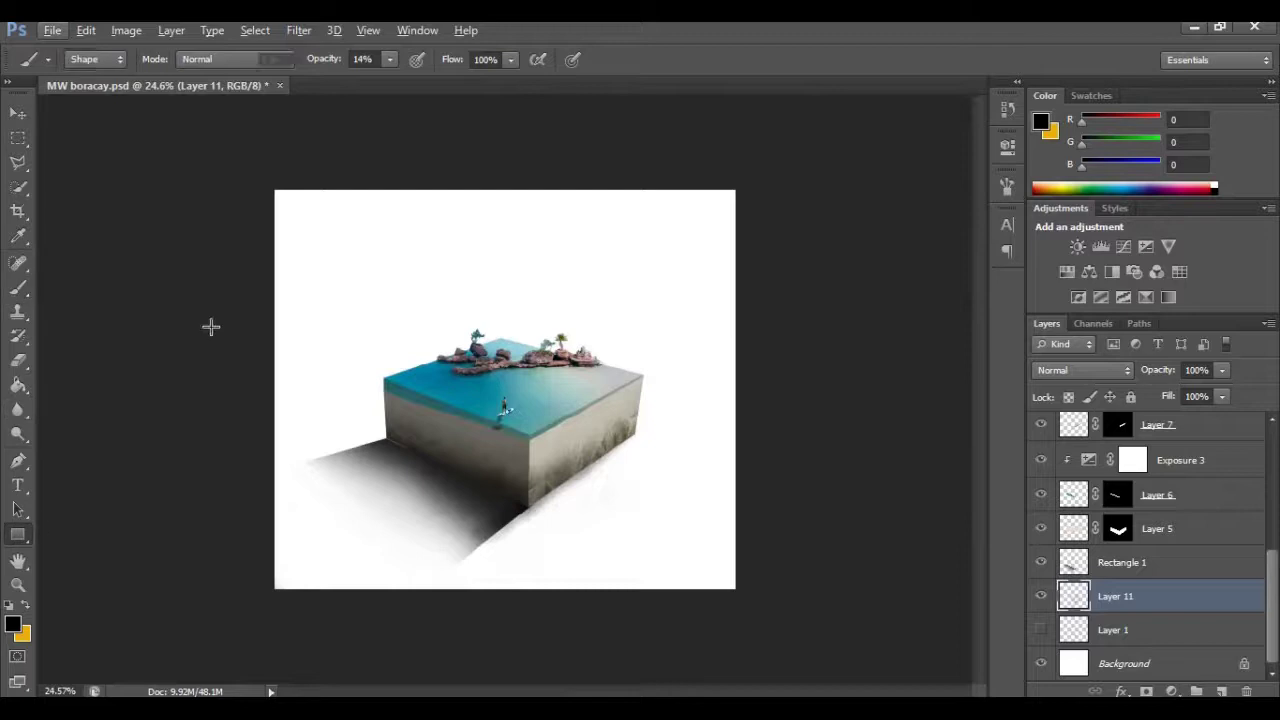
drag(268, 182, 750, 600)
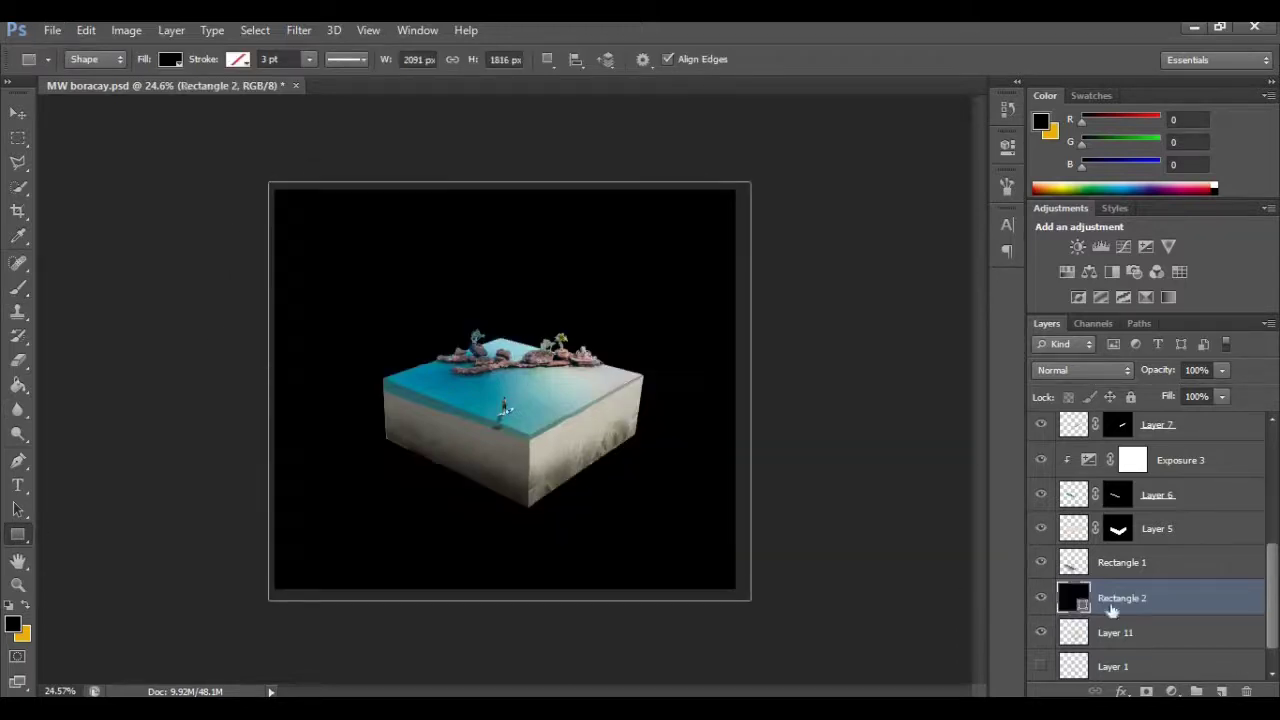
double_click(1075, 598)
click(755, 152)
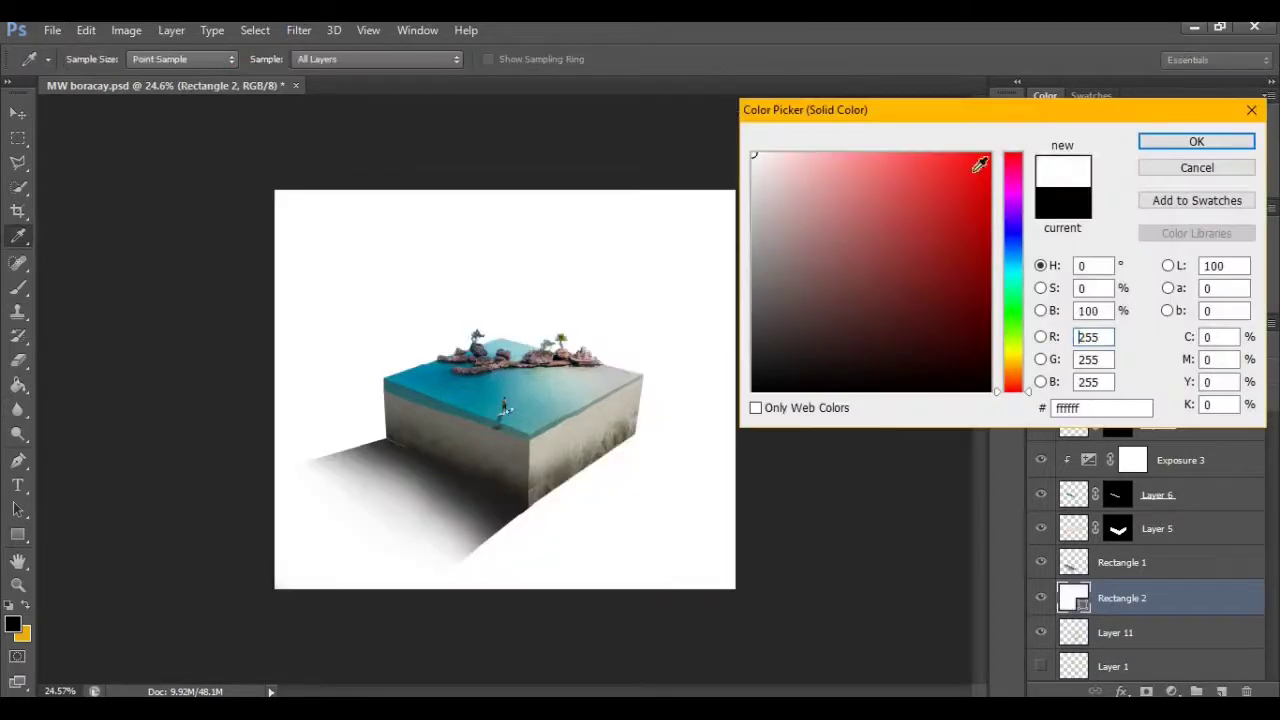
click(1145, 140)
Move the white rectangle below Layer 11 and give it a linear Gradient Overlay at an angle of 37°
scroll(1142, 594, down, 1)
drag(1148, 565, 1158, 611)
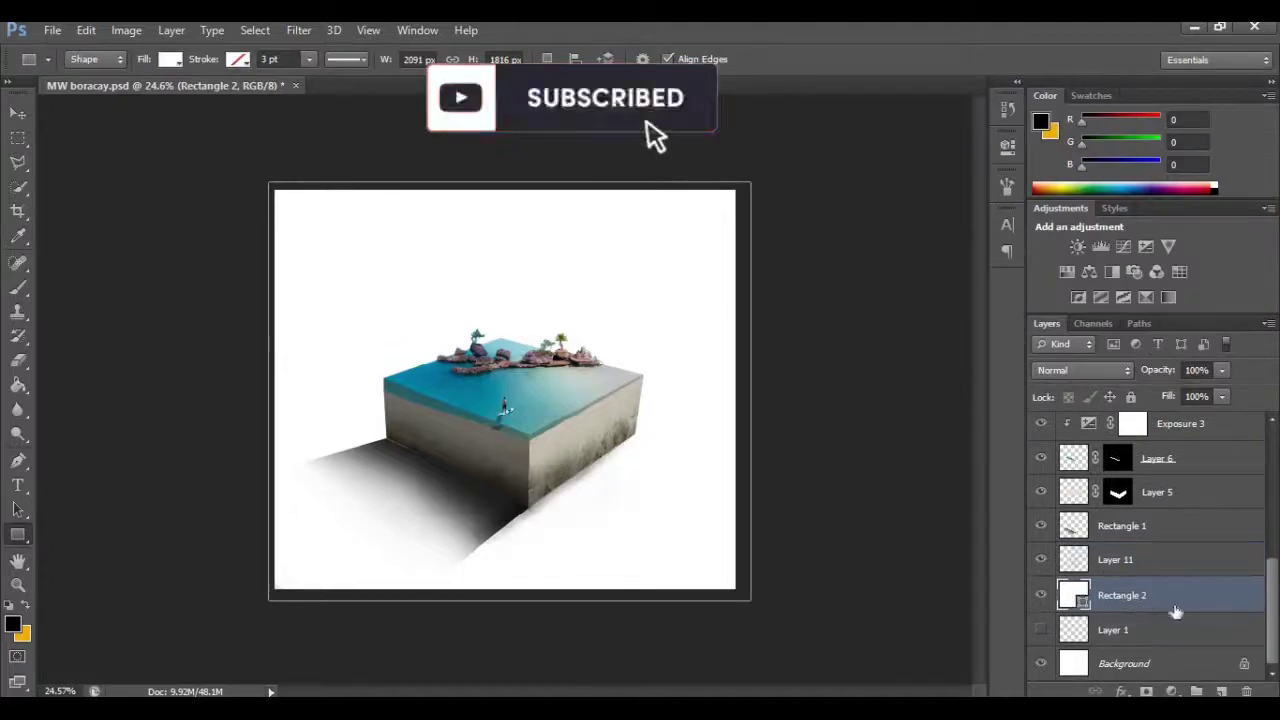
double_click(1187, 598)
click(780, 432)
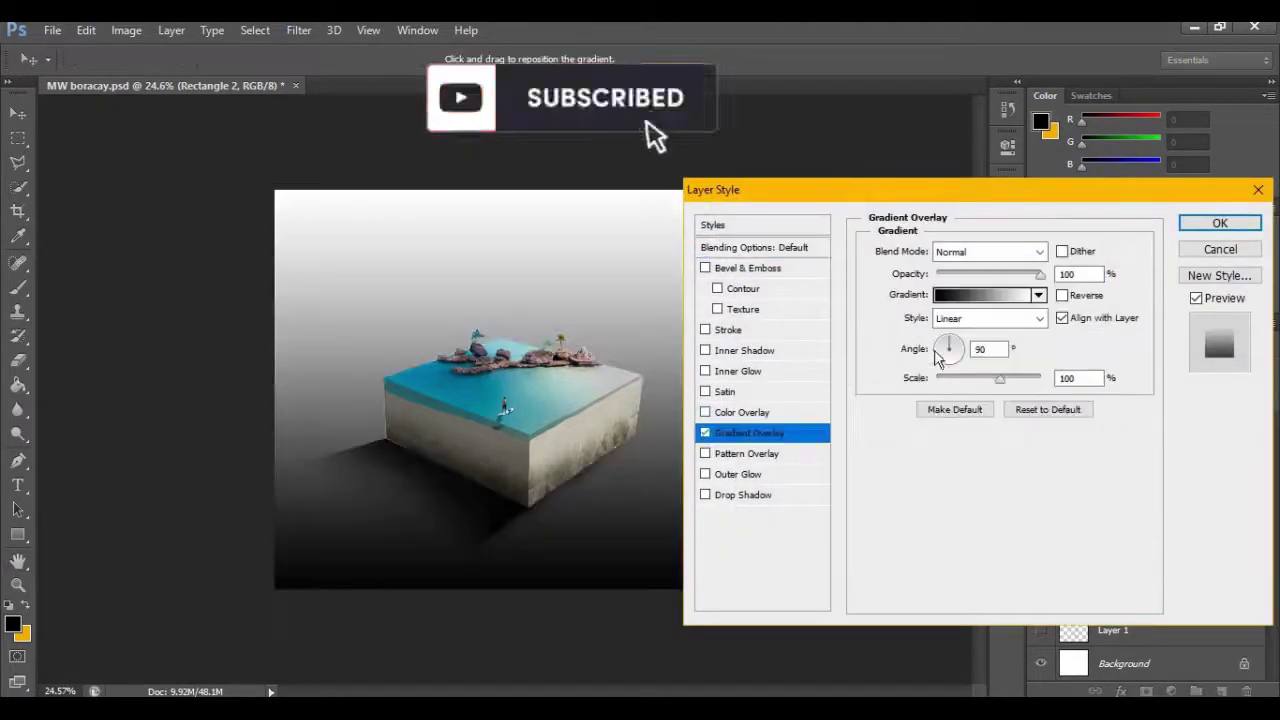
drag(959, 341, 957, 342)
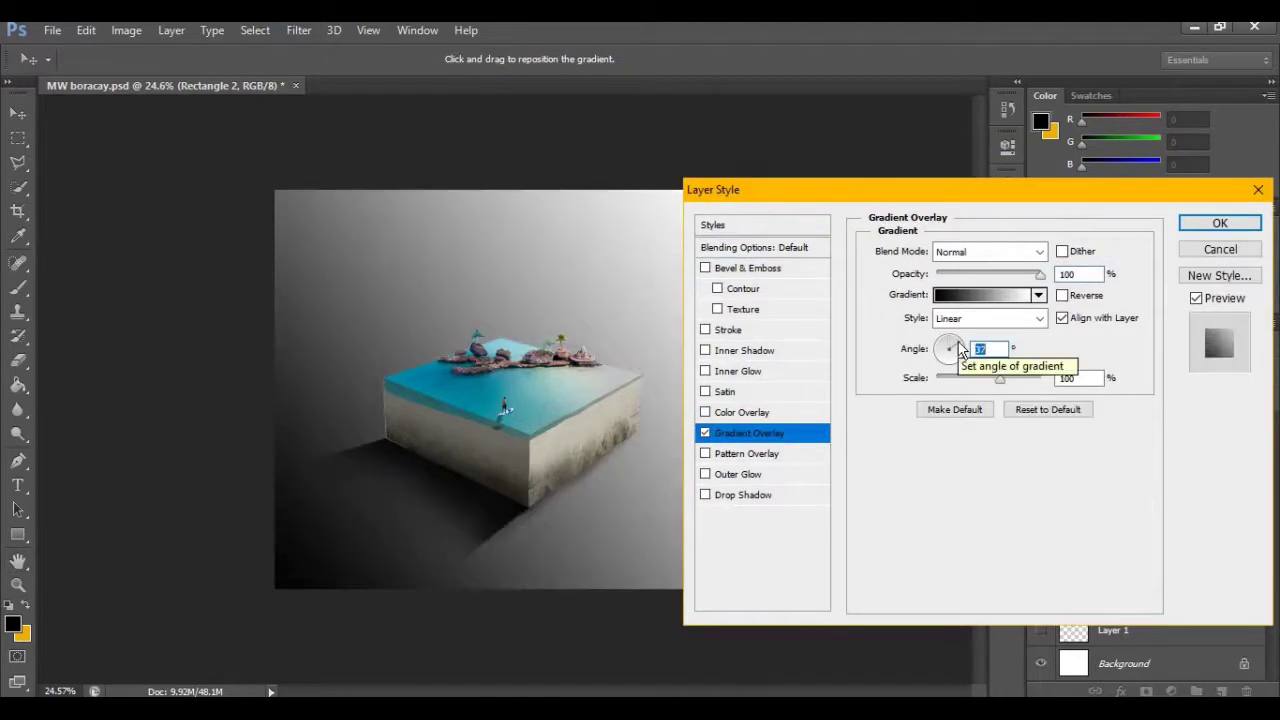
Set the overlay gradient's black stop to light blue a3ddec and apply the overlay at 61% opacity
click(985, 295)
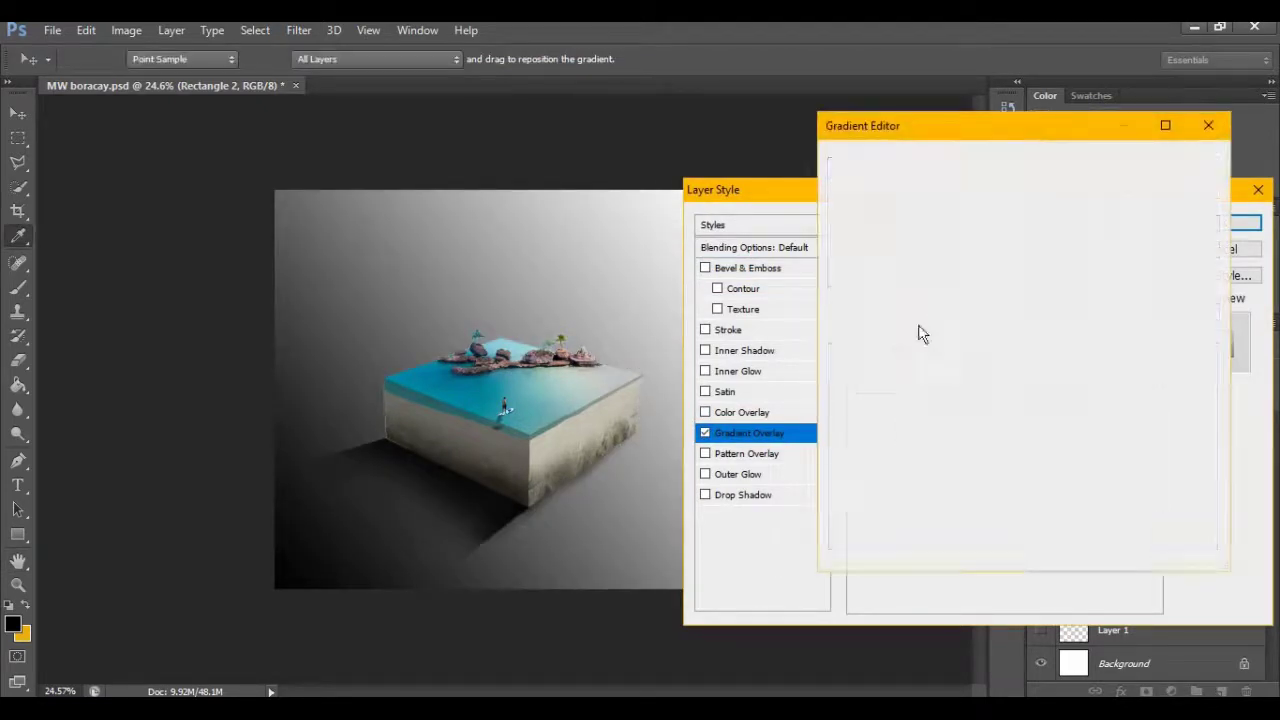
click(844, 447)
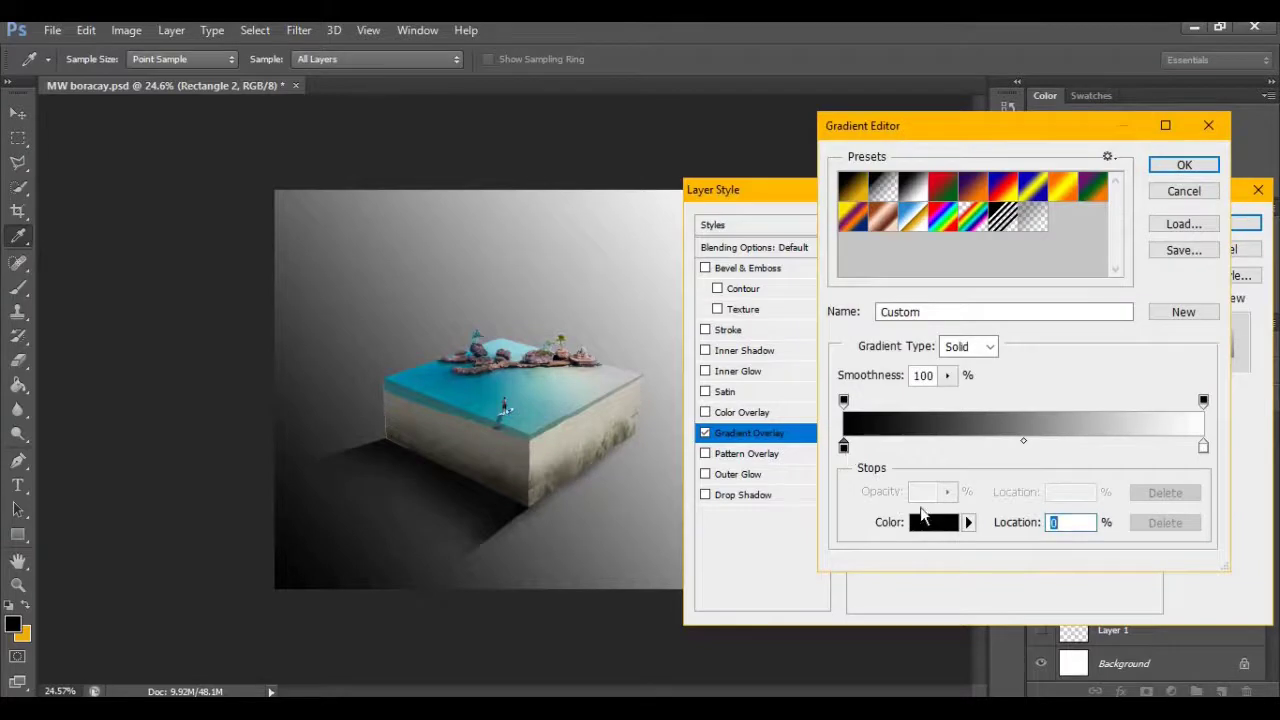
click(922, 515)
click(465, 379)
click(860, 184)
click(811, 176)
click(784, 178)
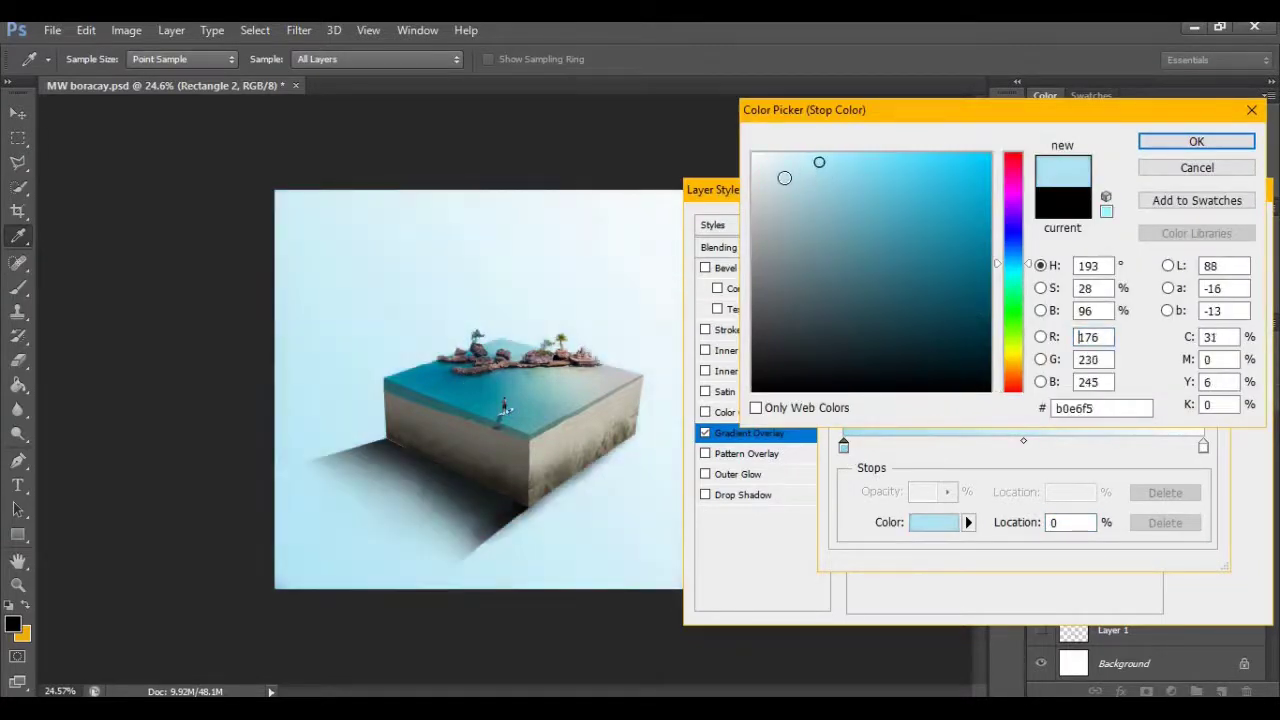
click(831, 187)
click(811, 153)
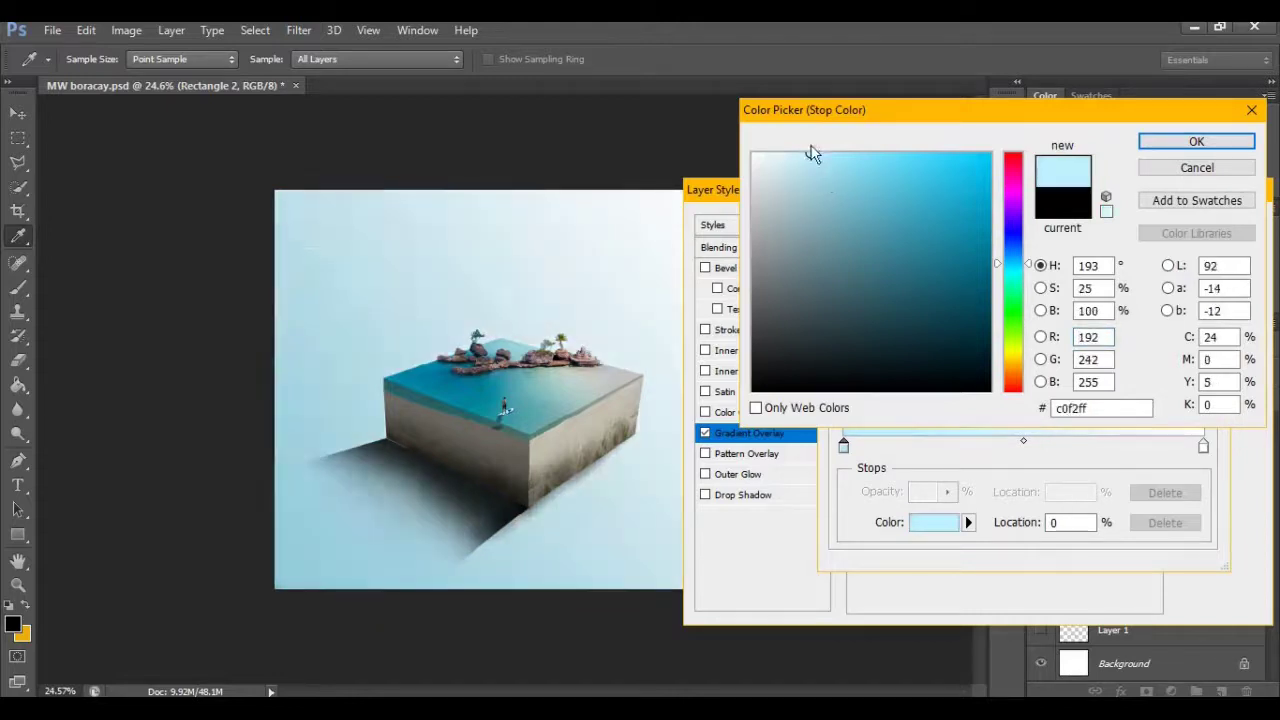
click(846, 156)
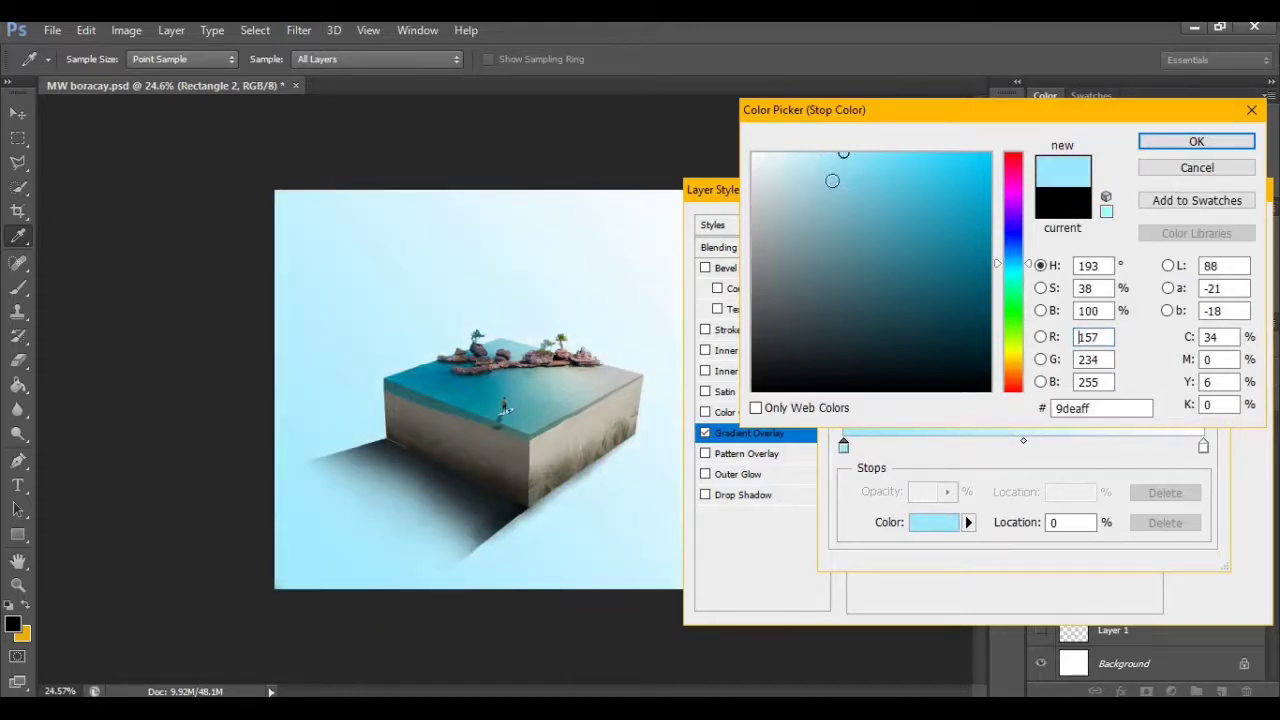
click(832, 180)
click(827, 177)
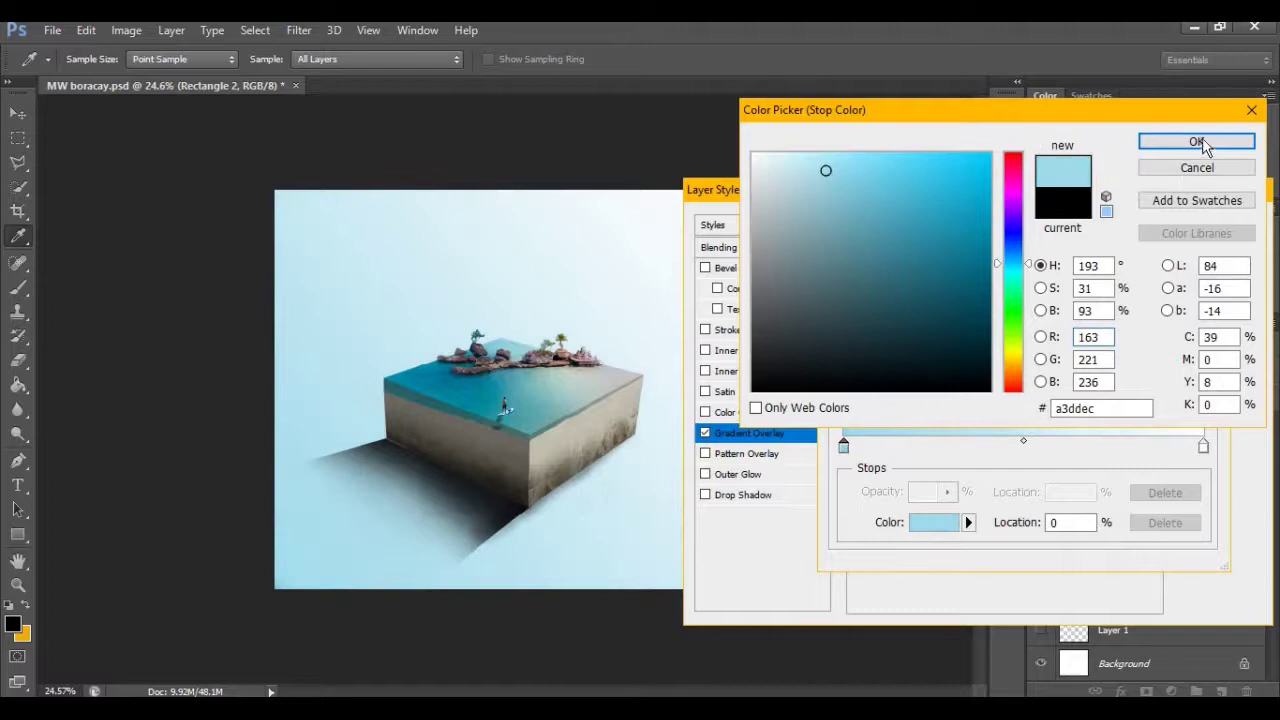
click(1197, 142)
key(Return)
drag(1038, 276, 1000, 274)
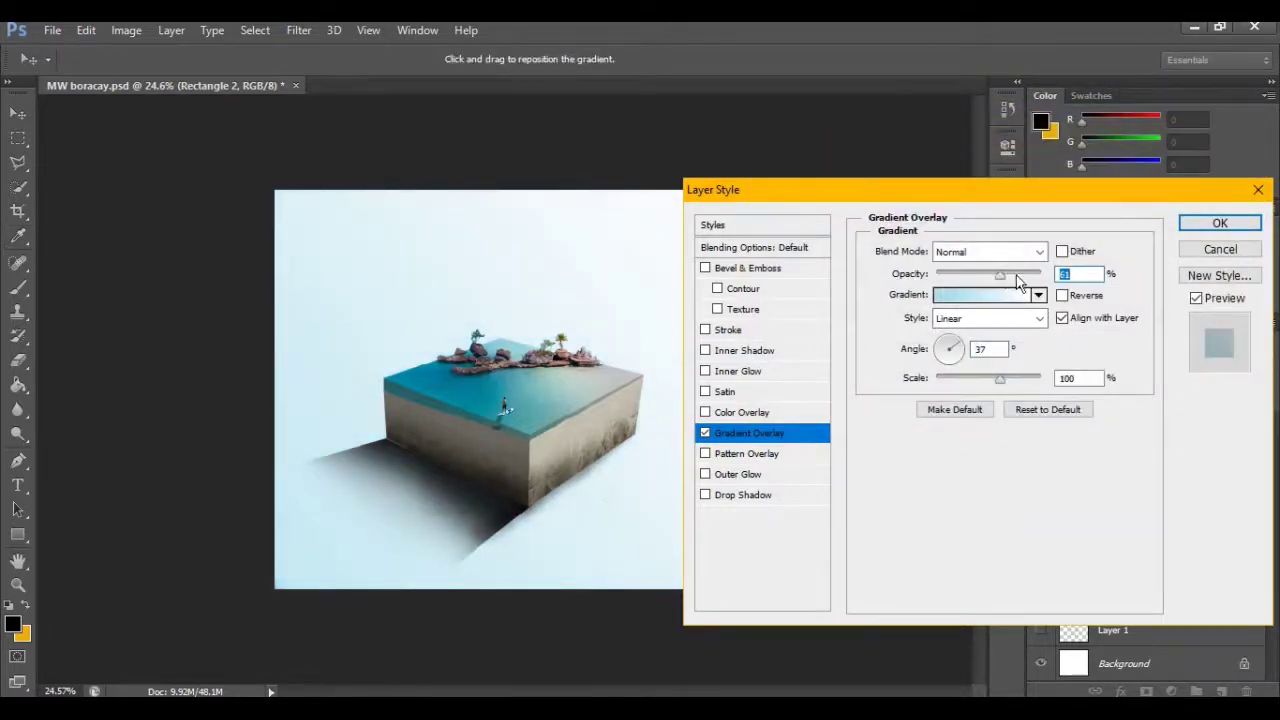
click(1220, 222)
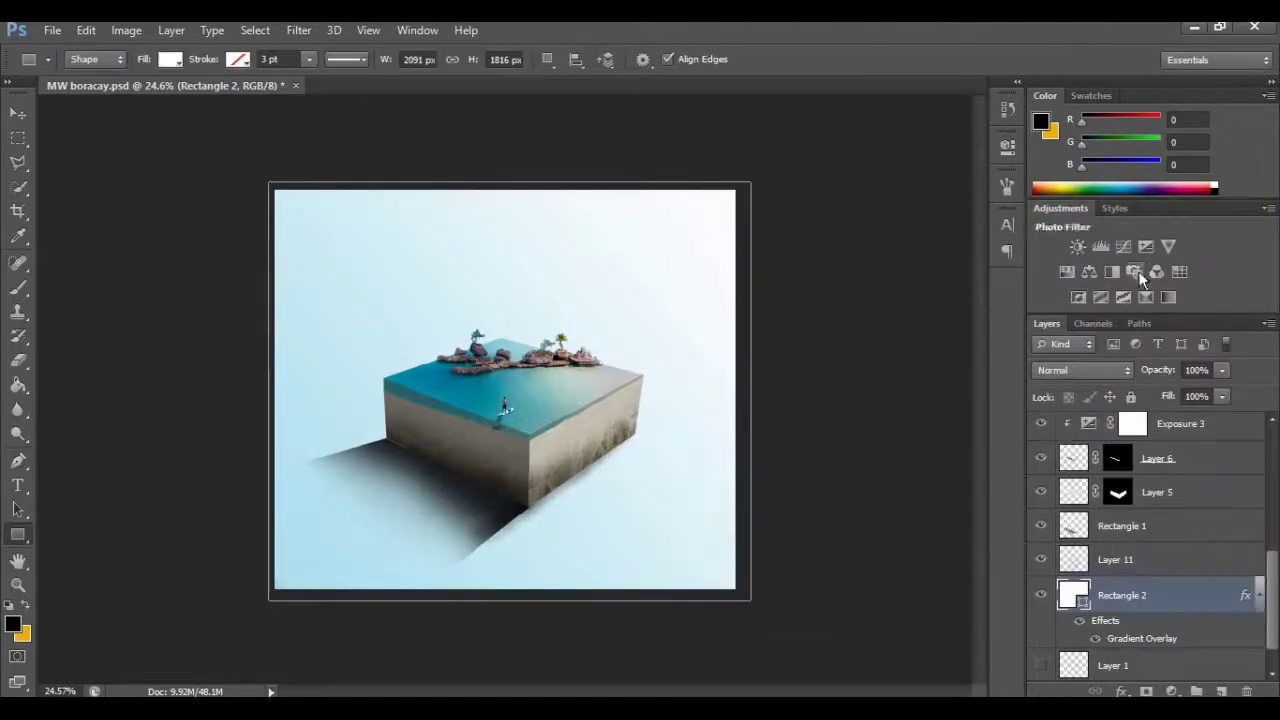
Bring the flock of birds from unnamed.png into MW boracay.psd above the Exposure 7 layer
scroll(430, 415, up, 2)
scroll(430, 415, up, 1)
scroll(430, 415, down, 3)
scroll(424, 420, up, 2)
scroll(424, 420, down, 1)
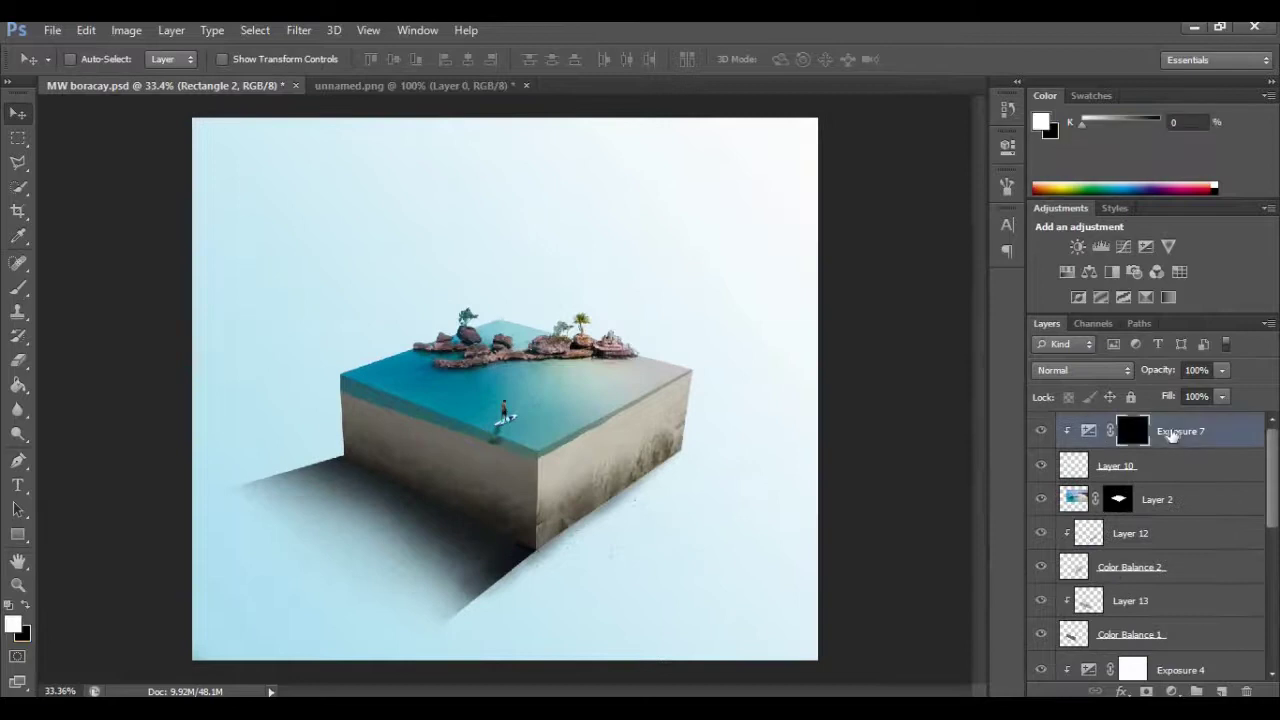
click(412, 85)
drag(405, 420, 540, 285)
Flip the birds horizontally and shrink them to about 58% width and 65% height
key(ctrl+t)
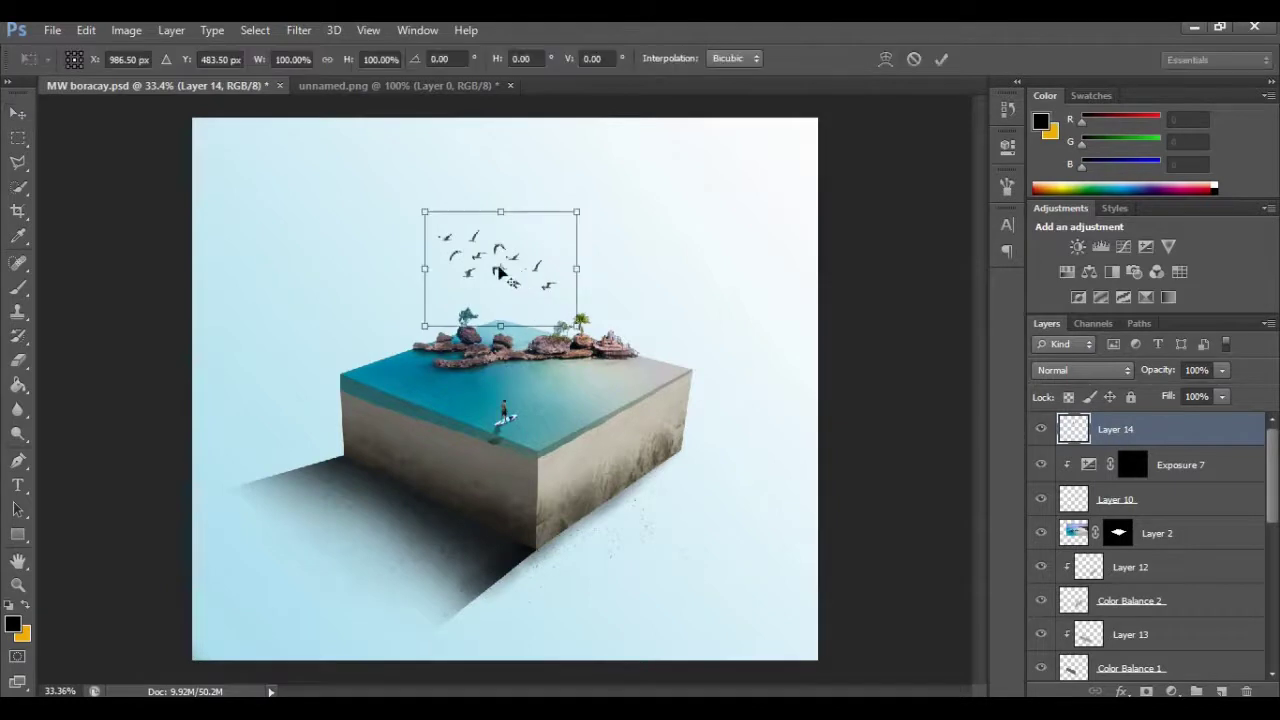
right_click(499, 265)
click(590, 545)
drag(576, 212, 481, 263)
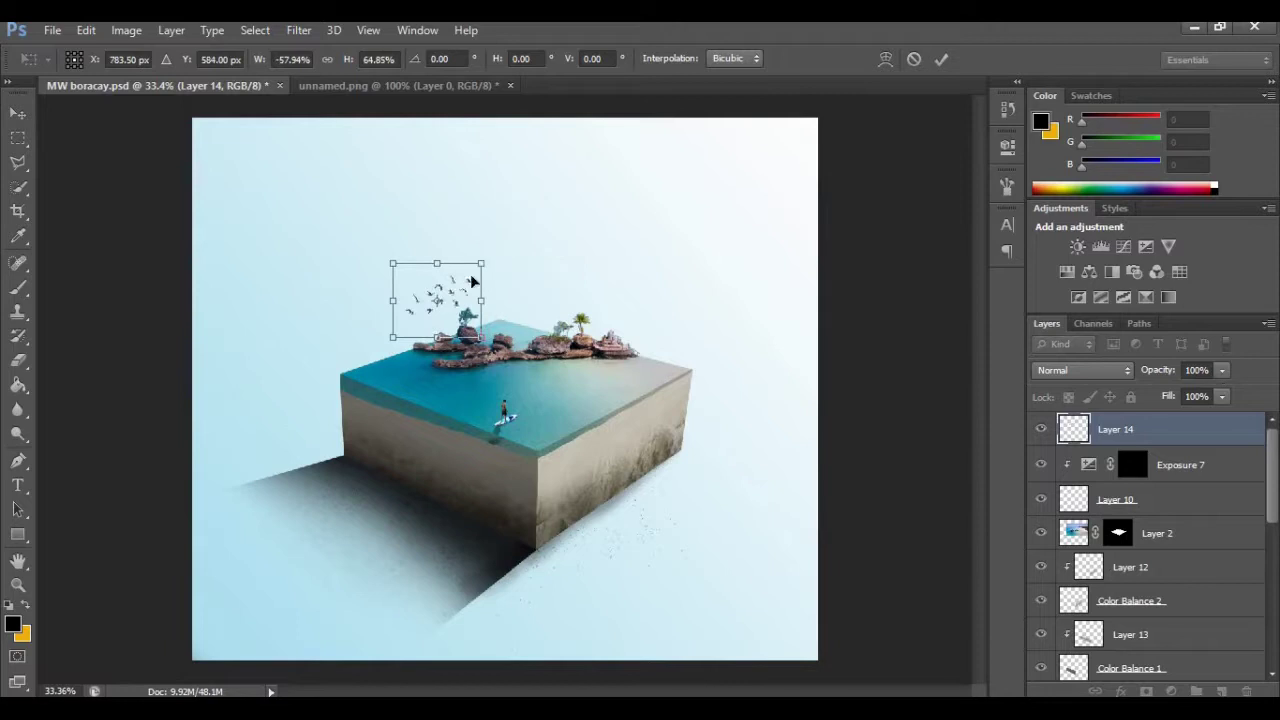
key(Return)
Position the birds above the palm tree on the island and scale them down to about 88% width and 86% height
drag(452, 312, 597, 300)
key(ctrl+t)
mouse_move(628, 254)
mouse_down()
mouse_move(630, 238)
mouse_move(620, 250)
mouse_up()
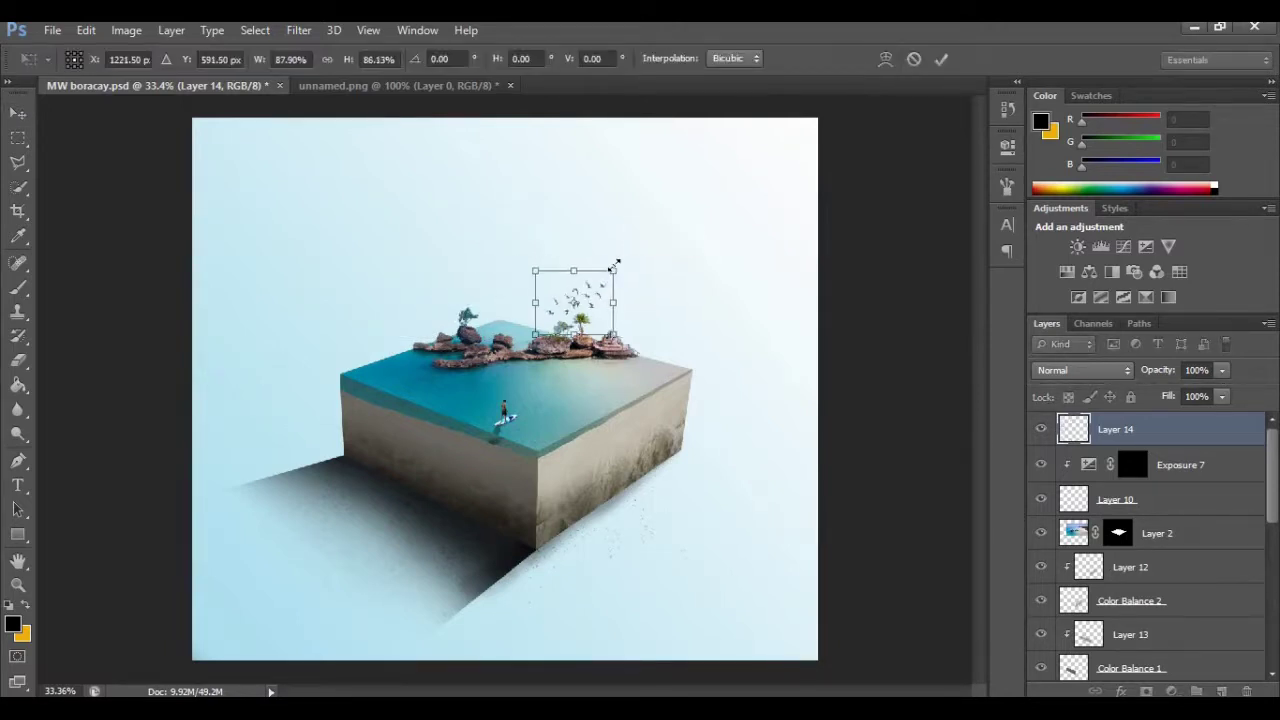
key(Return)
scroll(563, 312, up, 4)
drag(610, 298, 623, 286)
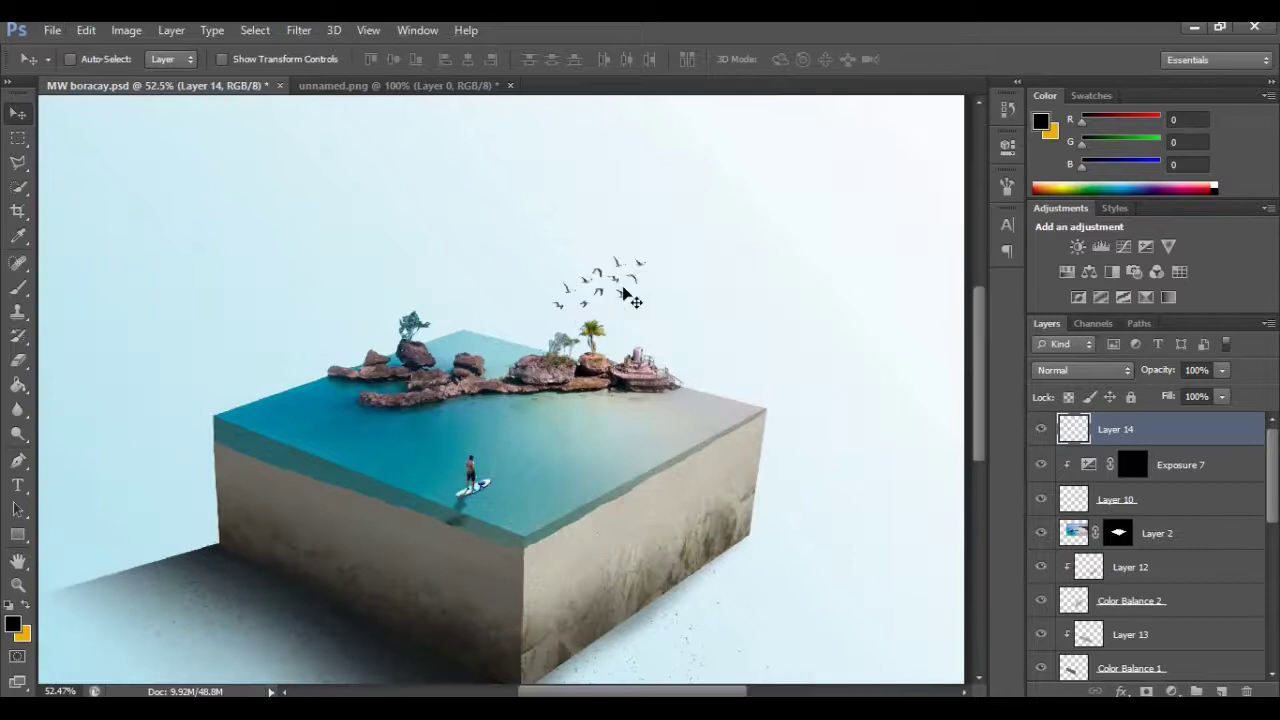
key(ctrl+t)
key(Return)
scroll(557, 311, down, 3)
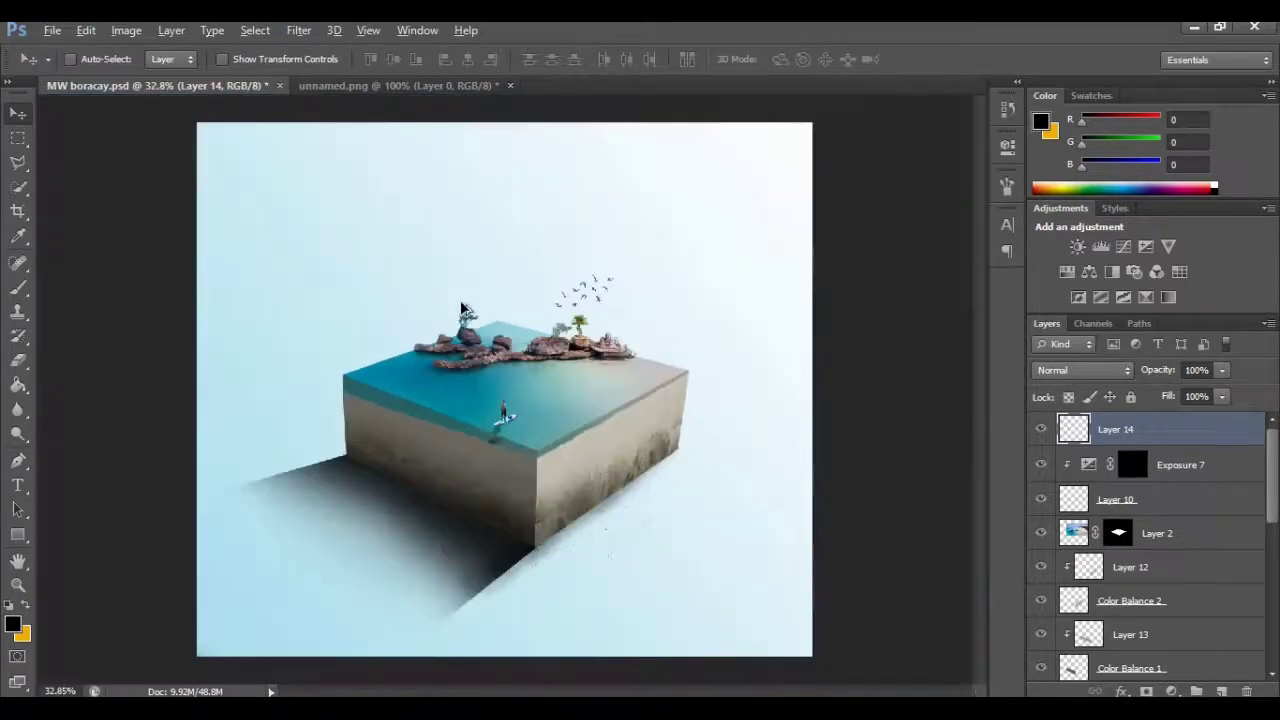
Duplicate the bird layer, placing the copy beside the island's left tree at about 82% width and 79% height
key(ctrl+j)
drag(595, 302, 497, 310)
key(ctrl+t)
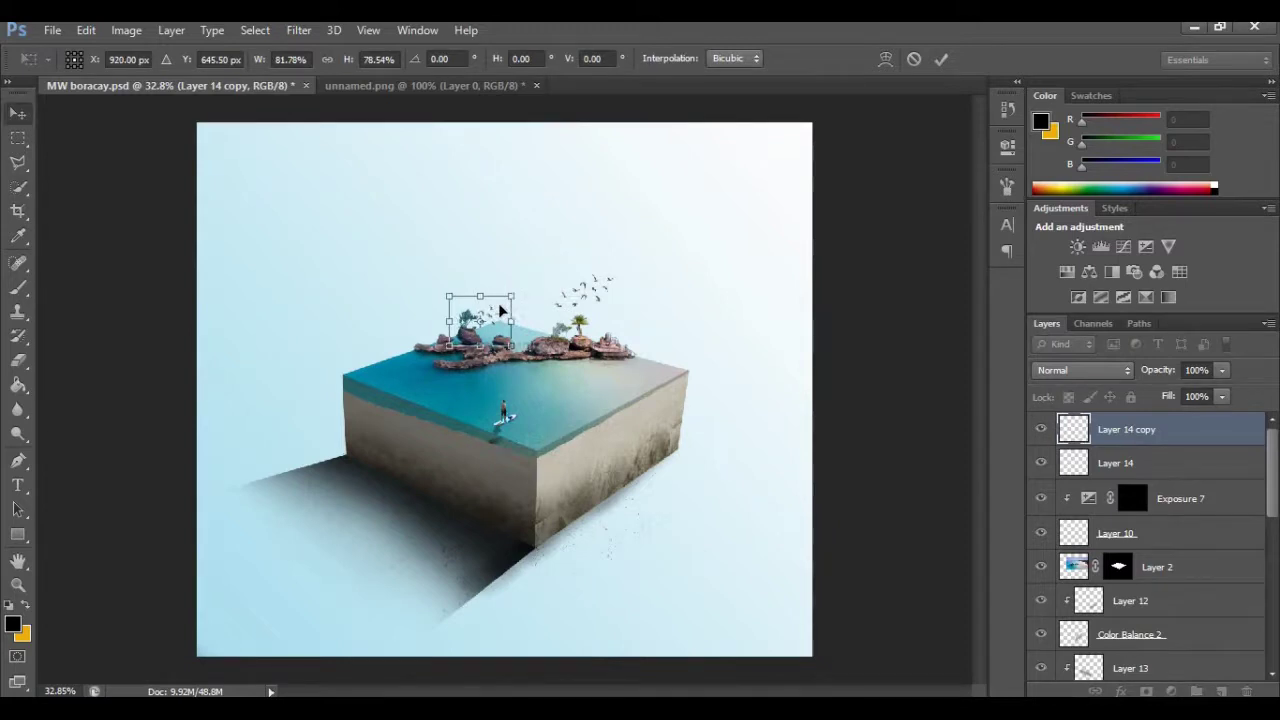
key(Return)
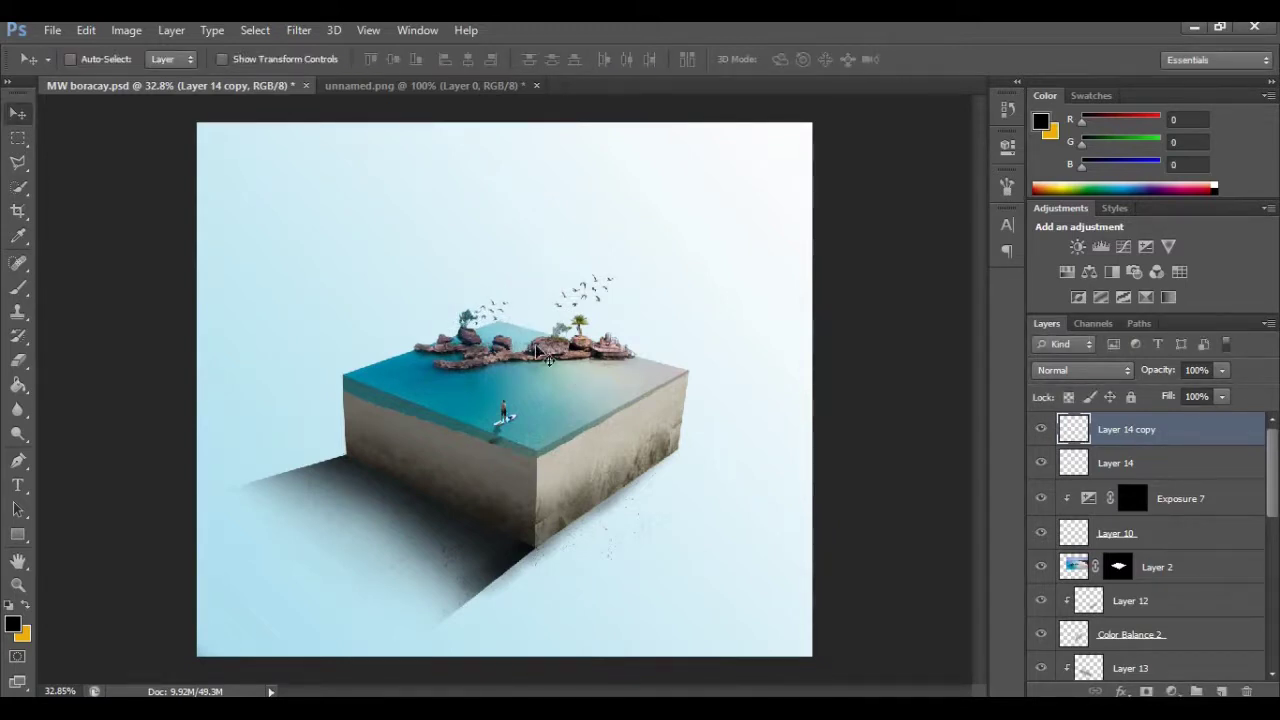
Erase several birds from the middle of the copied flock with a small eraser at 100% opacity
scroll(548, 360, up, 6)
click(18, 360)
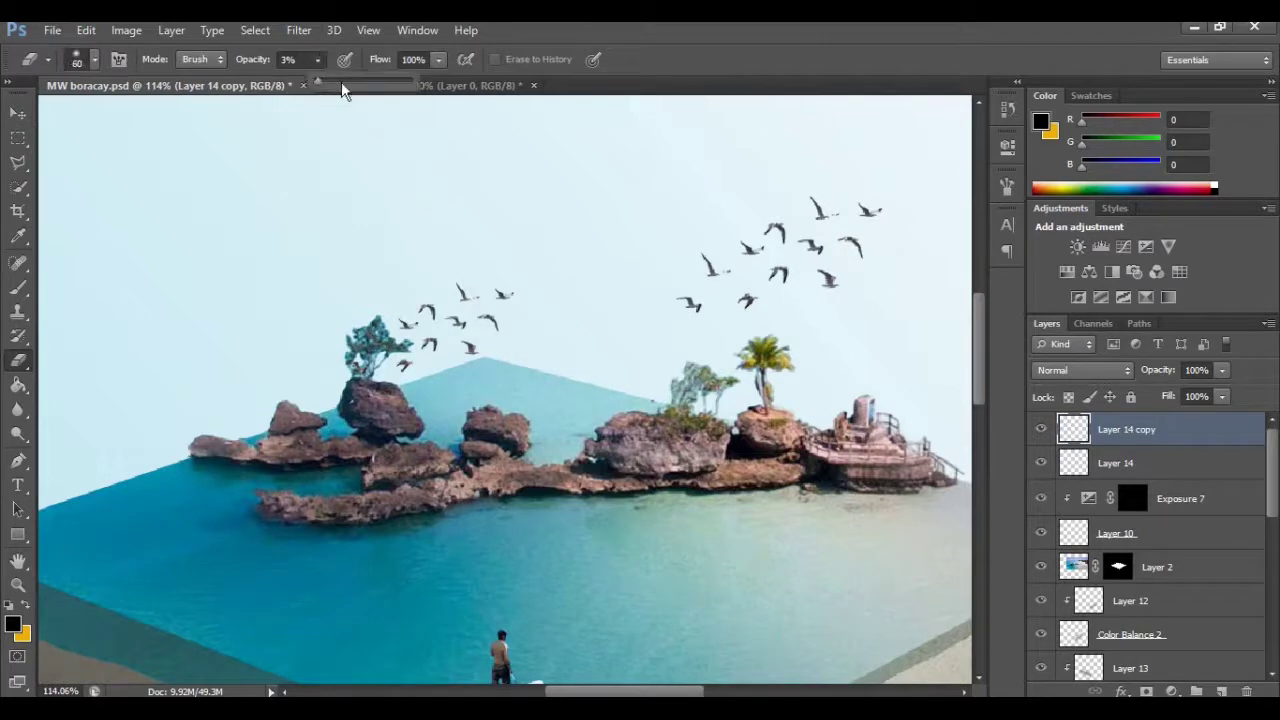
click(94, 60)
double_click(105, 206)
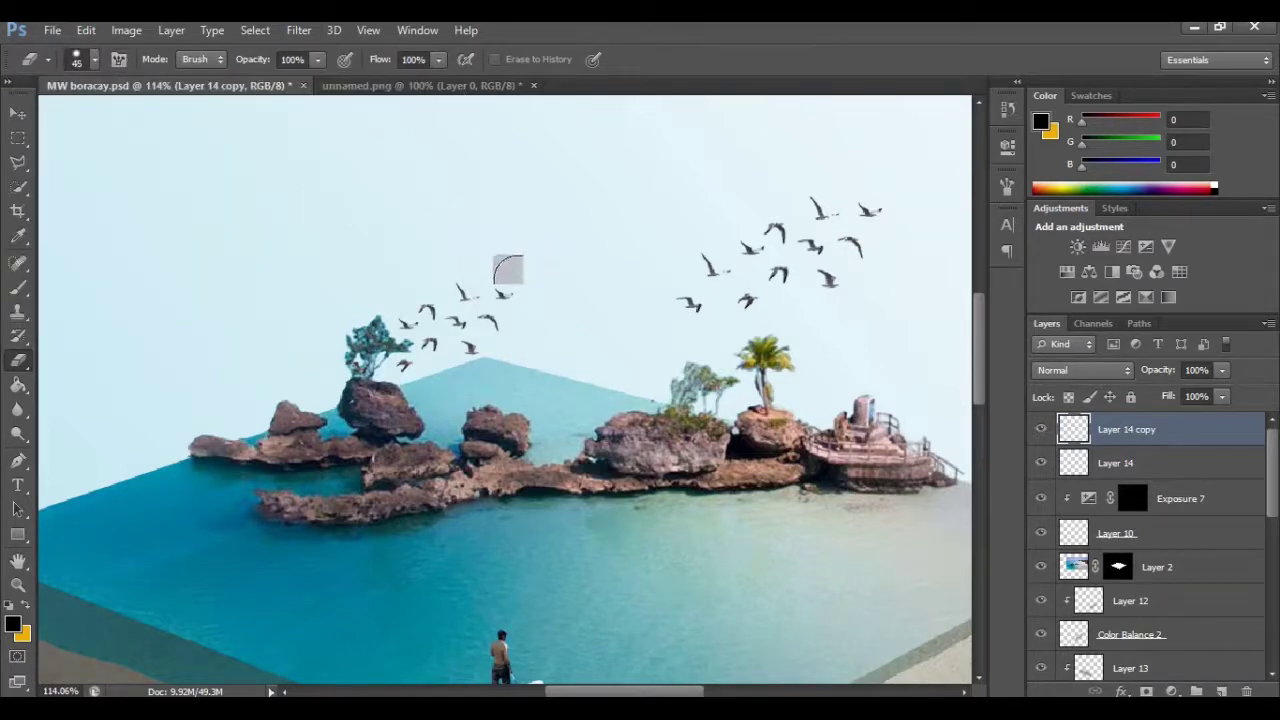
click(469, 282)
key(bracketleft)
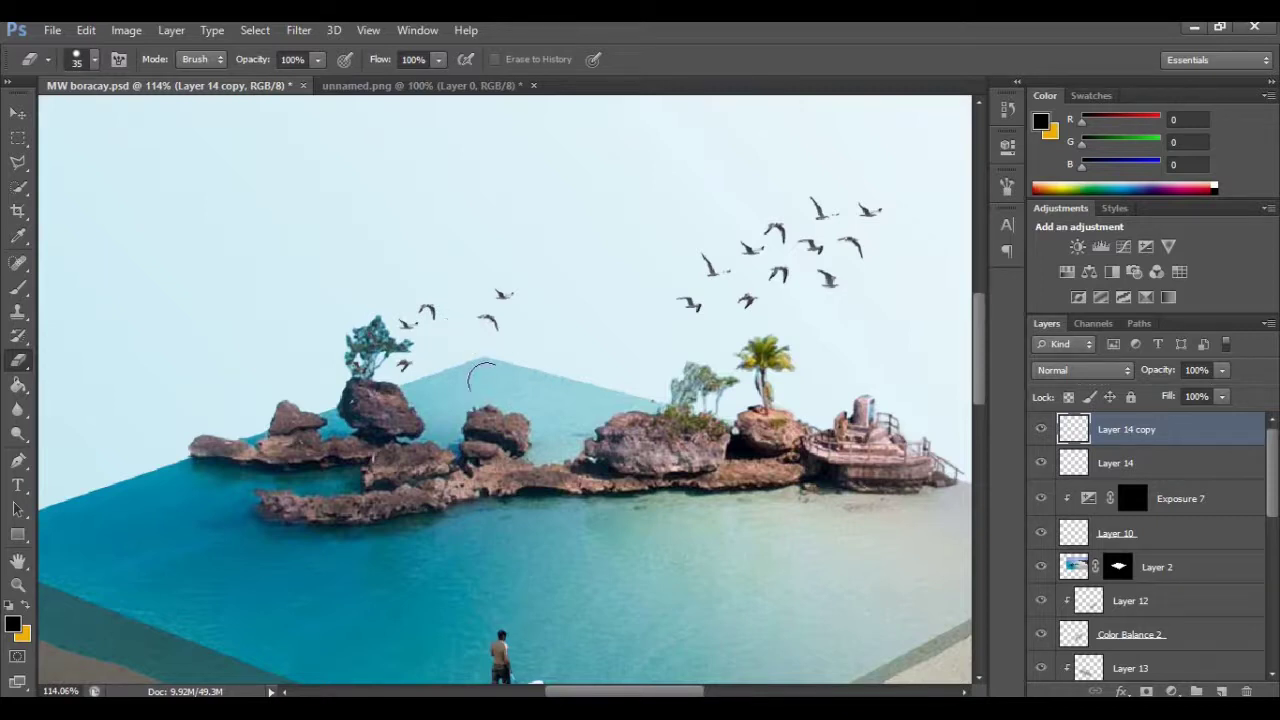
scroll(552, 360, down, 14)
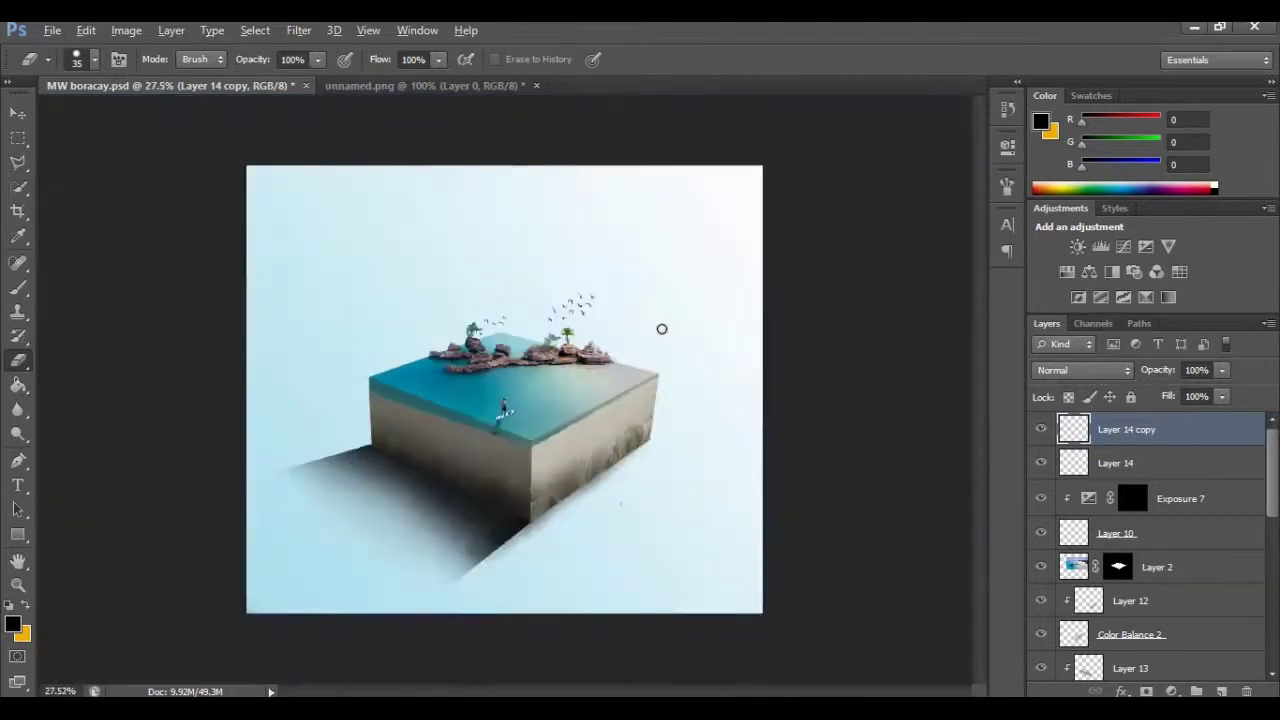
scroll(657, 330, up, 1)
key(v)
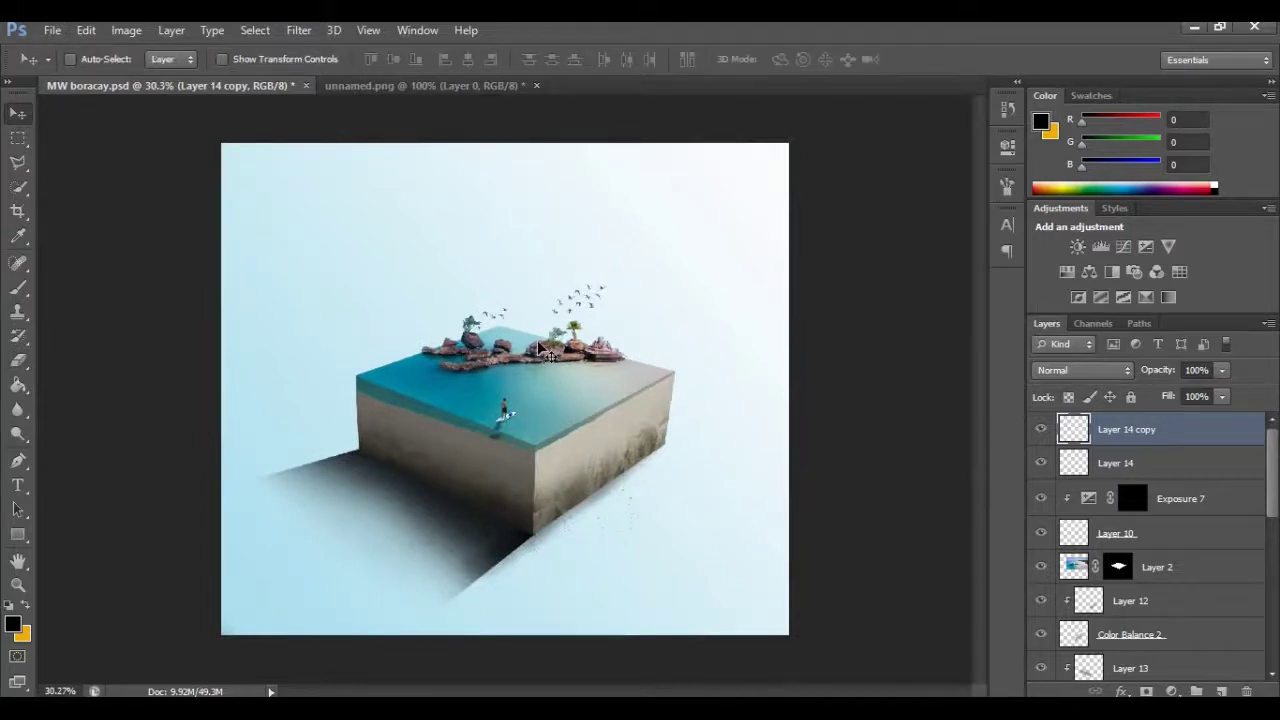
Add a GROTTO text layer and position it above the island miniature near the upper part of the canvas
click(18, 485)
click(402, 228)
click(350, 60)
key(Return)
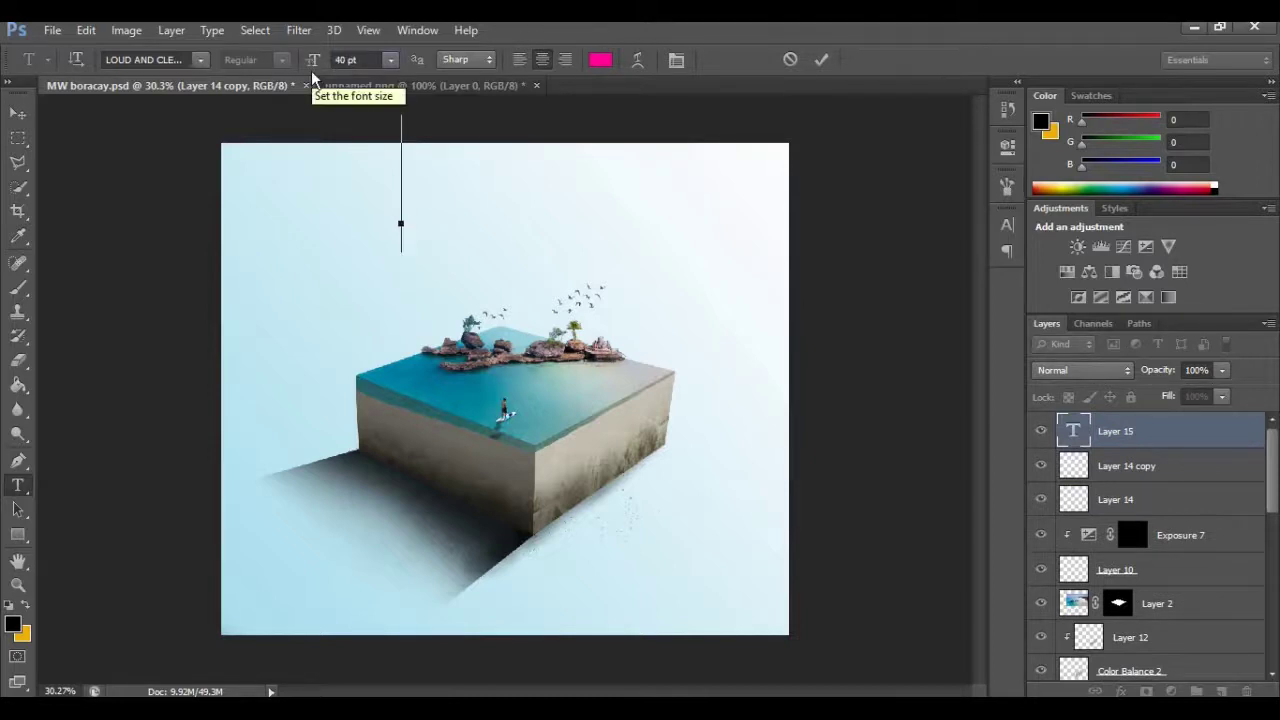
text(GROTTO)
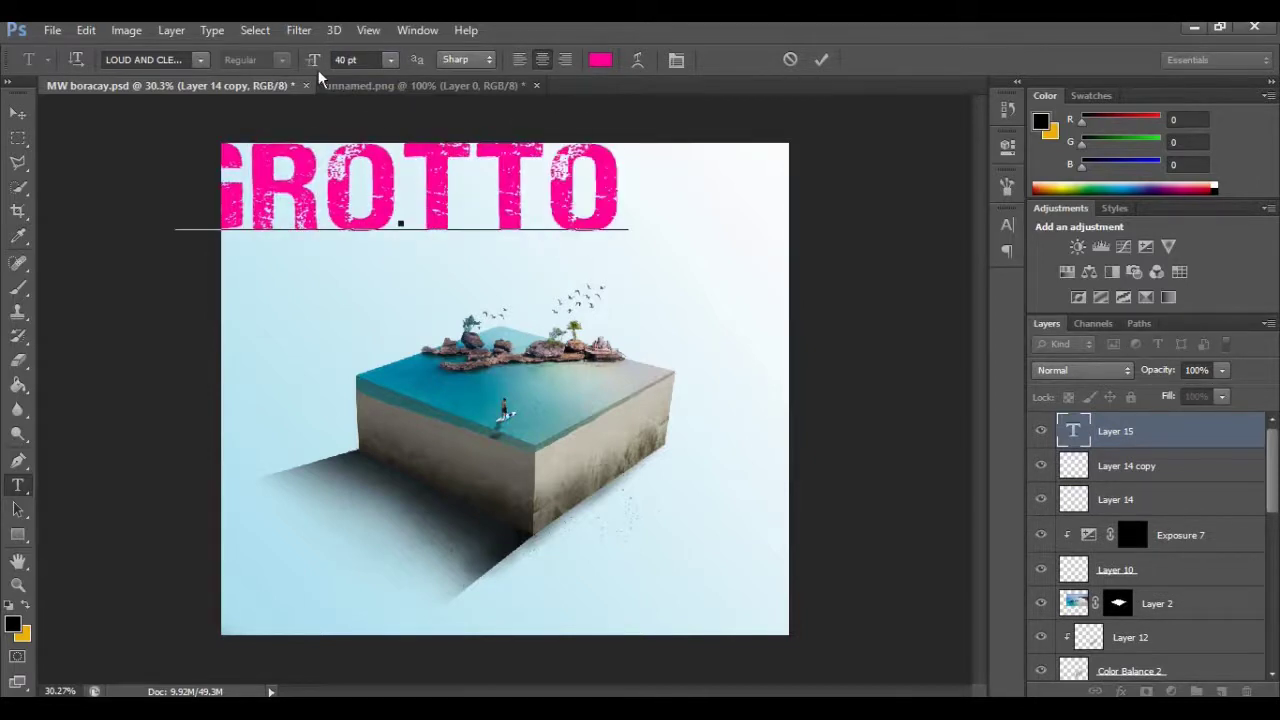
drag(399, 282, 455, 314)
Set the whole GROTTO text to 25 pt in the Evogria font
key(ctrl+a)
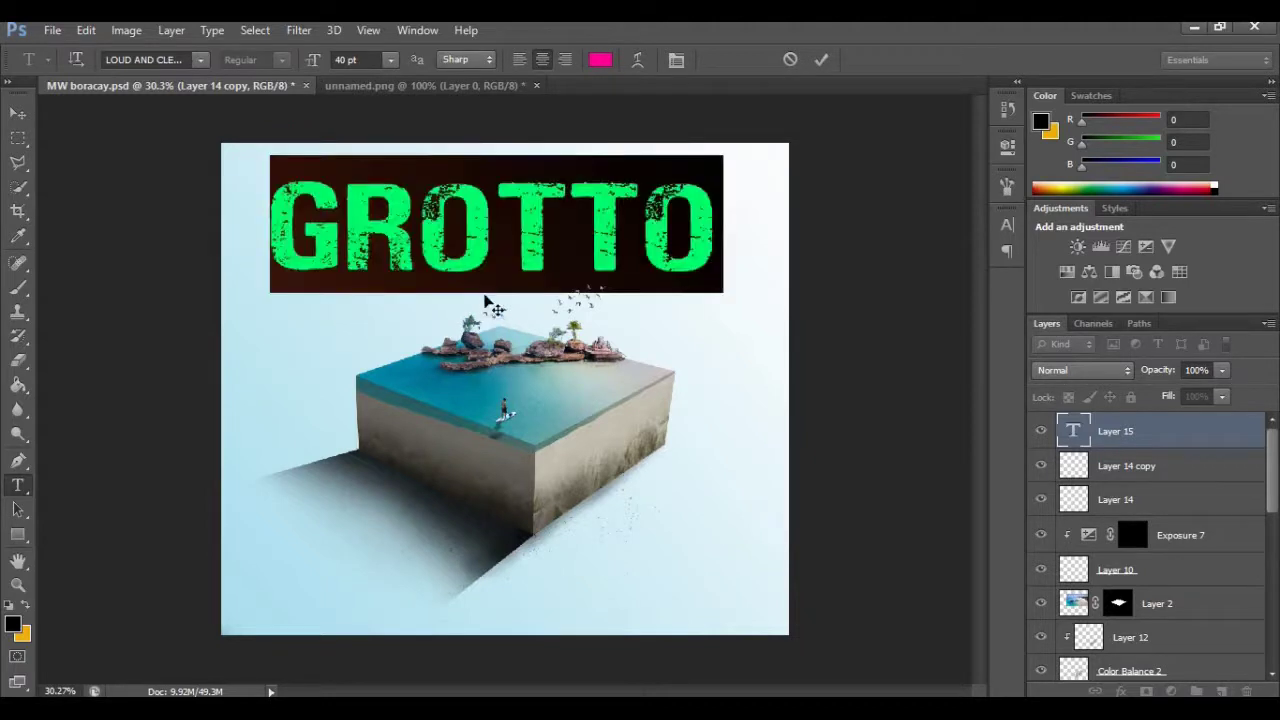
click(363, 62)
text(25)
key(Return)
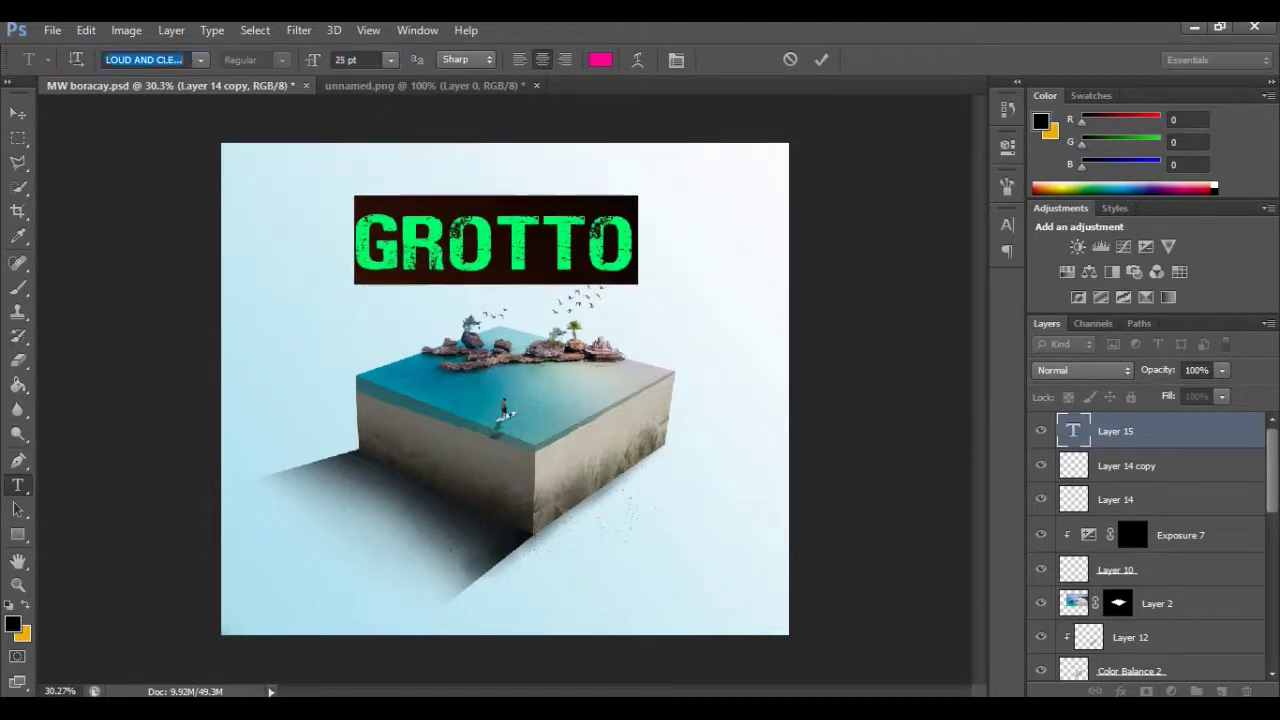
key(Return)
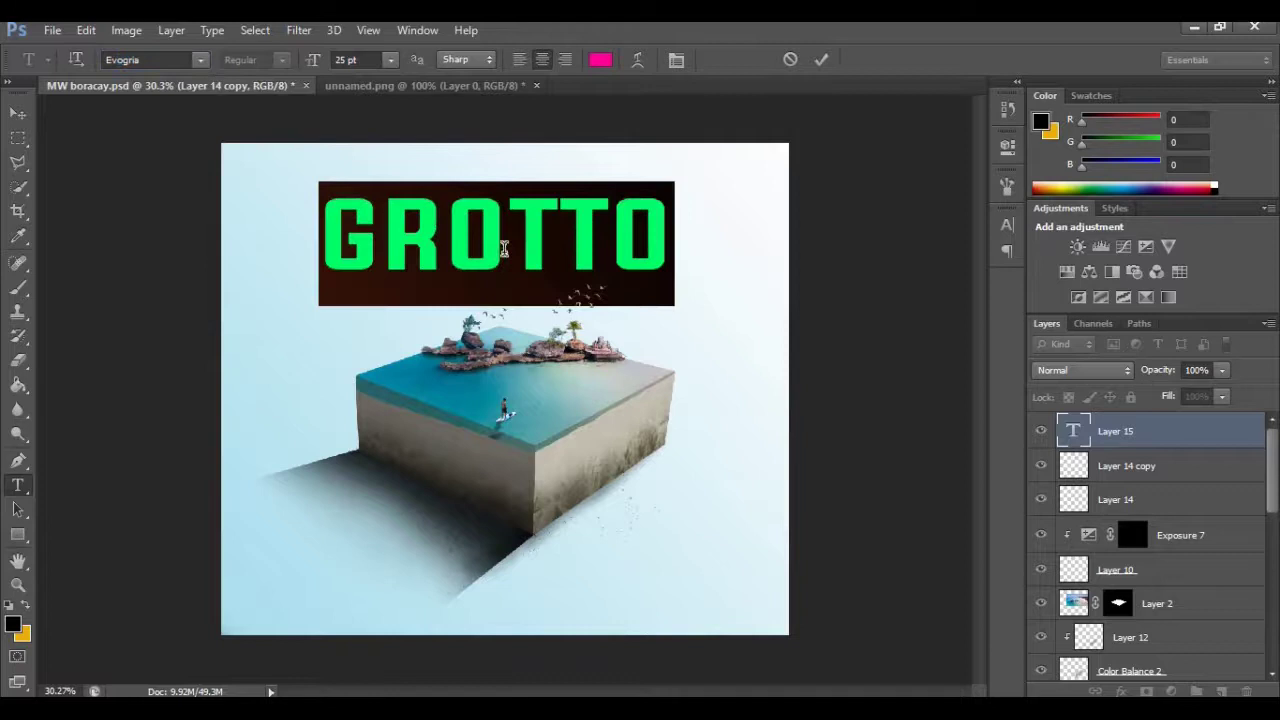
Center the GROTTO text above the island and tighten its letter tracking to -68
drag(504, 249, 514, 231)
click(676, 60)
click(937, 284)
scroll(937, 282, down, 10)
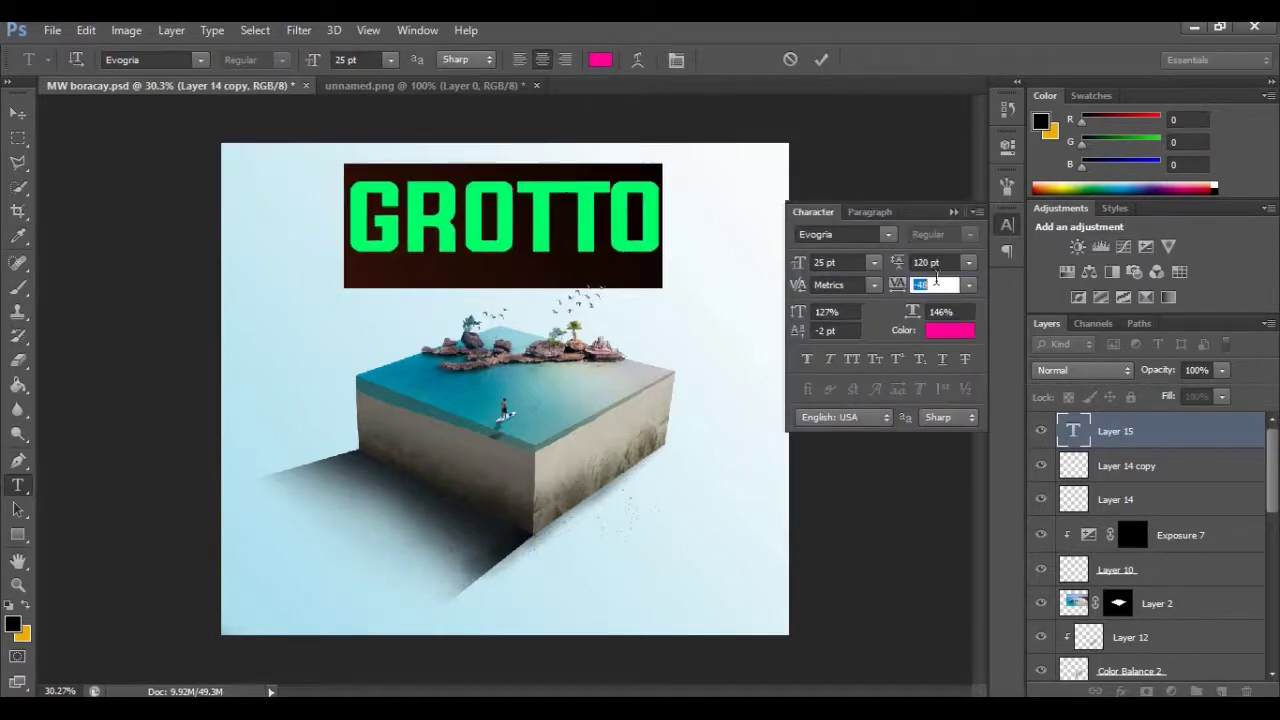
text(-68)
Loosen the tracking of GROTTO's first T to -8 and its second T to -28
drag(548, 214, 527, 220)
click(935, 285)
scroll(935, 285, up, 10)
drag(607, 218, 576, 232)
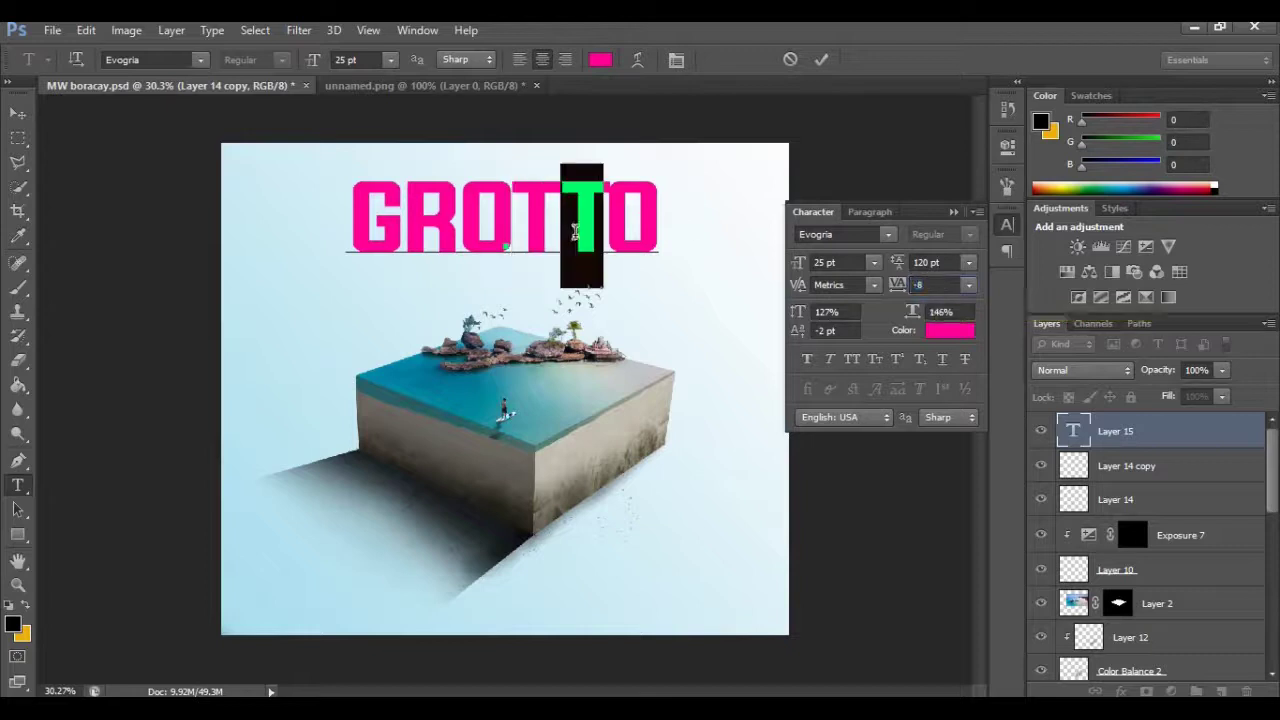
click(938, 284)
scroll(938, 284, up, 4)
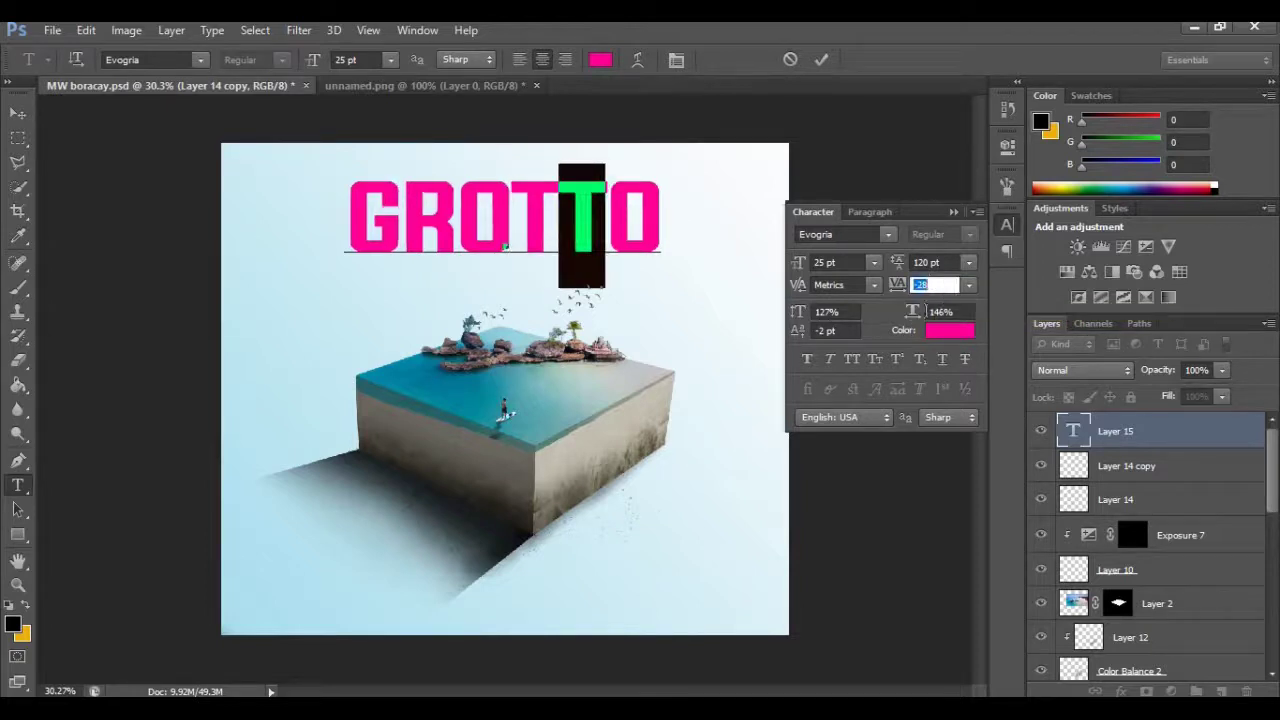
Recolor the entire GROTTO text dark grey #262626 and commit the text edit
click(945, 330)
click(950, 329)
click(1196, 141)
key(ctrl+a)
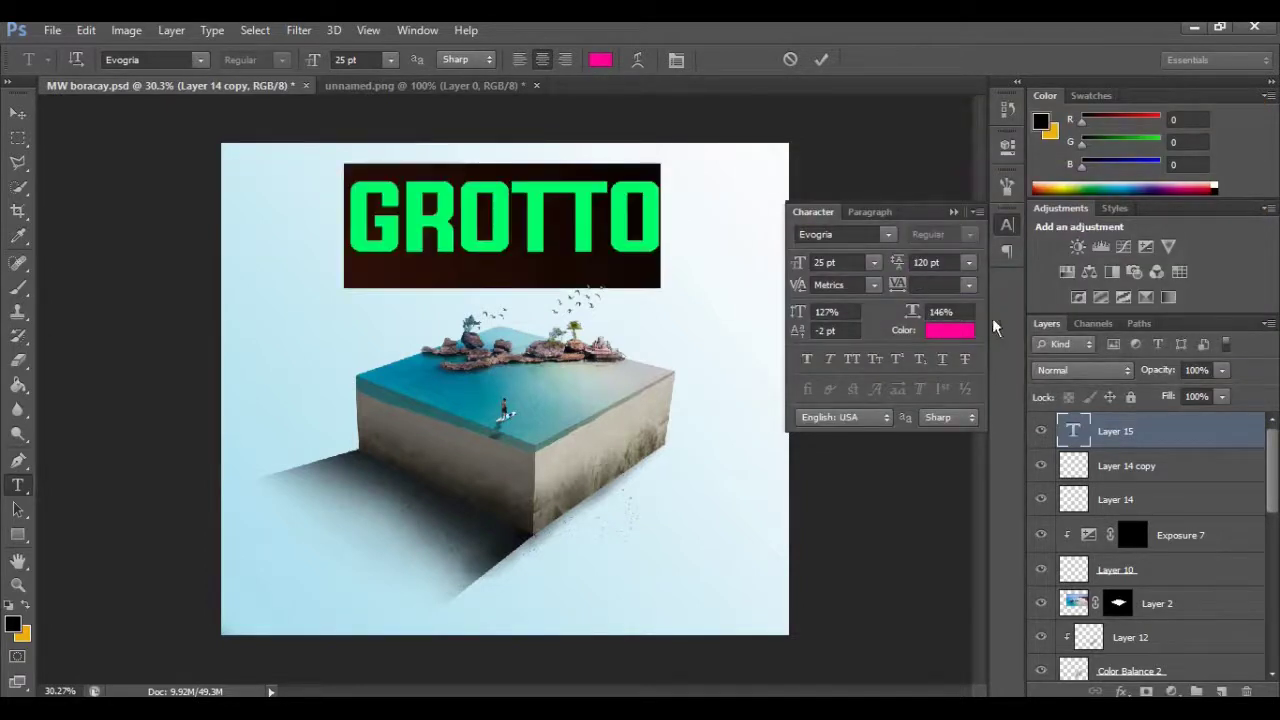
click(950, 329)
click(753, 355)
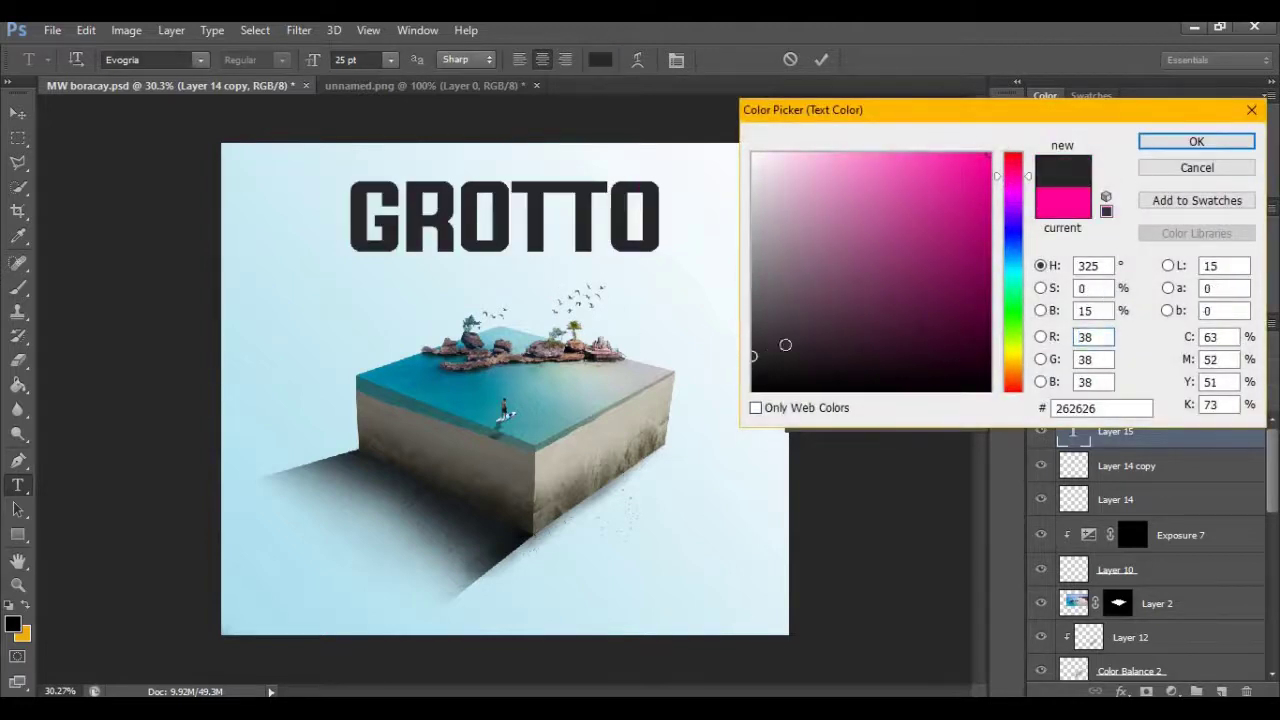
click(1196, 141)
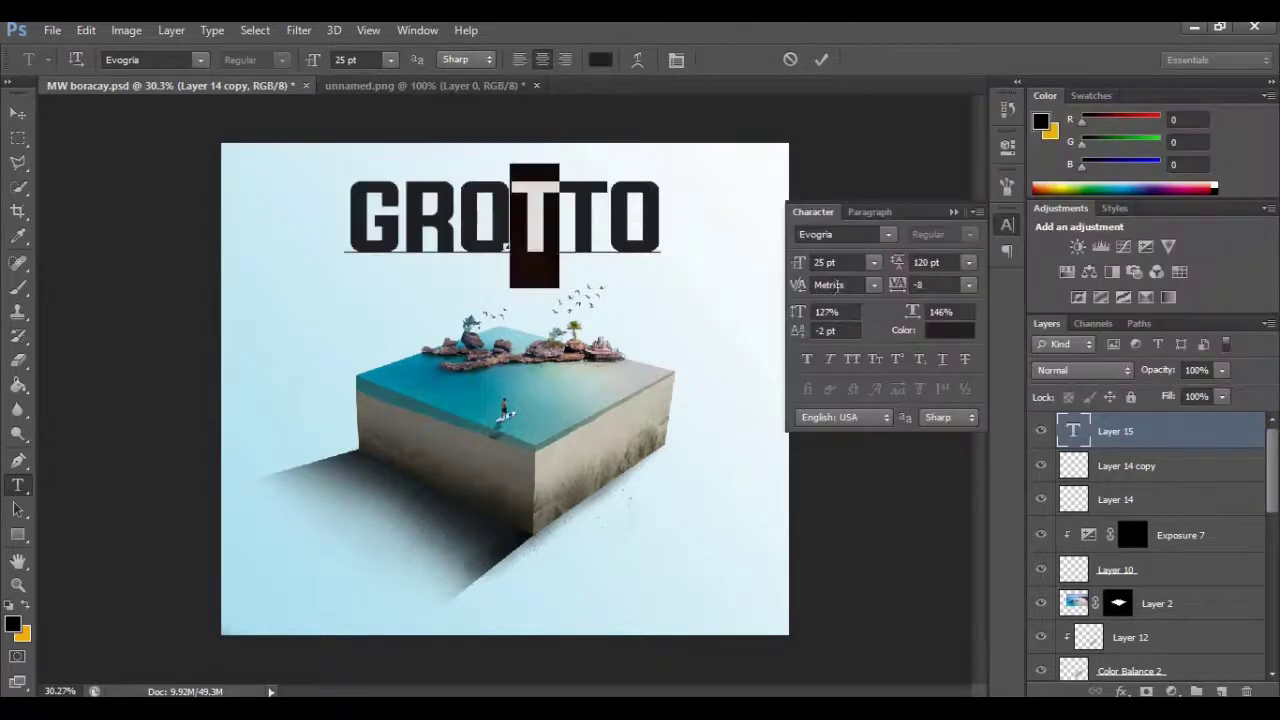
key(Return)
click(953, 212)
click(20, 113)
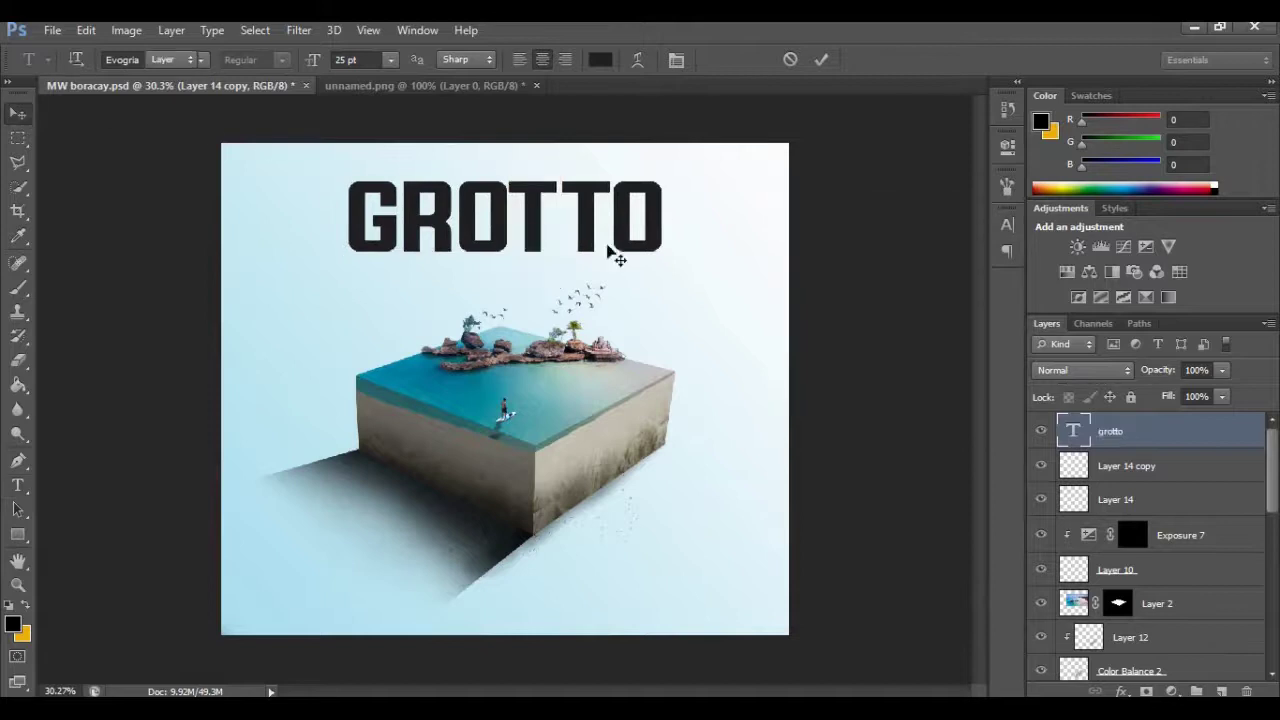
Reduce the GROTTO text to 19 pt and reposition it centered near the canvas's upper edge
scroll(540, 200, up, 2)
scroll(538, 198, down, 4)
drag(549, 237, 548, 240)
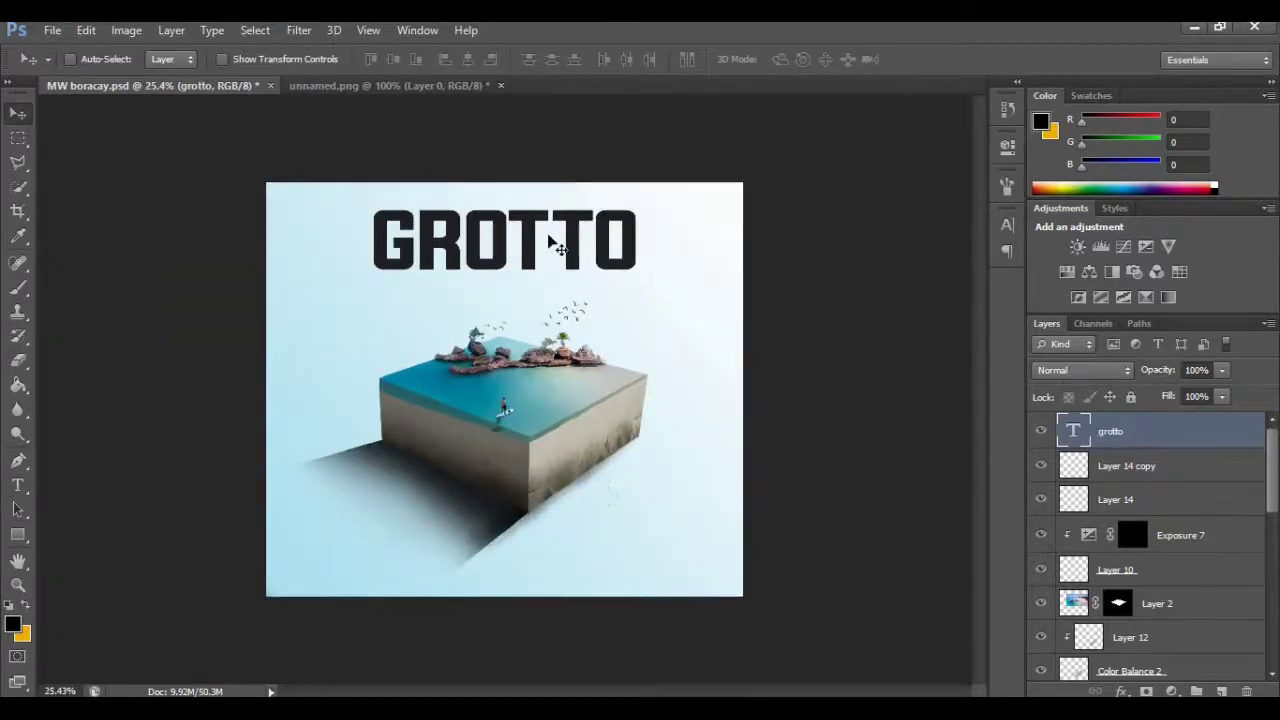
key(t)
double_click(461, 207)
scroll(361, 60, down, 6)
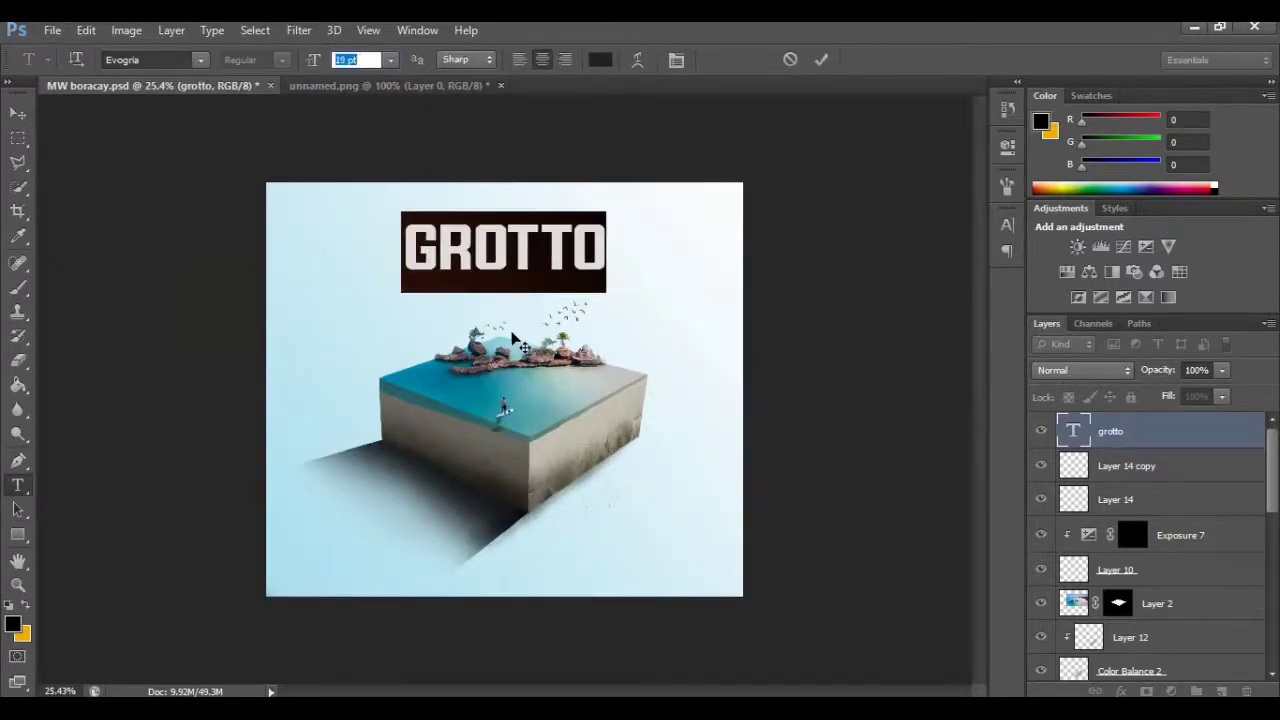
drag(513, 335, 519, 318)
click(19, 114)
scroll(495, 207, up, 1)
scroll(493, 205, up, 1)
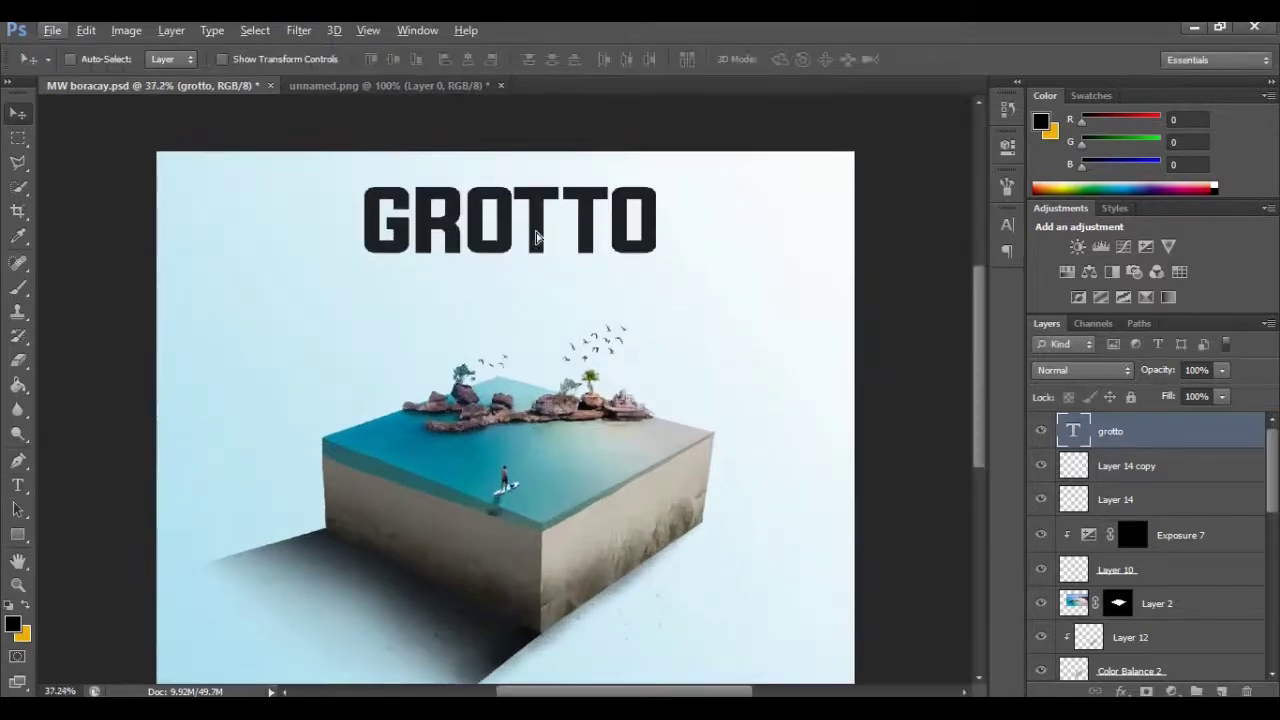
Add a BORACAY text layer and place it directly below GROTTO
click(22, 487)
click(362, 350)
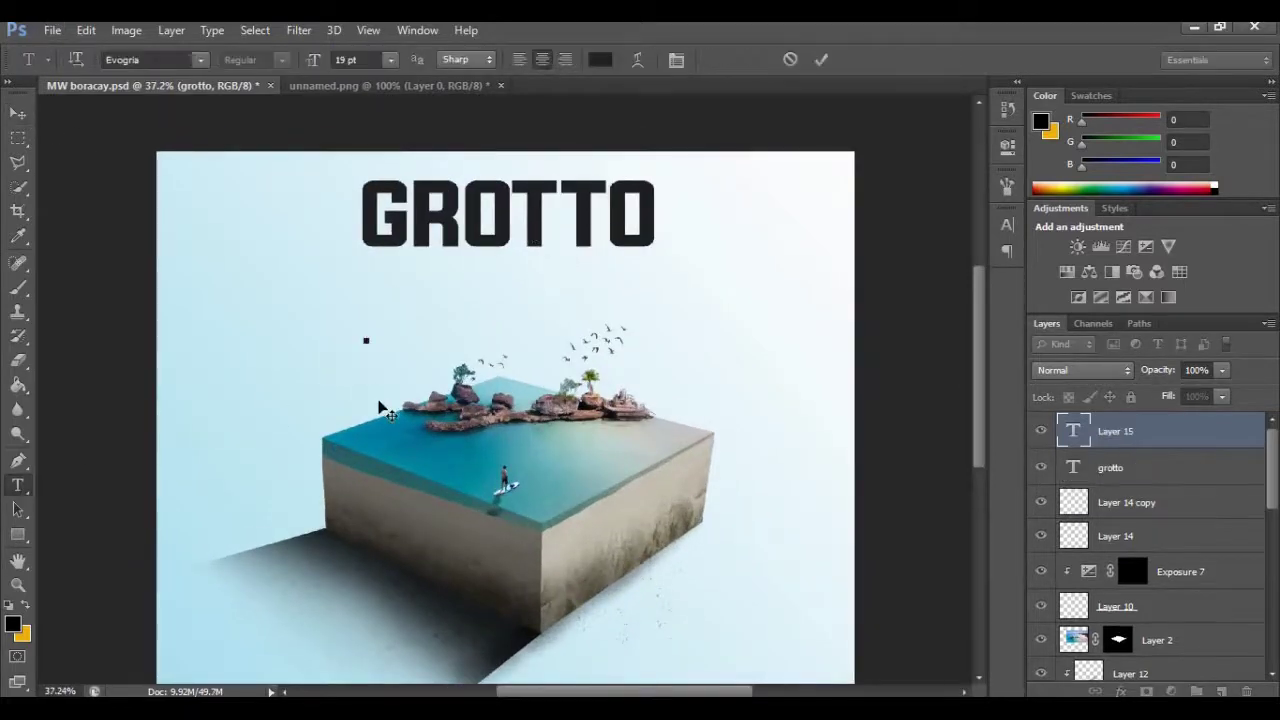
text(BORACAY)
drag(380, 405, 460, 432)
Restyle the second text line as mixed-case Boracay in teal, using the Autography font
key(ctrl+a)
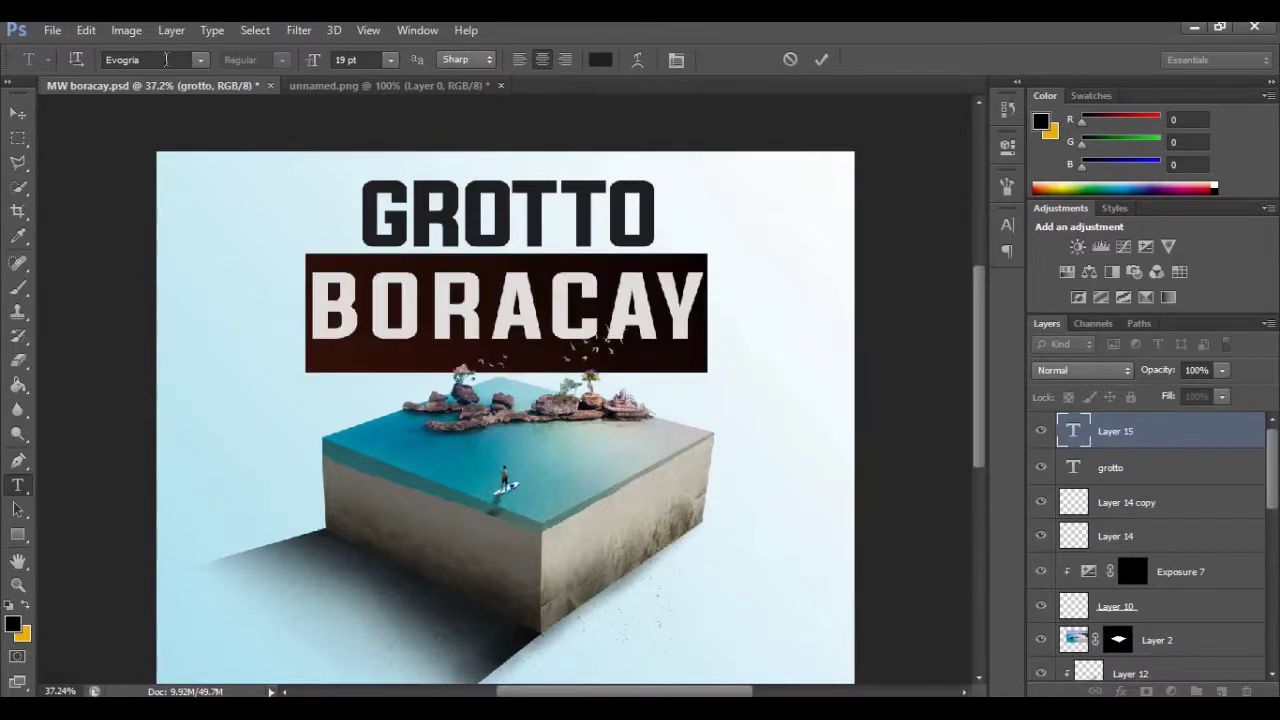
click(201, 60)
drag(428, 530, 457, 121)
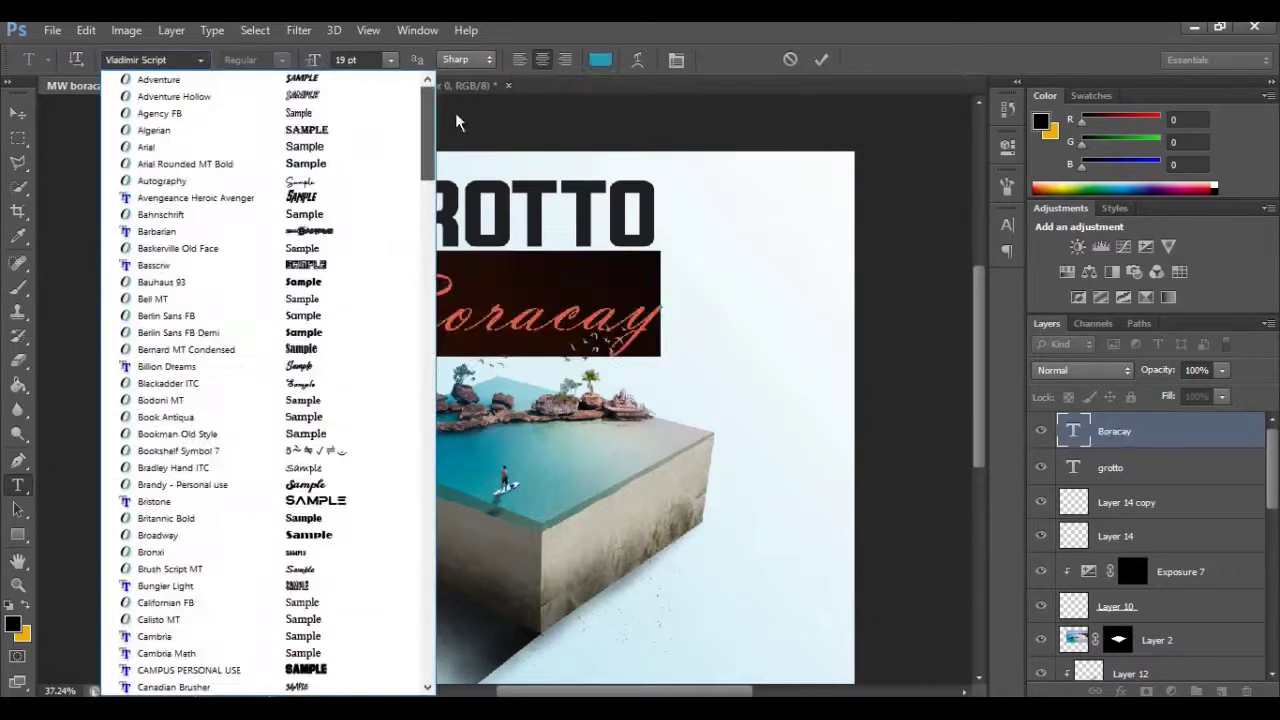
click(350, 182)
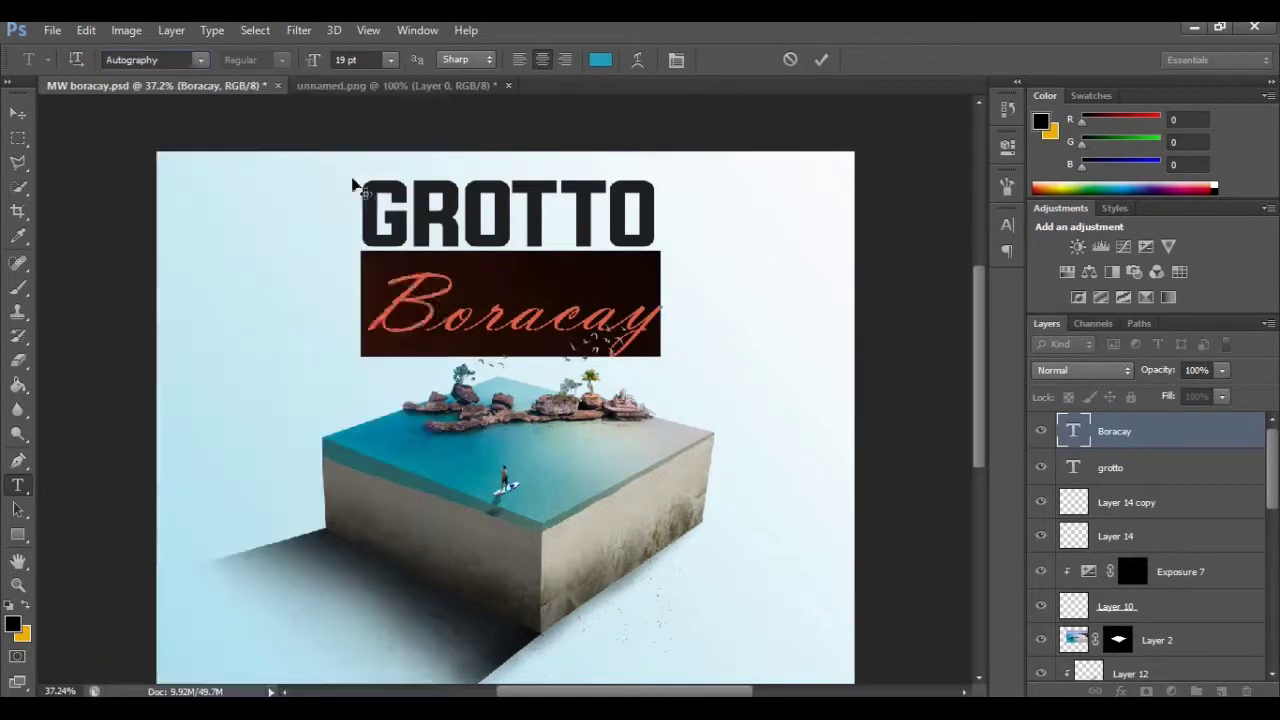
click(18, 113)
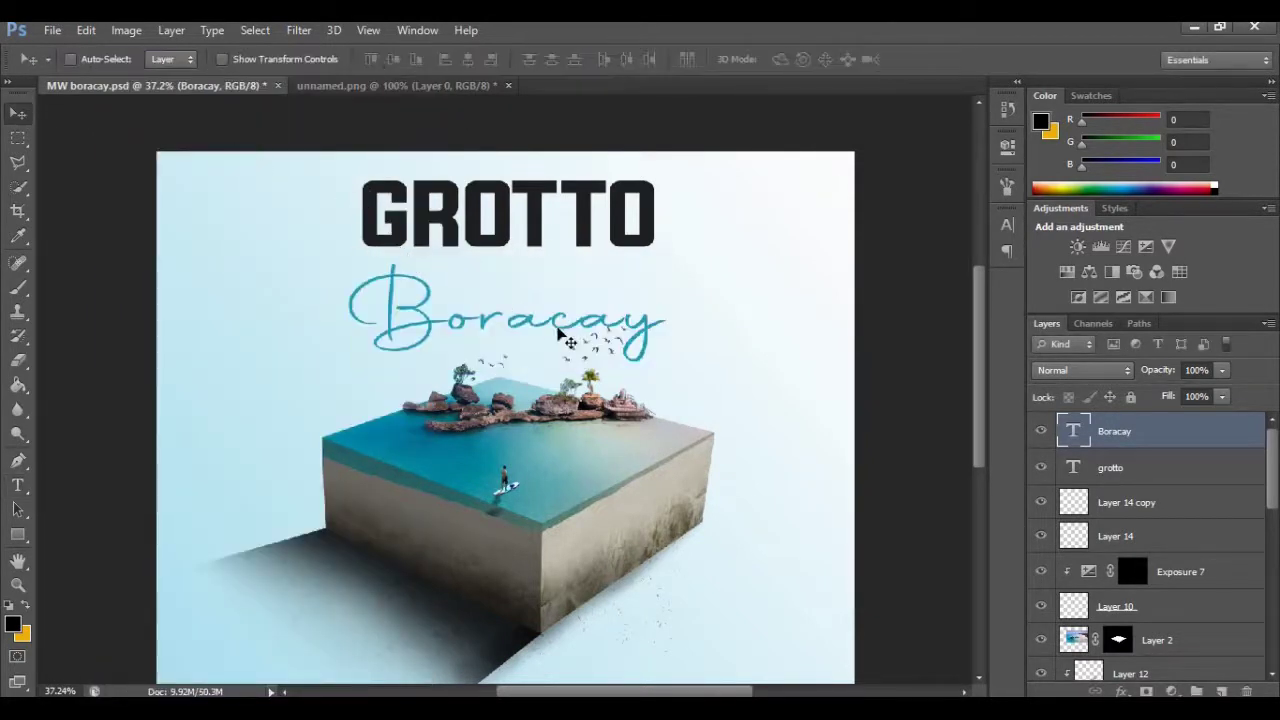
Tighten the letter tracking of the whole Boracay text and commit the edit
key(t)
click(560, 325)
key(ctrl+a)
click(676, 60)
double_click(932, 286)
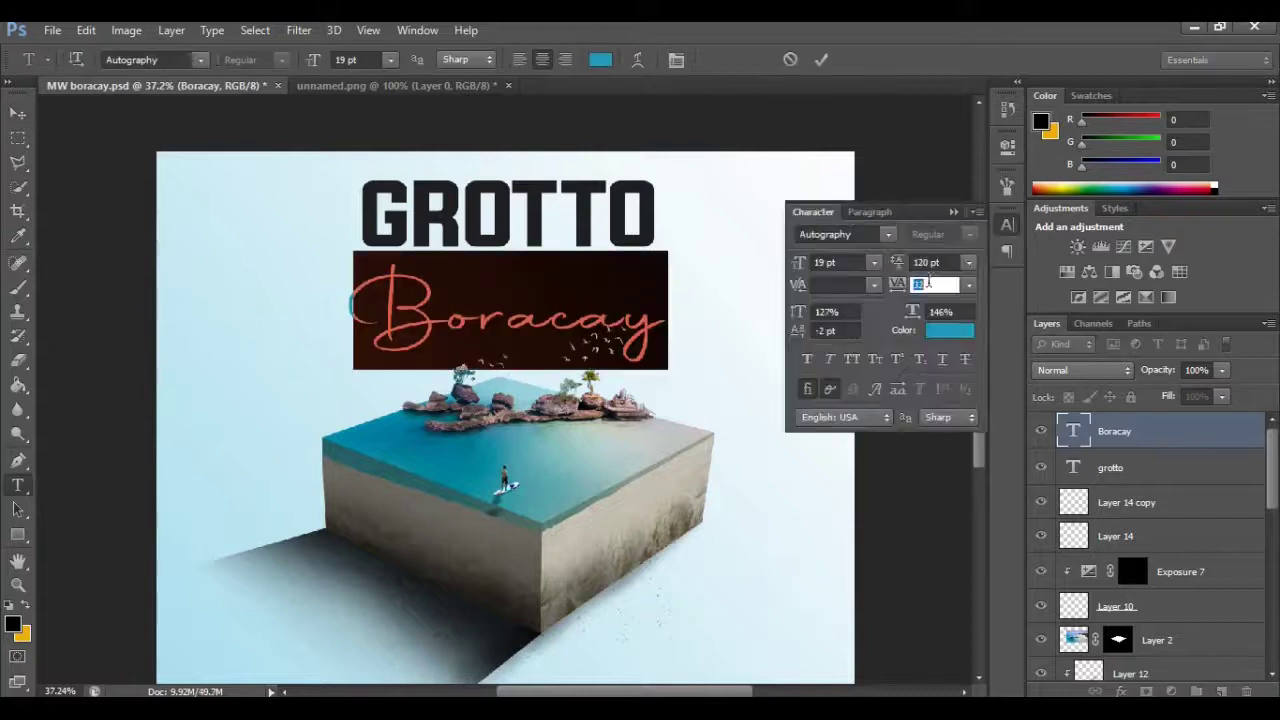
scroll(934, 286, down, 10)
click(953, 213)
click(18, 113)
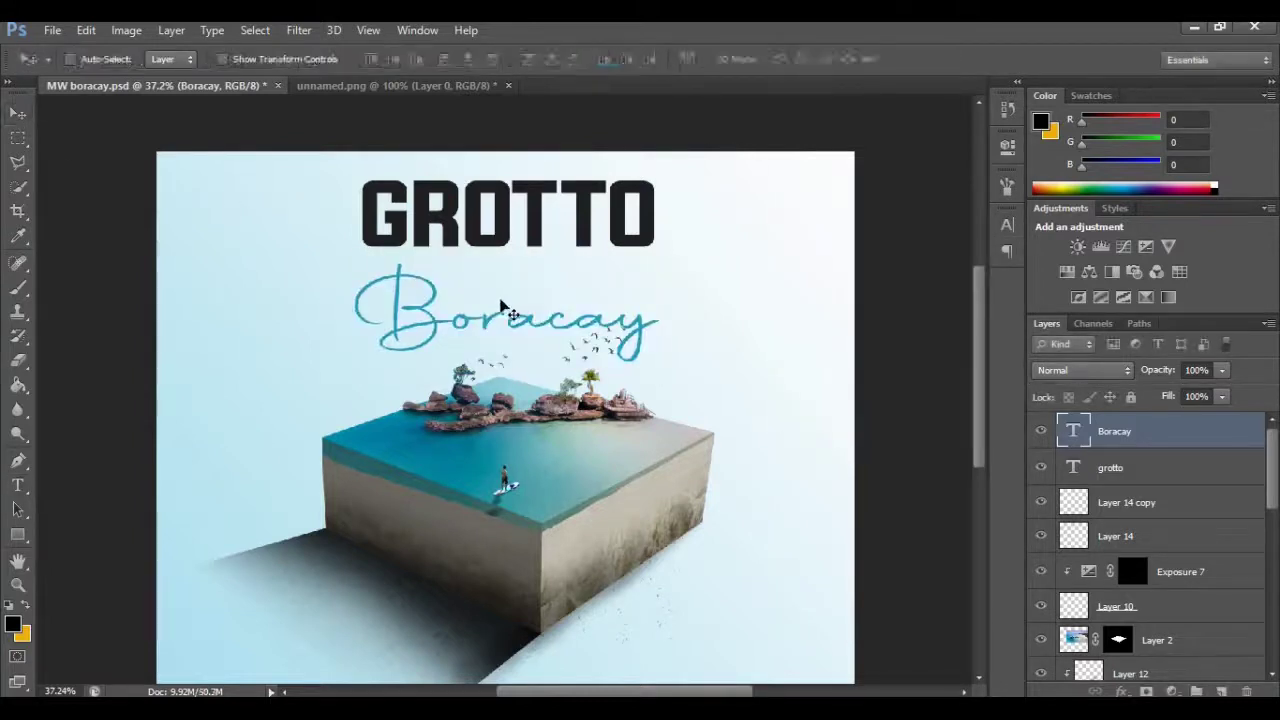
Skew the Boracay text so it slants upward to the right, and move it to overlap GROTTO's lower edge
key(ctrl+t)
right_click(502, 301)
click(560, 381)
drag(507, 258, 537, 260)
drag(676, 312, 694, 297)
click(20, 113)
click(586, 291)
drag(575, 395, 554, 370)
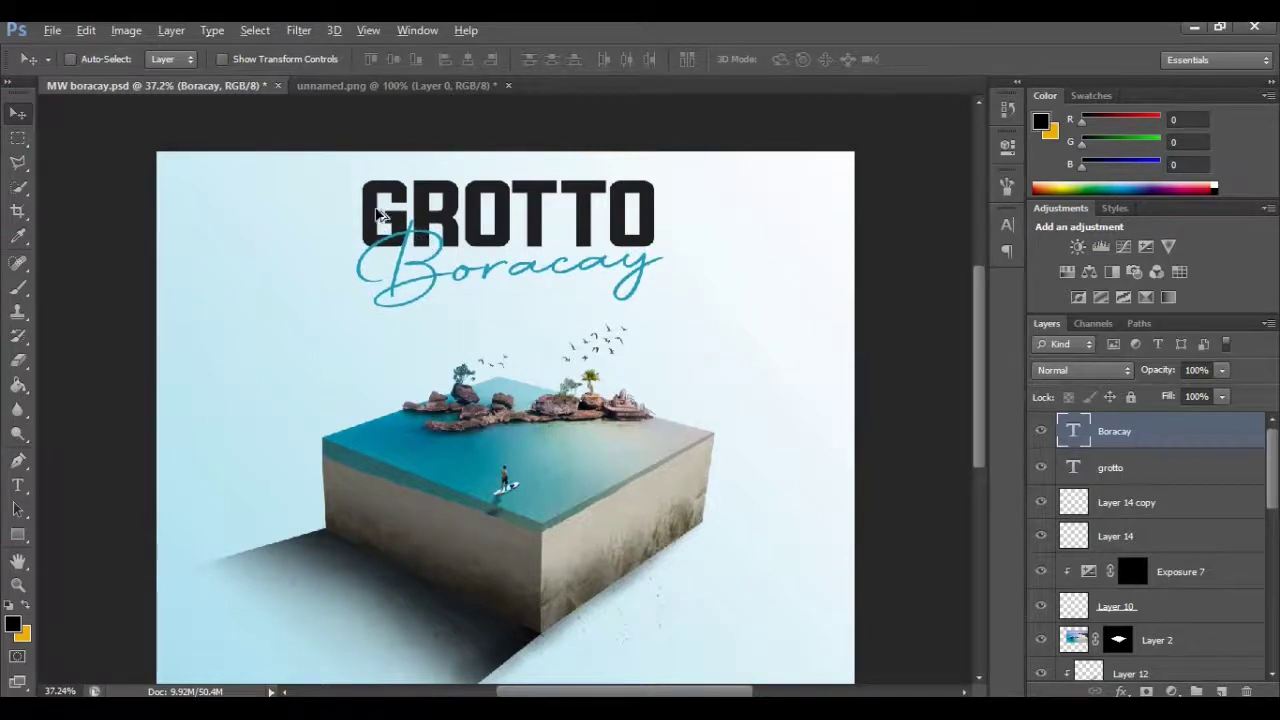
Add a layer mask to the Boracay text and set up a small black brush at 100% opacity
scroll(385, 214, up, 9)
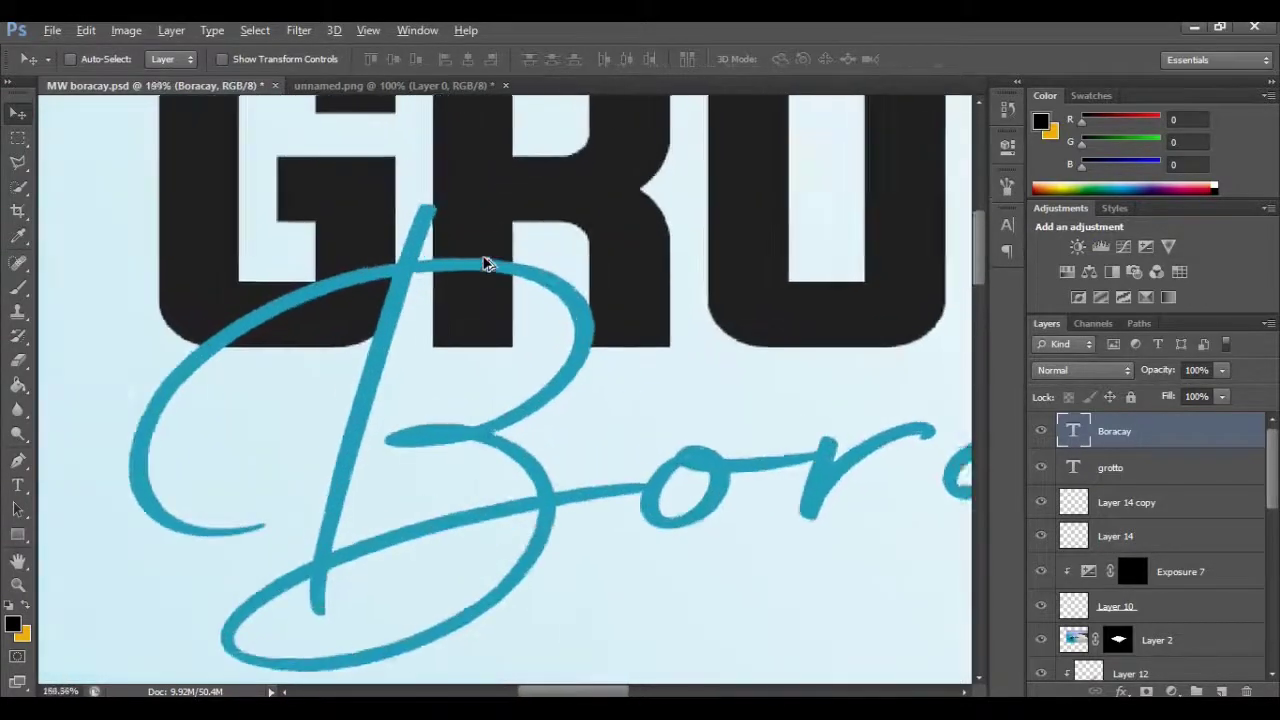
scroll(484, 264, up, 2)
click(1146, 691)
key(b)
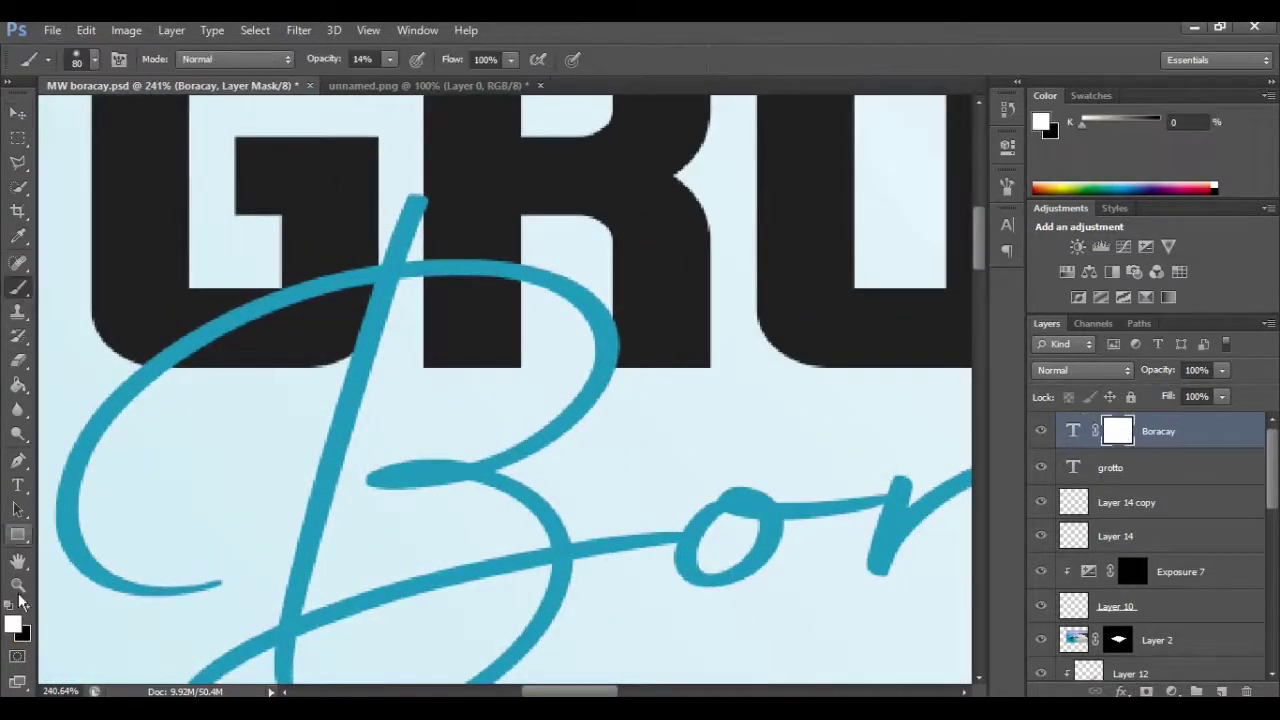
click(96, 64)
double_click(126, 206)
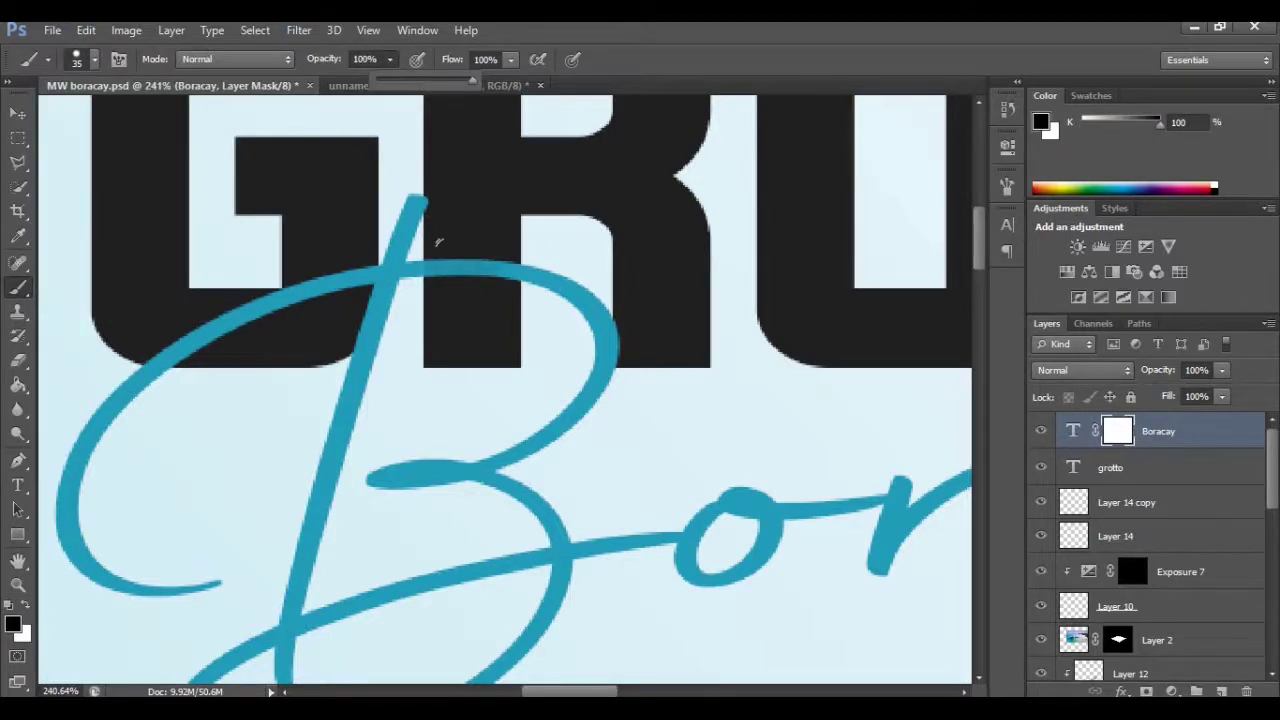
Mask out the B's upper loop where it crosses the R's left stem with a 10 px brush, and save the document
click(437, 242)
scroll(455, 255, up, 3)
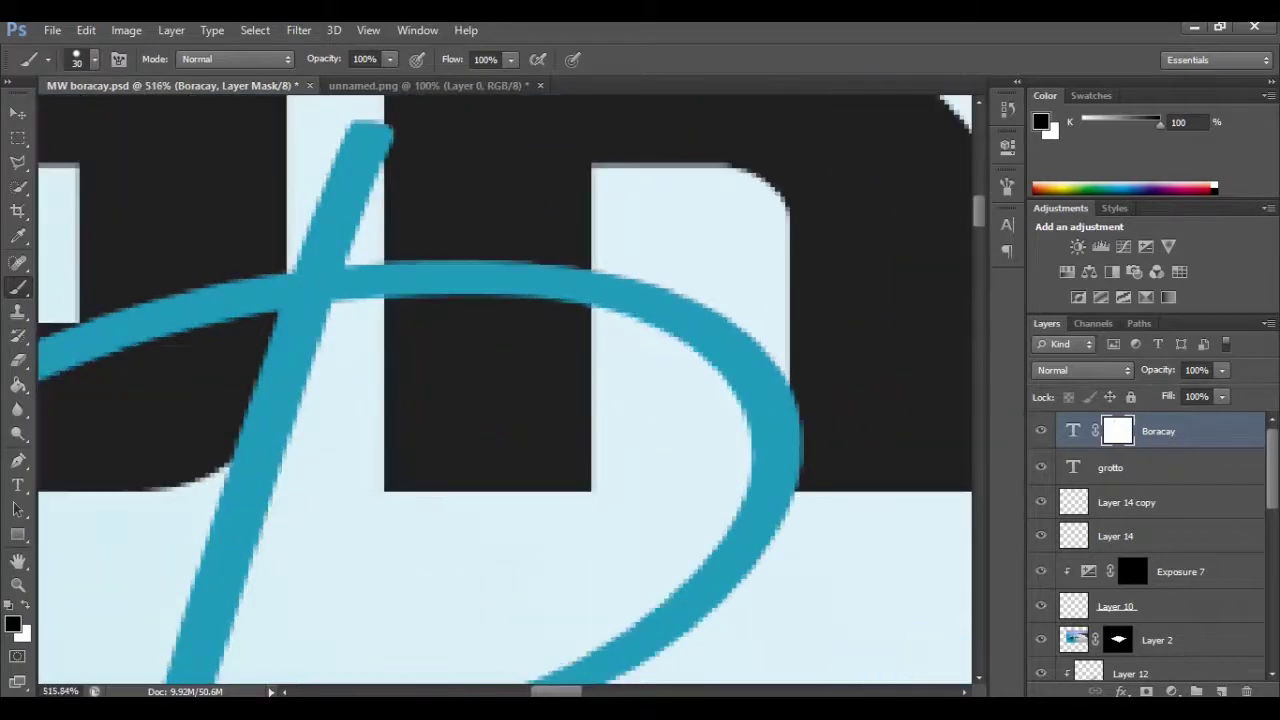
mouse_move(422, 275)
mouse_down()
mouse_move(400, 253)
mouse_move(407, 297)
mouse_move(528, 297)
mouse_move(548, 252)
mouse_up()
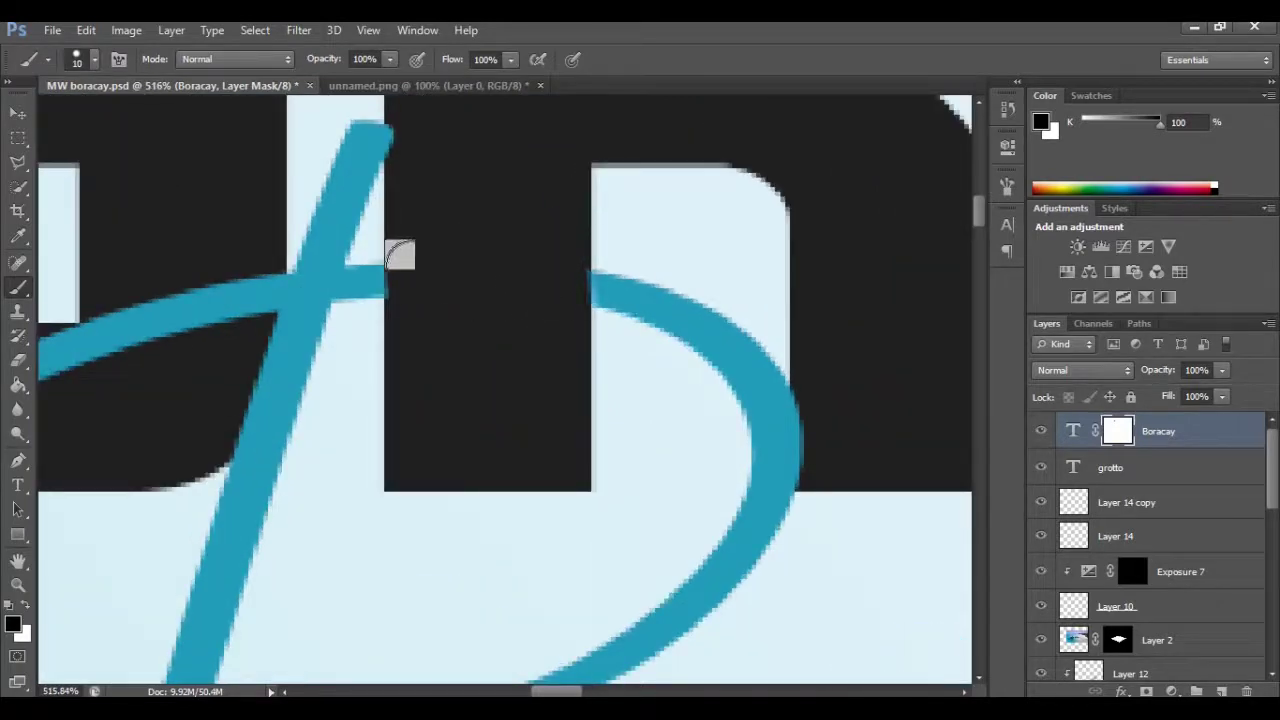
key(ctrl+s)
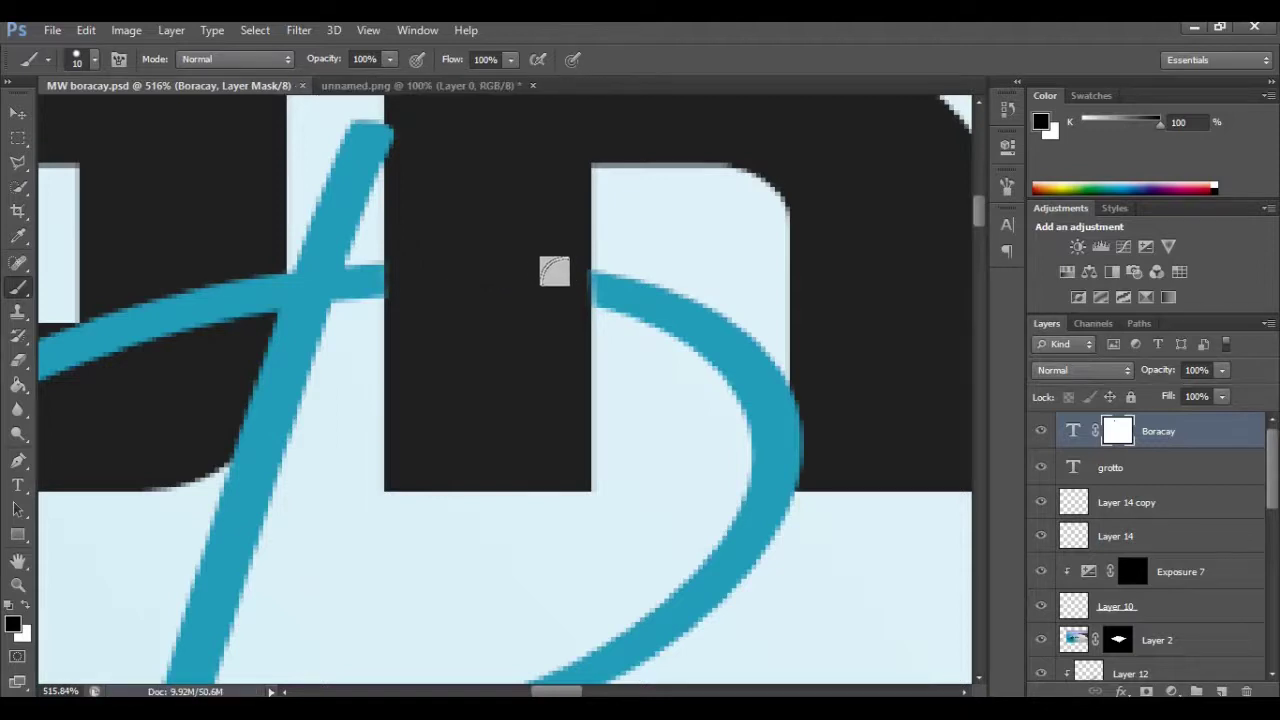
Mask the tip of the B's upright stroke where it overlaps the edge of the R
scroll(514, 317, down, 3)
scroll(442, 194, up, 3)
scroll(406, 188, up, 3)
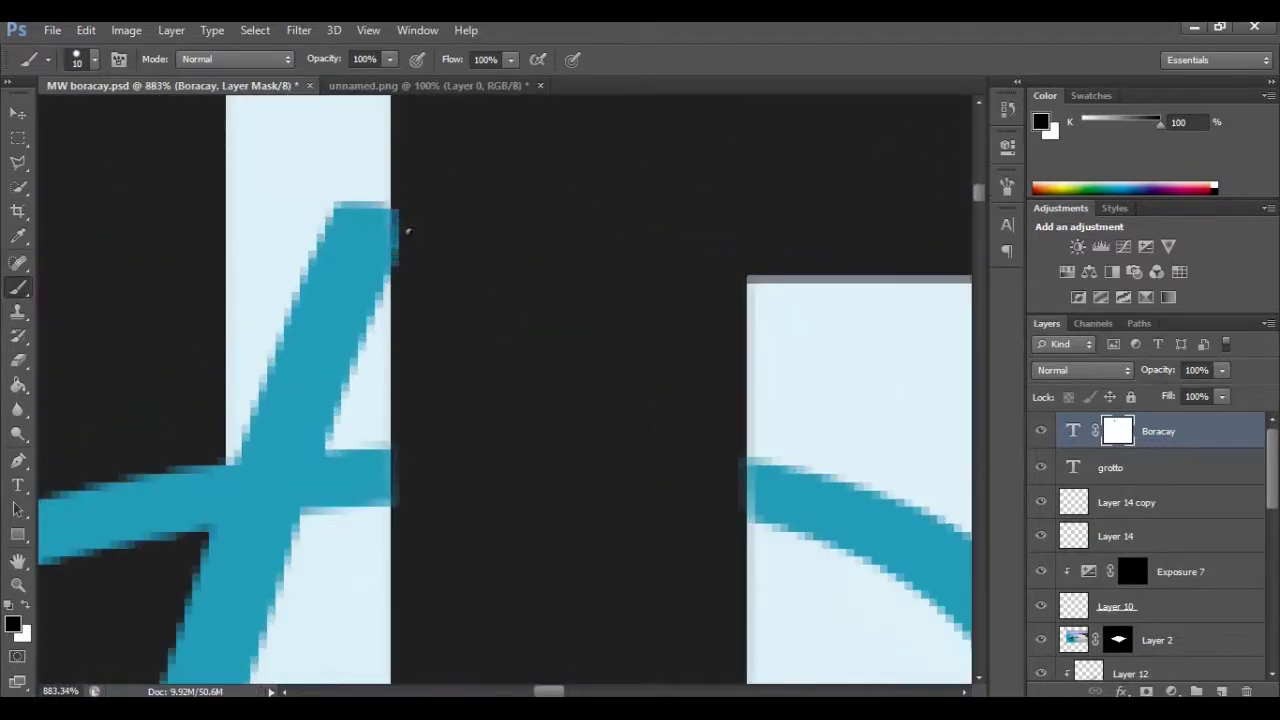
click(97, 61)
click(443, 200)
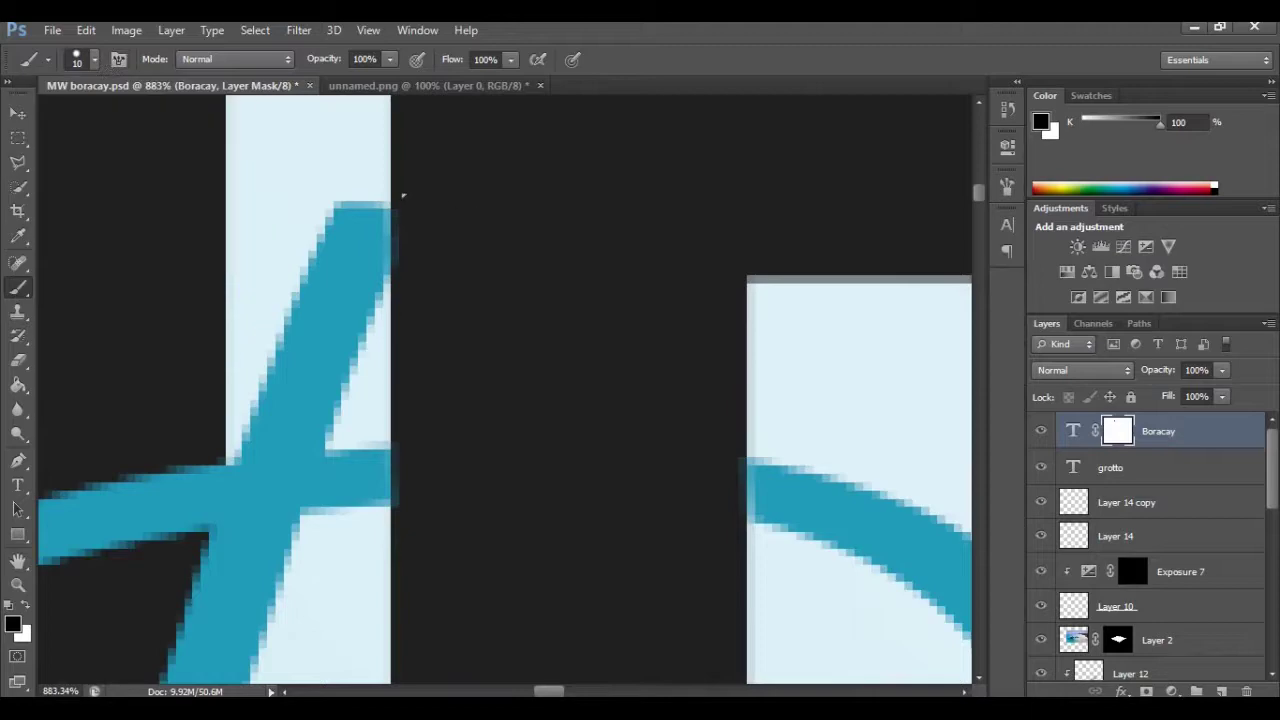
scroll(403, 195, down, 10)
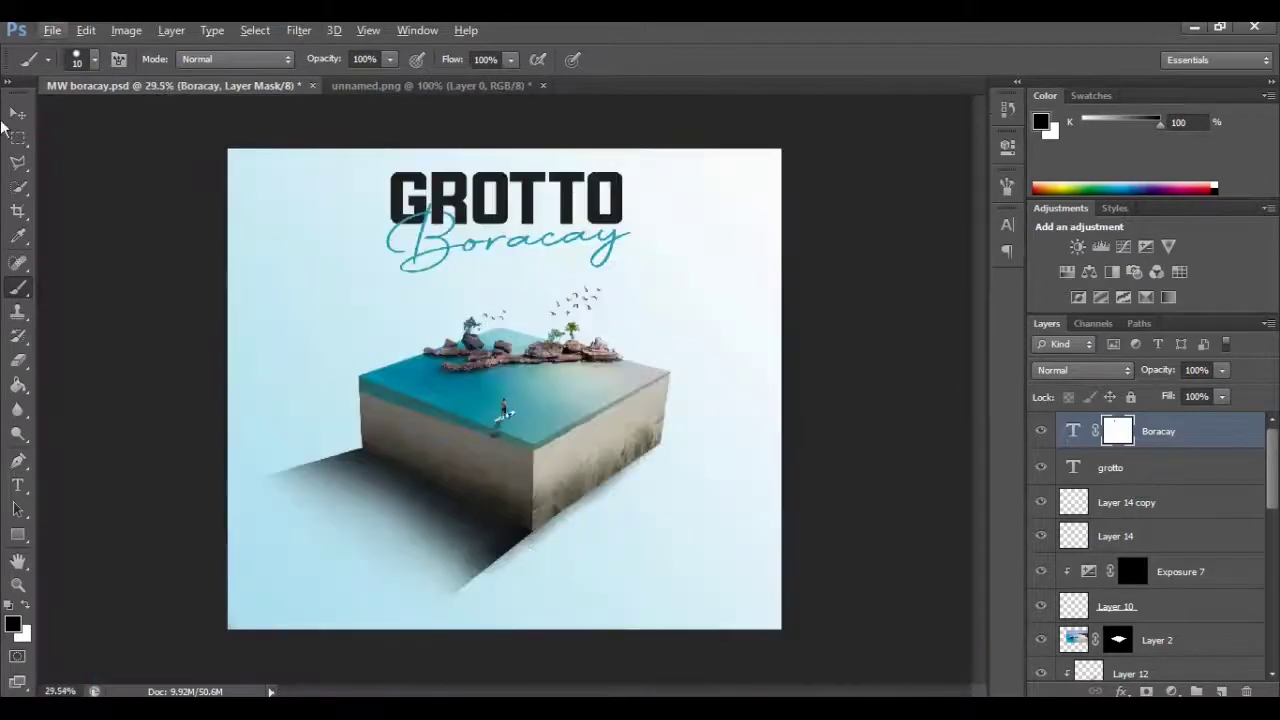